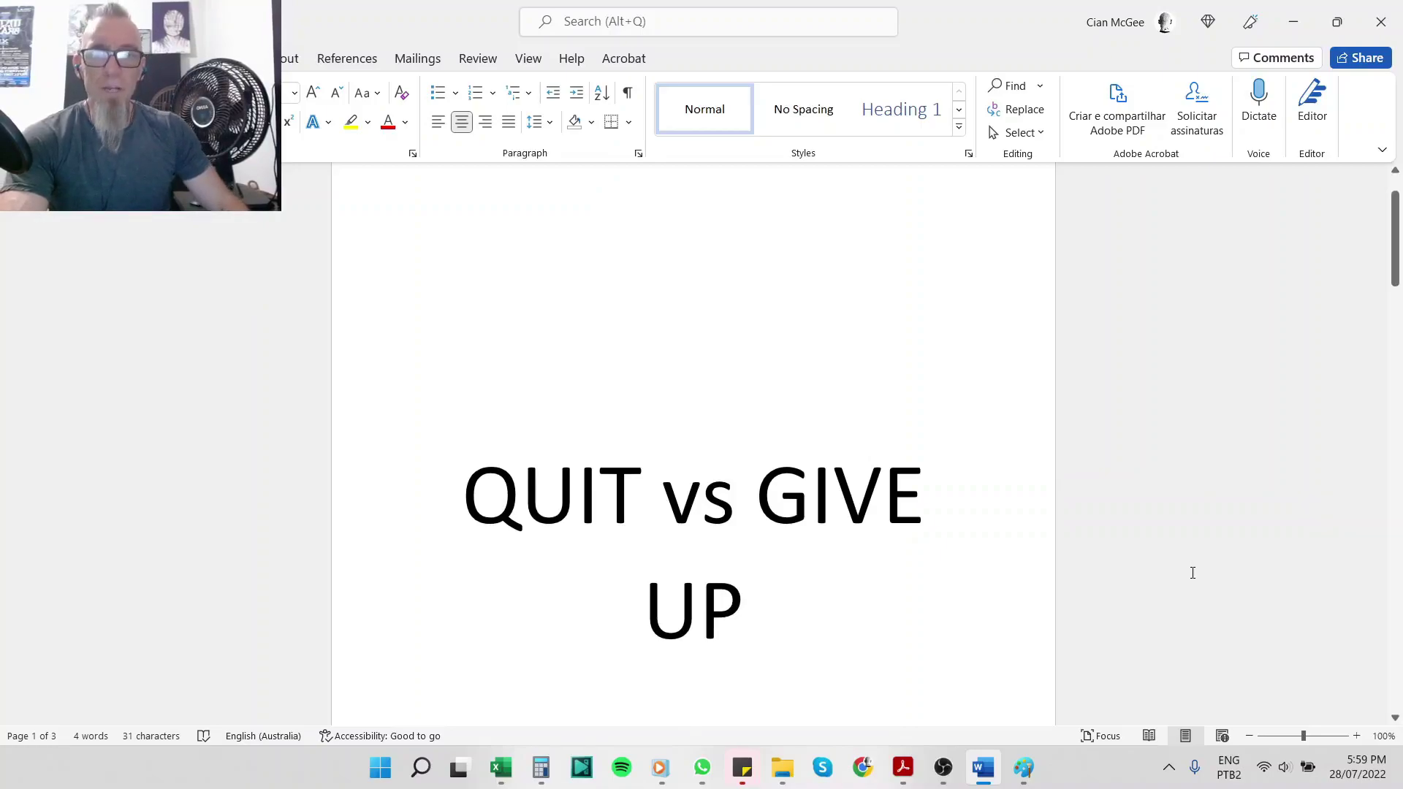
In Word, select the word QUIT, then the words GIVE UP, and deselect
{"action": "left_click", "coordinate": [579, 494]}
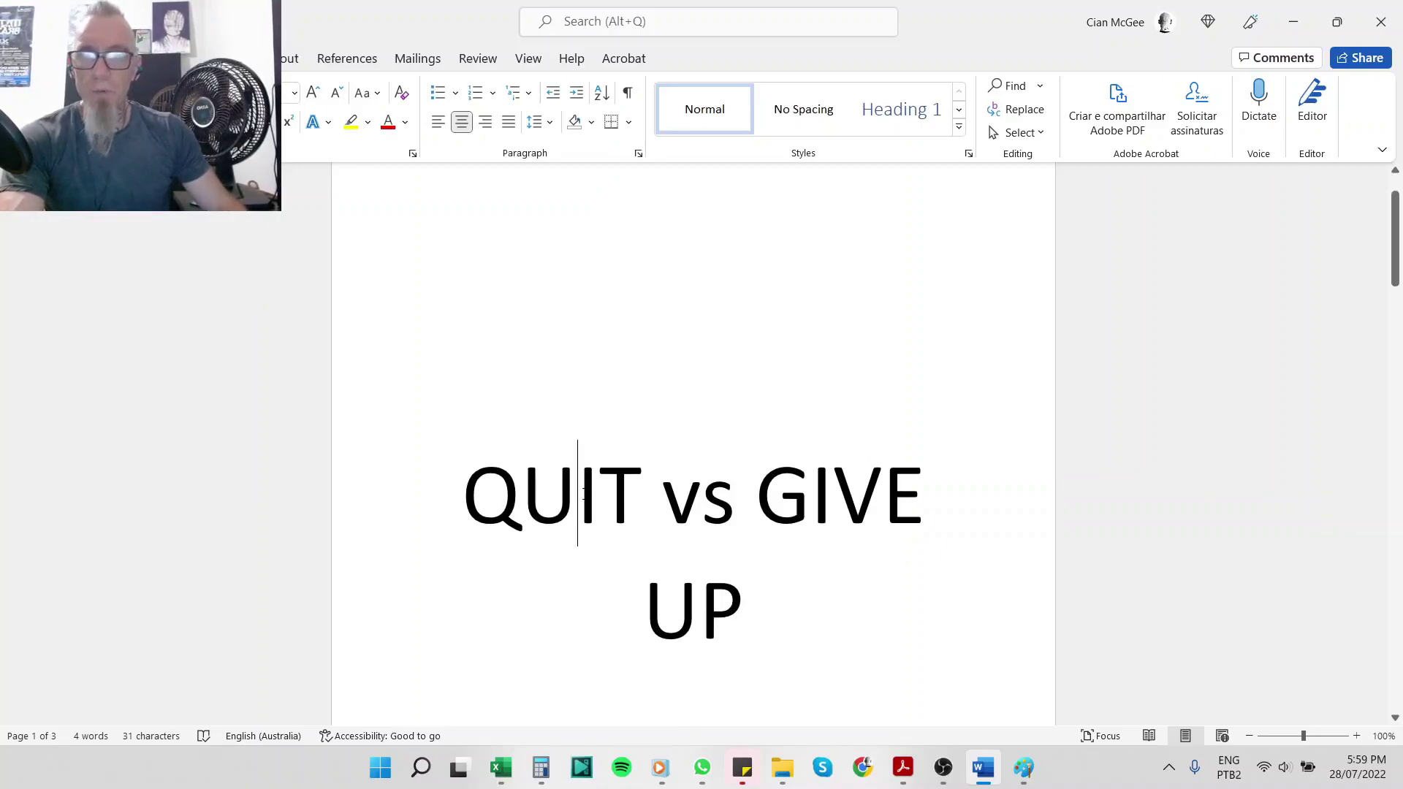
{"action": "double_click", "coordinate": [583, 494]}
{"action": "left_click_drag", "start_coordinate": [845, 614], "coordinate": [771, 497]}
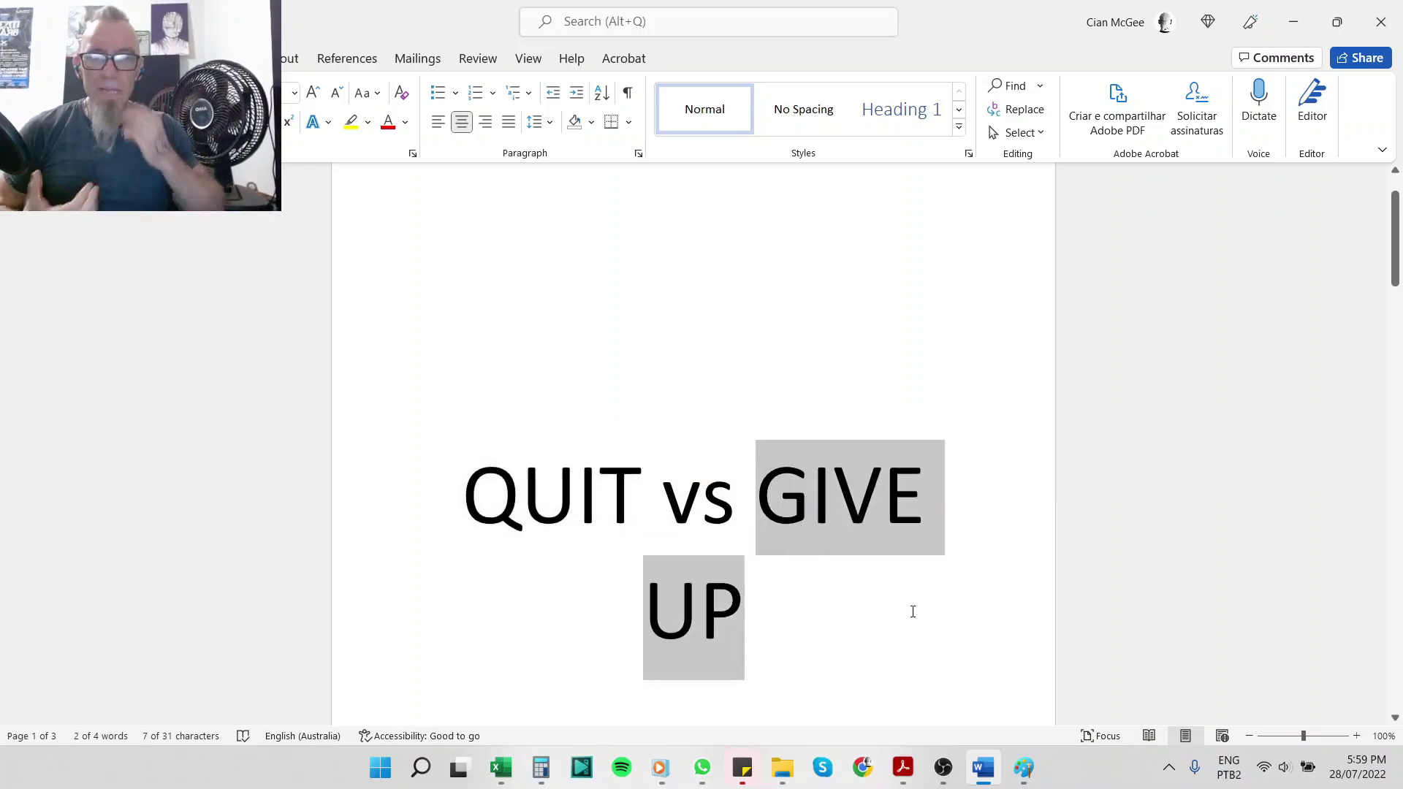
{"action": "left_click", "coordinate": [828, 588]}
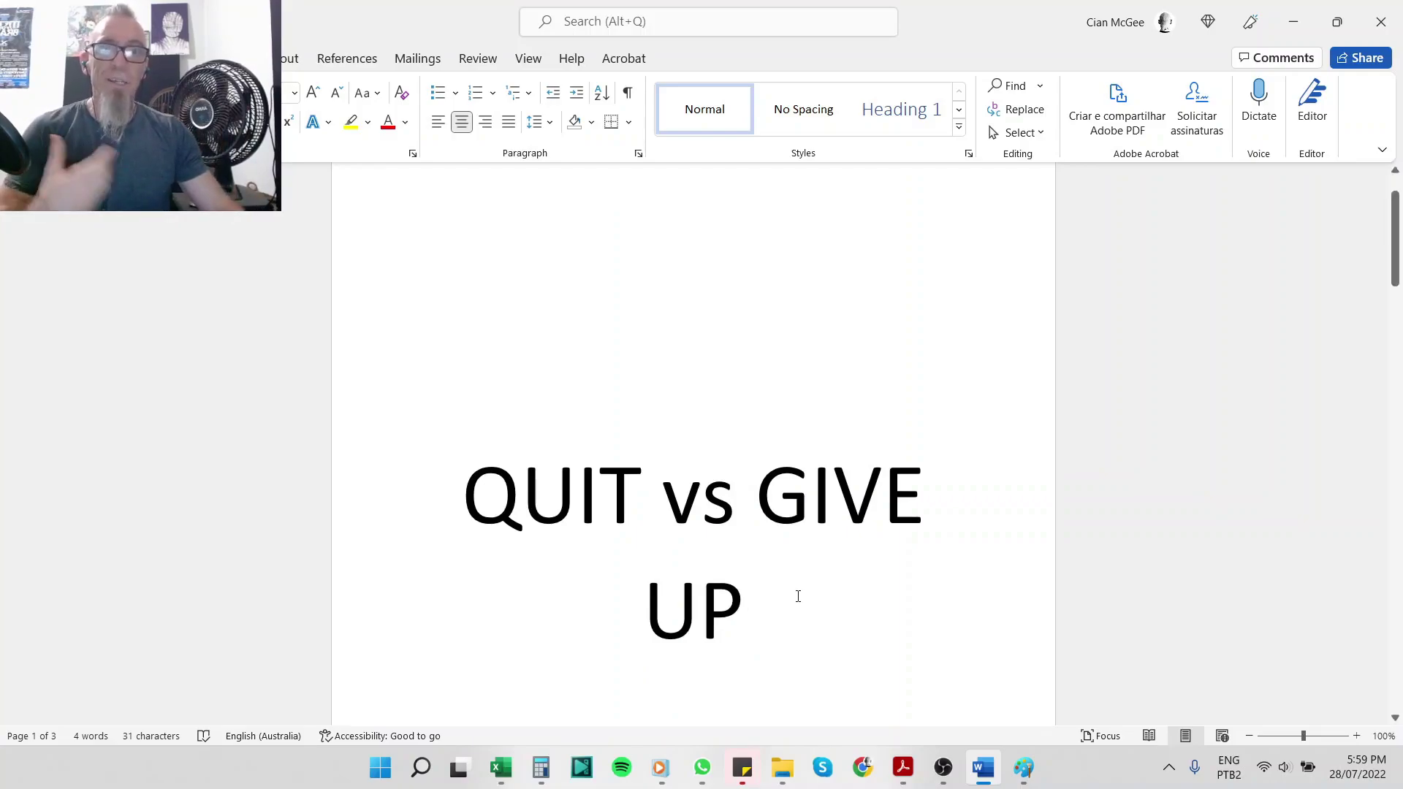
{"action": "scroll", "coordinate": [798, 596], "scroll_direction": "up", "scroll_amount": 1}
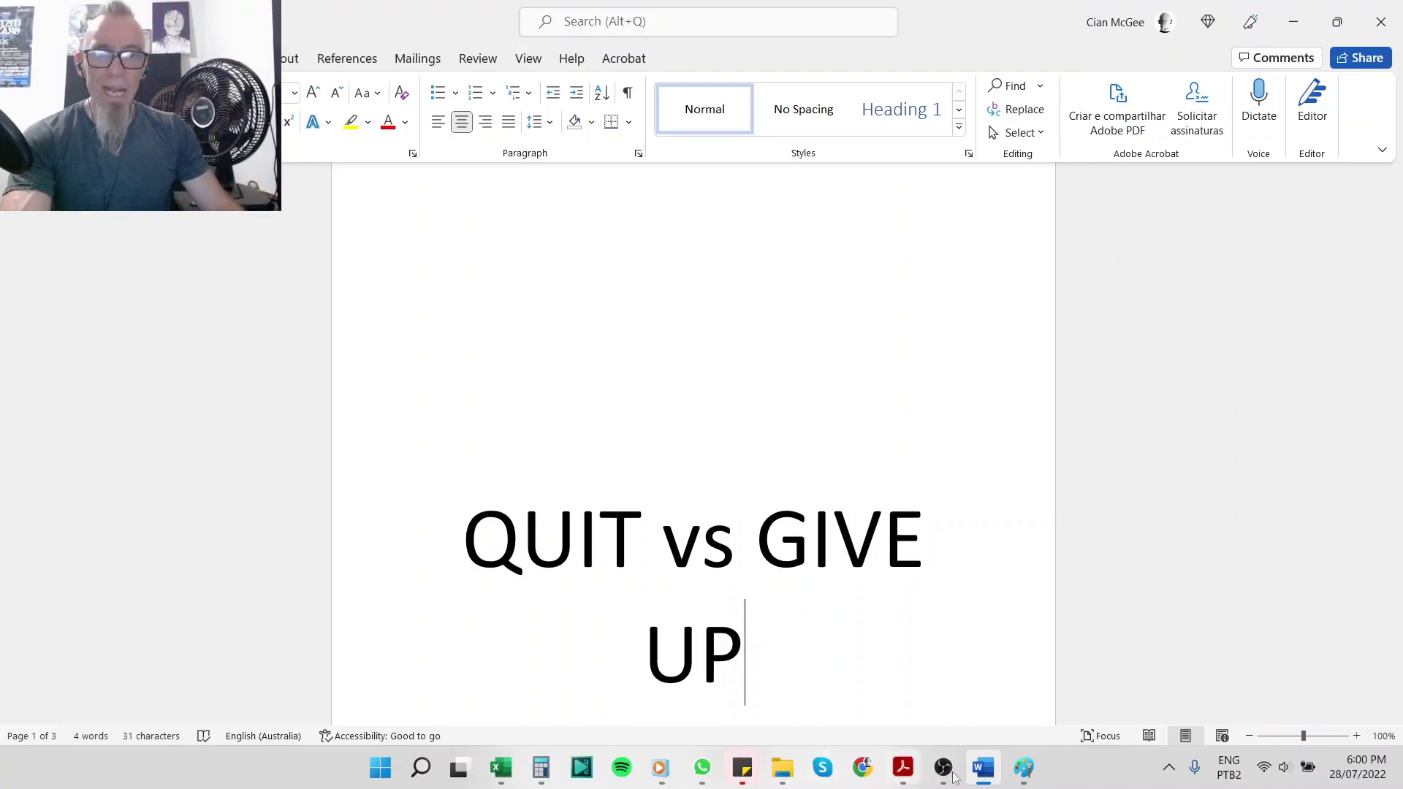
In Paint, draw curved arrows into the QUIT box from the right and upper left
{"action": "mouse_move", "coordinate": [980, 767]}
{"action": "left_click", "coordinate": [1023, 768]}
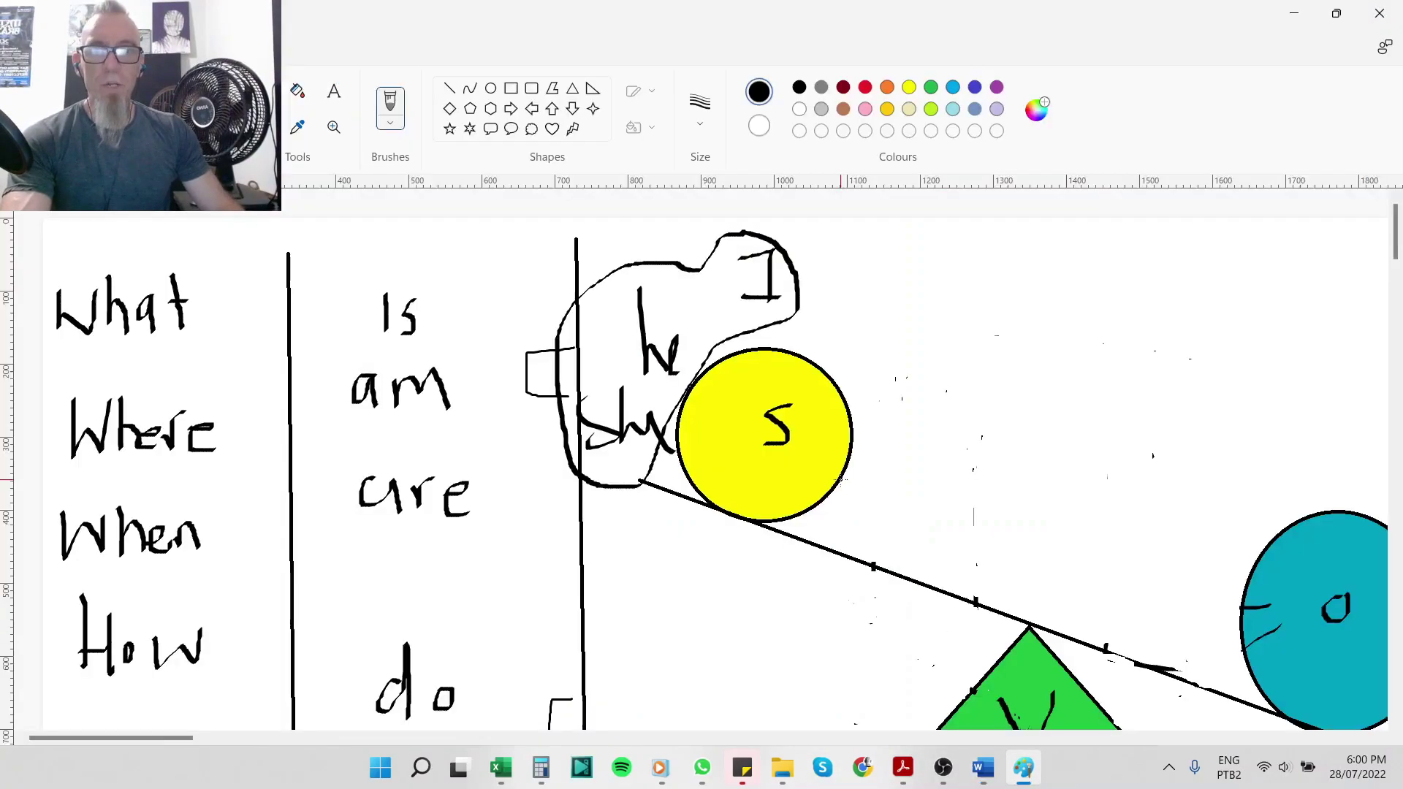
{"action": "scroll", "coordinate": [840, 480], "scroll_direction": "down", "scroll_amount": 6}
{"action": "scroll", "coordinate": [840, 479], "scroll_direction": "down", "scroll_amount": 2}
{"action": "mouse_move", "coordinate": [989, 447]}
{"action": "left_mouse_down"}
{"action": "mouse_move", "coordinate": [905, 360]}
{"action": "mouse_move", "coordinate": [720, 414]}
{"action": "mouse_move", "coordinate": [720, 444]}
{"action": "left_mouse_up"}
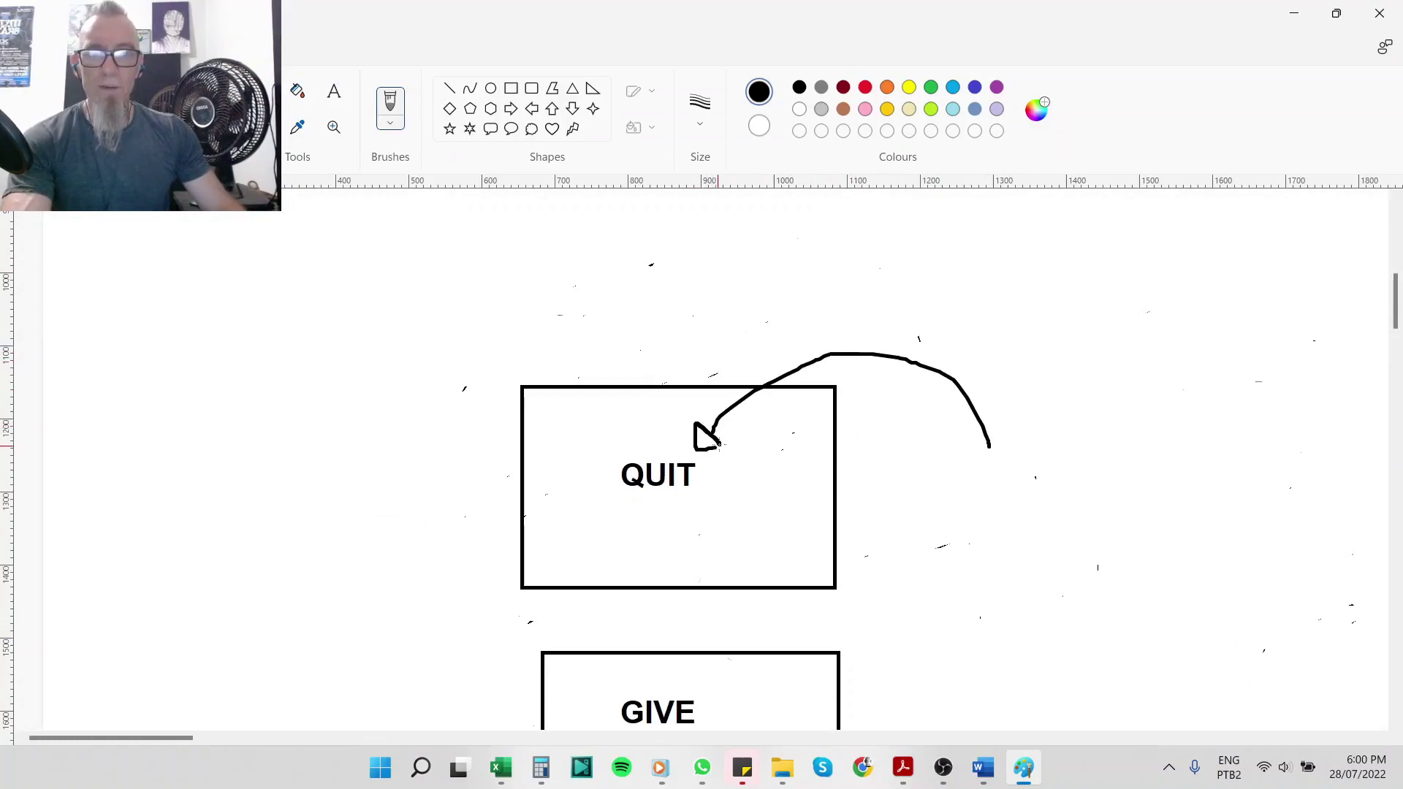
{"action": "mouse_move", "coordinate": [272, 335]}
{"action": "left_mouse_down"}
{"action": "mouse_move", "coordinate": [295, 315]}
{"action": "mouse_move", "coordinate": [504, 353]}
{"action": "mouse_move", "coordinate": [560, 447]}
{"action": "mouse_move", "coordinate": [531, 459]}
{"action": "mouse_move", "coordinate": [572, 471]}
{"action": "left_mouse_up"}
{"action": "mouse_move", "coordinate": [1020, 524]}
{"action": "left_mouse_down"}
{"action": "mouse_move", "coordinate": [1001, 488]}
{"action": "mouse_move", "coordinate": [840, 500]}
{"action": "mouse_move", "coordinate": [786, 523]}
{"action": "mouse_move", "coordinate": [804, 536]}
{"action": "mouse_move", "coordinate": [807, 521]}
{"action": "left_mouse_up"}
Add an arrow into QUIT from the left and two arrows down onto its top
{"action": "mouse_move", "coordinate": [365, 549]}
{"action": "left_mouse_down"}
{"action": "mouse_move", "coordinate": [431, 525]}
{"action": "mouse_move", "coordinate": [589, 529]}
{"action": "mouse_move", "coordinate": [582, 557]}
{"action": "mouse_move", "coordinate": [573, 549]}
{"action": "left_mouse_up"}
{"action": "mouse_move", "coordinate": [580, 261]}
{"action": "left_mouse_down"}
{"action": "mouse_move", "coordinate": [626, 395]}
{"action": "mouse_move", "coordinate": [617, 409]}
{"action": "mouse_move", "coordinate": [648, 404]}
{"action": "mouse_move", "coordinate": [610, 398]}
{"action": "left_mouse_up"}
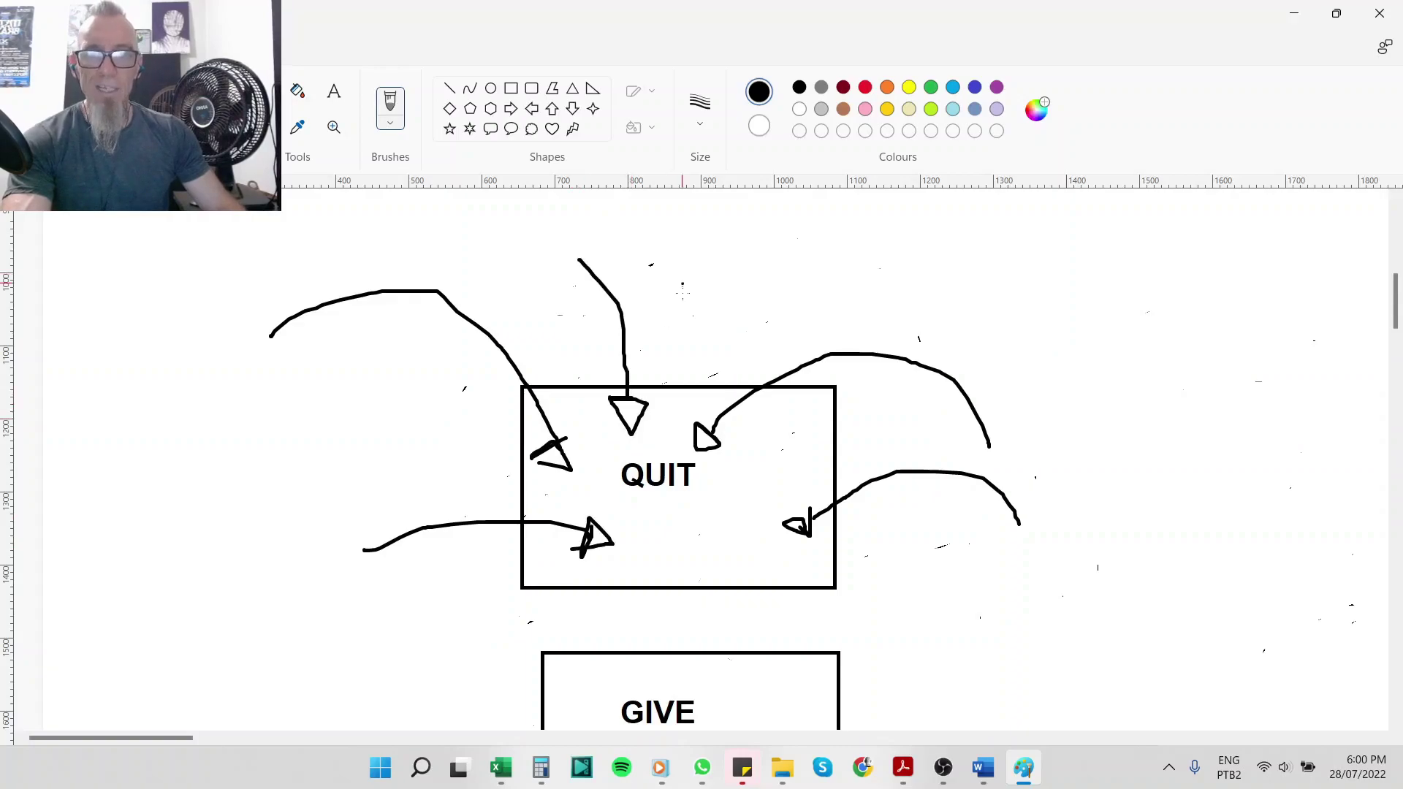
{"action": "mouse_move", "coordinate": [683, 285]}
{"action": "left_mouse_down"}
{"action": "mouse_move", "coordinate": [655, 388]}
{"action": "mouse_move", "coordinate": [702, 387]}
{"action": "left_mouse_up"}
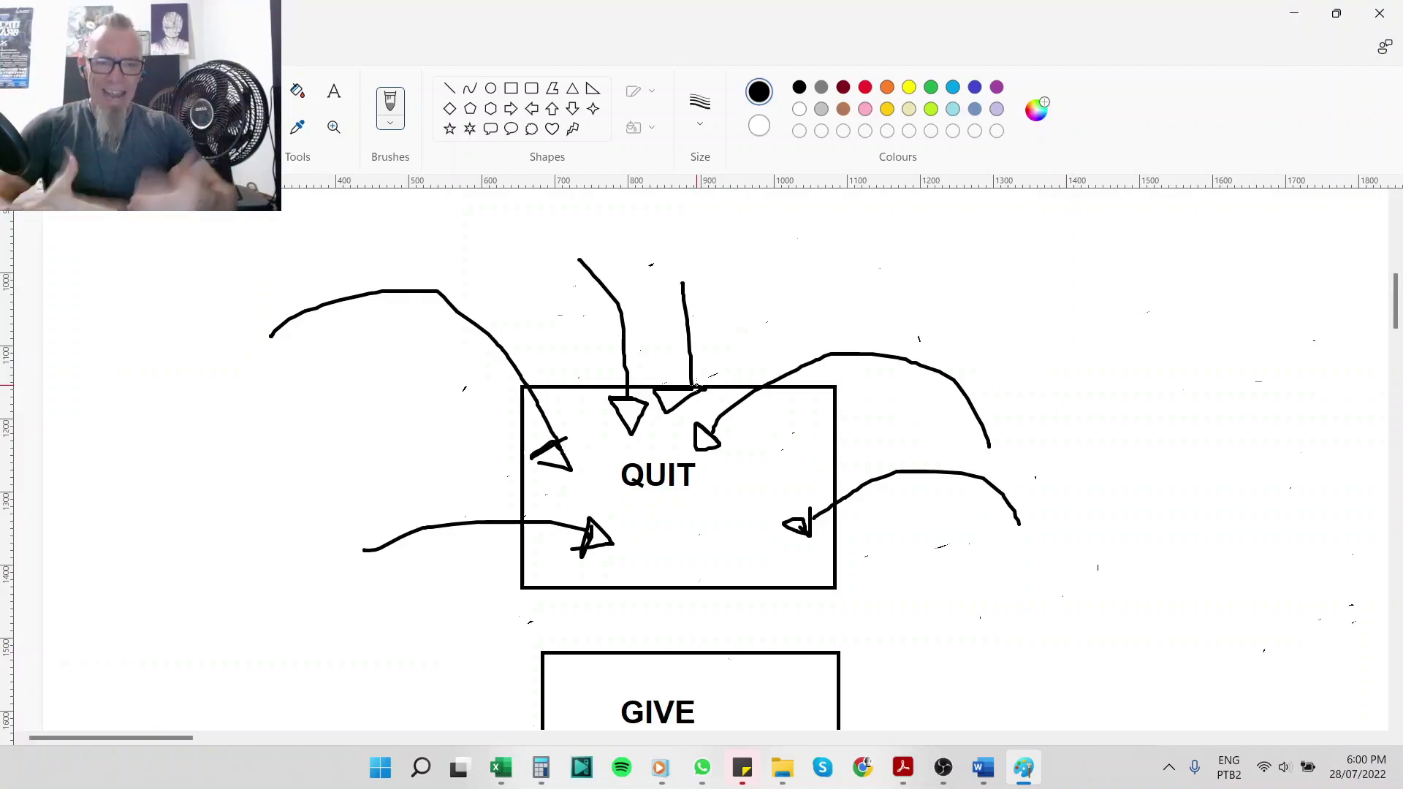
Type 'We quit something bad' and 'We quit doing bad things' below the title
{"action": "key", "text": "alt+Tab"}
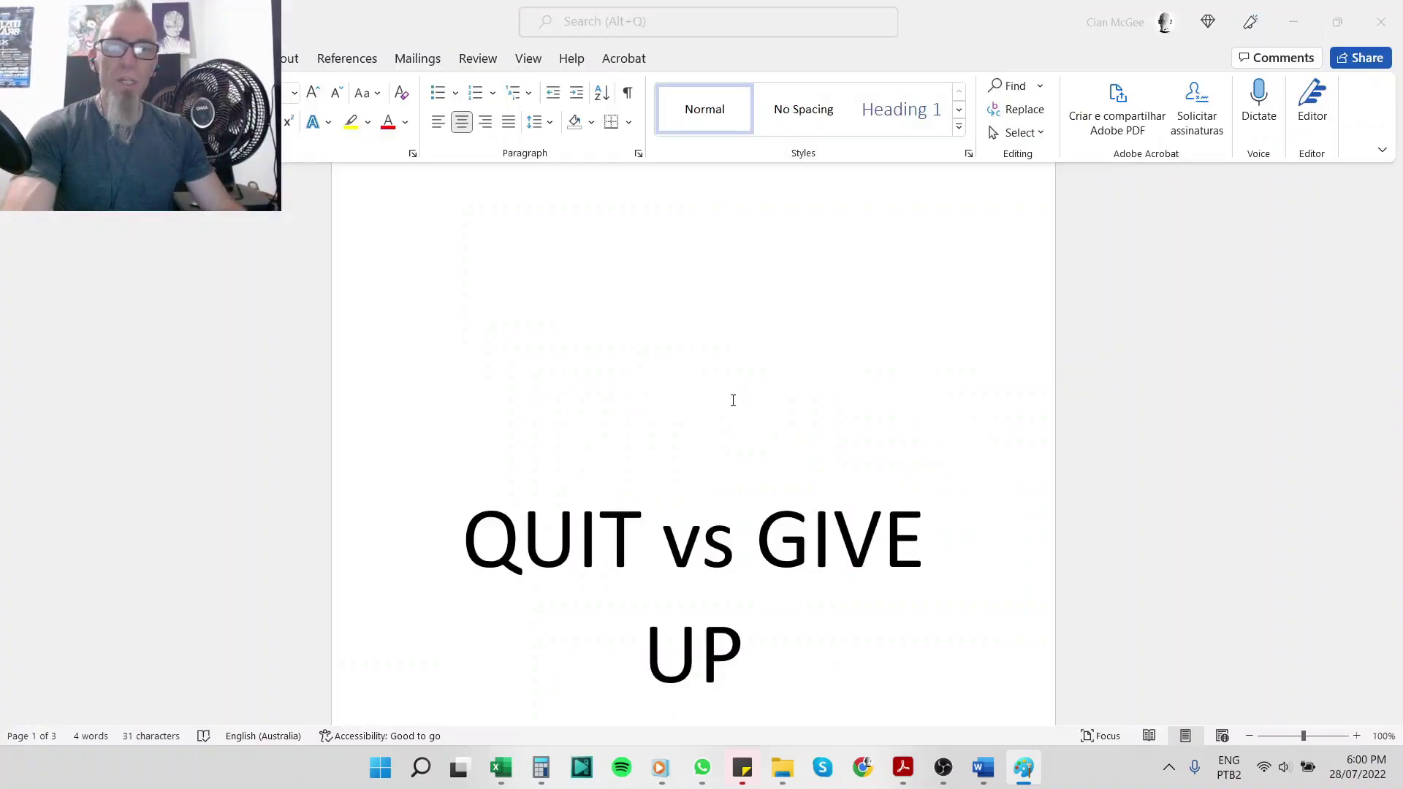
{"action": "key", "text": "Return"}
{"action": "key", "text": "Return"}
{"action": "type", "text": "We quit "}
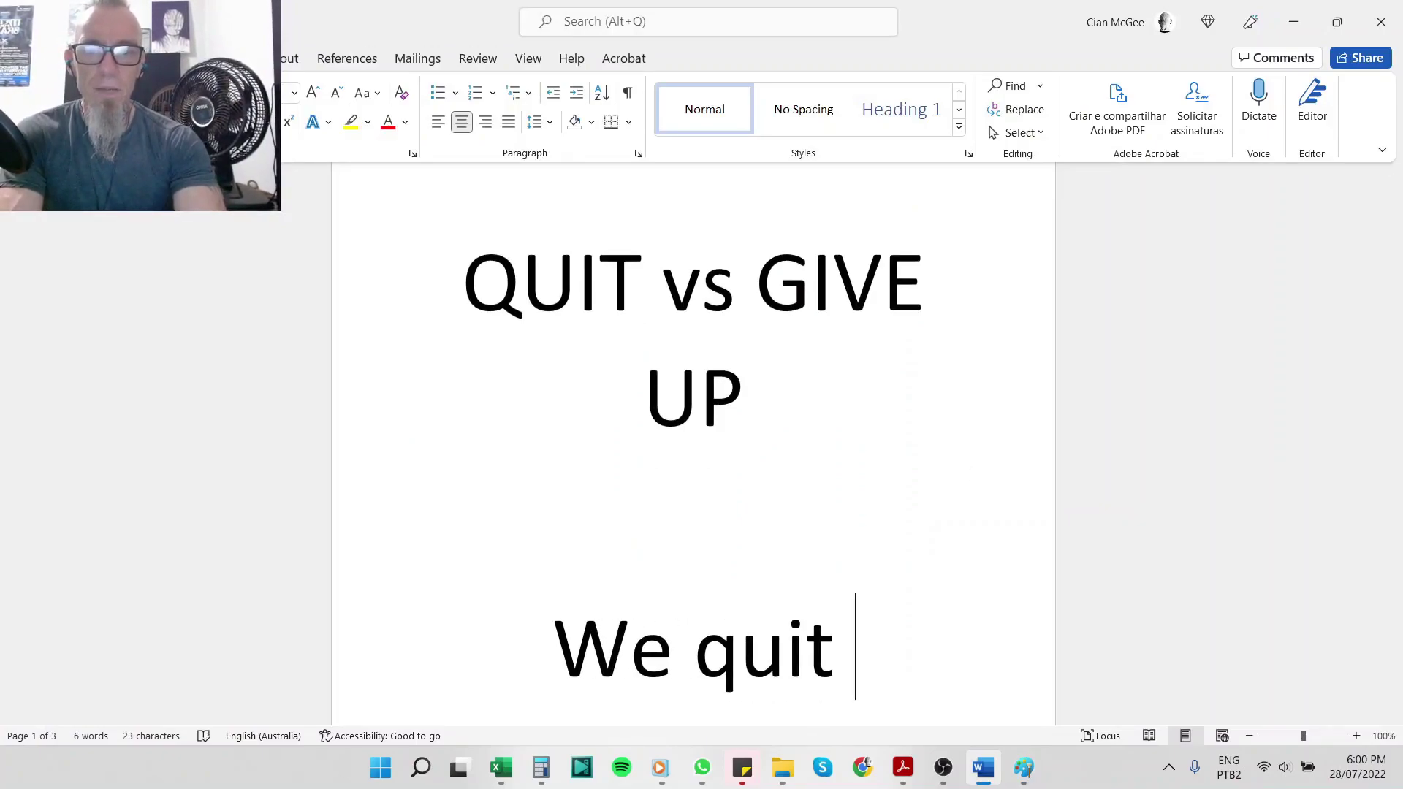
{"action": "type", "text": "something bad"}
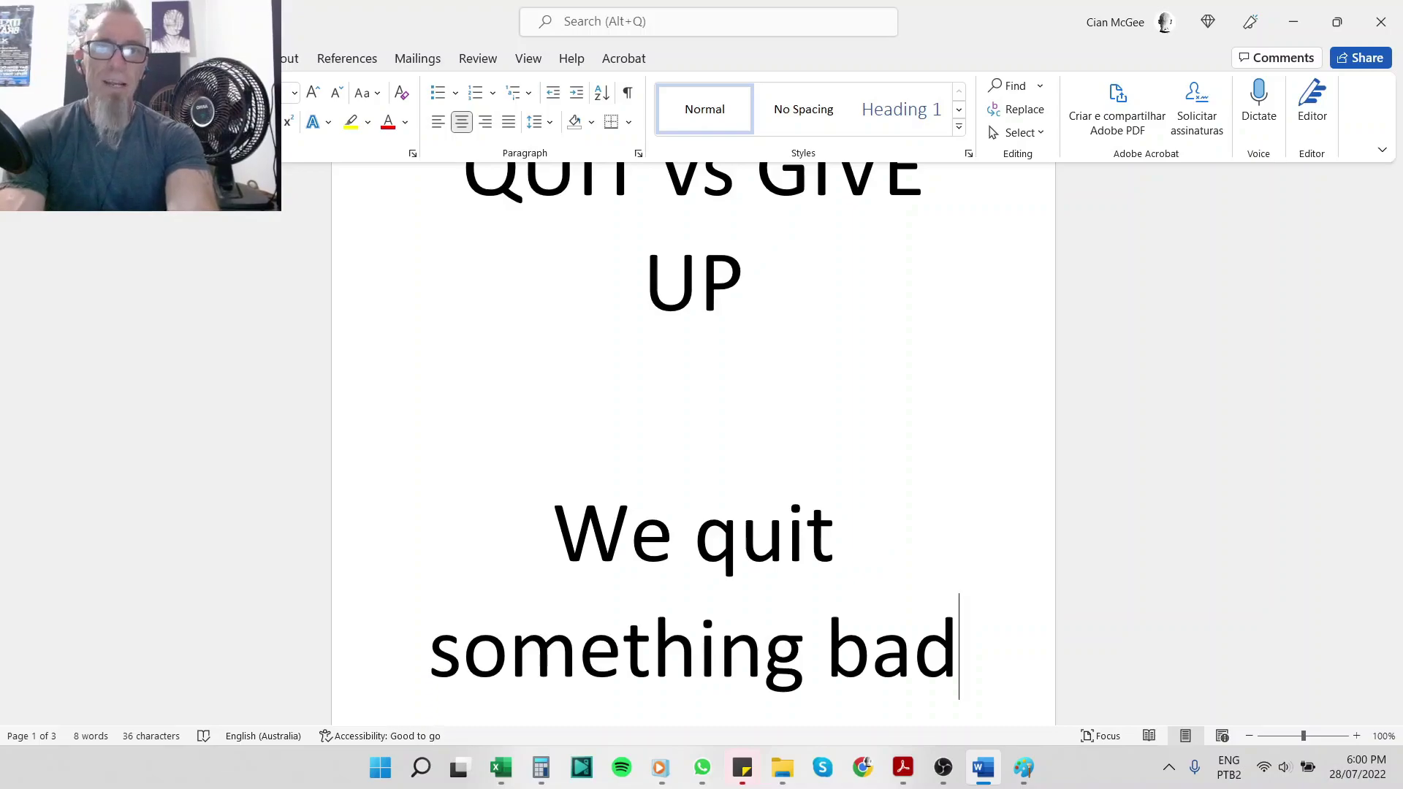
{"action": "key", "text": "Down"}
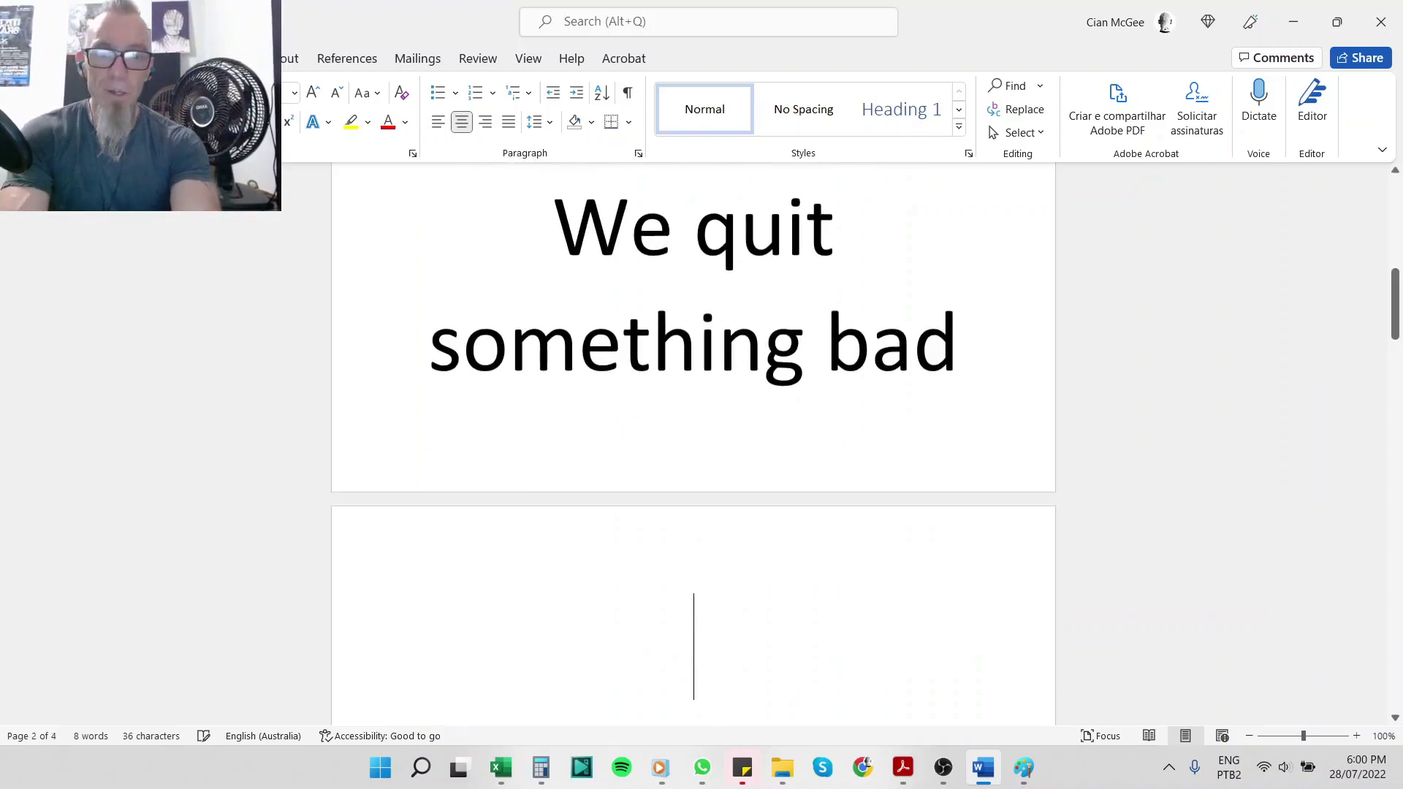
{"action": "type", "text": "We quit doing b"}
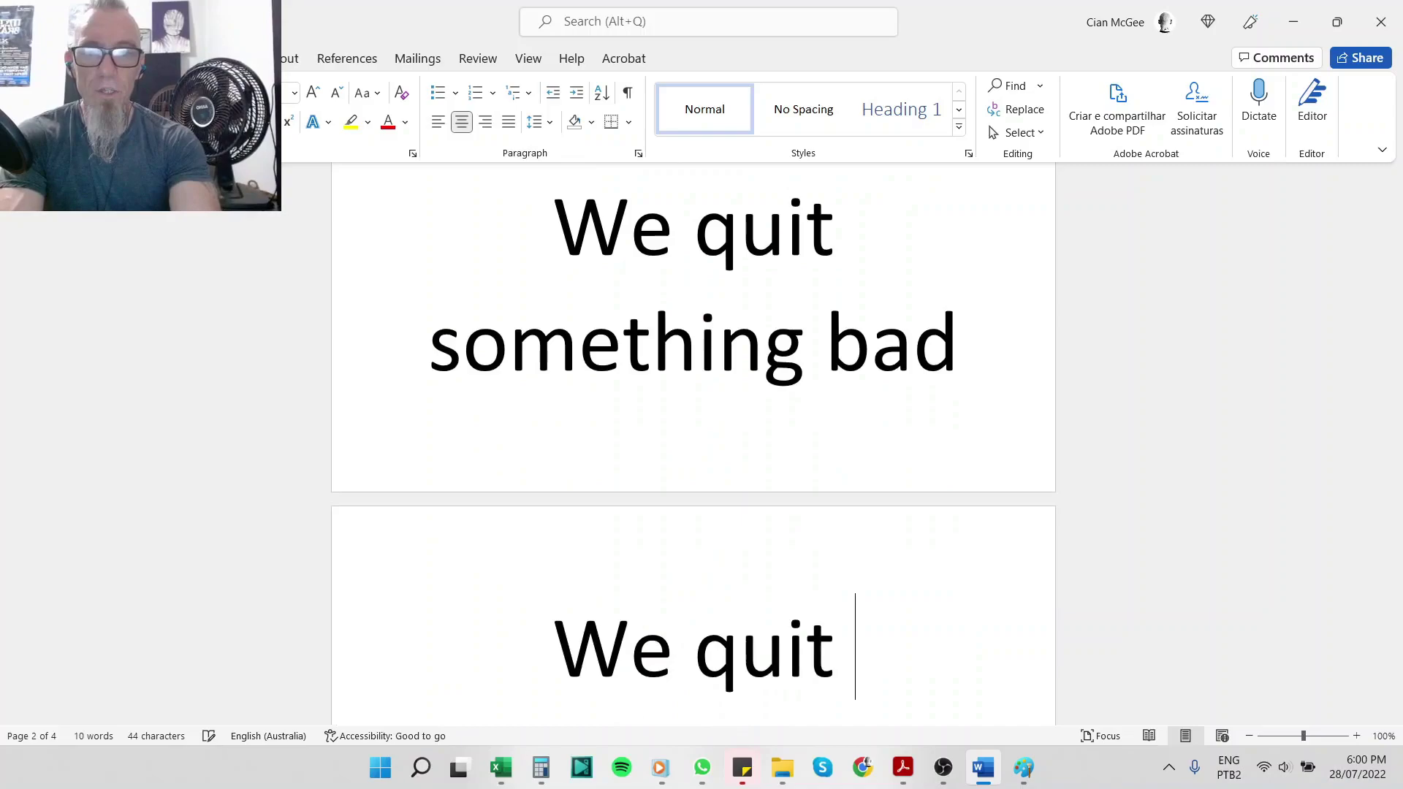
{"action": "type", "text": "ad things"}
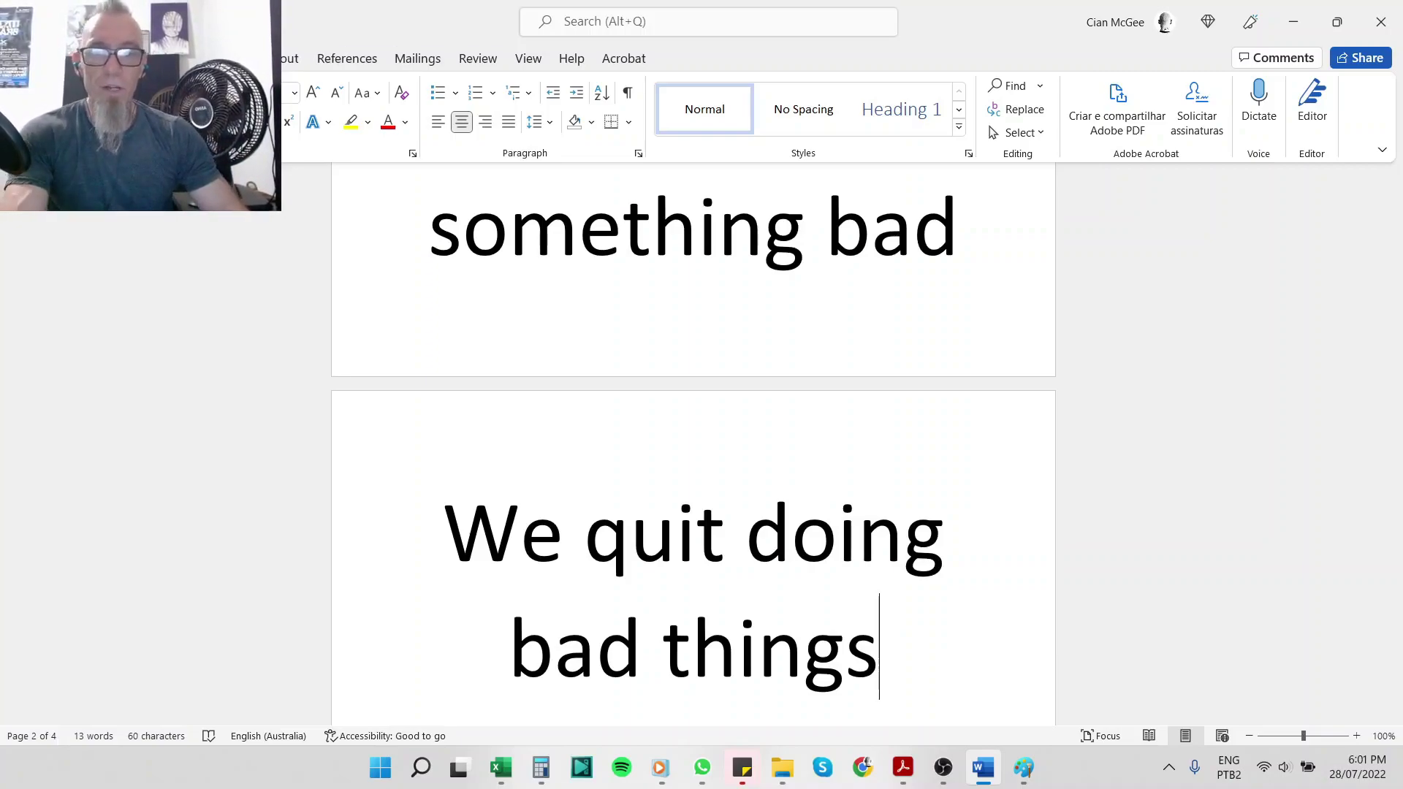
{"action": "type", "text": "4"}
Add the sentence 'I'm trying to quit eating too much' on a new line
{"action": "key", "text": "Return"}
{"action": "type", "text": "Im"}
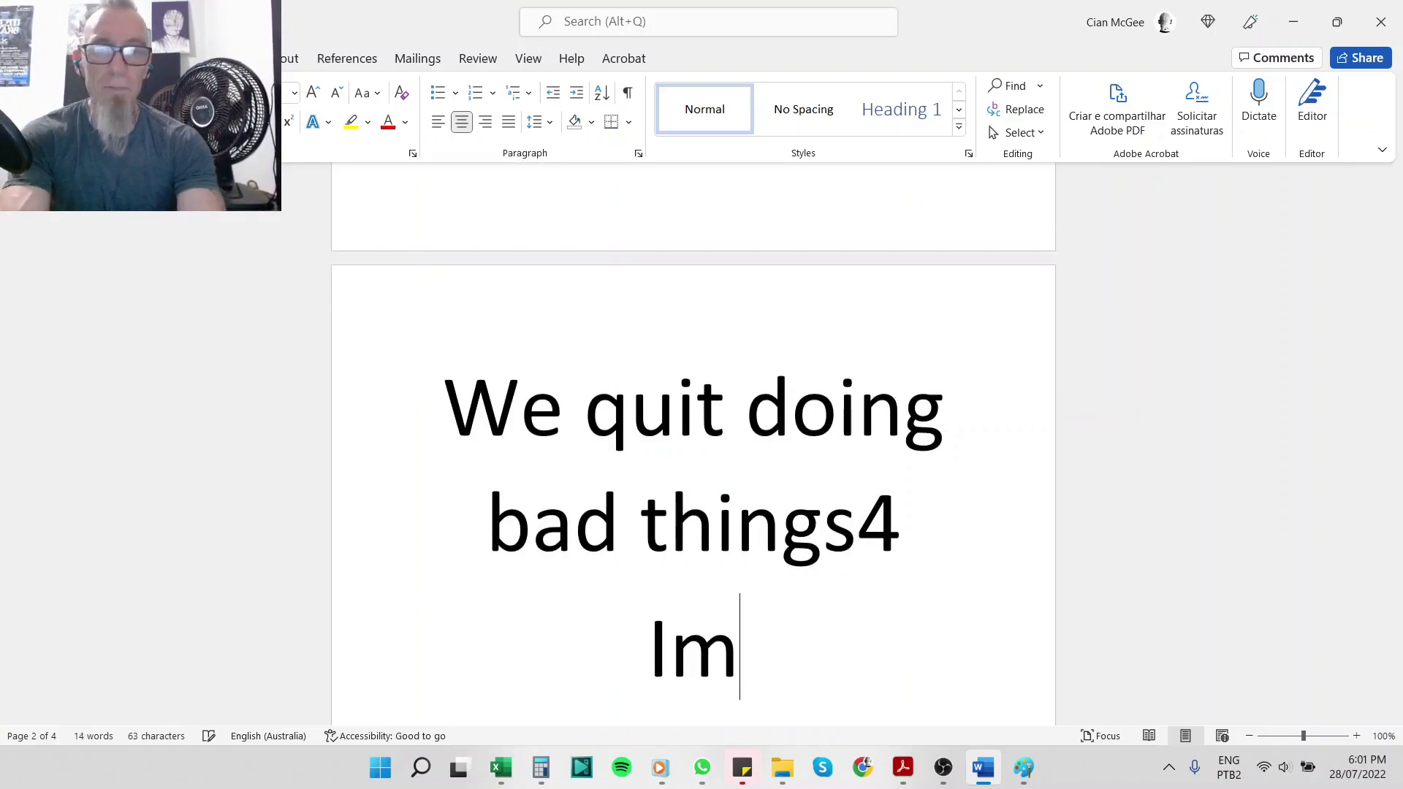
{"action": "key", "text": "BackSpace"}
{"action": "type", "text": "'m t"}
{"action": "type", "text": "rying to qui"}
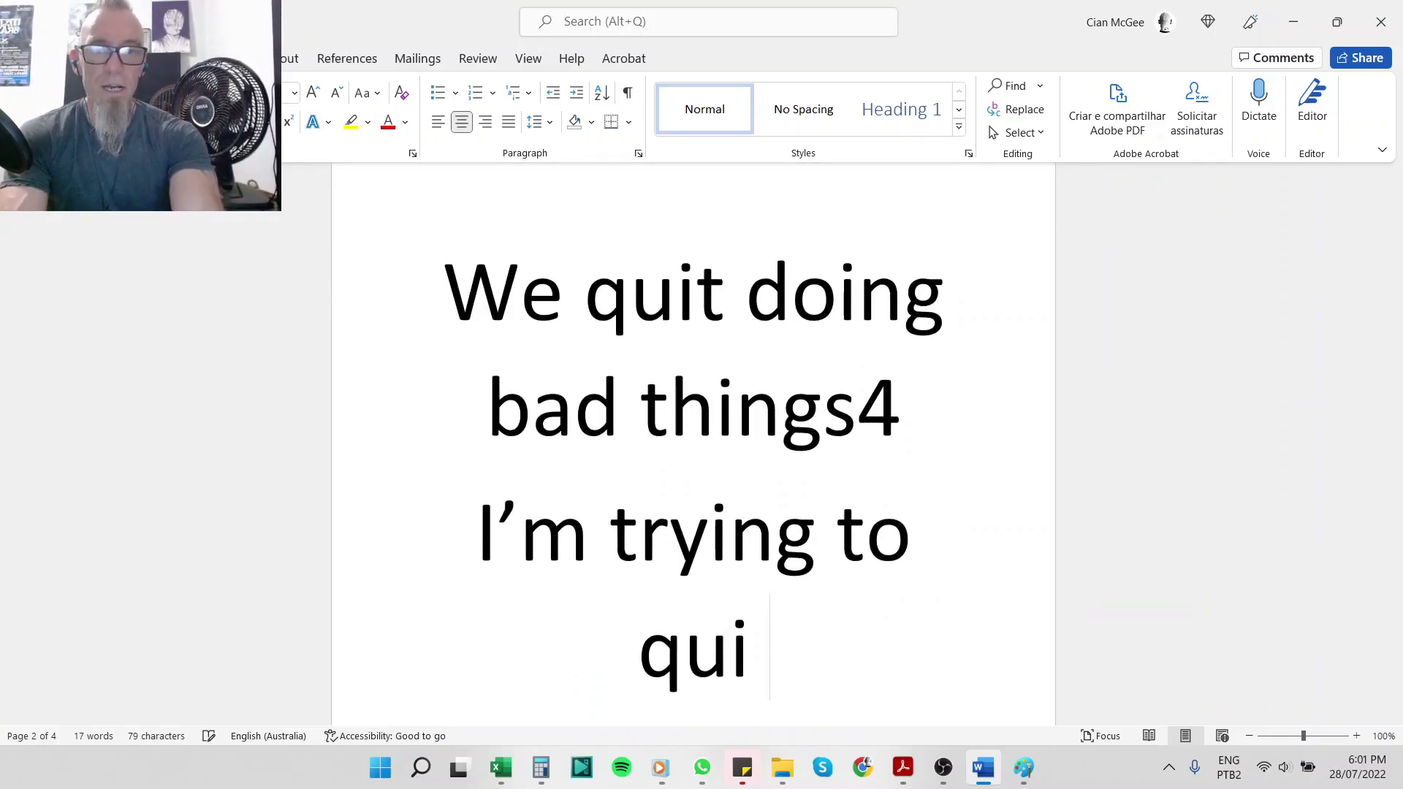
{"action": "key", "text": "BackSpace"}
{"action": "type", "text": "t ea"}
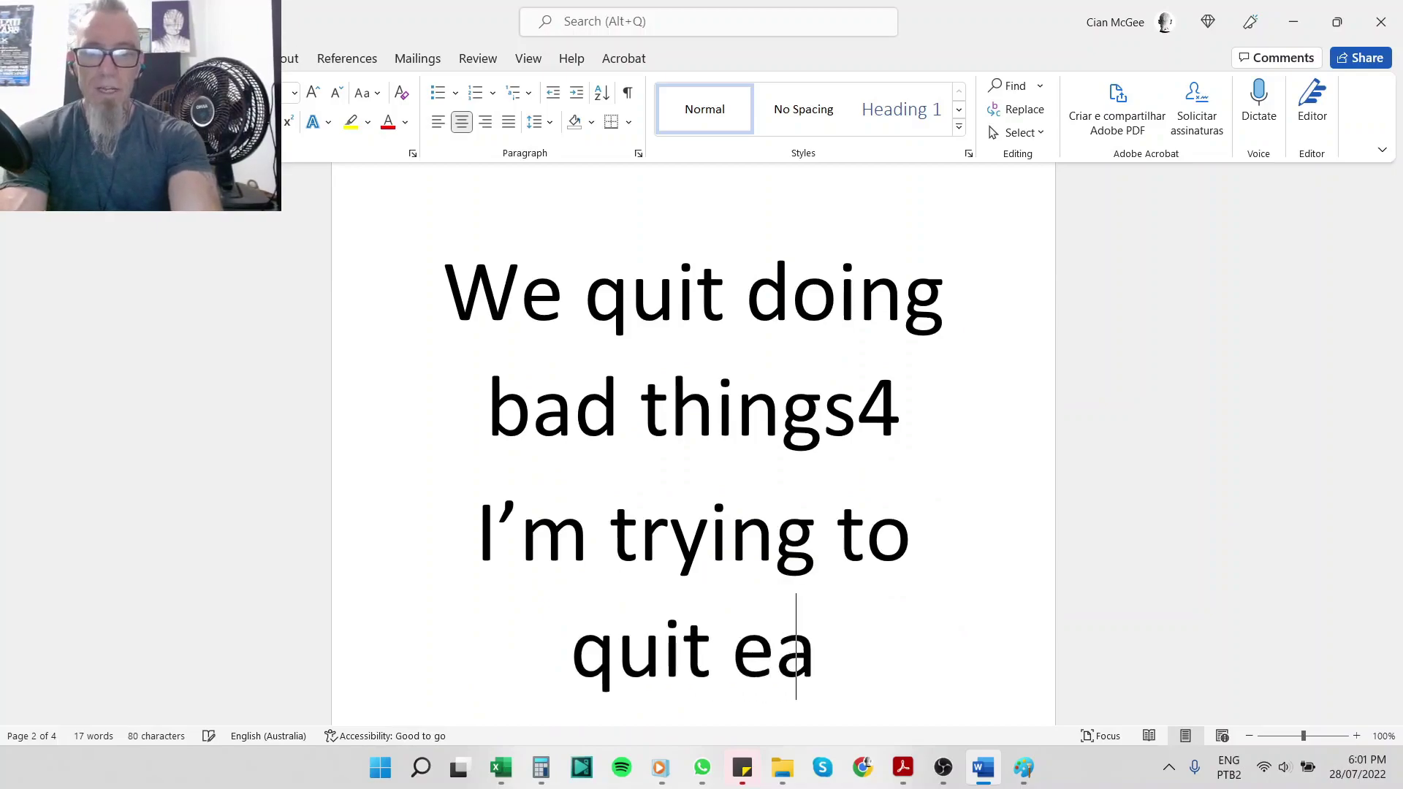
{"action": "type", "text": "ting too much"}
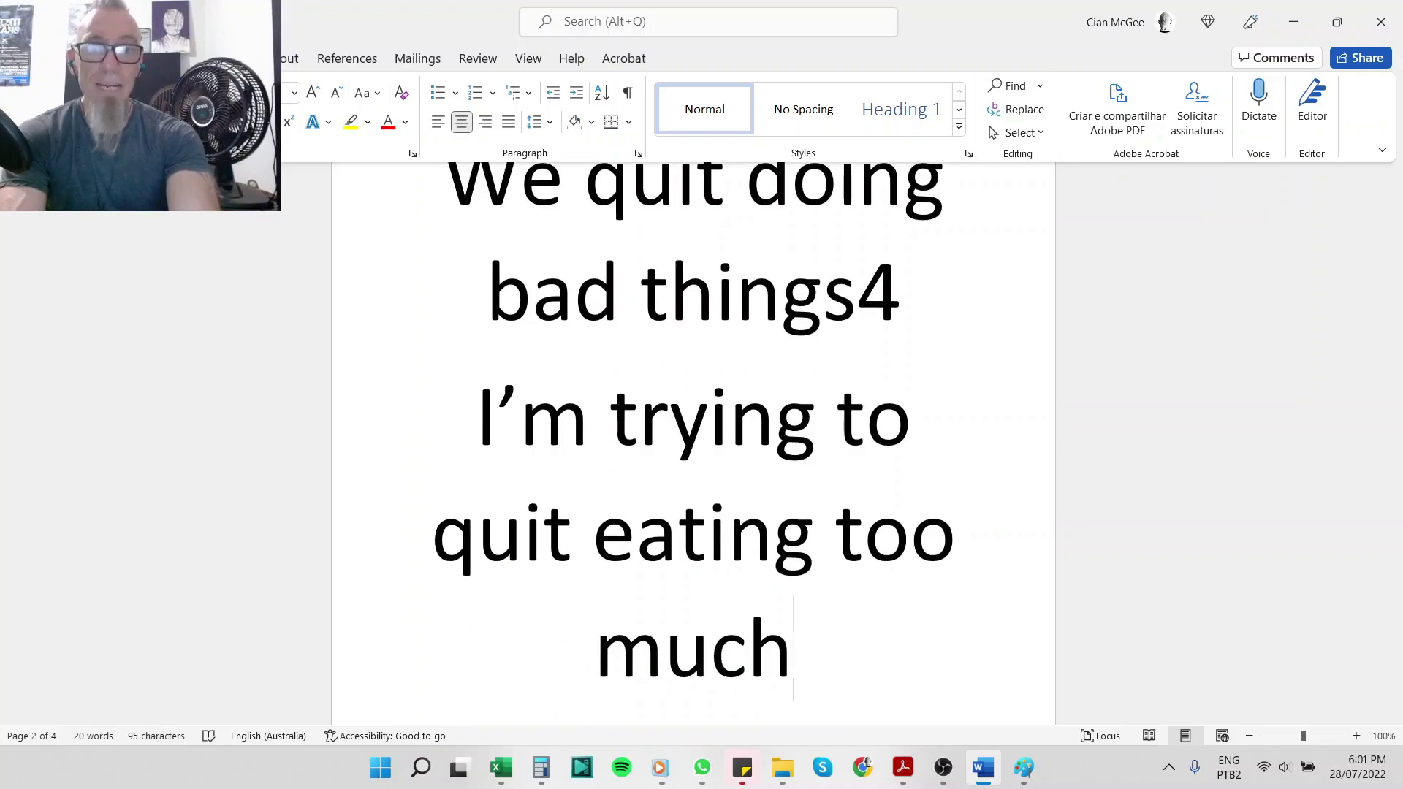
{"action": "key", "text": "Return"}
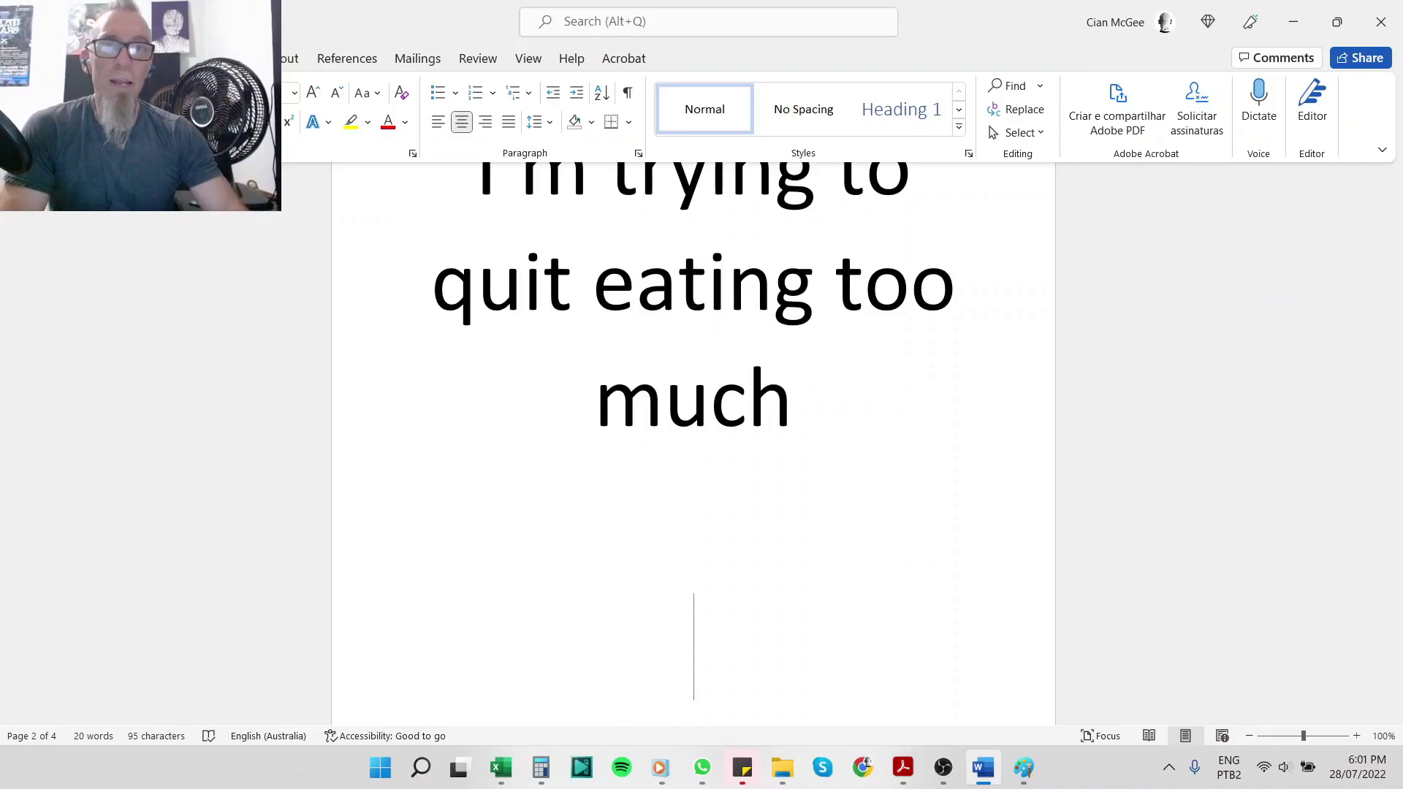
Type the sentence 'I'm trying to quit thinking about the future'
{"action": "type", "text": "I'm trying to "}
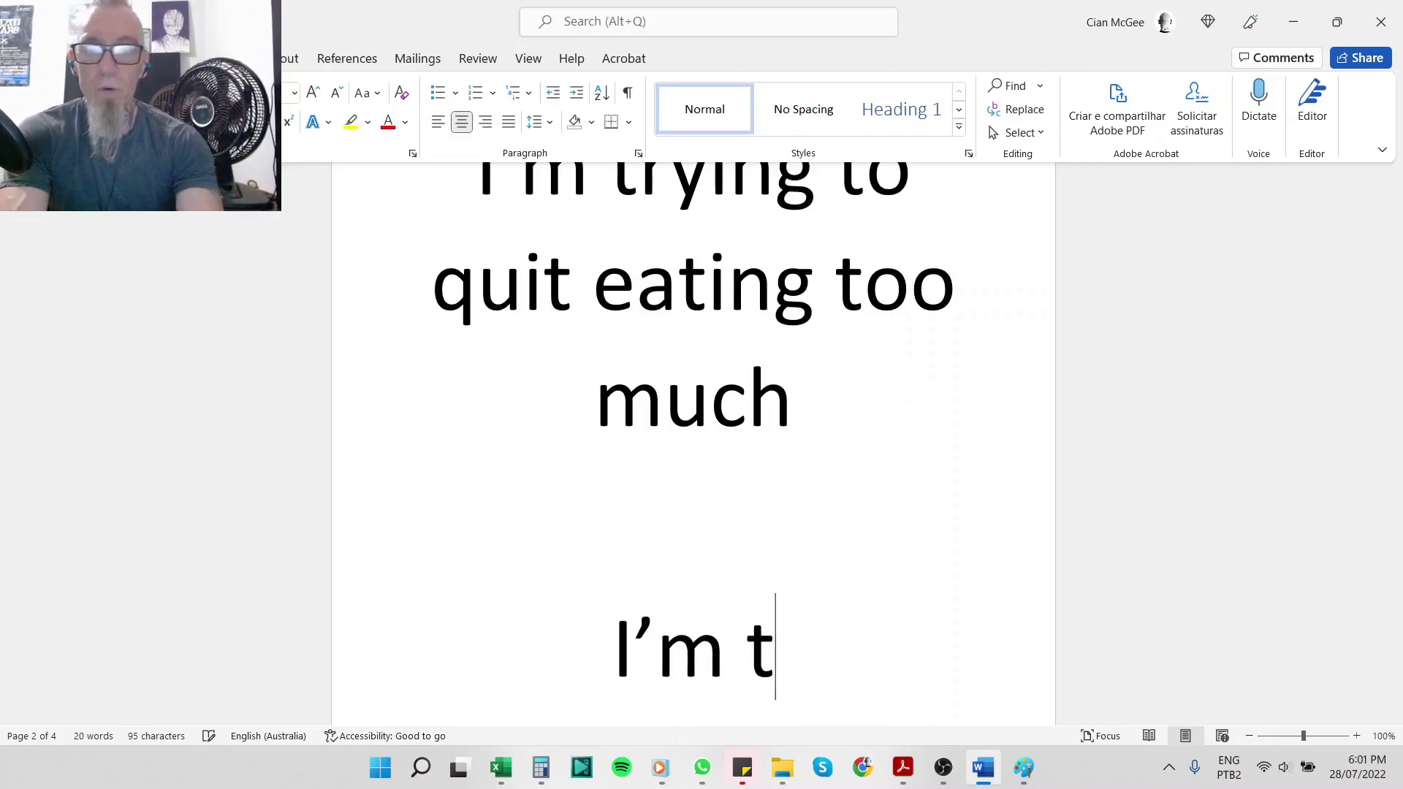
{"action": "type", "text": "quit "}
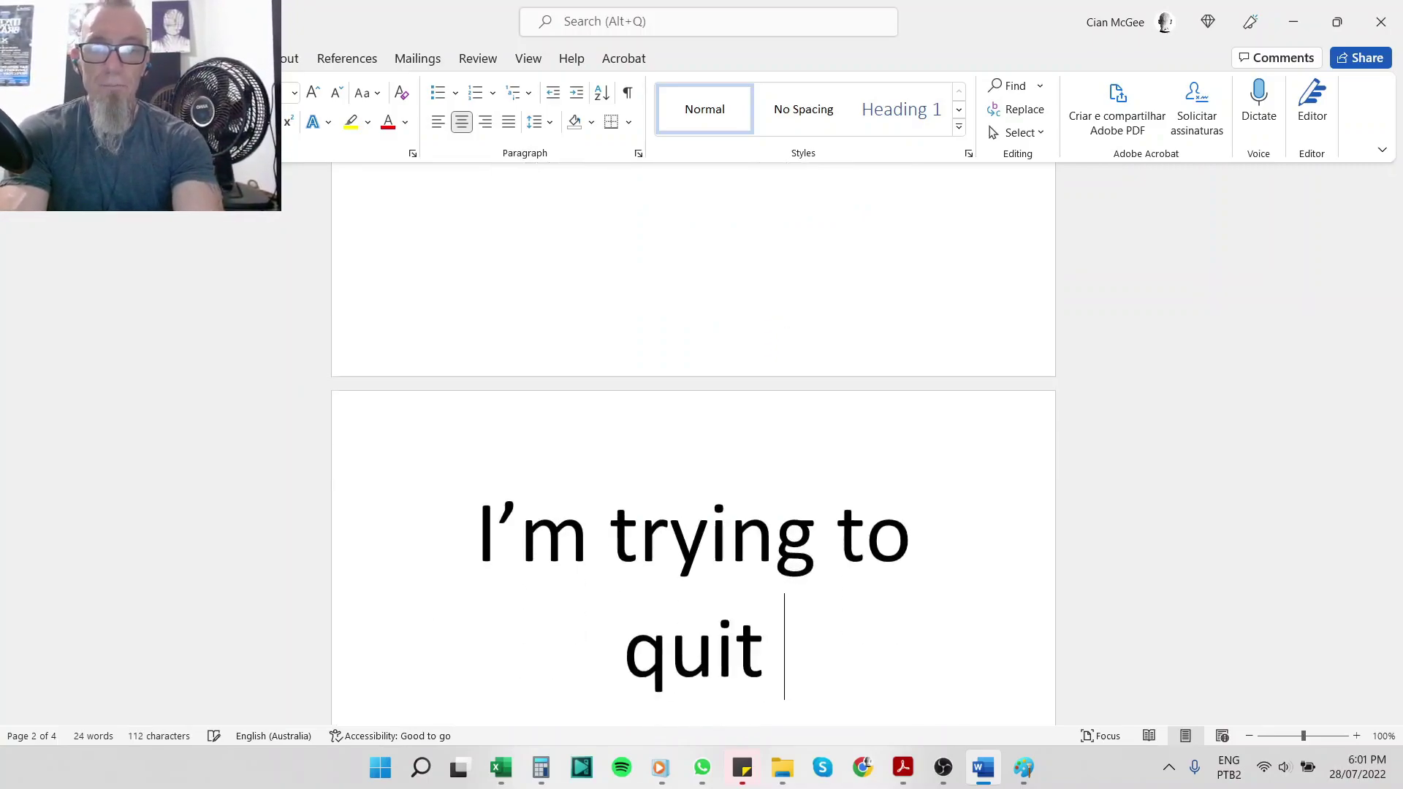
{"action": "type", "text": "thinking about t"}
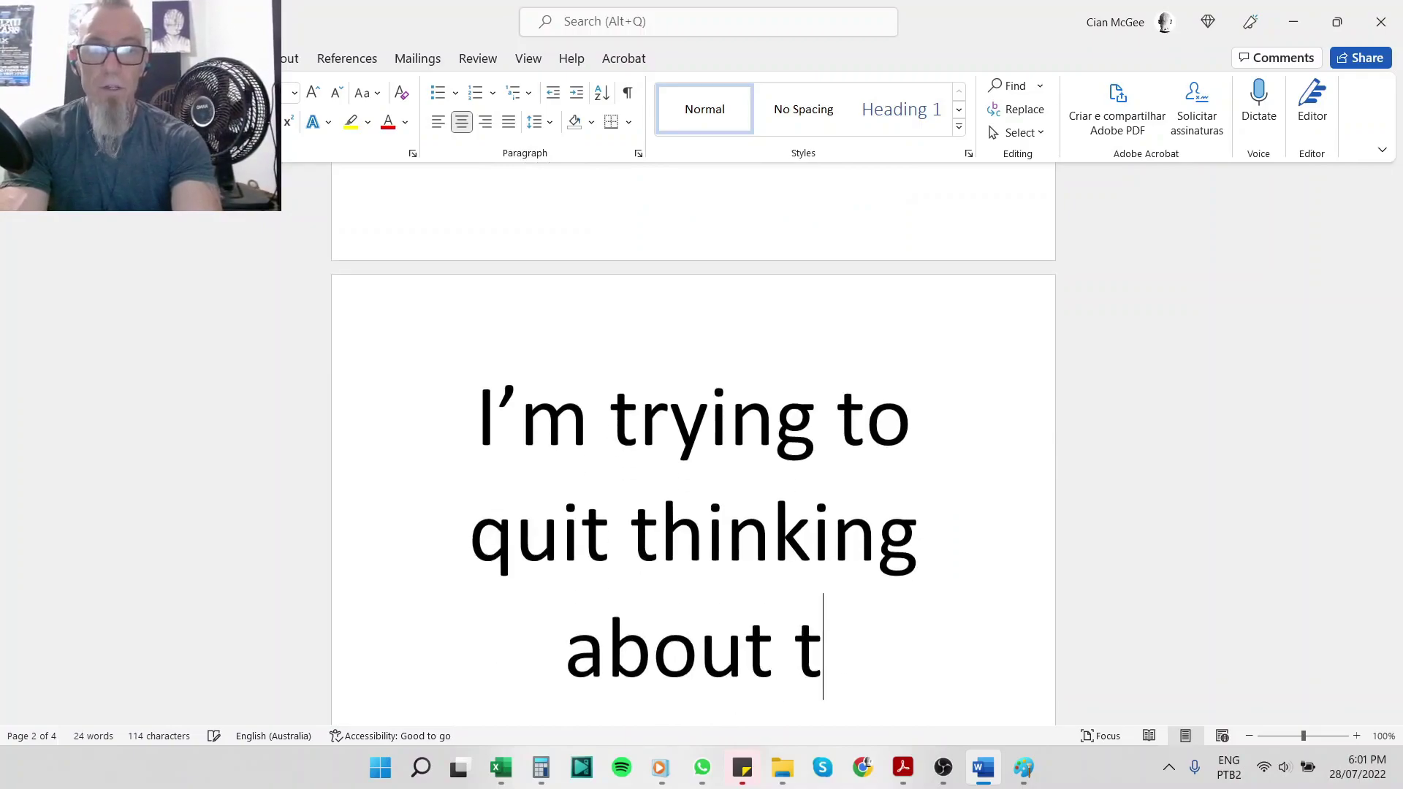
{"action": "type", "text": "he future"}
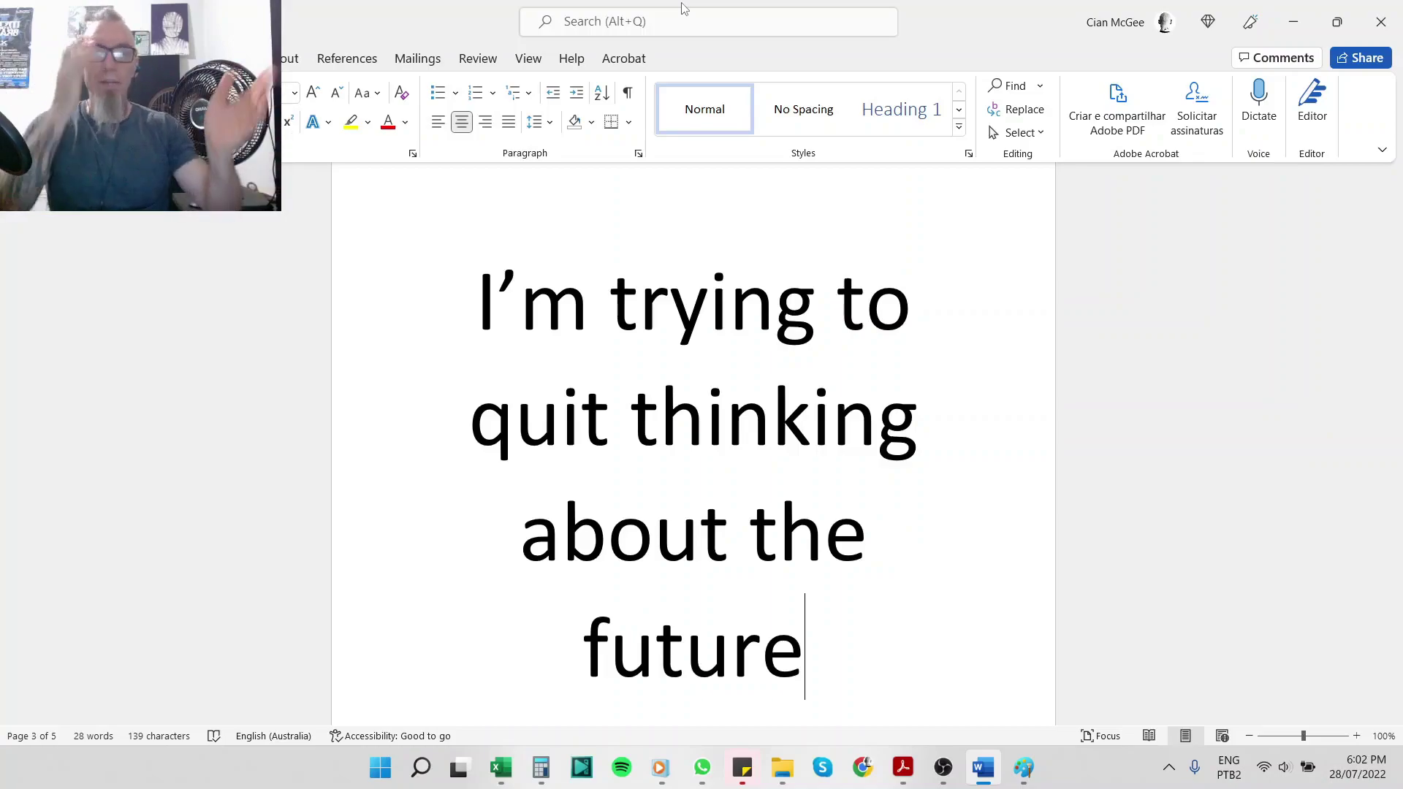
{"action": "scroll", "coordinate": [731, 109], "scroll_direction": "down", "scroll_amount": 1}
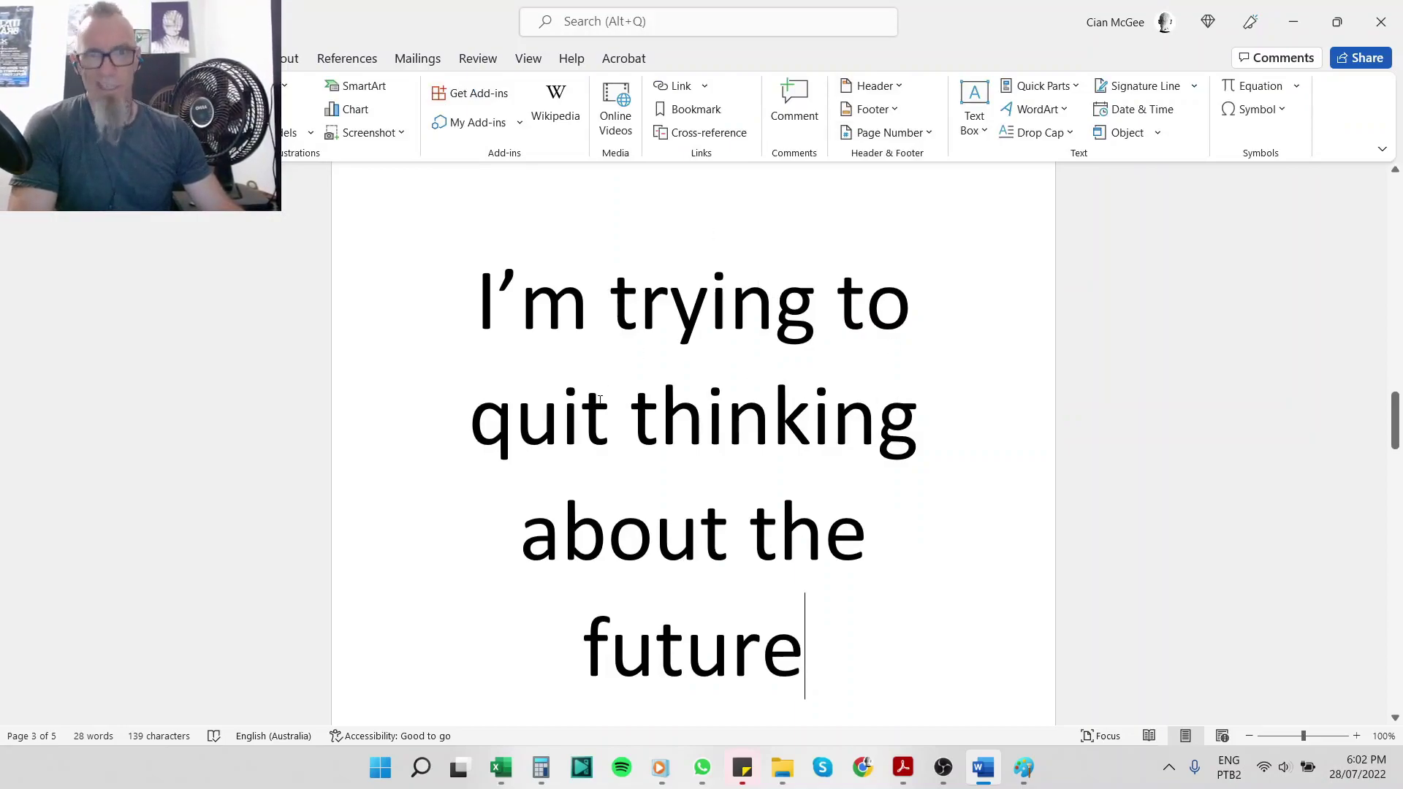
{"action": "scroll", "coordinate": [632, 338], "scroll_direction": "down", "scroll_amount": 1}
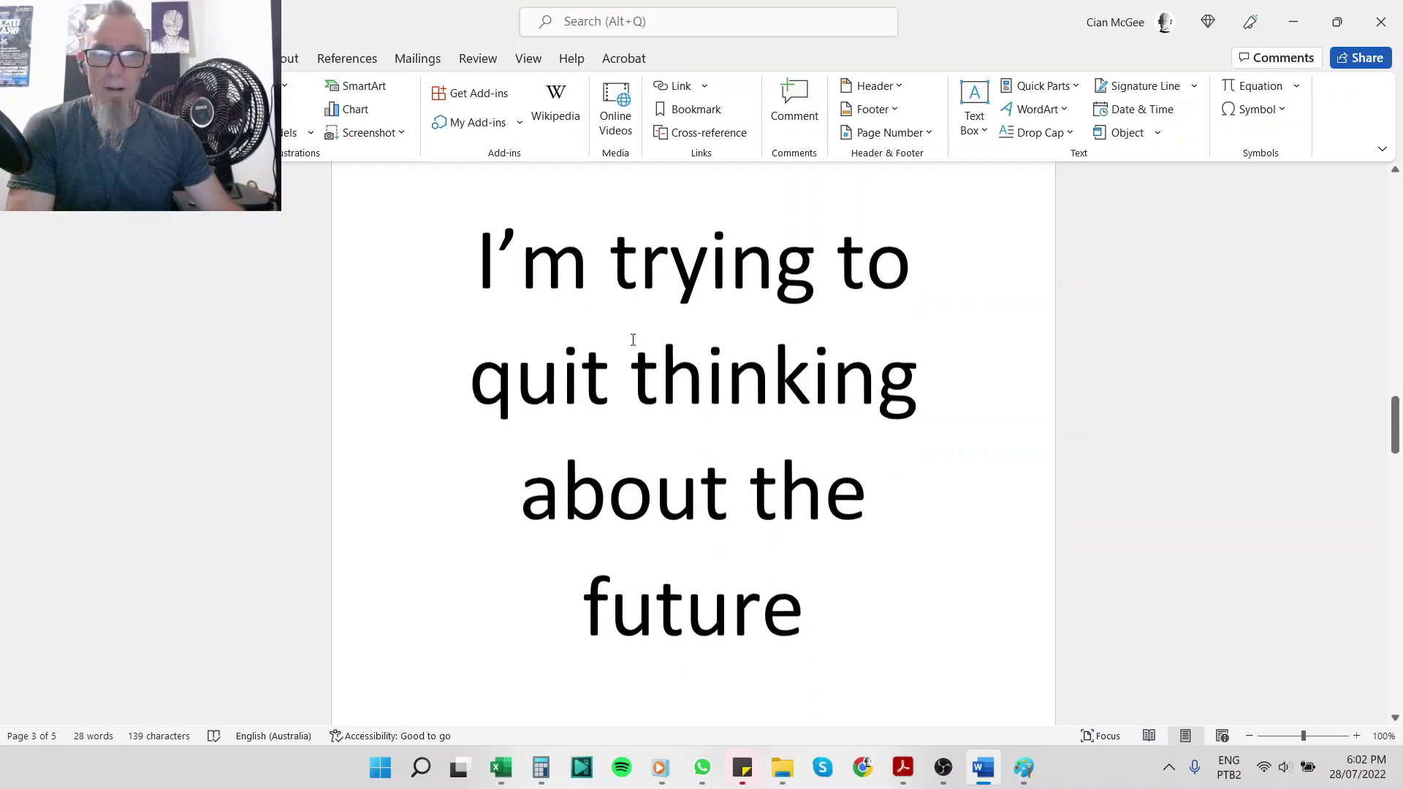
{"action": "scroll", "coordinate": [634, 374], "scroll_direction": "up", "scroll_amount": 1}
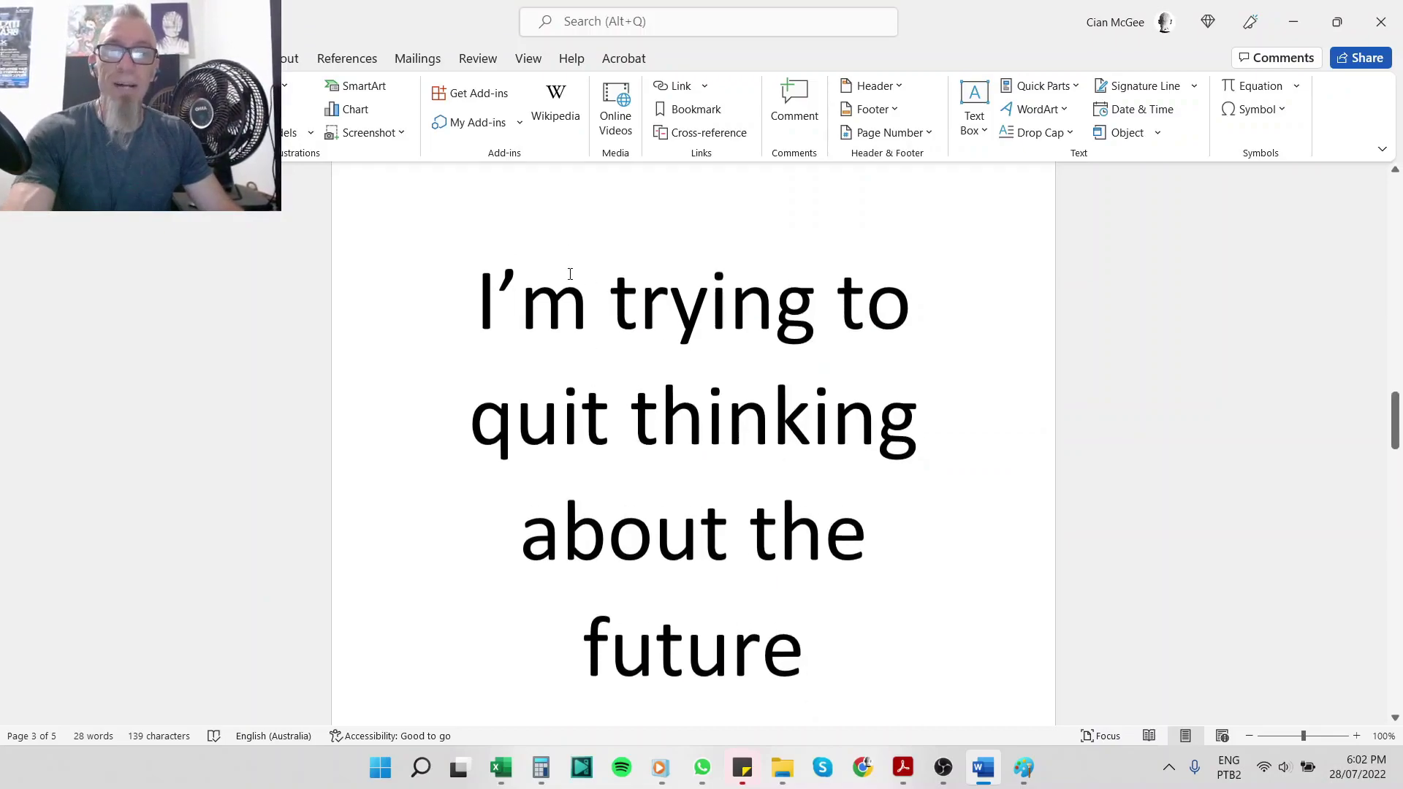
Select the words quit and trying in that sentence
{"action": "left_click_drag", "start_coordinate": [605, 309], "coordinate": [727, 369]}
{"action": "left_click", "coordinate": [630, 417]}
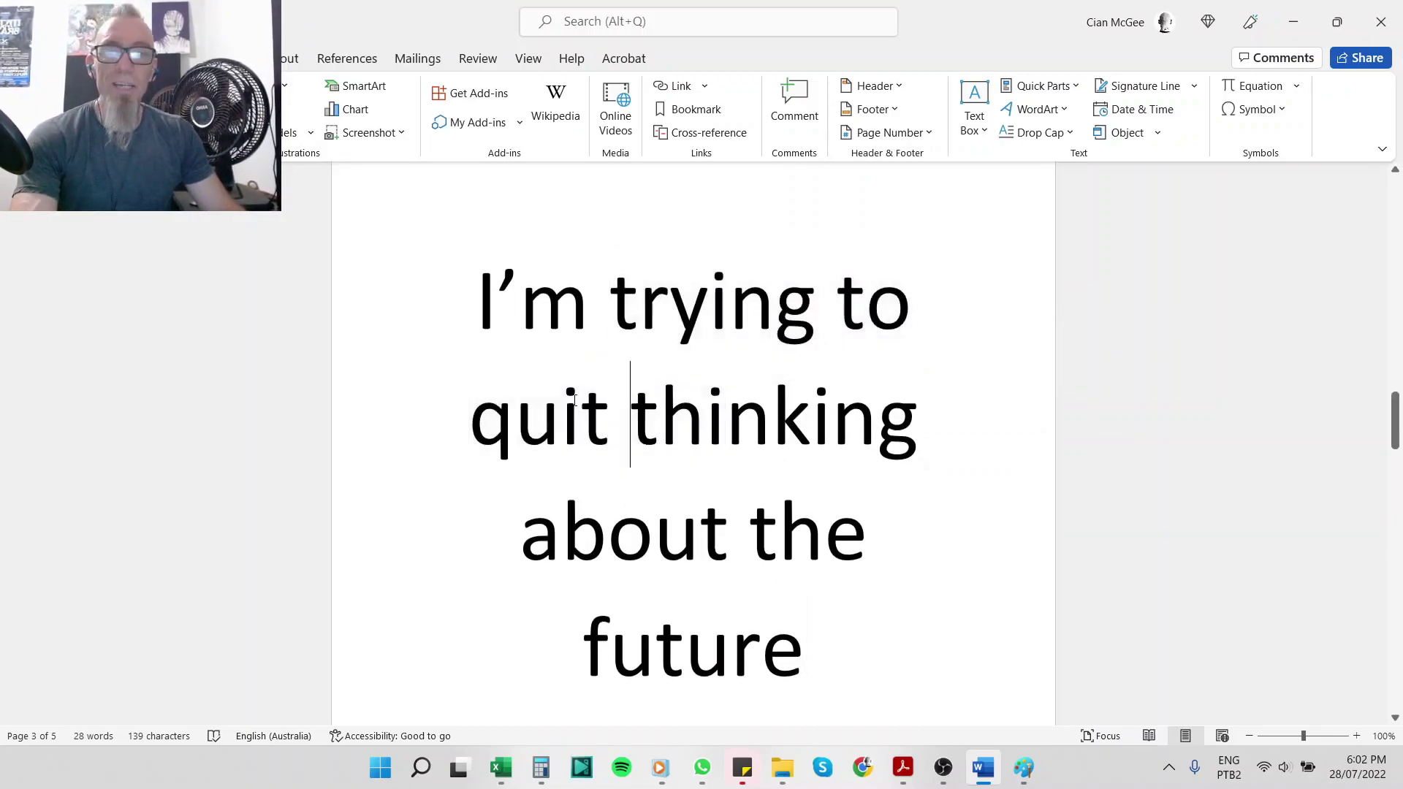
{"action": "key", "text": "ctrl+shift+Left"}
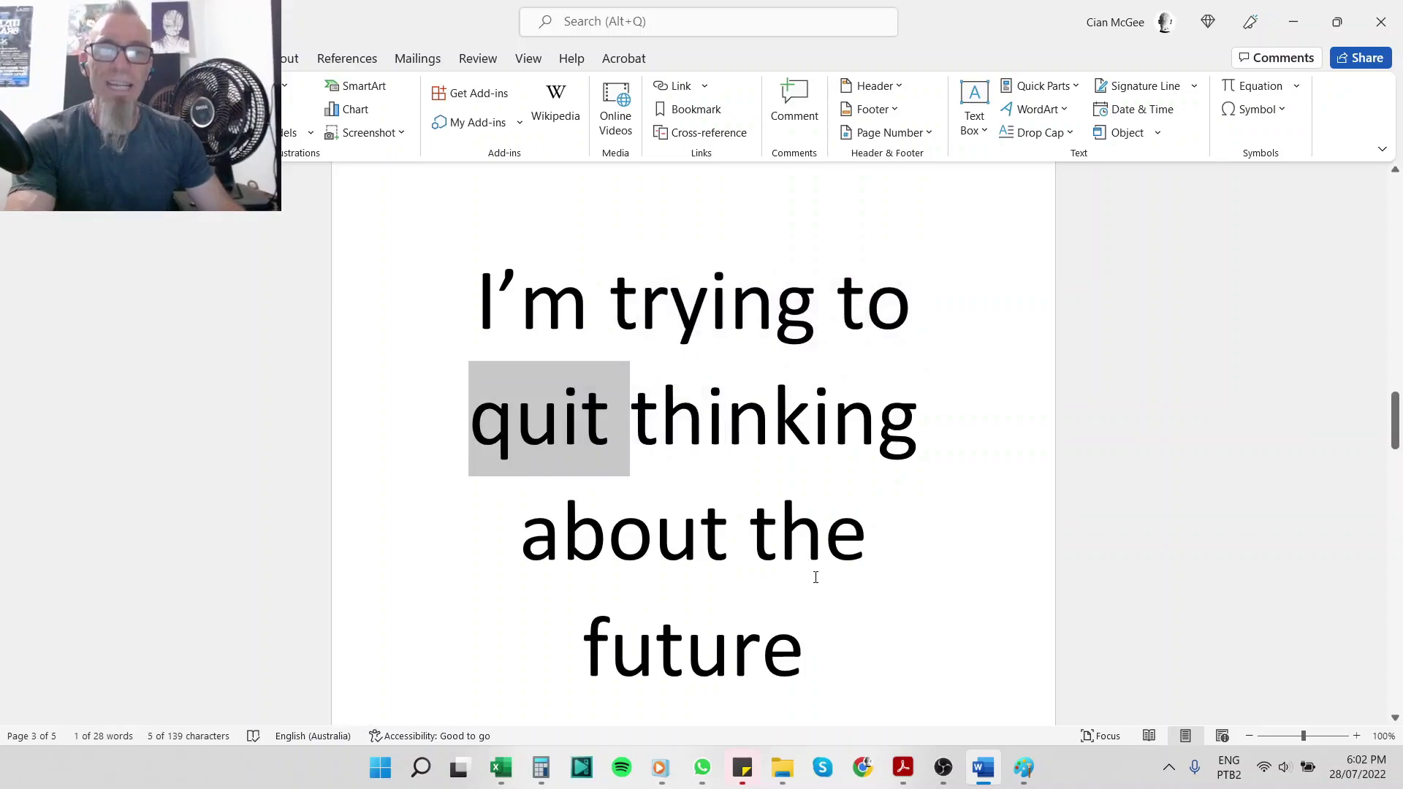
{"action": "double_click", "coordinate": [731, 347]}
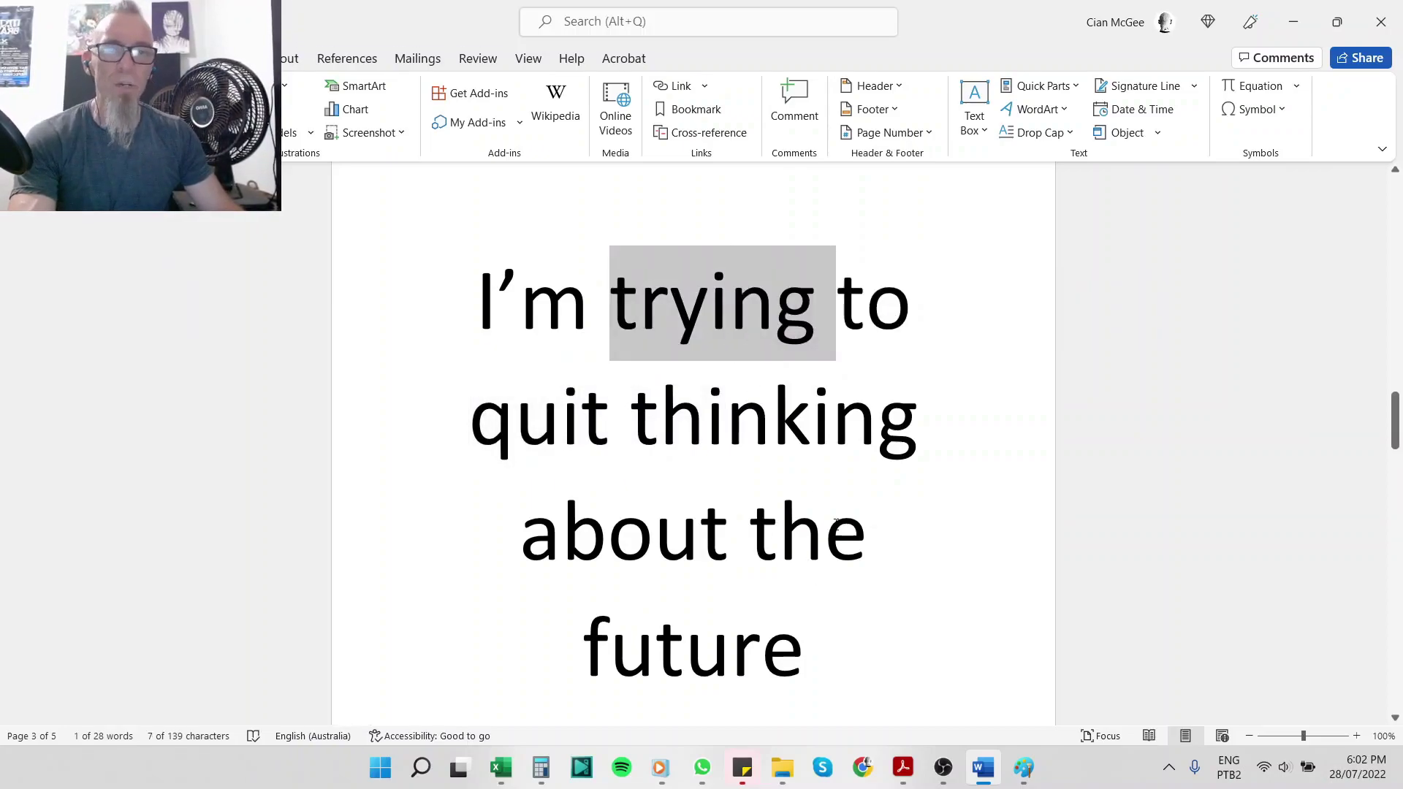
{"action": "key", "text": "alt+Tab"}
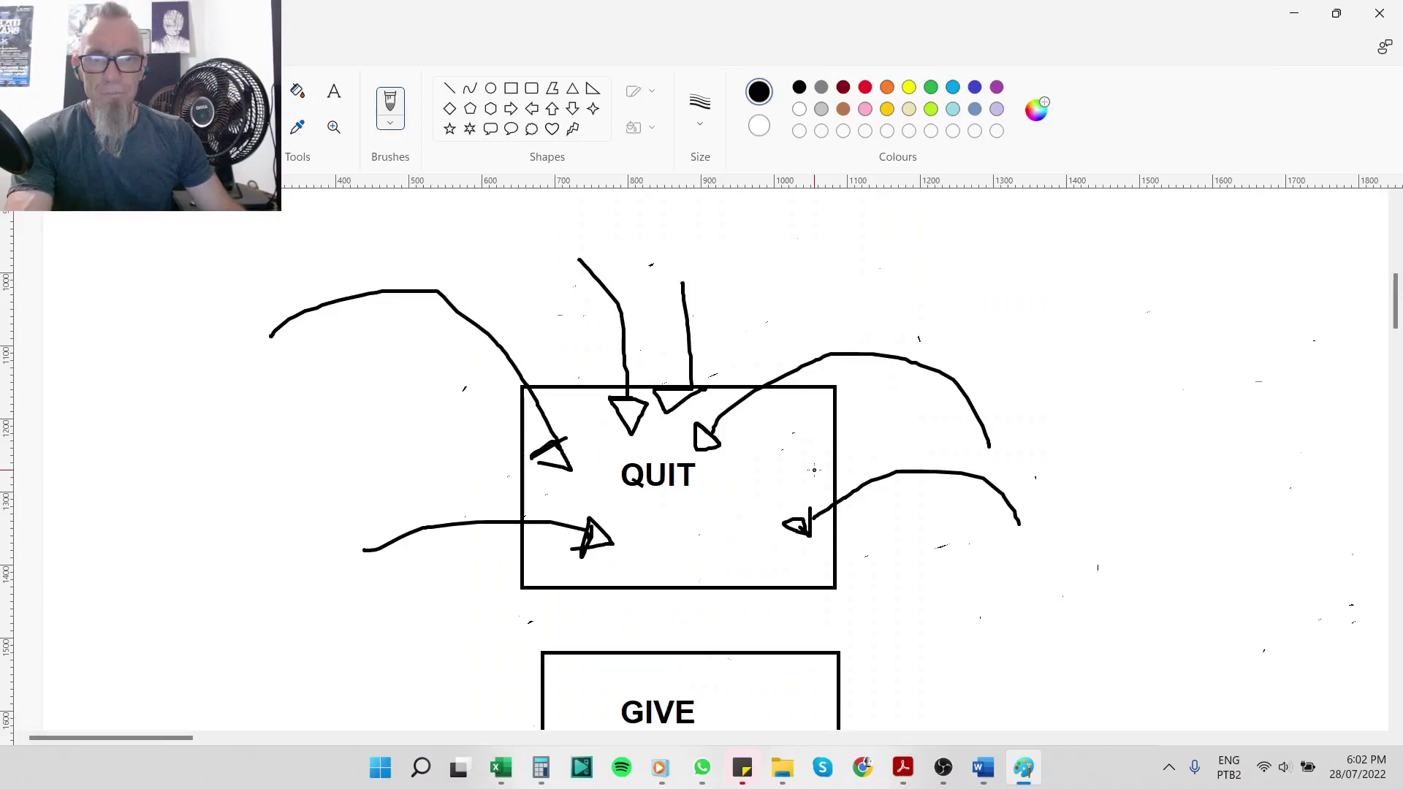
{"action": "left_click_drag", "start_coordinate": [646, 536], "coordinate": [649, 567]}
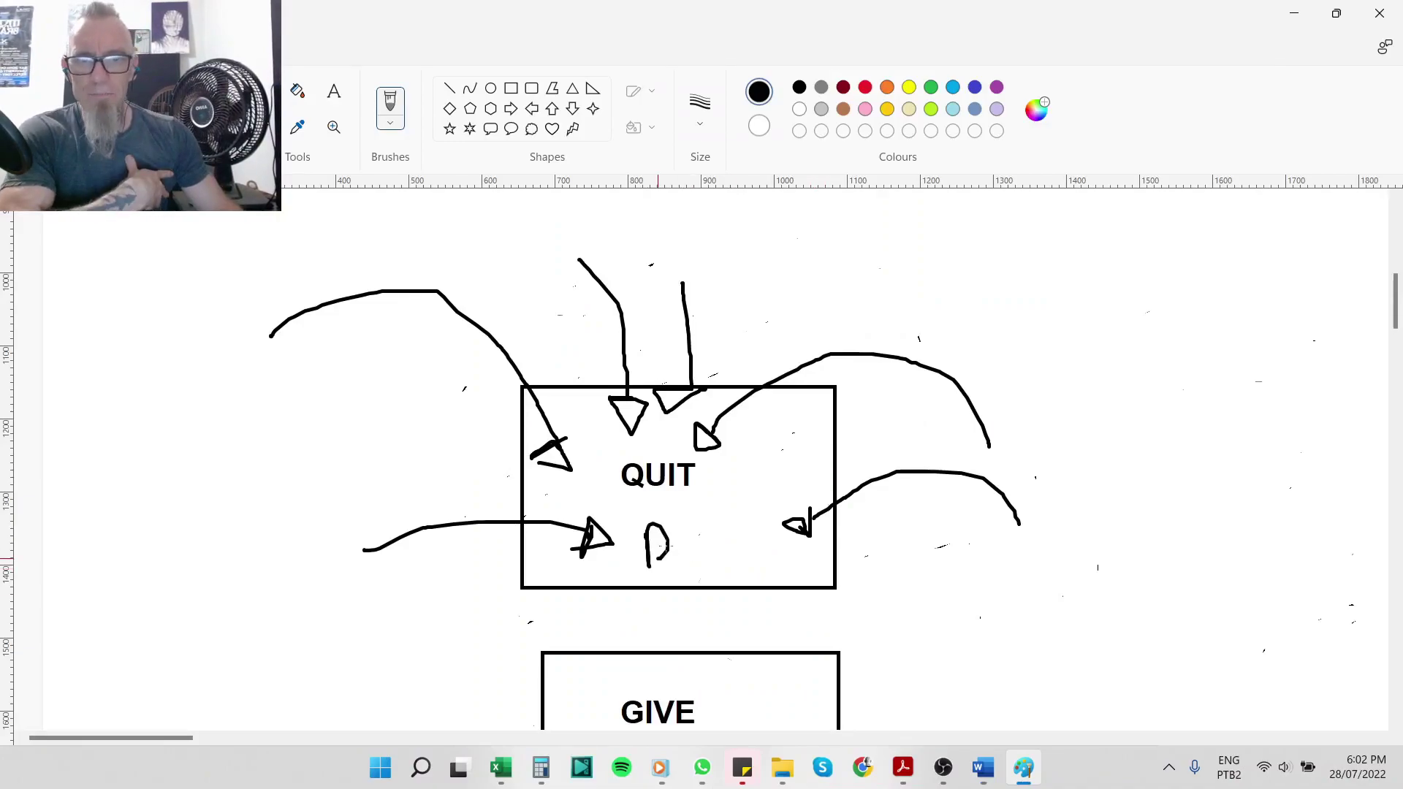
{"action": "mouse_move", "coordinate": [657, 559]}
{"action": "left_mouse_down"}
{"action": "mouse_move", "coordinate": [691, 541]}
{"action": "mouse_move", "coordinate": [725, 560]}
{"action": "left_mouse_up"}
{"action": "left_click_drag", "start_coordinate": [723, 488], "coordinate": [638, 587]}
{"action": "left_click_drag", "start_coordinate": [638, 497], "coordinate": [732, 561]}
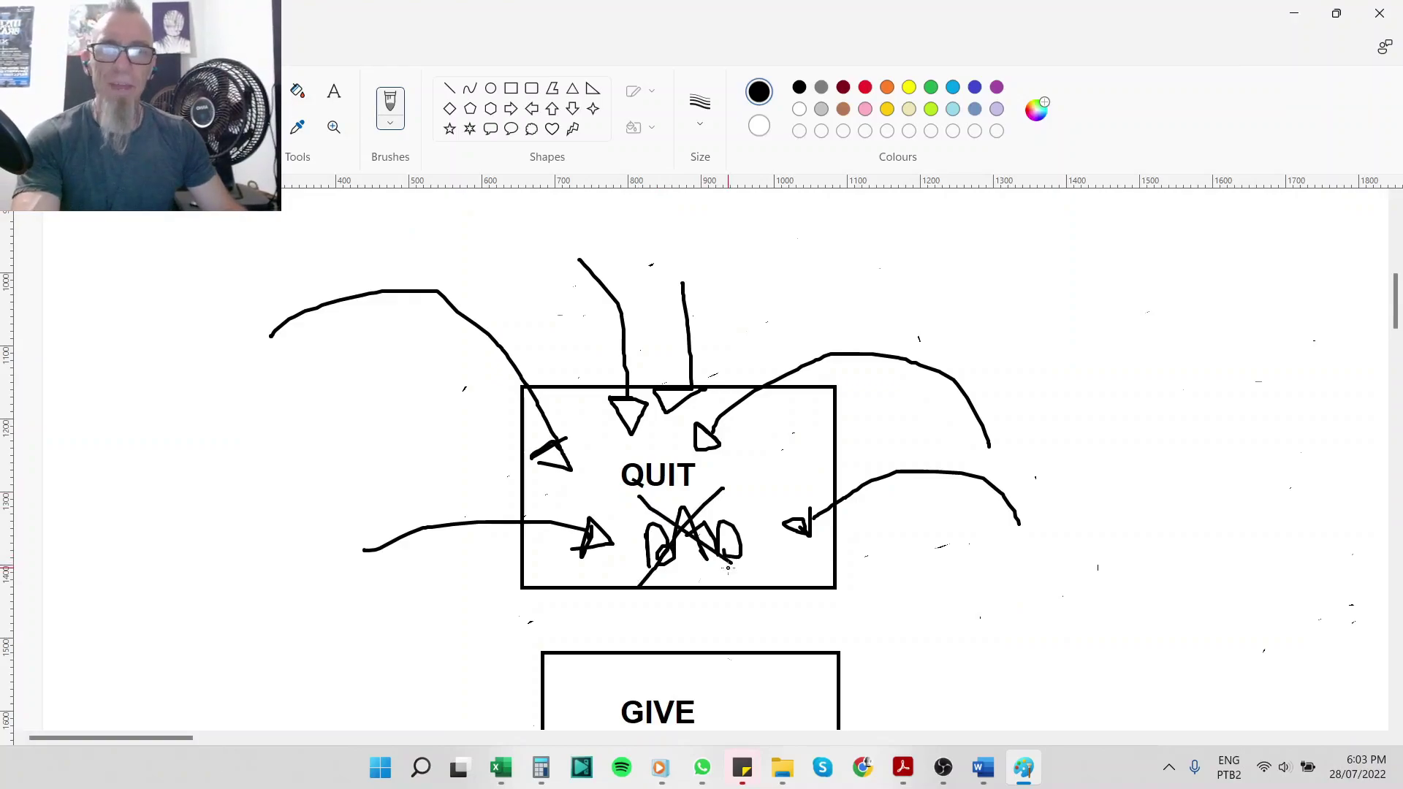
In Word, type 'I'm quitting smoking' on a new line after 'future'
{"action": "key", "text": "alt+Tab"}
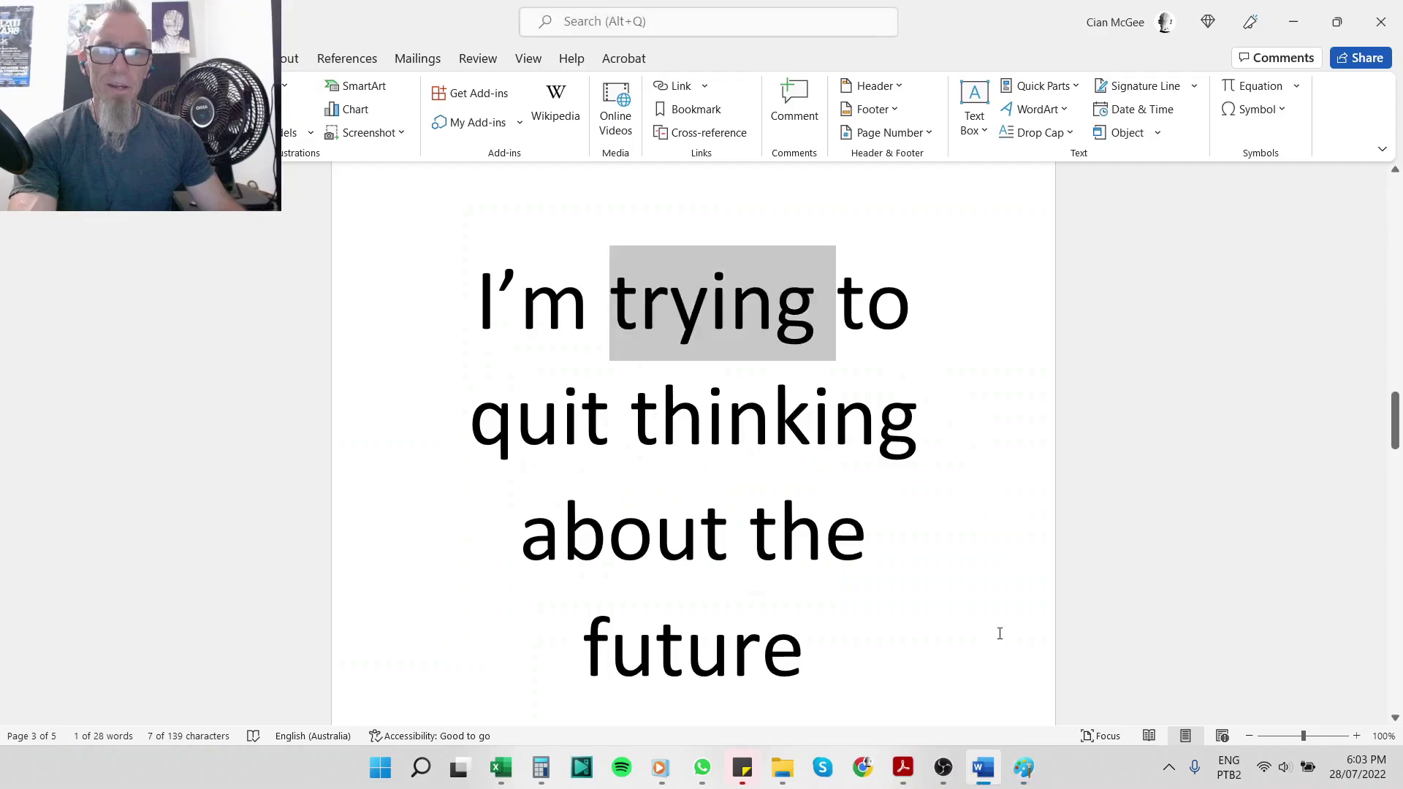
{"action": "scroll", "coordinate": [1054, 622], "scroll_direction": "down", "scroll_amount": 2}
{"action": "left_click", "coordinate": [950, 519]}
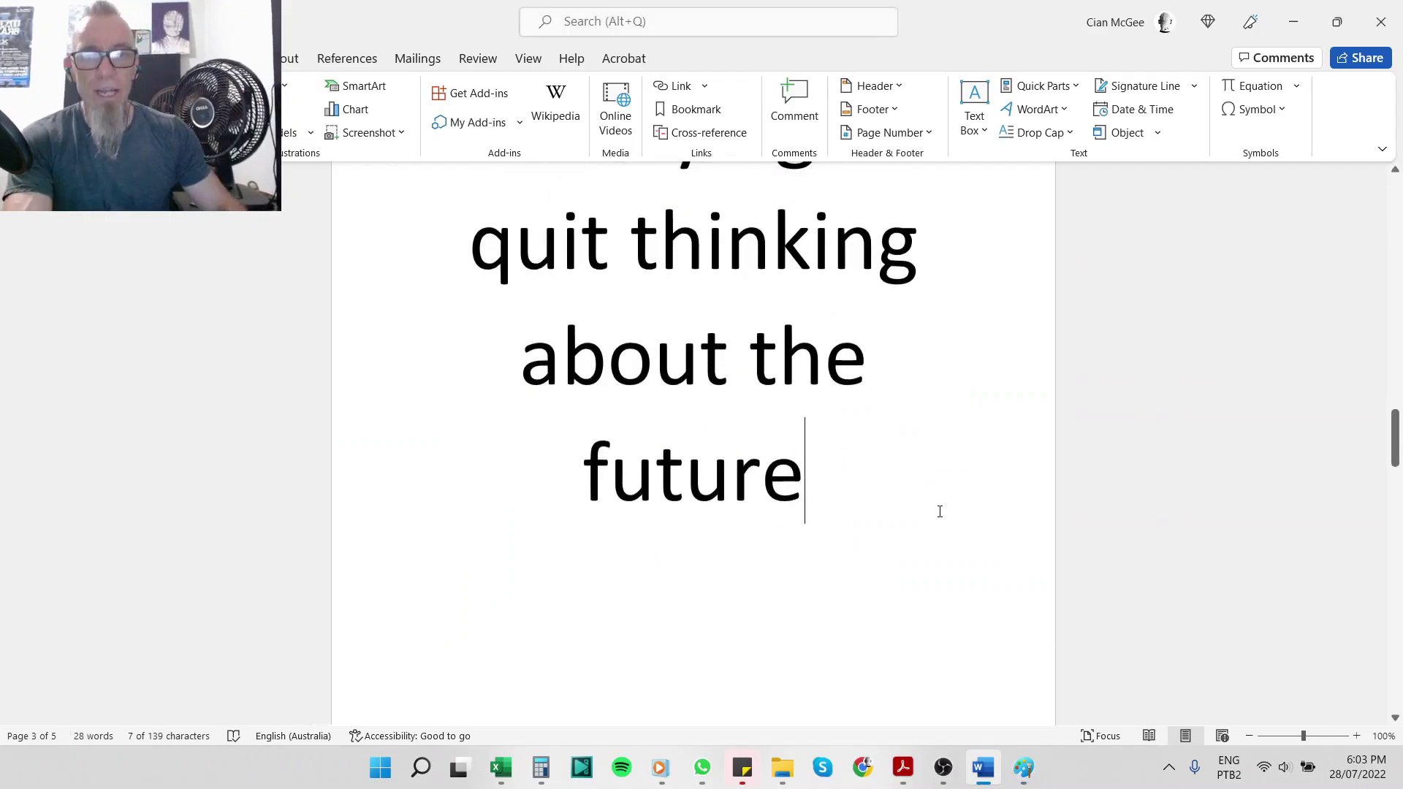
{"action": "key", "text": "Return"}
{"action": "scroll", "coordinate": [940, 510], "scroll_direction": "down", "scroll_amount": 2}
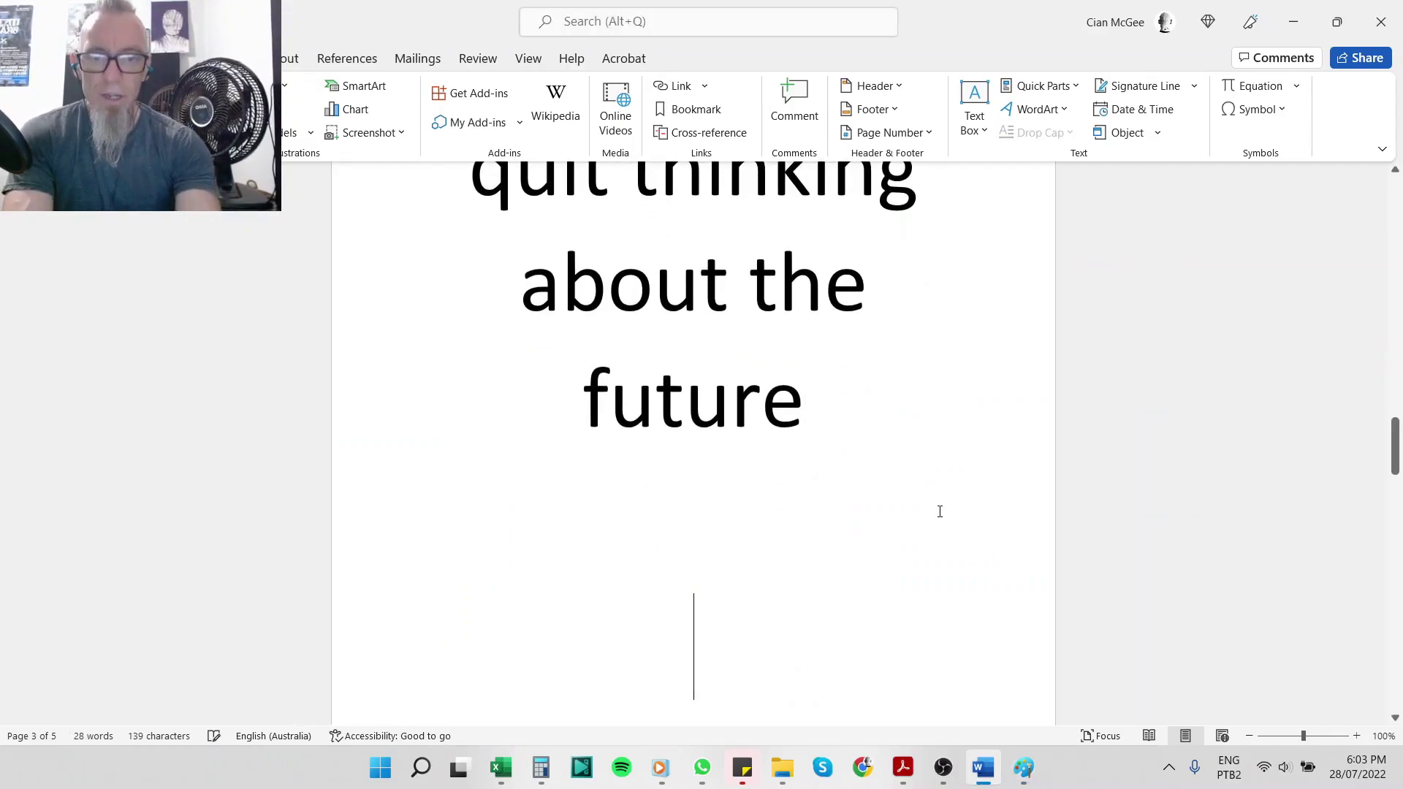
{"action": "type", "text": "I'm quiti"}
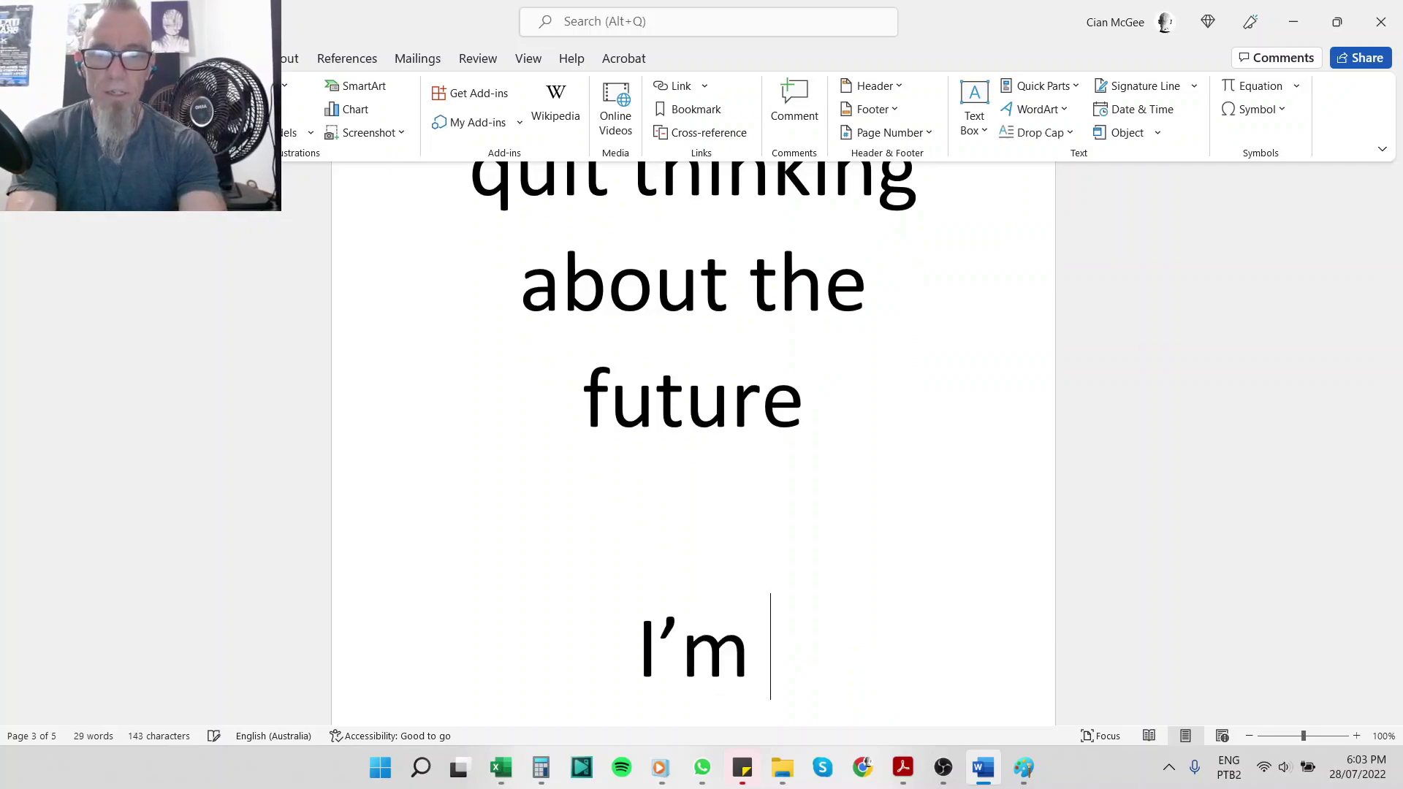
{"action": "type", "text": "ng"}
{"action": "key", "text": "BackSpace"}
{"action": "key", "text": "BackSpace"}
{"action": "key", "text": "BackSpace"}
{"action": "key", "text": "BackSpace"}
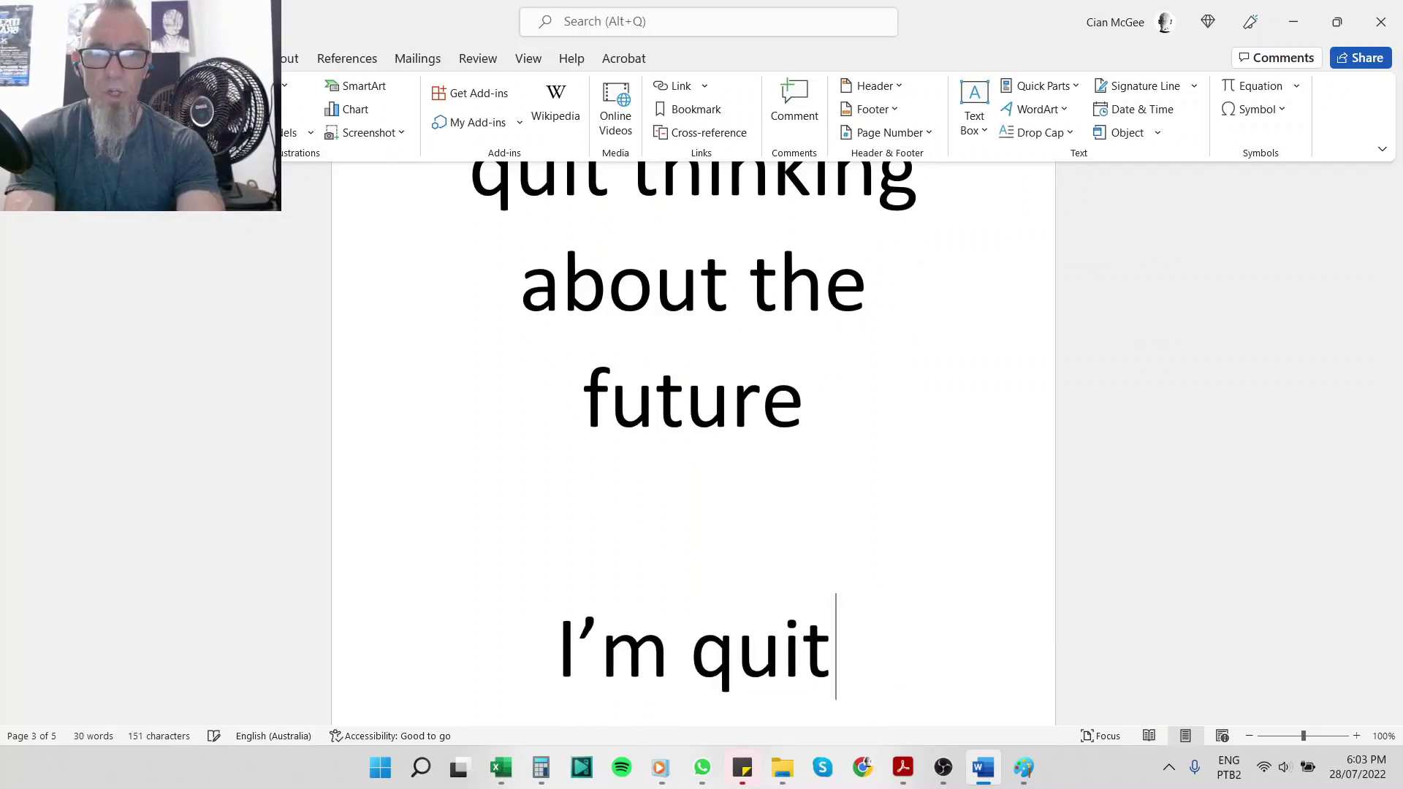
{"action": "type", "text": "ting sm"}
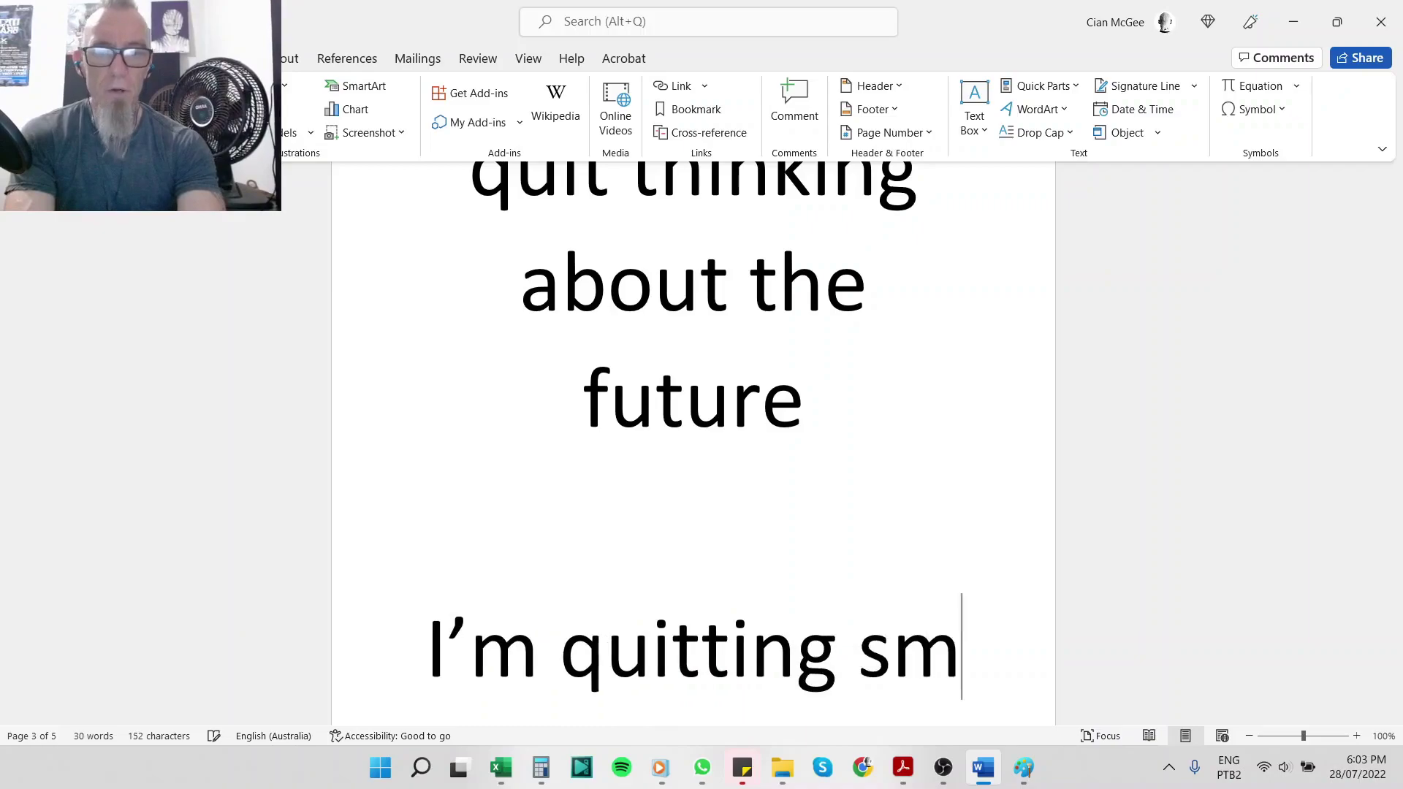
{"action": "type", "text": "oking"}
Insert a page break after 'I'm quitting smoking' and move to the new page
{"action": "key", "text": "ctrl+Return"}
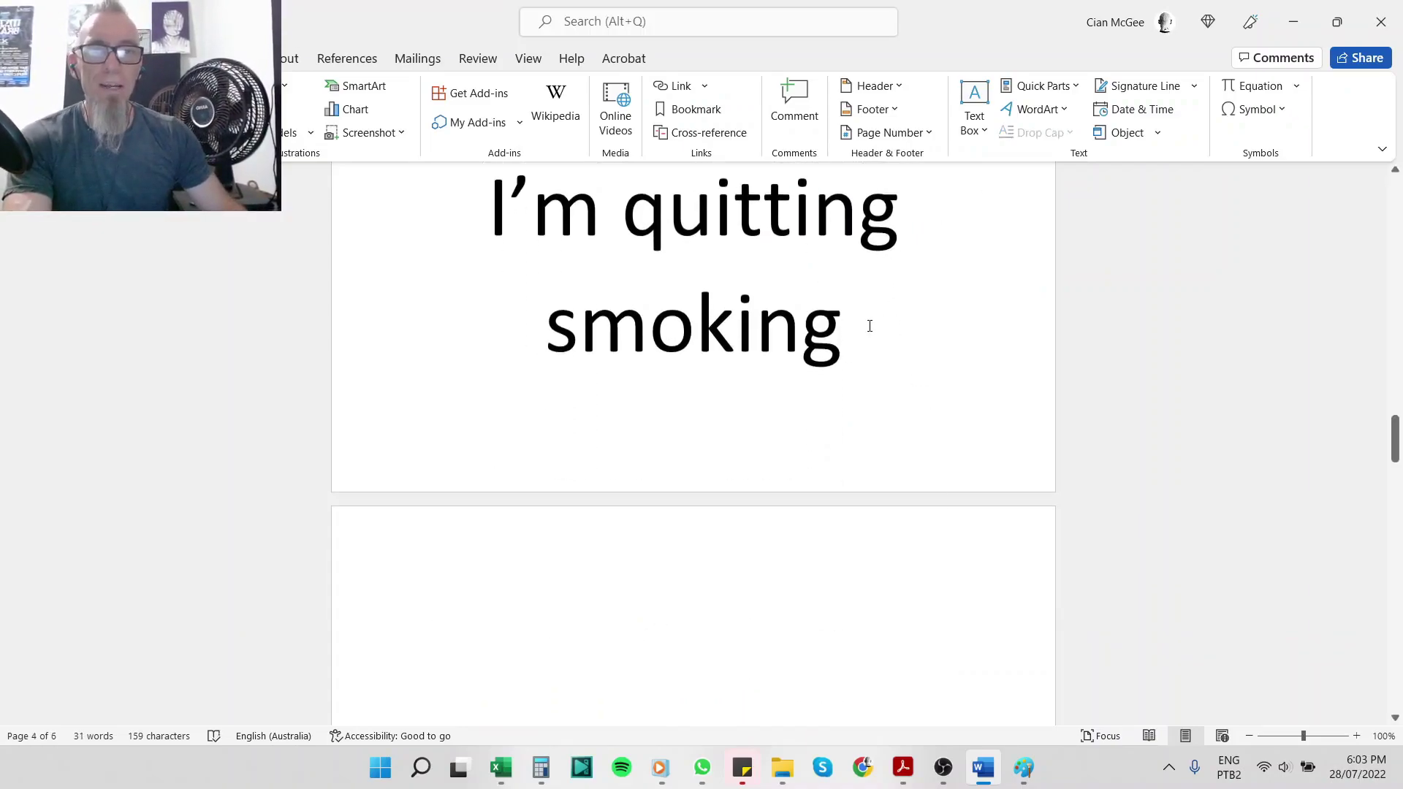
{"action": "left_click", "coordinate": [869, 326]}
{"action": "key", "text": "shift+Left"}
{"action": "key", "text": "shift+Left"}
{"action": "key", "text": "shift+Left"}
{"action": "key", "text": "shift+Left"}
{"action": "key", "text": "shift+Left"}
{"action": "key", "text": "shift+Left"}
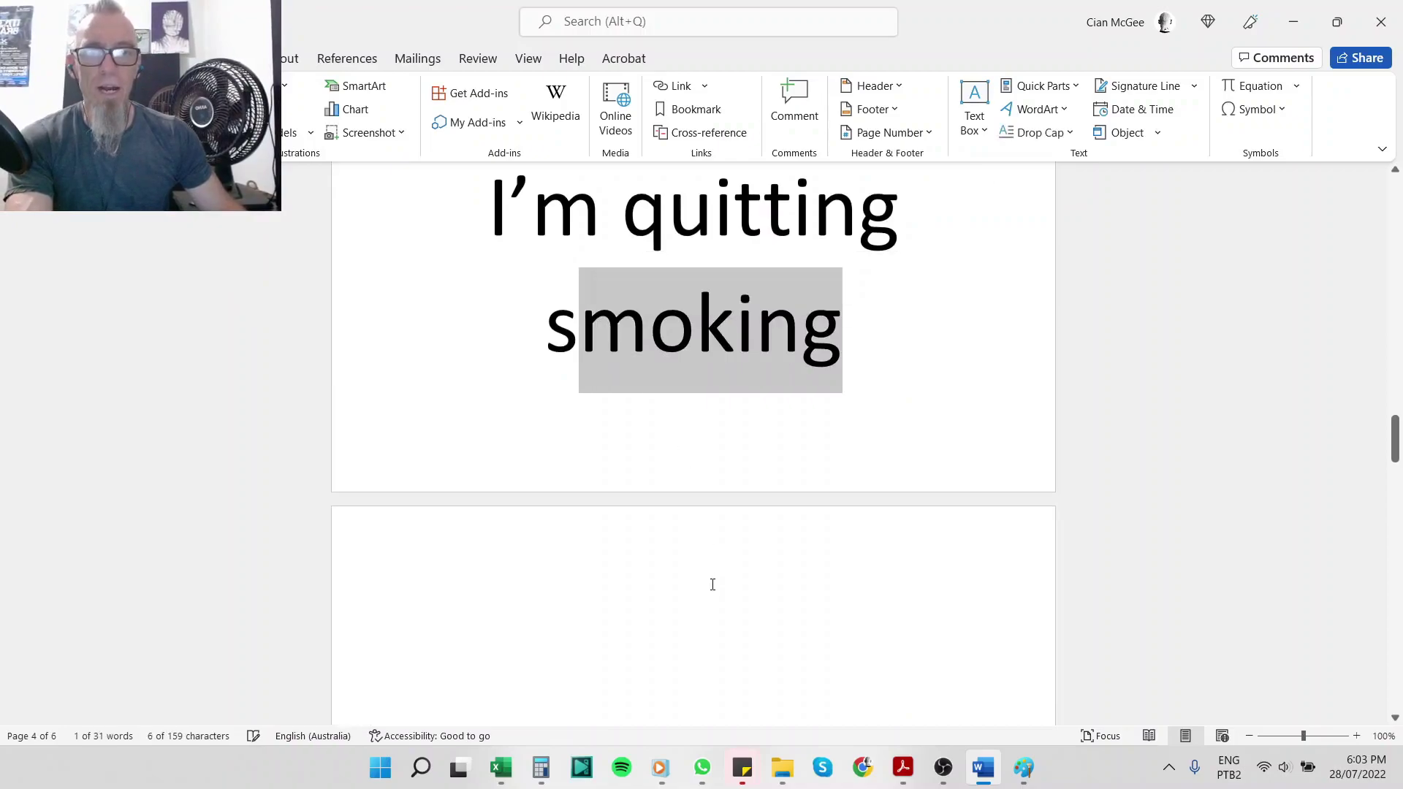
{"action": "left_click", "coordinate": [713, 583]}
{"action": "scroll", "coordinate": [713, 584], "scroll_direction": "down", "scroll_amount": 1}
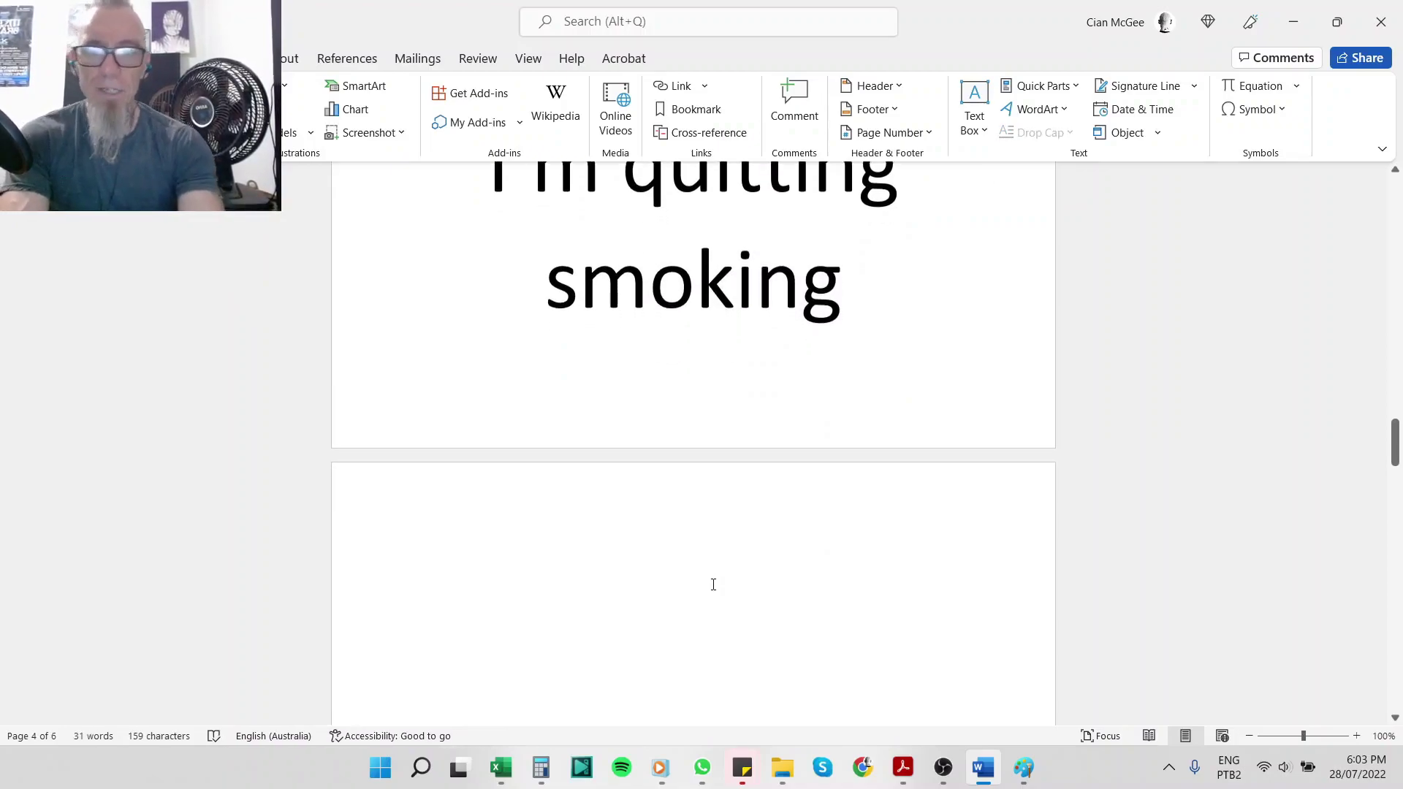
Type 'I quit smoking when I was 30', then select quit and smoking
{"action": "type", "text": "I qui"}
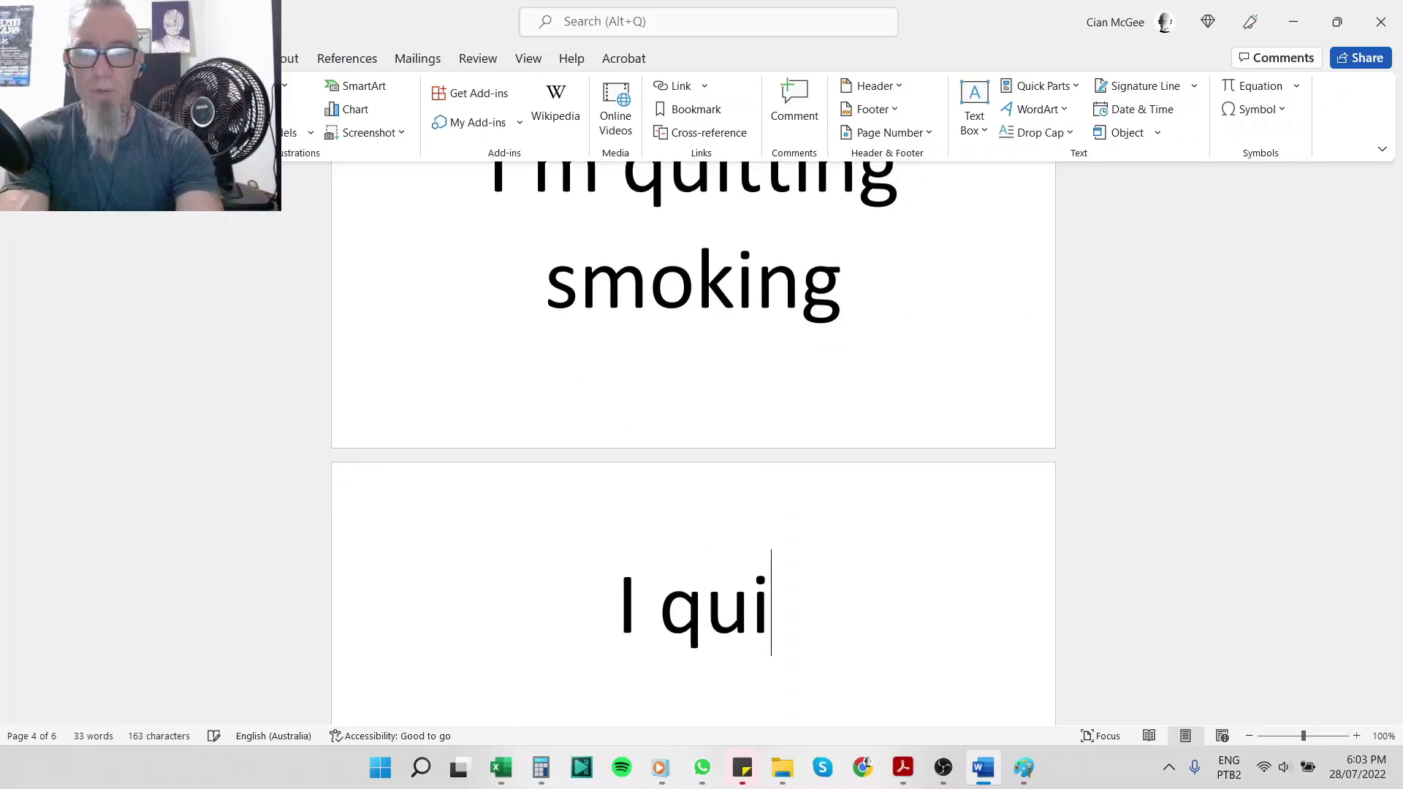
{"action": "type", "text": "t smoking in"}
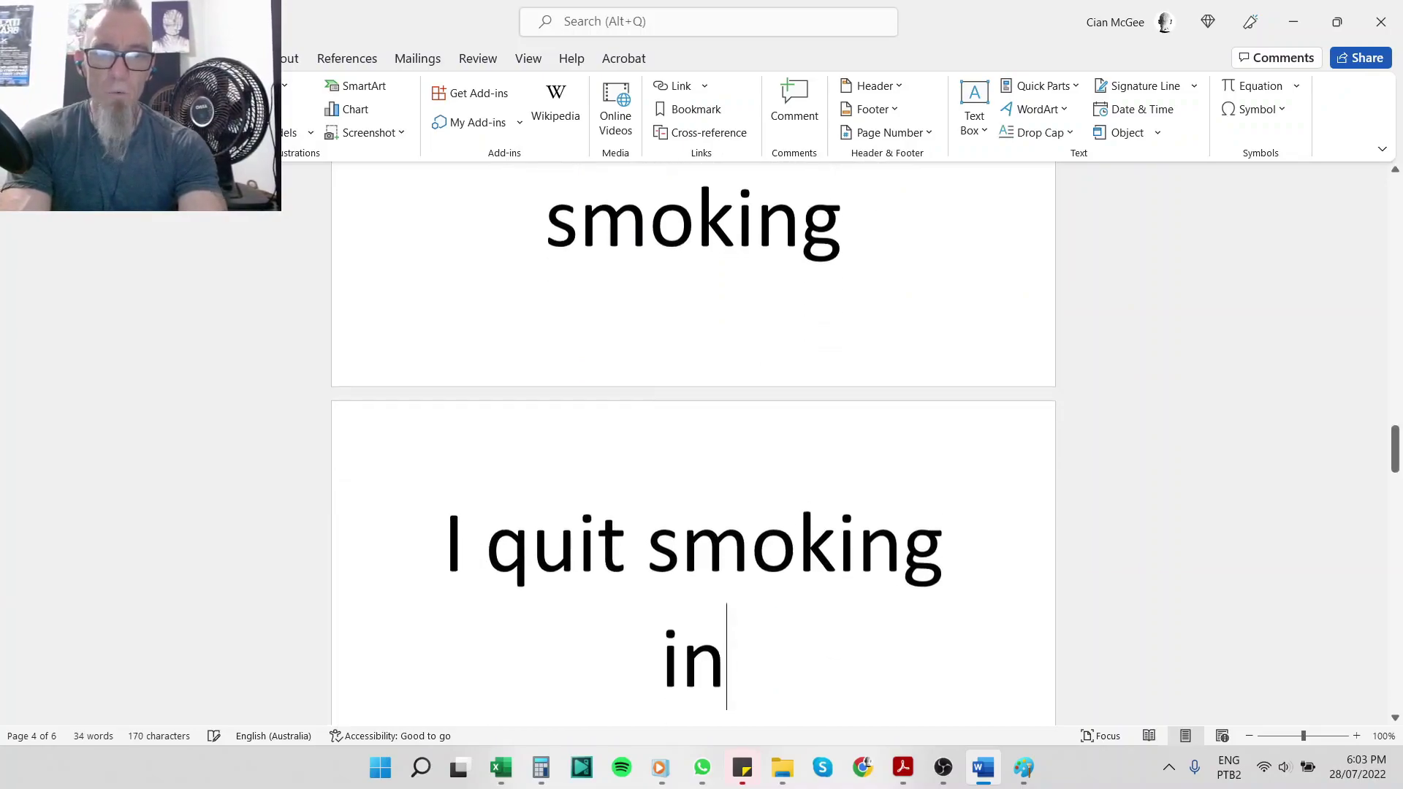
{"action": "key", "text": "BackSpace"}
{"action": "key", "text": "BackSpace"}
{"action": "type", "text": "when I "}
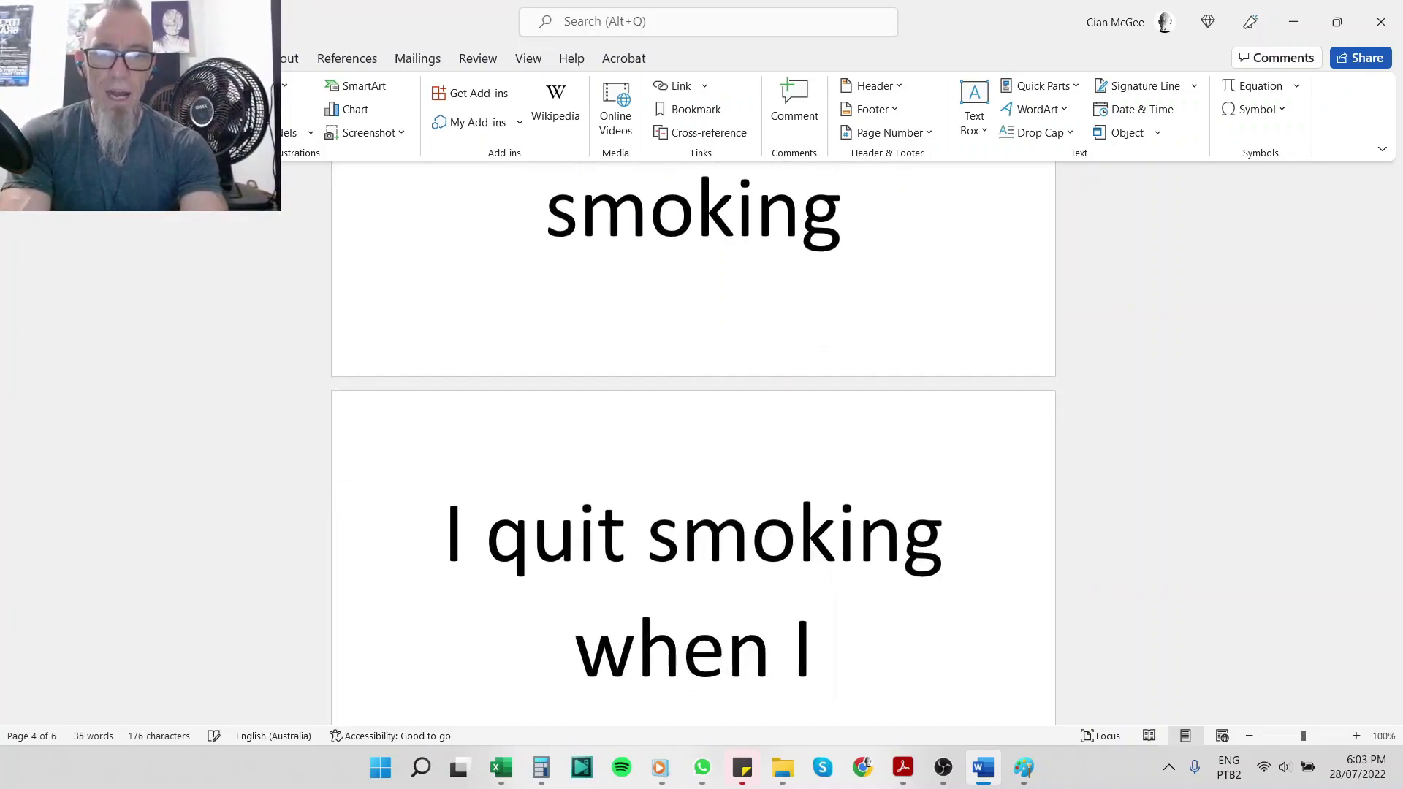
{"action": "type", "text": "was 30"}
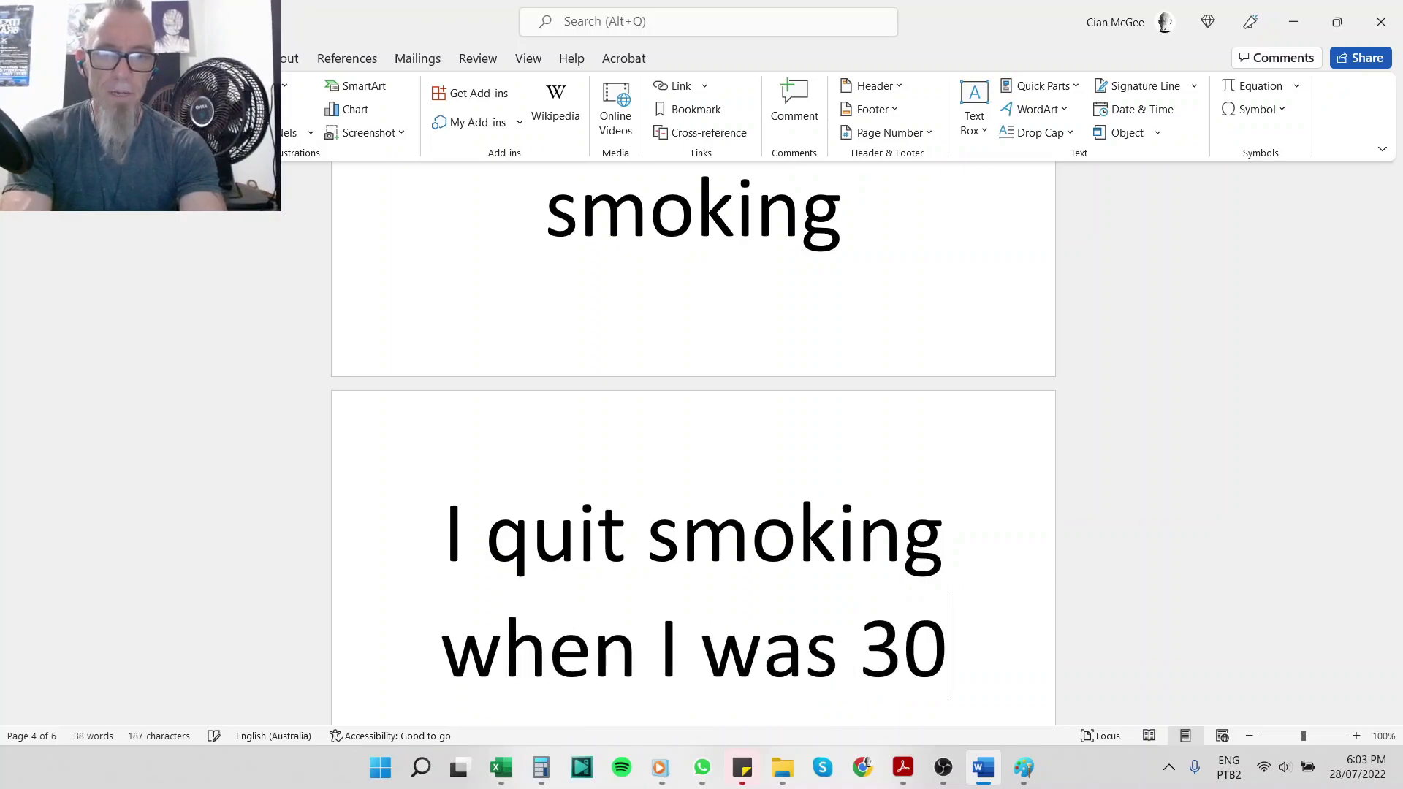
{"action": "scroll", "coordinate": [694, 439], "scroll_direction": "down", "scroll_amount": 2}
{"action": "key", "text": "Return"}
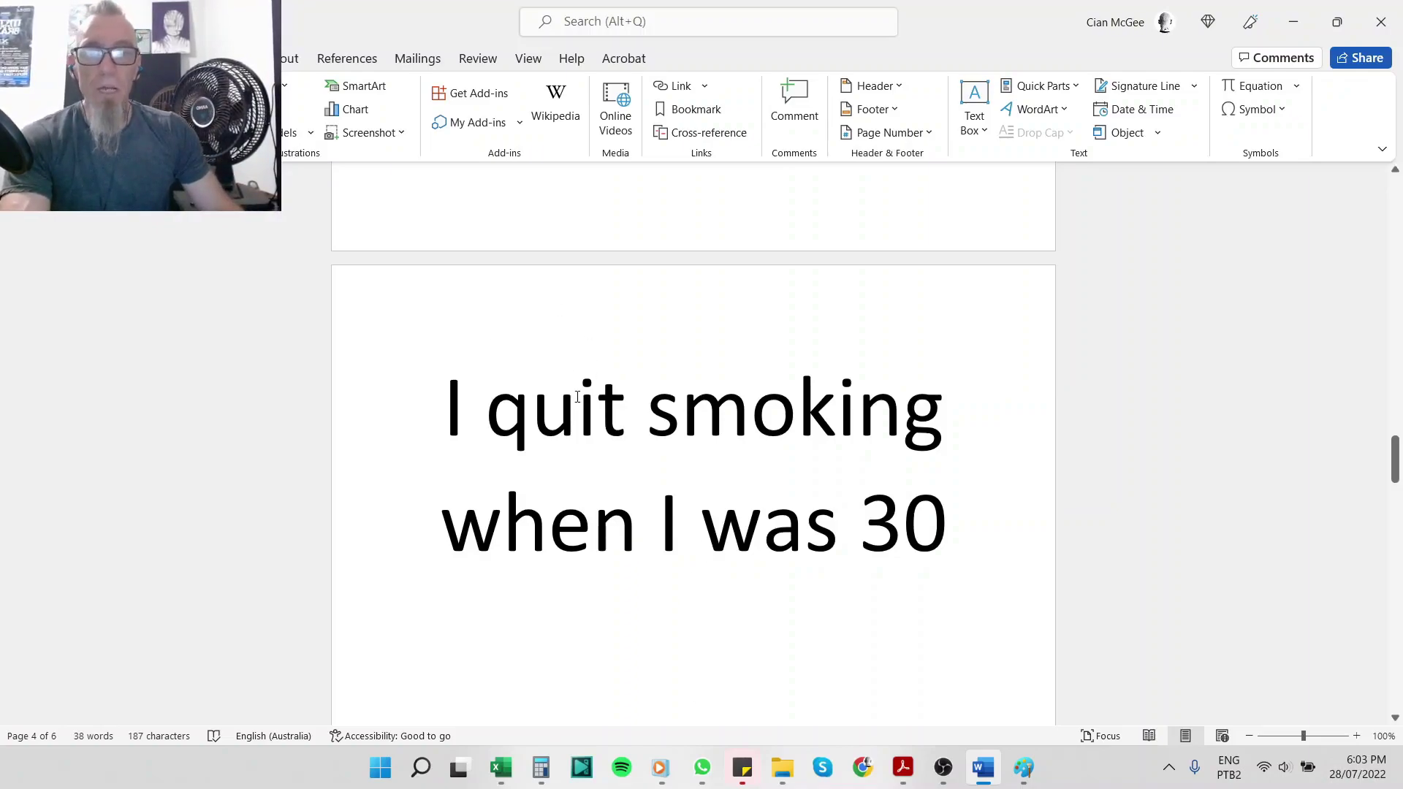
{"action": "double_click", "coordinate": [555, 409]}
{"action": "double_click", "coordinate": [685, 402]}
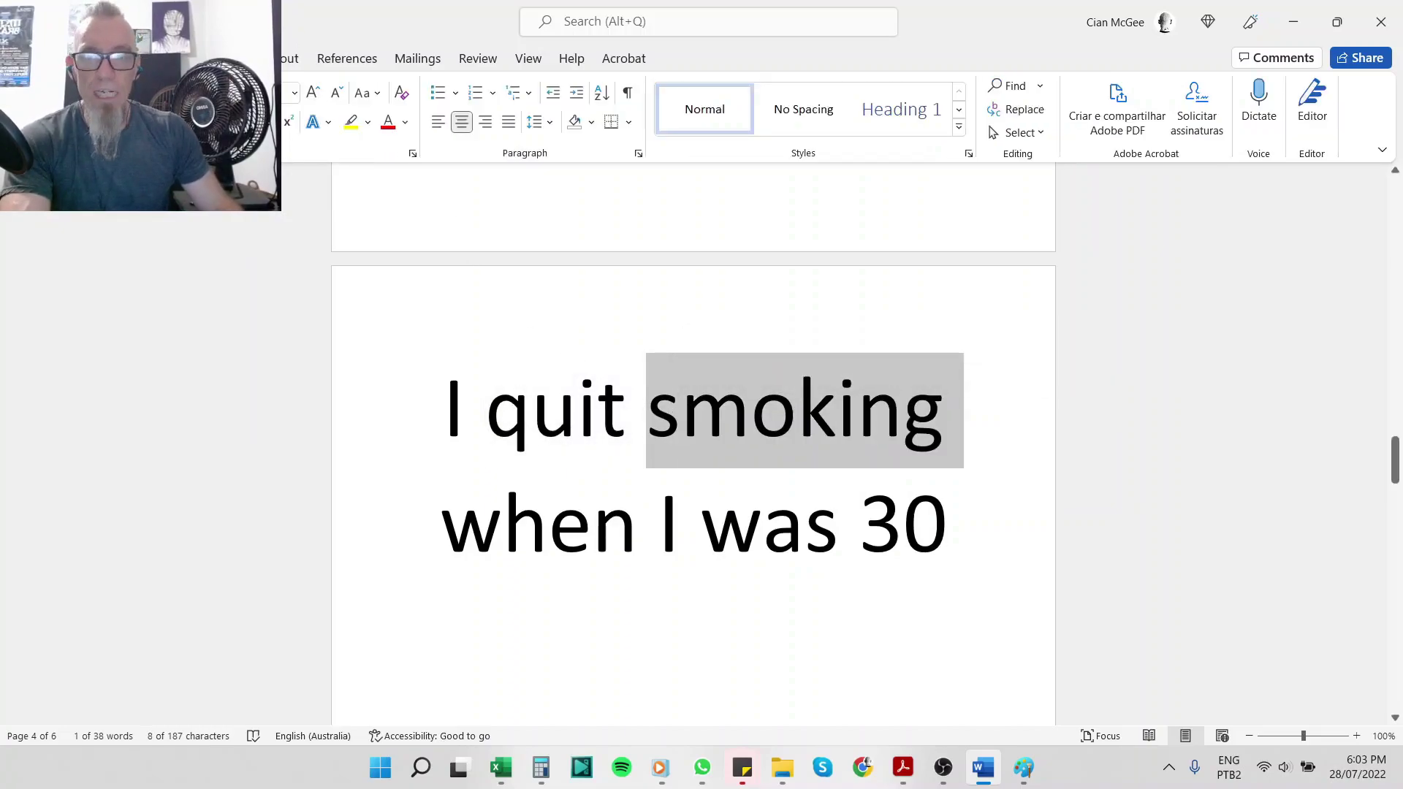
Highlight smoking in cyan and add the sentence 'I like running' below
{"action": "left_click", "coordinate": [367, 122]}
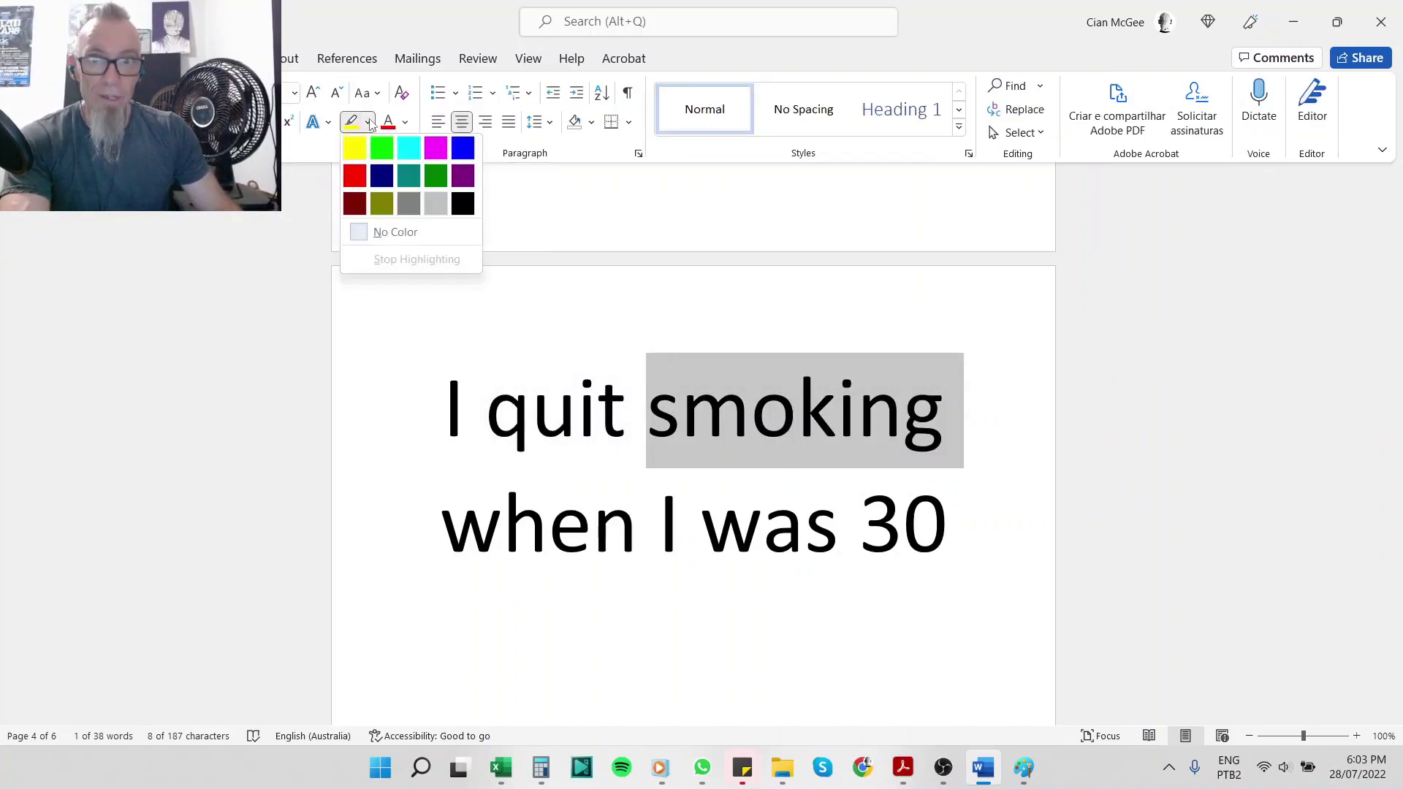
{"action": "left_click", "coordinate": [408, 149]}
{"action": "key", "text": "Right"}
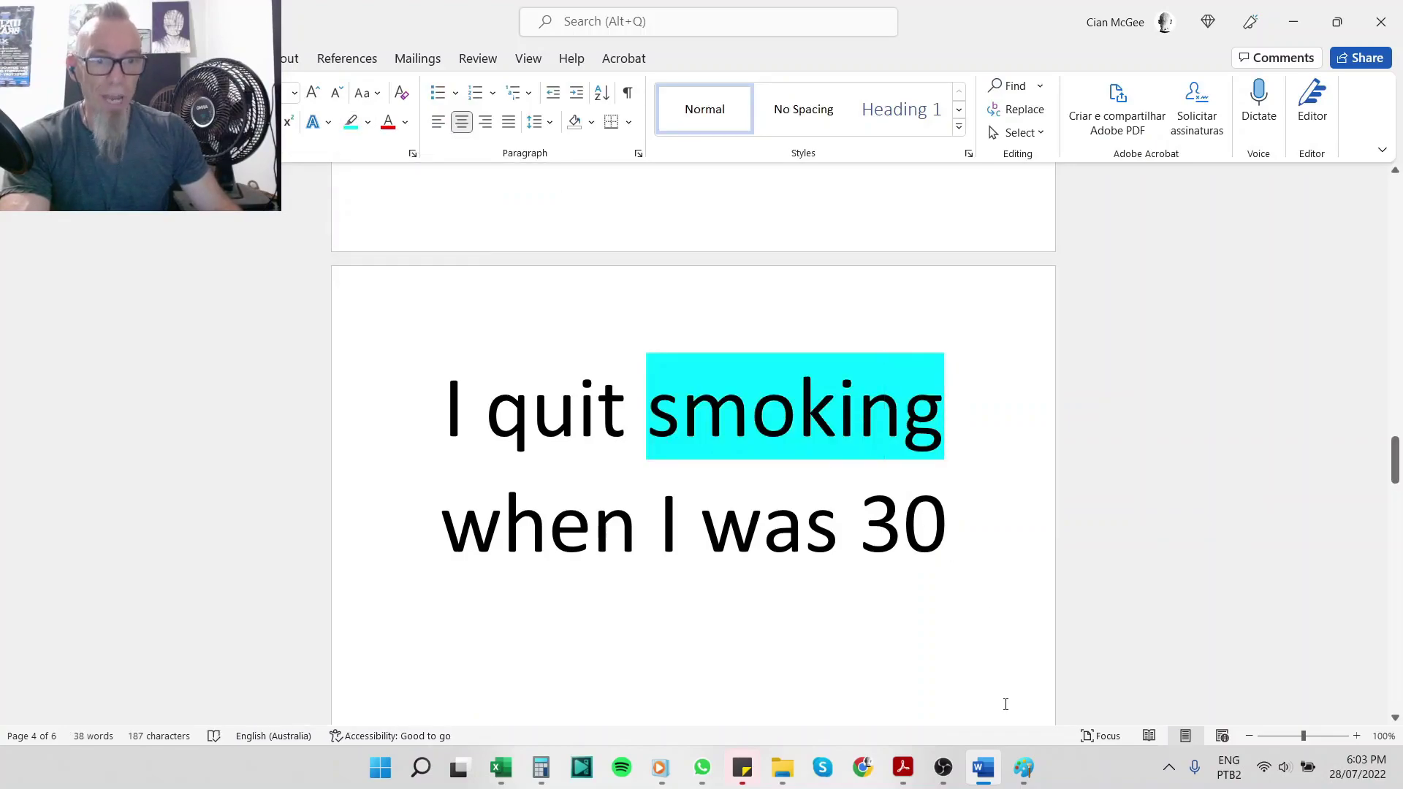
{"action": "left_click", "coordinate": [1062, 481]}
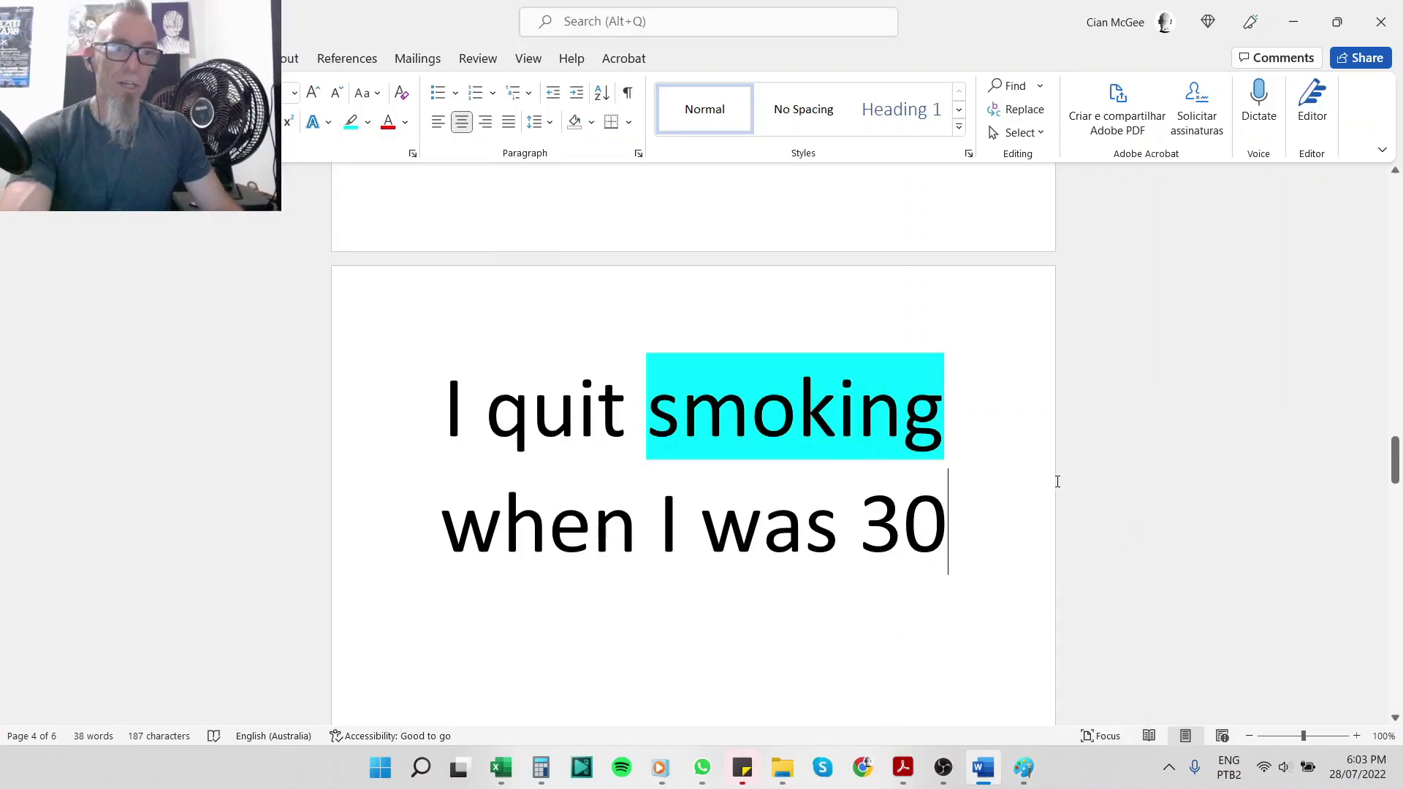
{"action": "key", "text": "Return"}
{"action": "key", "text": "Return"}
{"action": "type", "text": "I lik"}
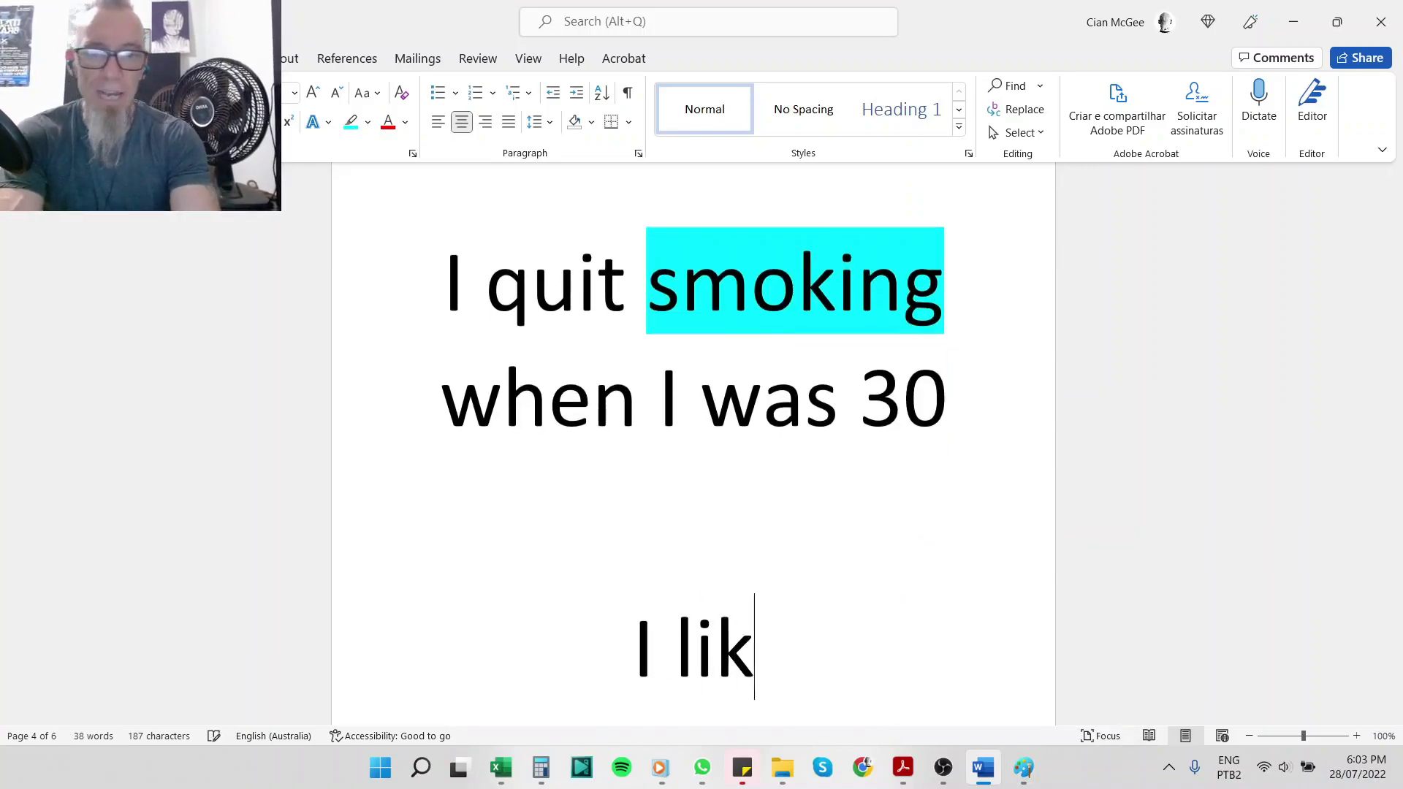
{"action": "type", "text": "e running"}
{"action": "key", "text": "Return"}
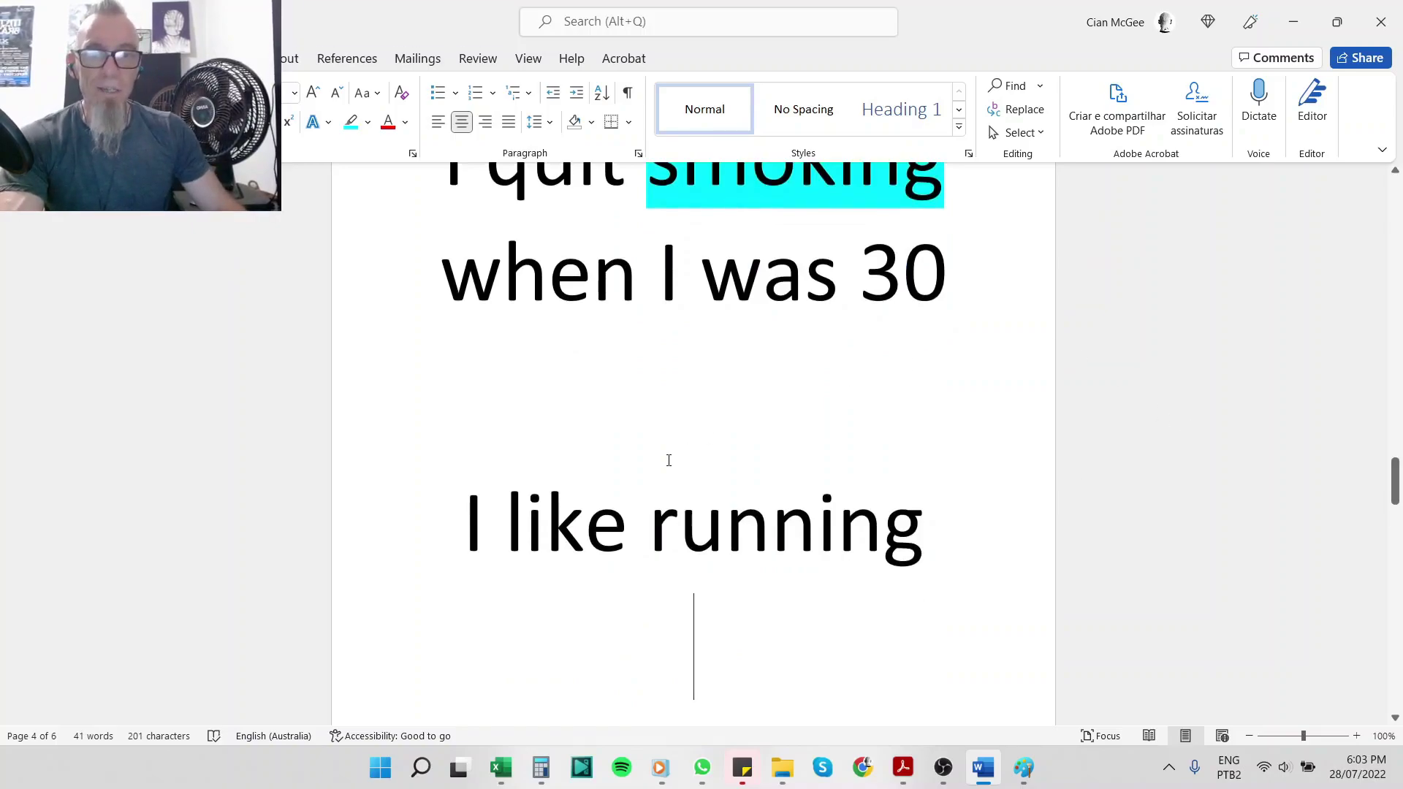
Highlight like in green and running in turquoise
{"action": "left_click", "coordinate": [579, 509]}
{"action": "double_click", "coordinate": [579, 510]}
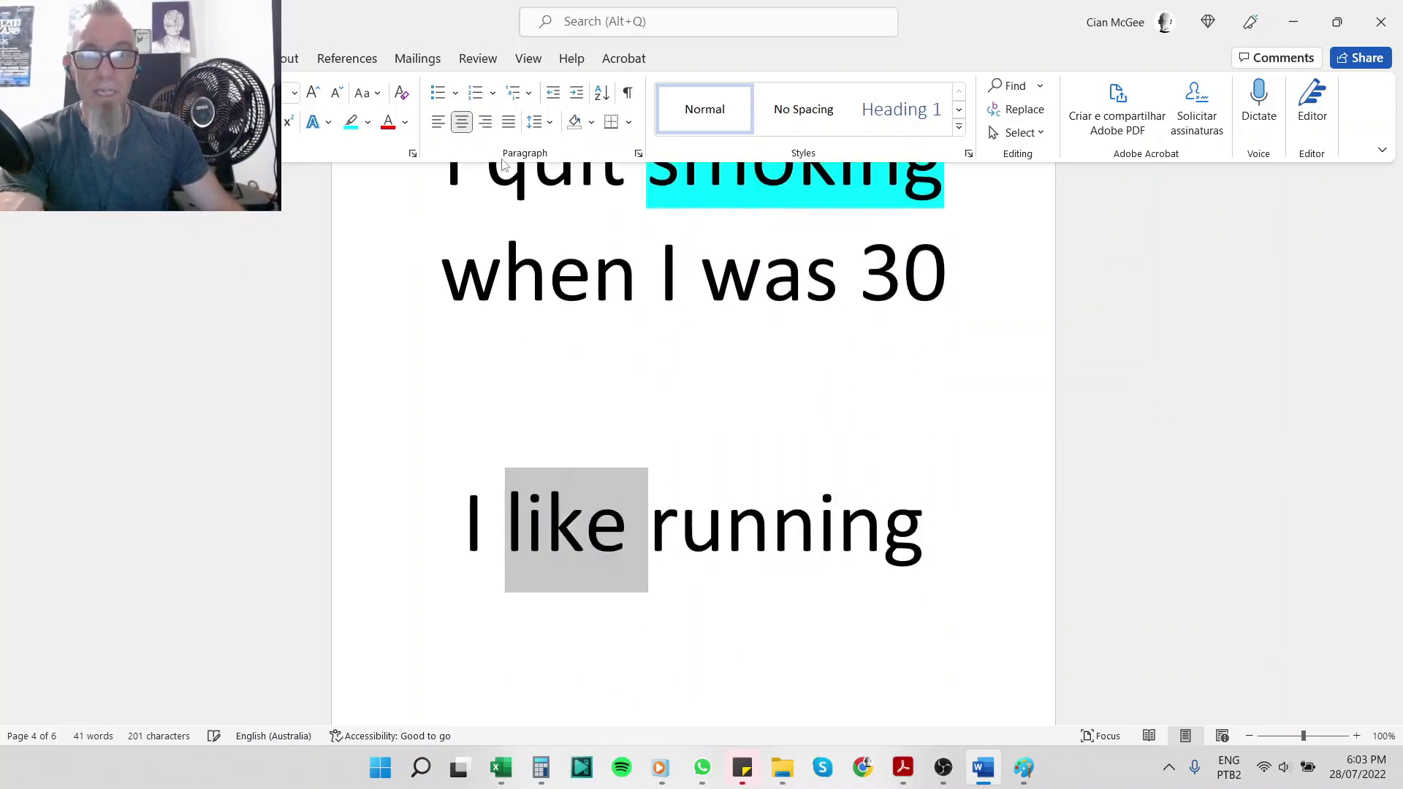
{"action": "left_click", "coordinate": [368, 122]}
{"action": "left_click", "coordinate": [381, 147]}
{"action": "left_click", "coordinate": [771, 519]}
{"action": "double_click", "coordinate": [771, 519]}
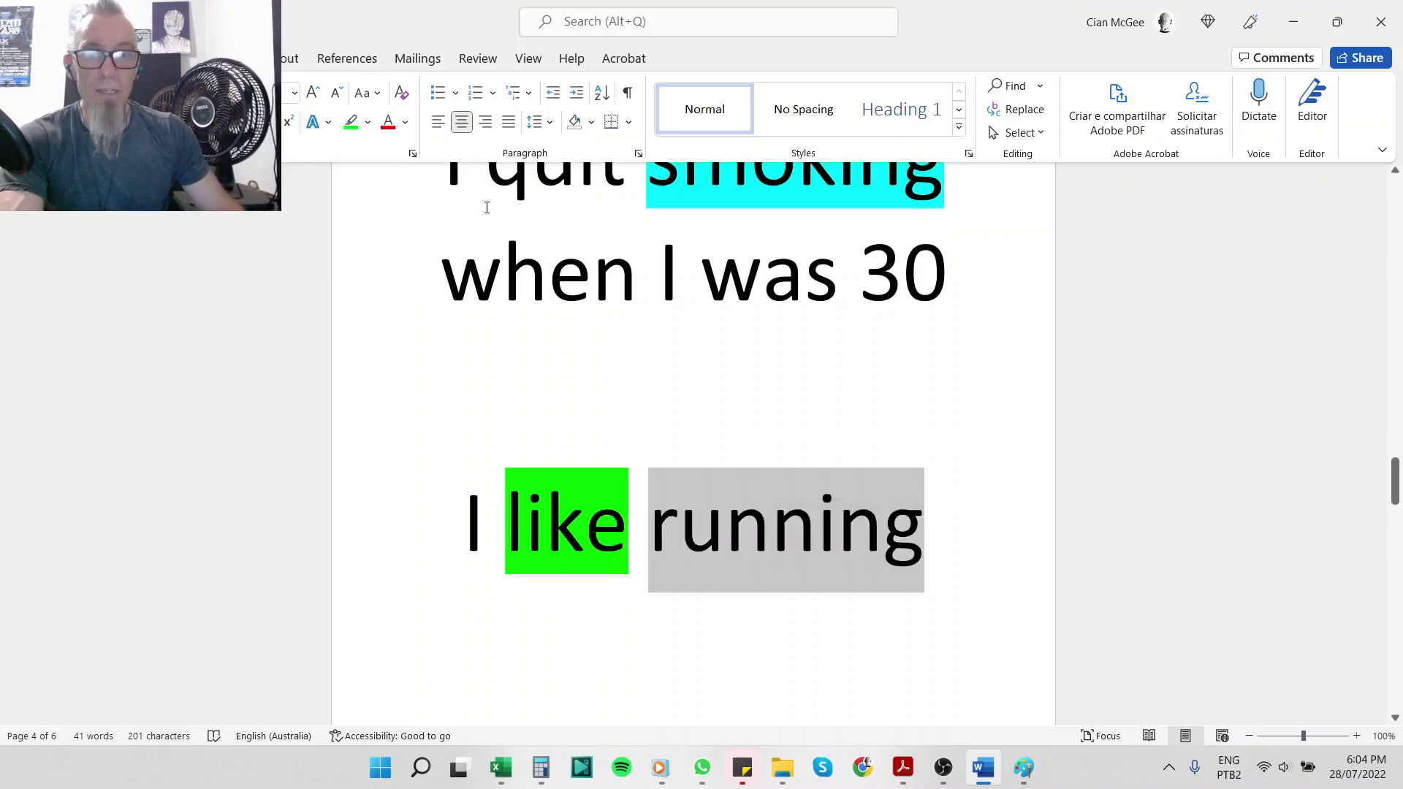
{"action": "left_click", "coordinate": [368, 122]}
{"action": "left_click", "coordinate": [400, 145]}
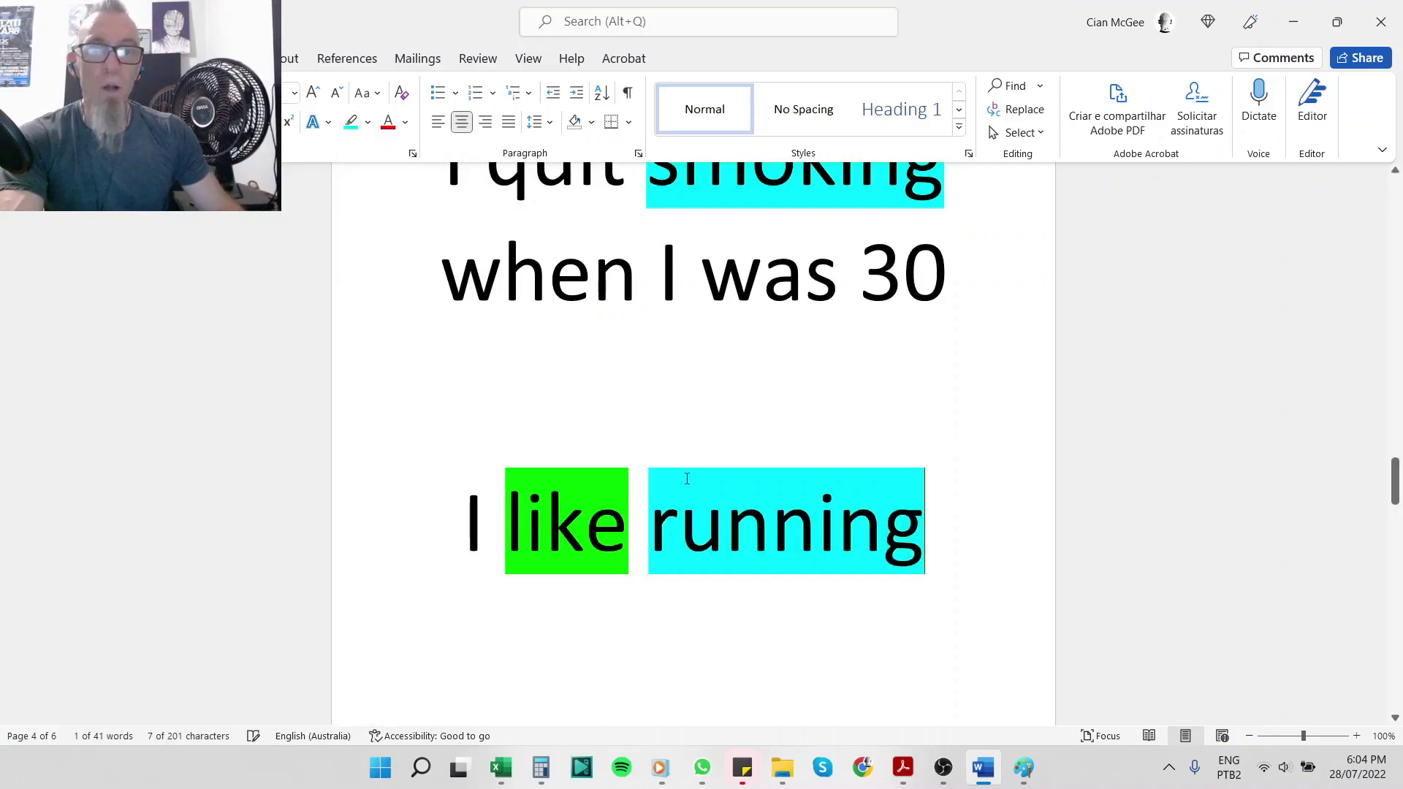
{"action": "left_click", "coordinate": [811, 587]}
{"action": "double_click", "coordinate": [811, 587]}
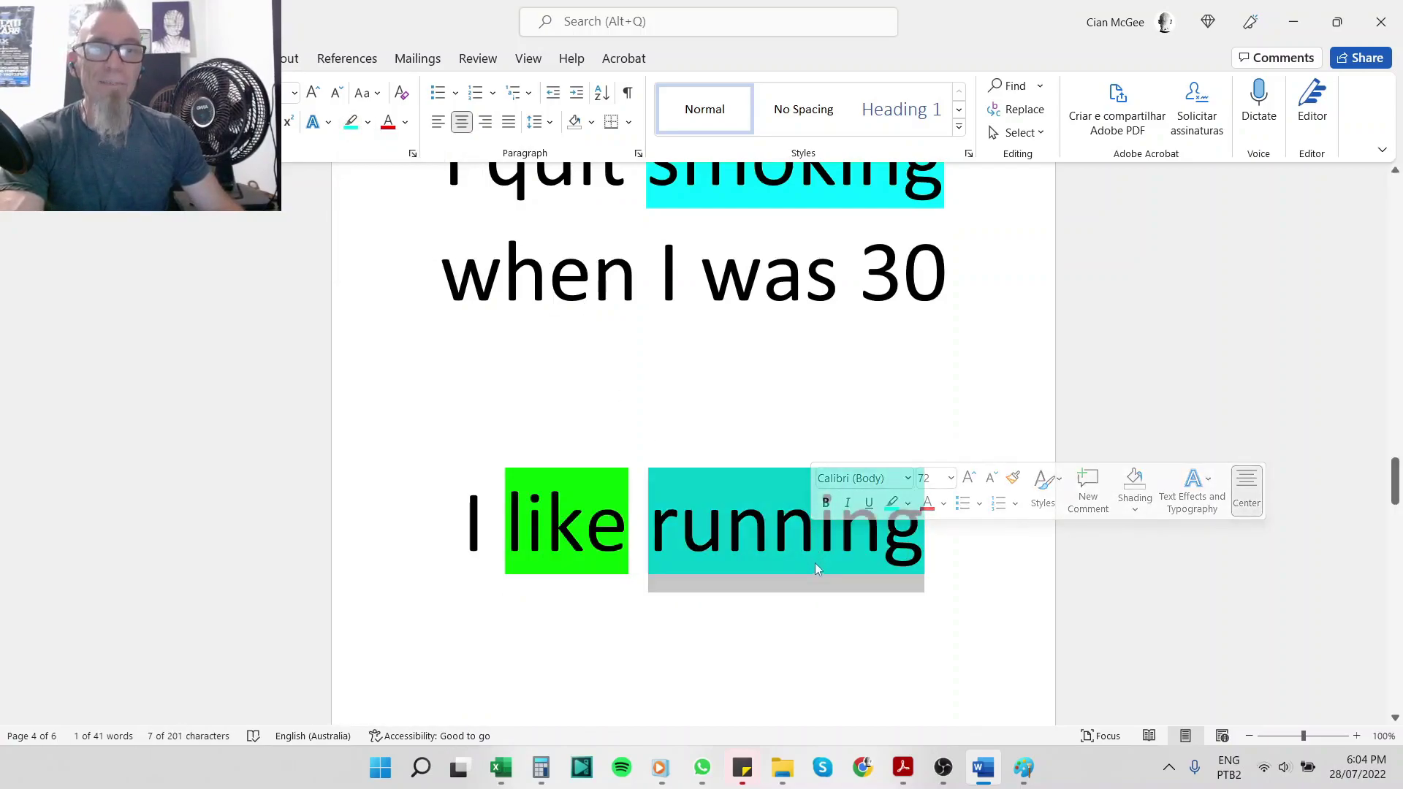
In Paint, draw a vertical line beside the triangle and link S through the triangle to O
{"action": "left_click", "coordinate": [1023, 767]}
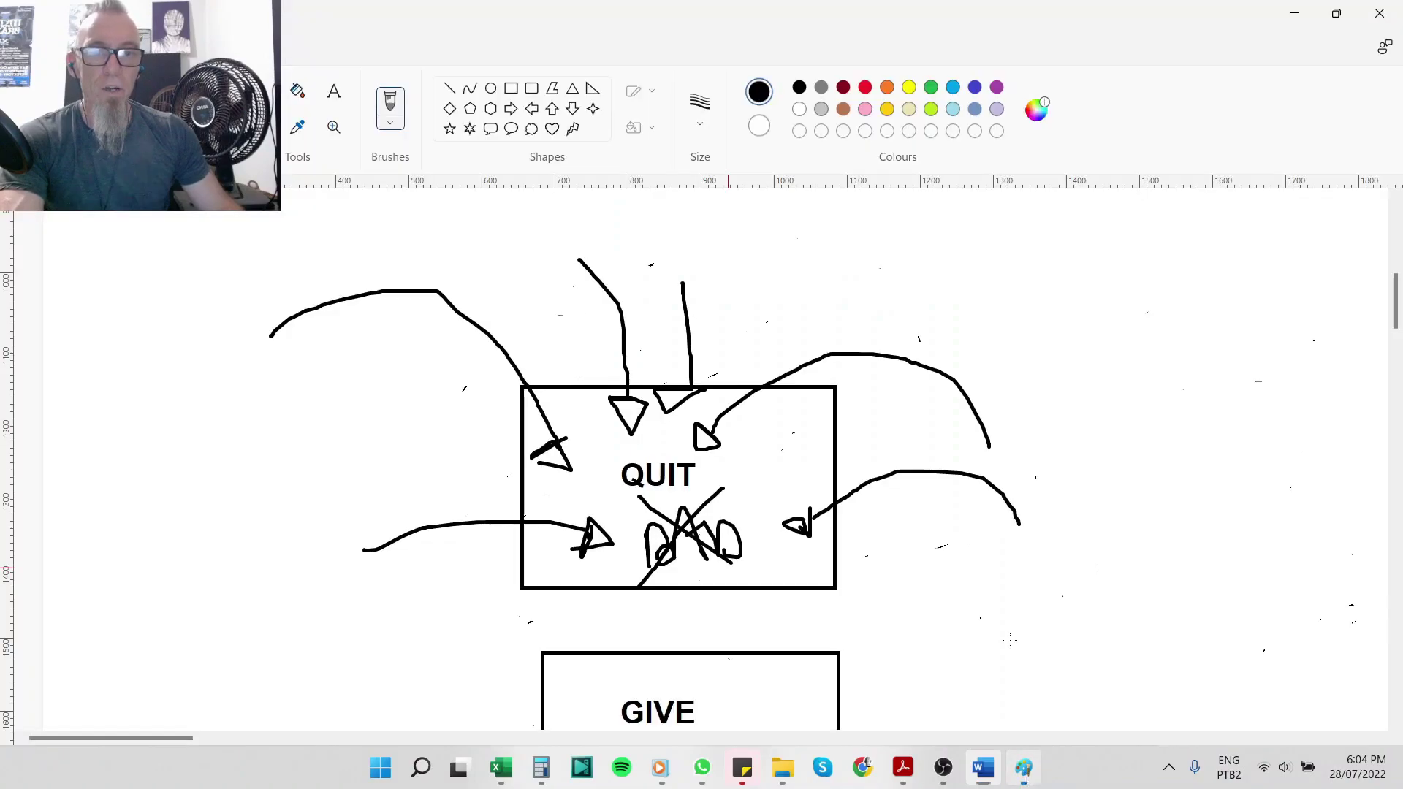
{"action": "scroll", "coordinate": [951, 521], "scroll_direction": "up", "scroll_amount": 8}
{"action": "scroll", "coordinate": [723, 614], "scroll_direction": "down", "scroll_amount": 2}
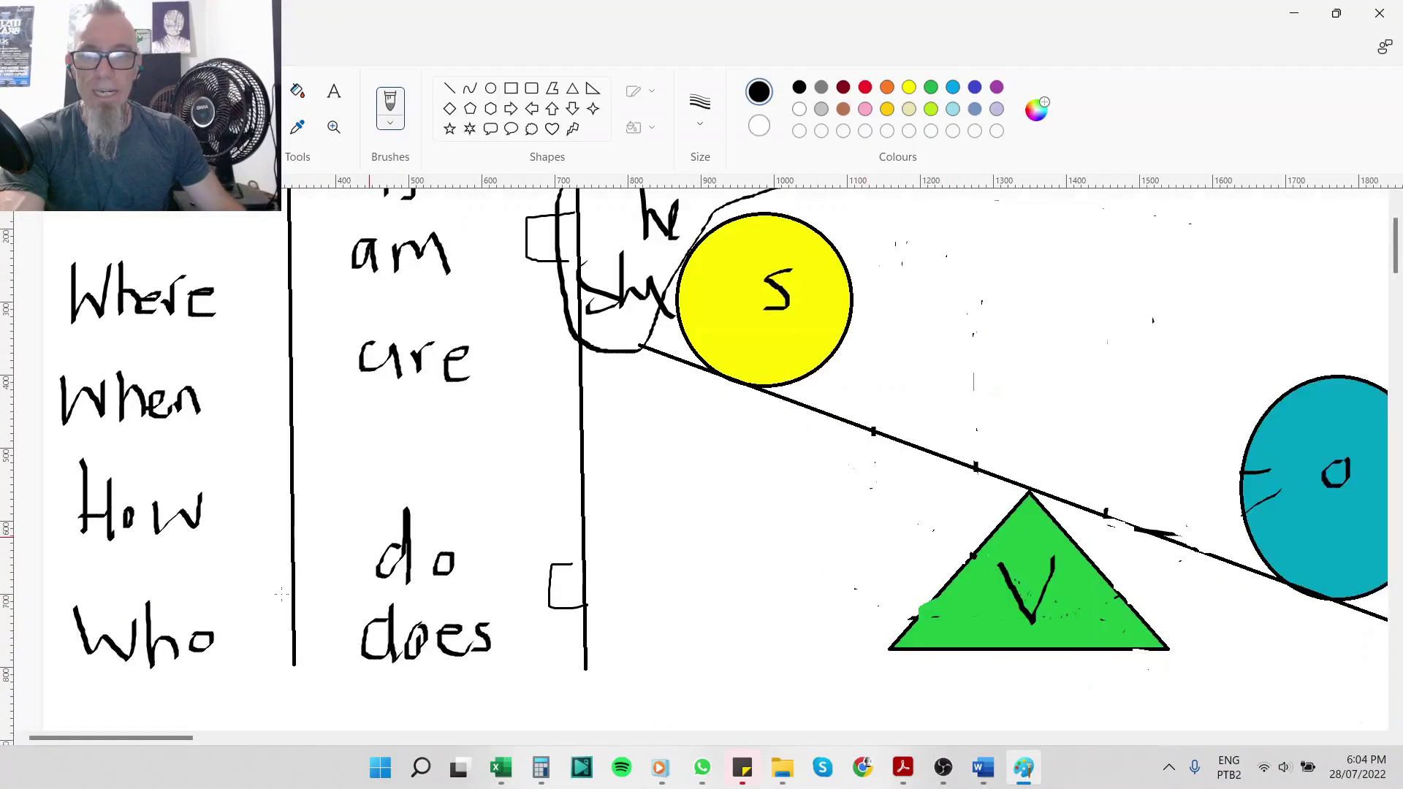
{"action": "left_click_drag", "start_coordinate": [179, 753], "coordinate": [218, 744]}
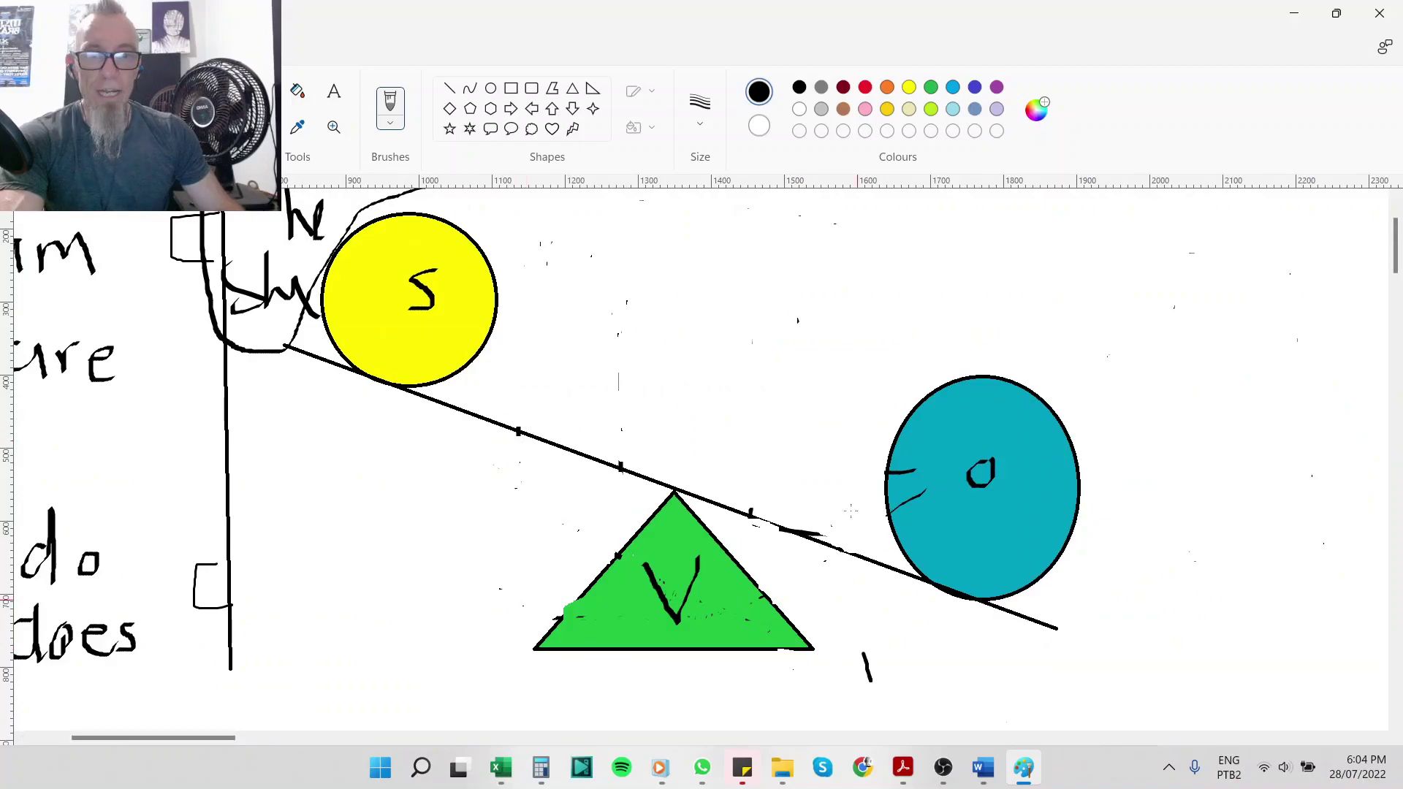
{"action": "left_click_drag", "start_coordinate": [870, 681], "coordinate": [834, 192]}
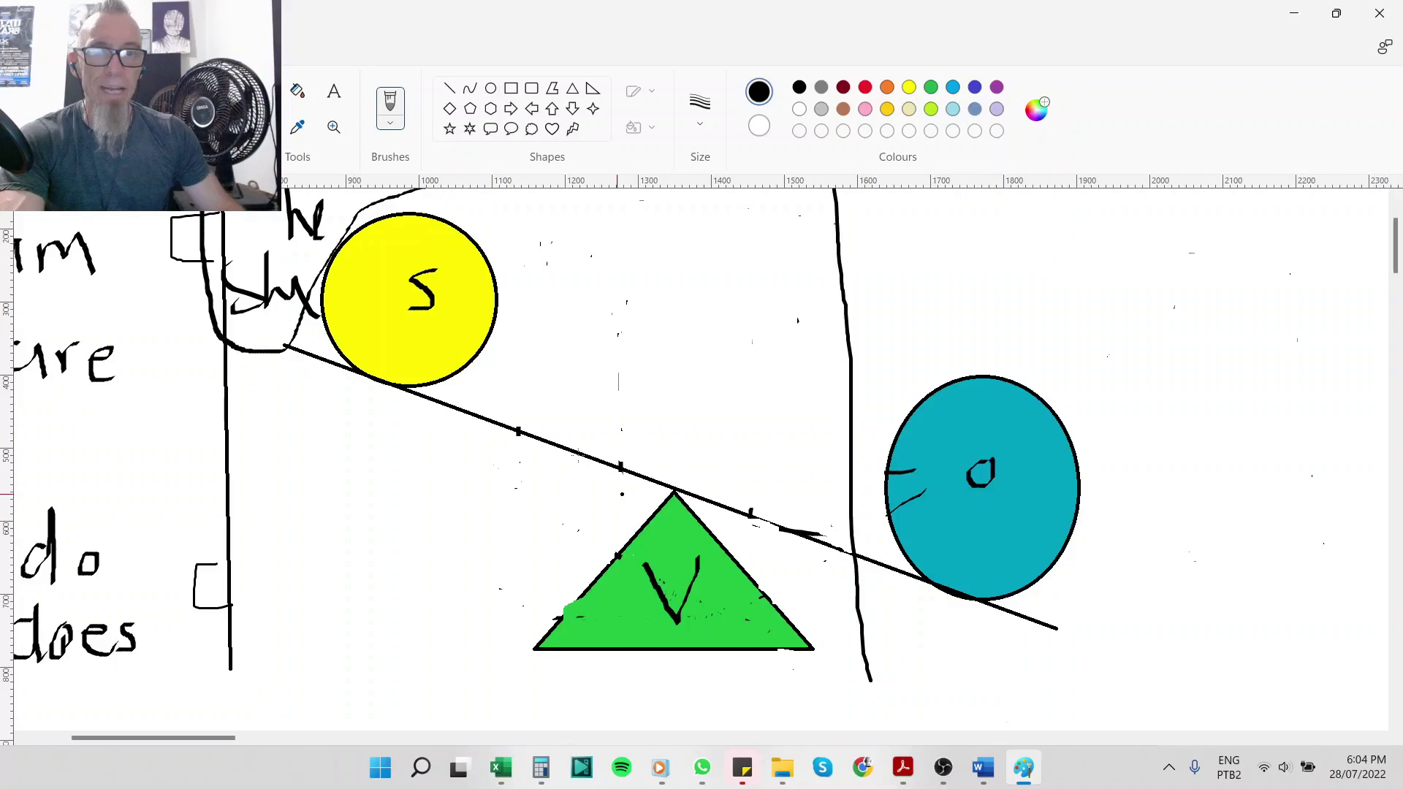
{"action": "left_click_drag", "start_coordinate": [447, 335], "coordinate": [643, 534]}
{"action": "left_click_drag", "start_coordinate": [700, 537], "coordinate": [920, 485]}
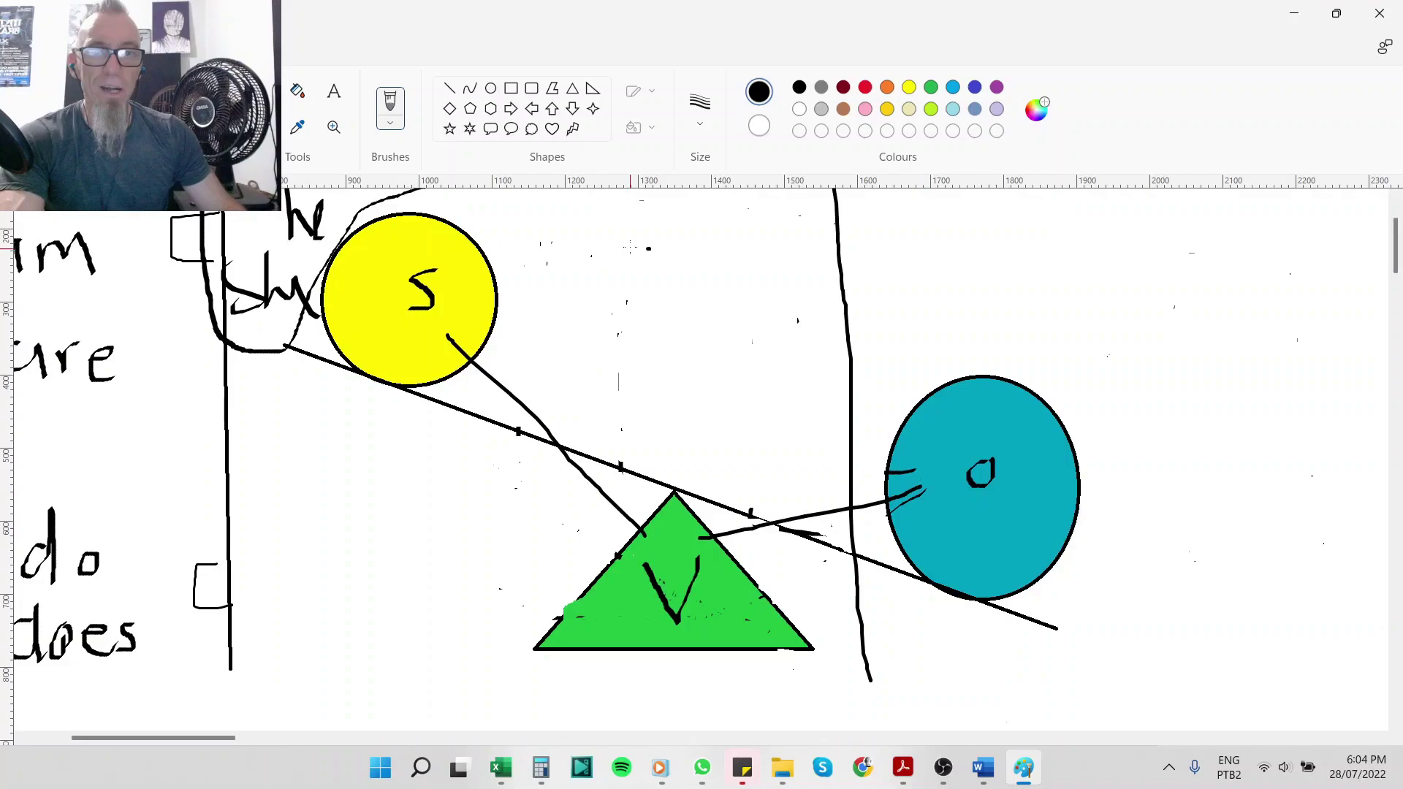
Handwrite 'Time' above the triangle with a wavy line beneath it
{"action": "left_click_drag", "start_coordinate": [630, 248], "coordinate": [650, 248]}
{"action": "left_click_drag", "start_coordinate": [514, 254], "coordinate": [595, 248]}
{"action": "mouse_move", "coordinate": [568, 248]}
{"action": "left_mouse_down"}
{"action": "mouse_move", "coordinate": [567, 284]}
{"action": "mouse_move", "coordinate": [590, 296]}
{"action": "left_mouse_up"}
{"action": "left_click_drag", "start_coordinate": [597, 281], "coordinate": [706, 276]}
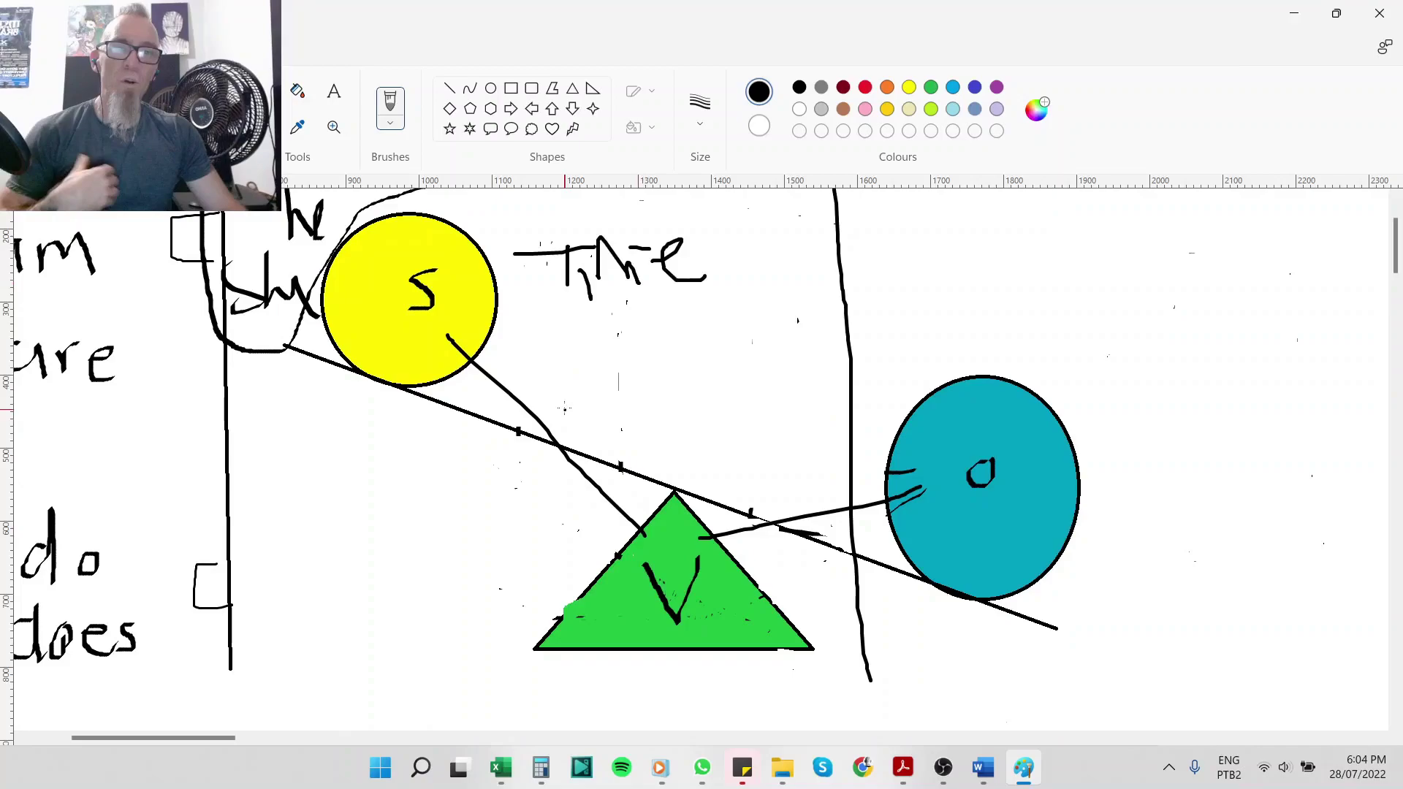
{"action": "left_click_drag", "start_coordinate": [565, 409], "coordinate": [820, 400]}
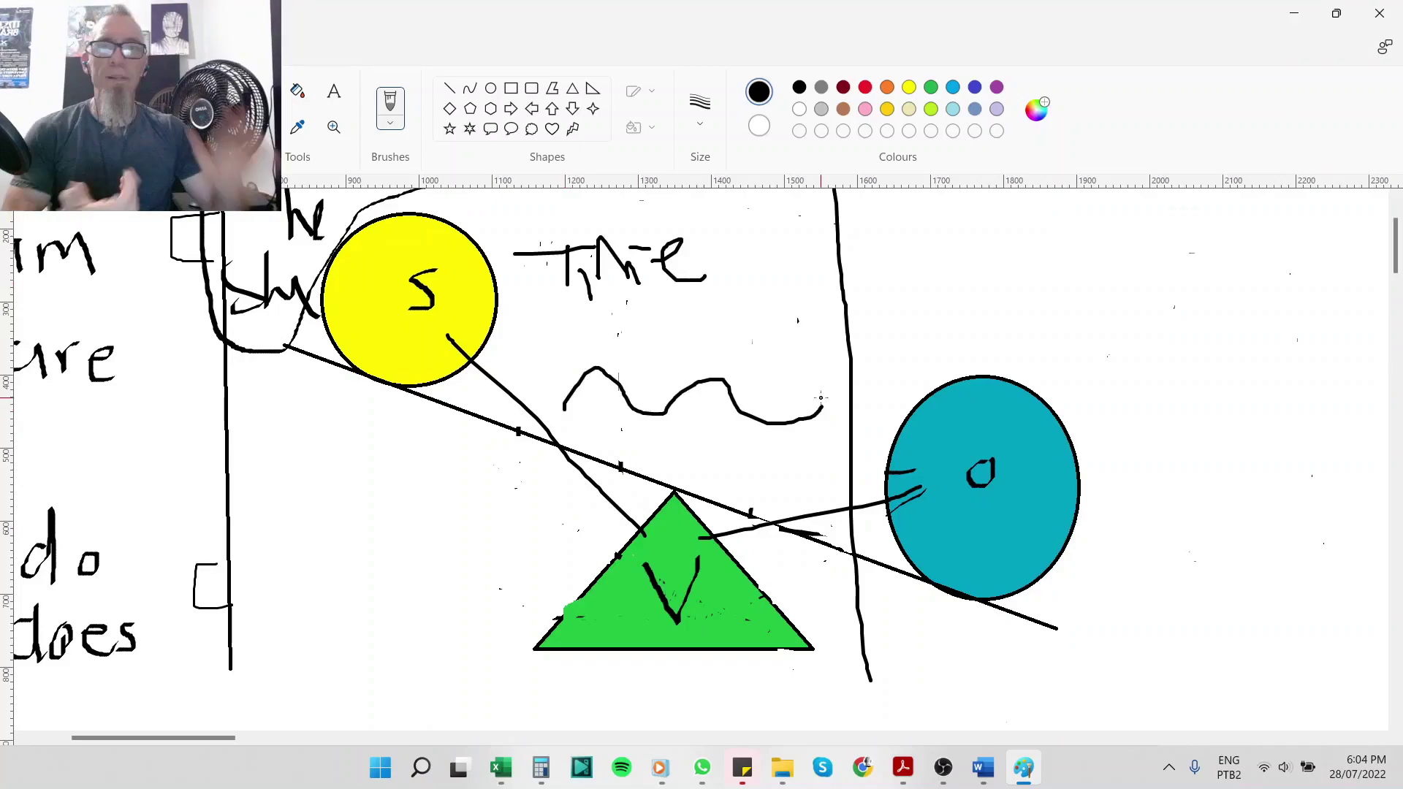
Type 'I run 10km every day', 'I have to run tonight', 'I'm going to run tomorrow', 'I ran 10km yesterday'
{"action": "key", "text": "alt+Tab"}
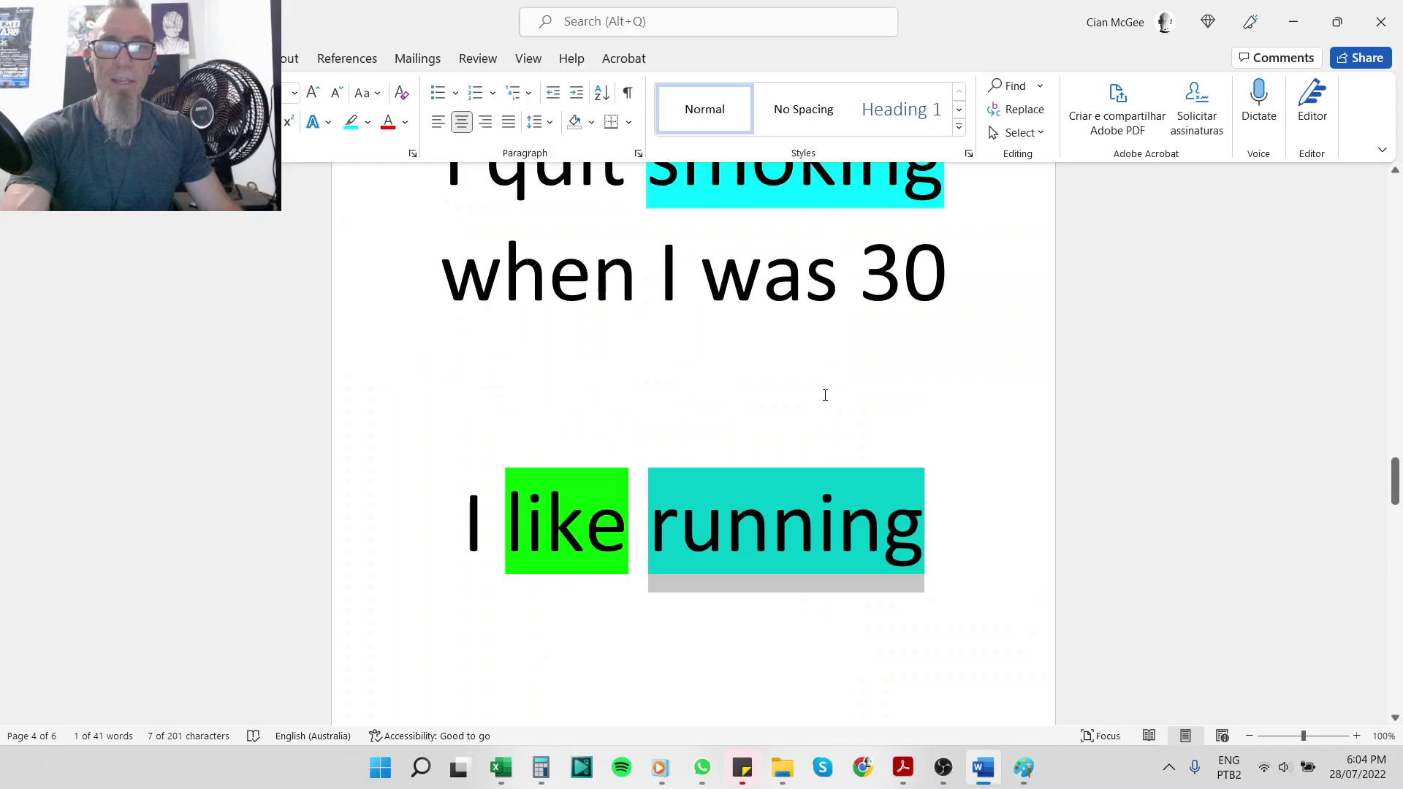
{"action": "key", "text": "Down"}
{"action": "type", "text": "I "}
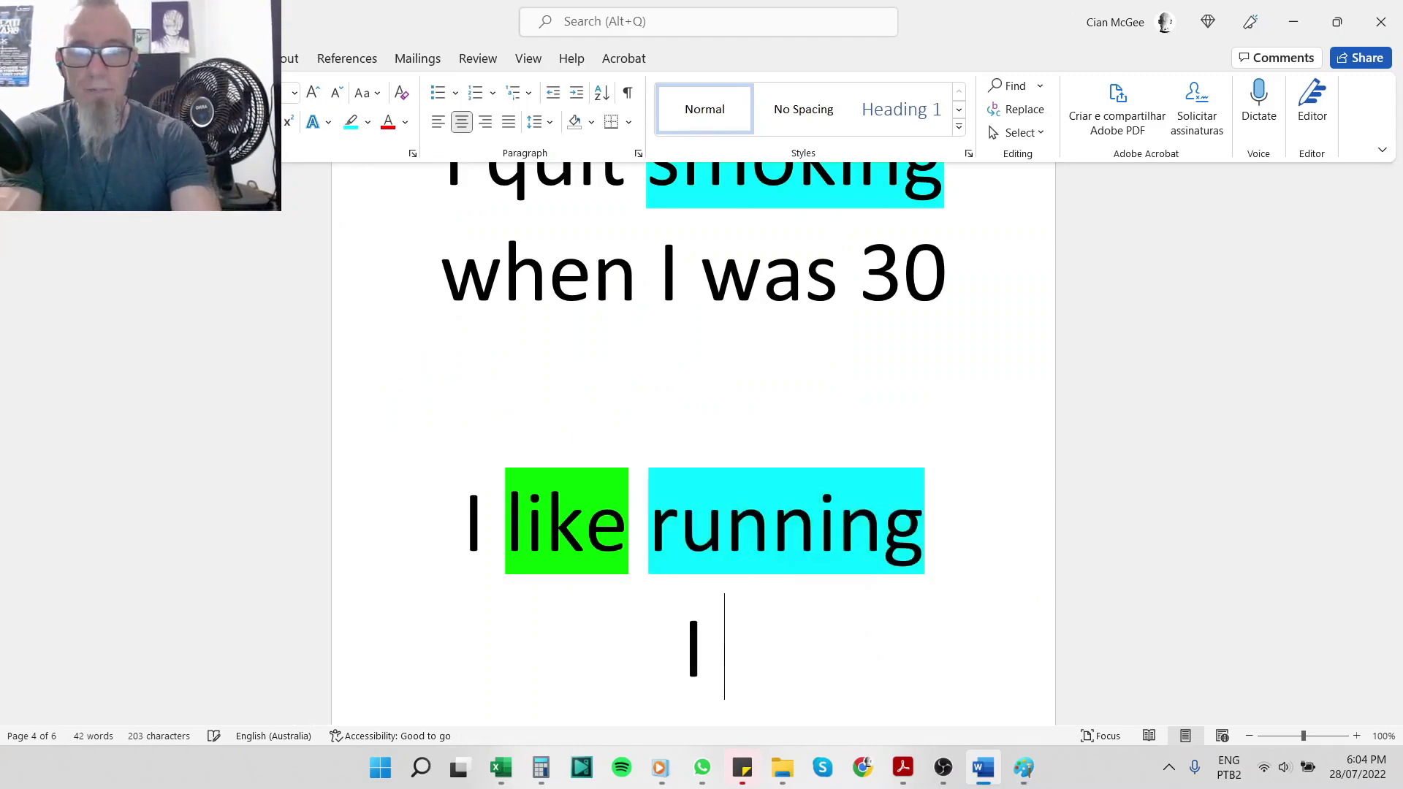
{"action": "type", "text": "run 10km every day"}
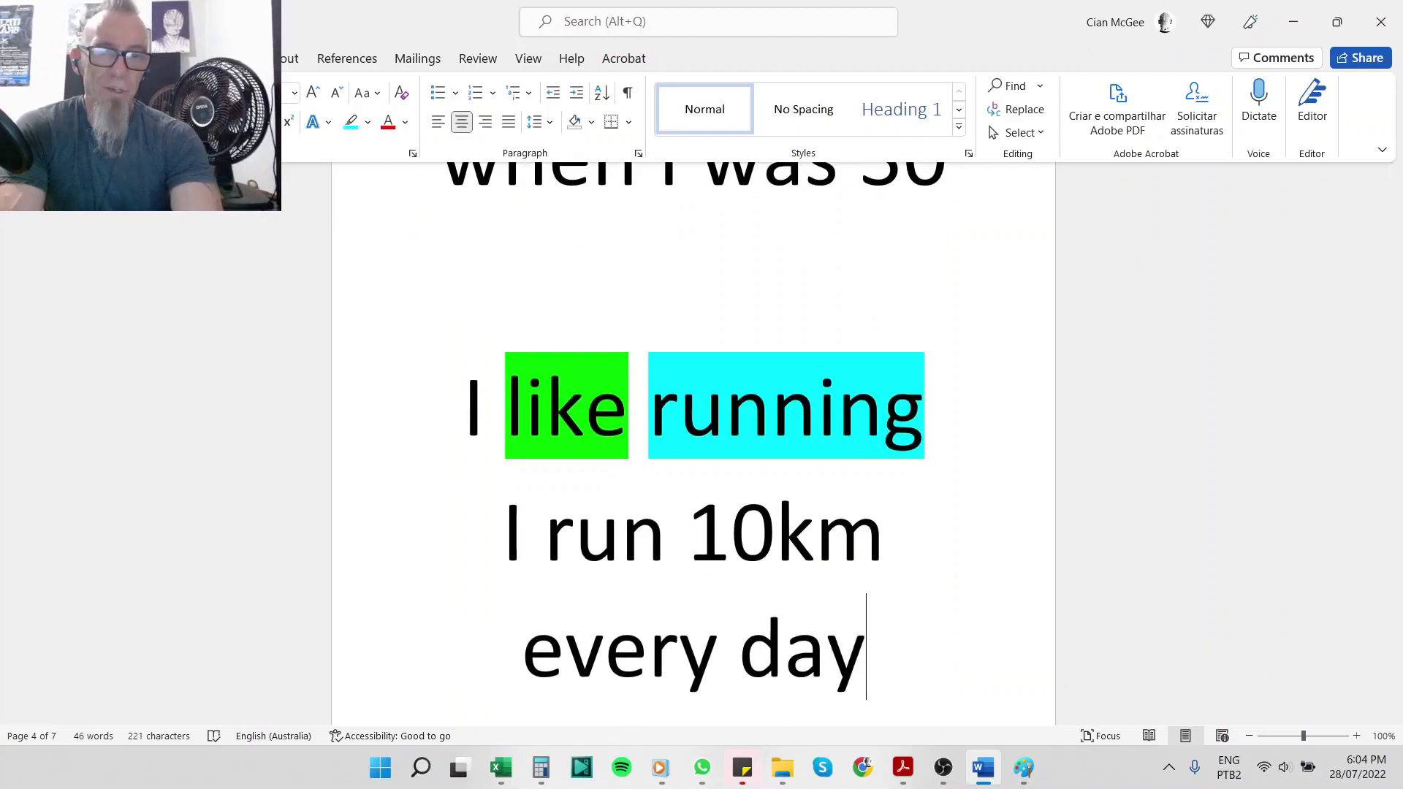
{"action": "key", "text": "Return"}
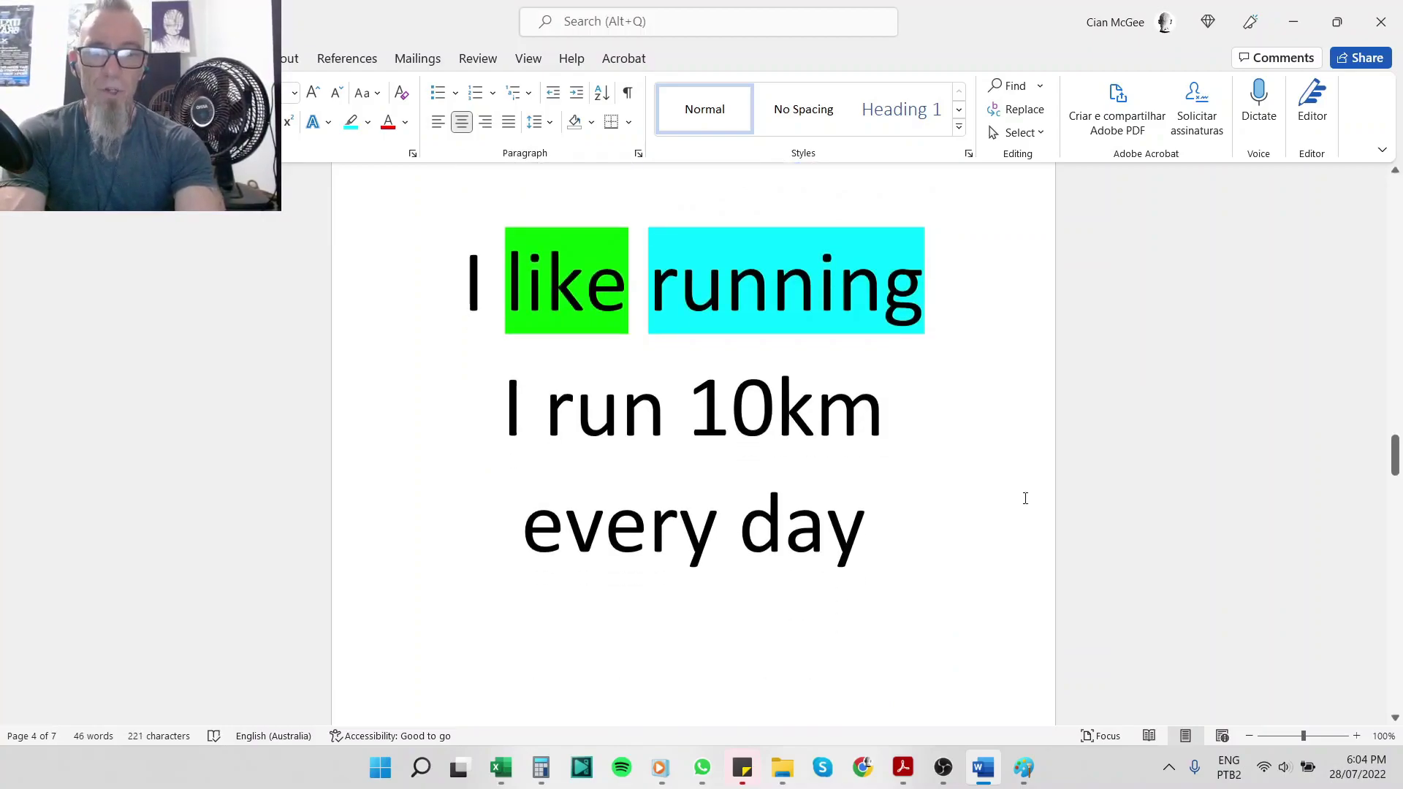
{"action": "type", "text": "I "}
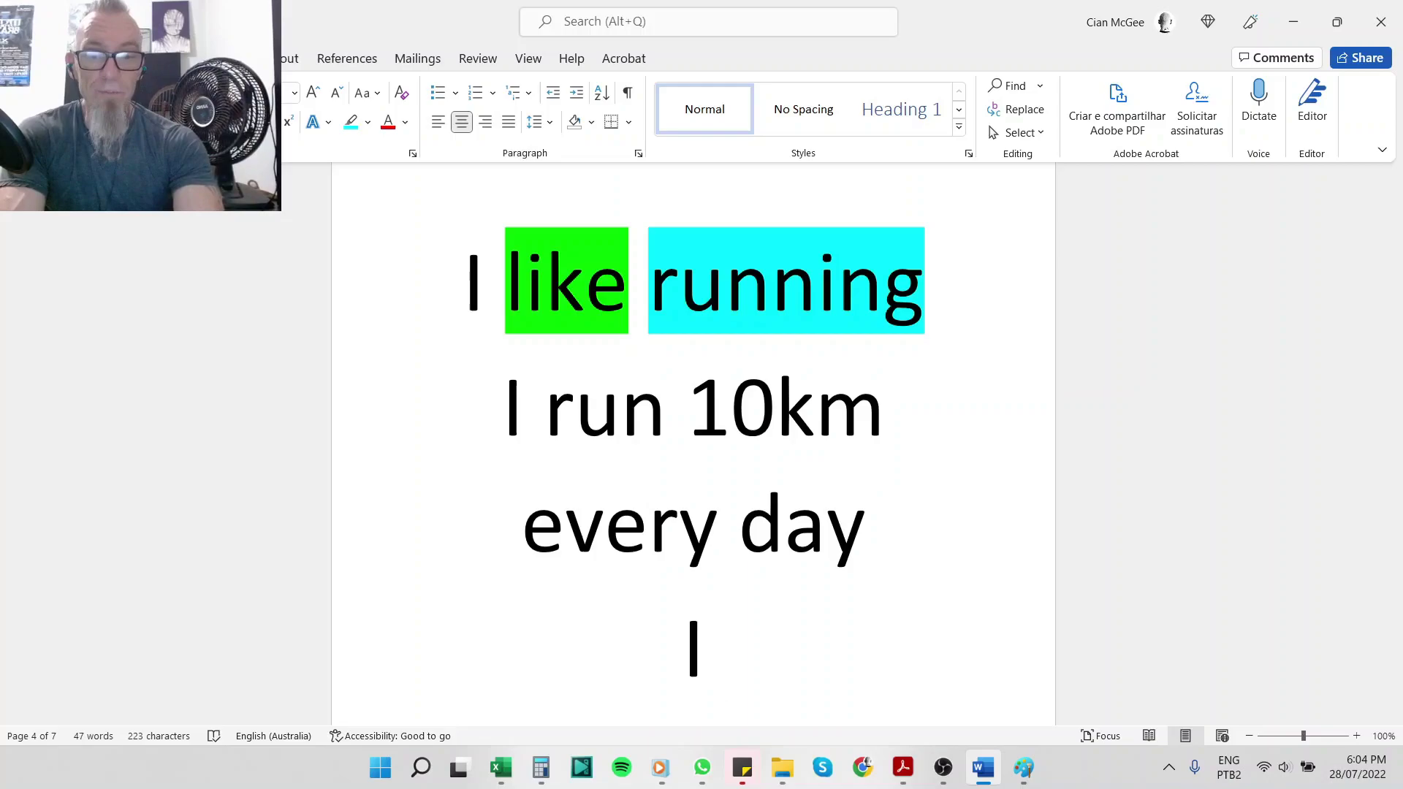
{"action": "type", "text": "have to run t"}
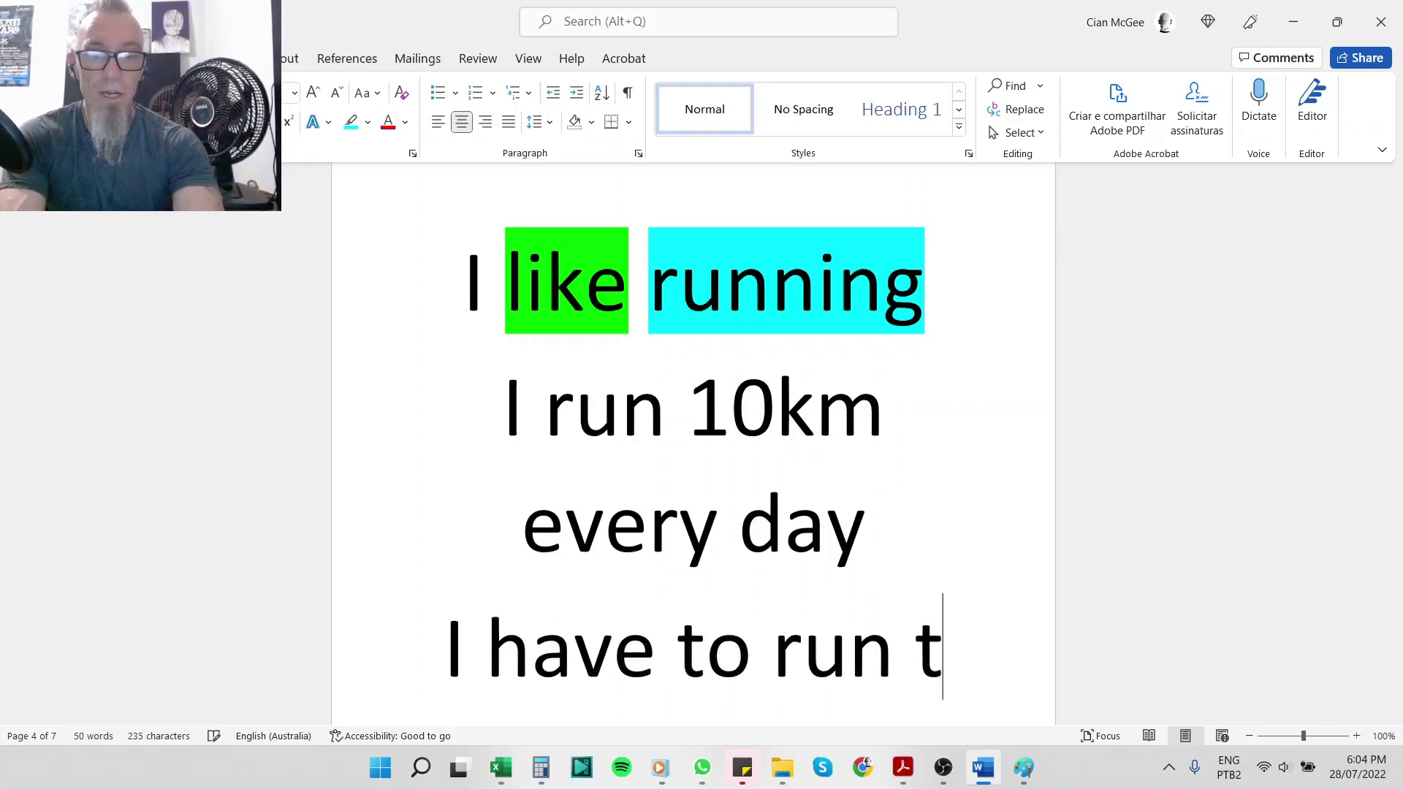
{"action": "type", "text": "onight"}
{"action": "key", "text": "Return"}
{"action": "type", "text": "I'"}
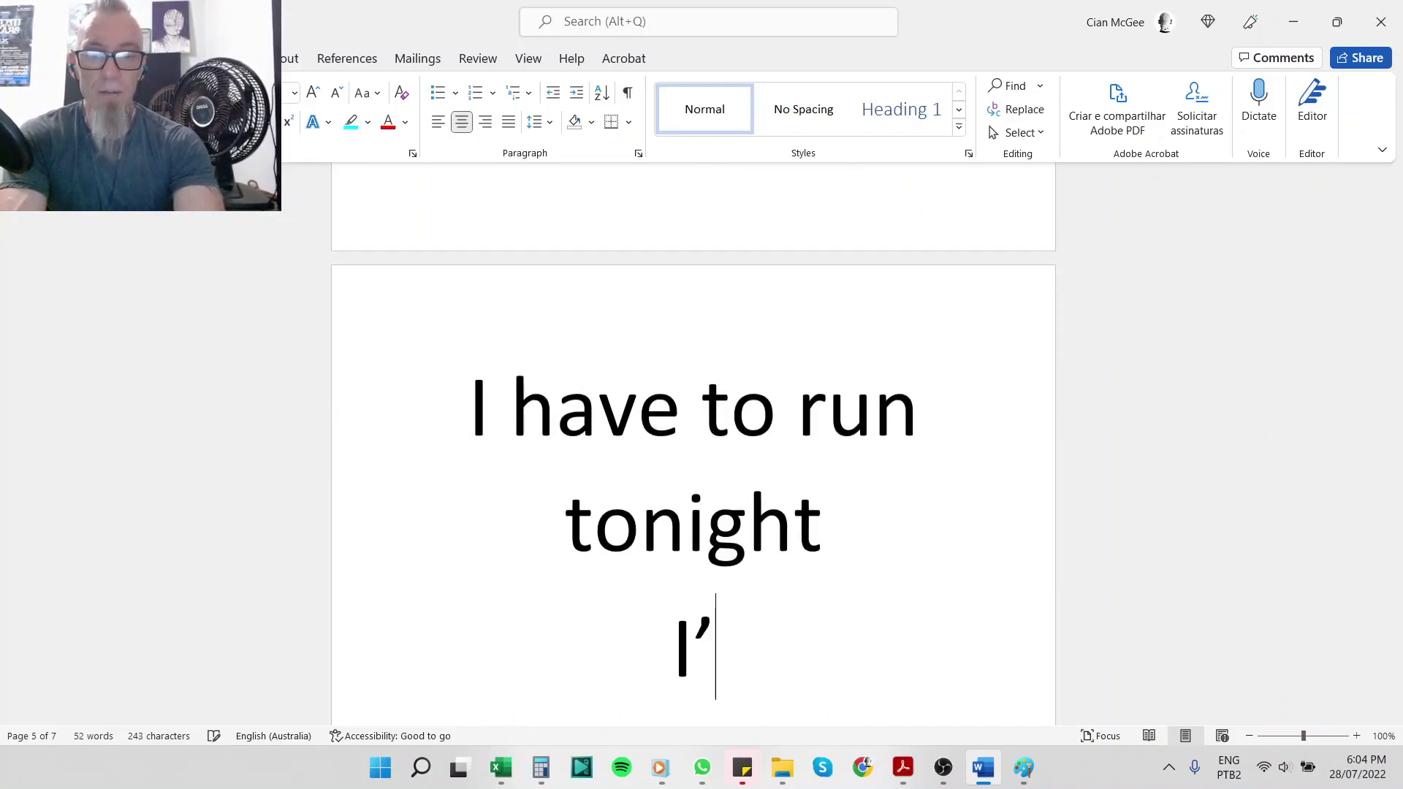
{"action": "type", "text": "m going to run "}
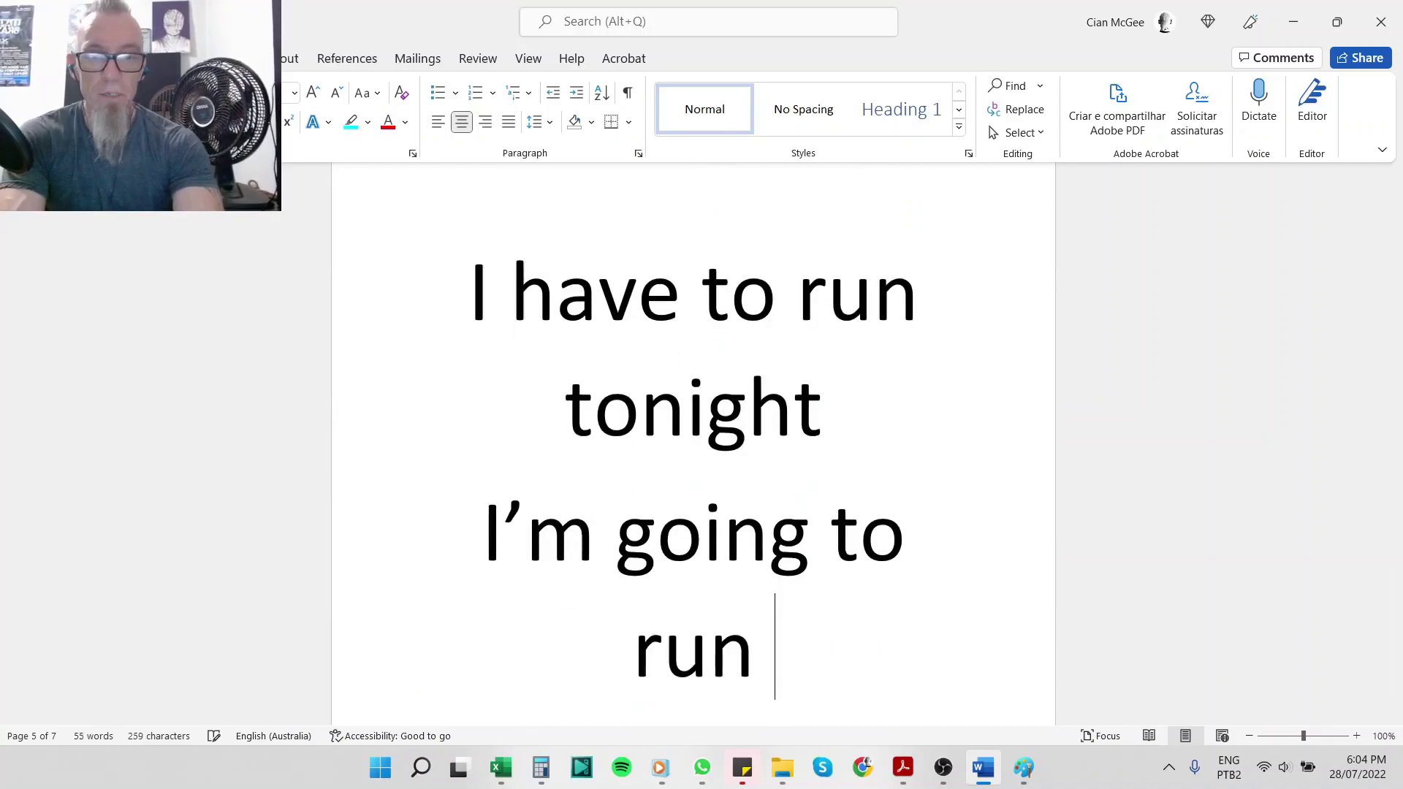
{"action": "type", "text": "tomorrow"}
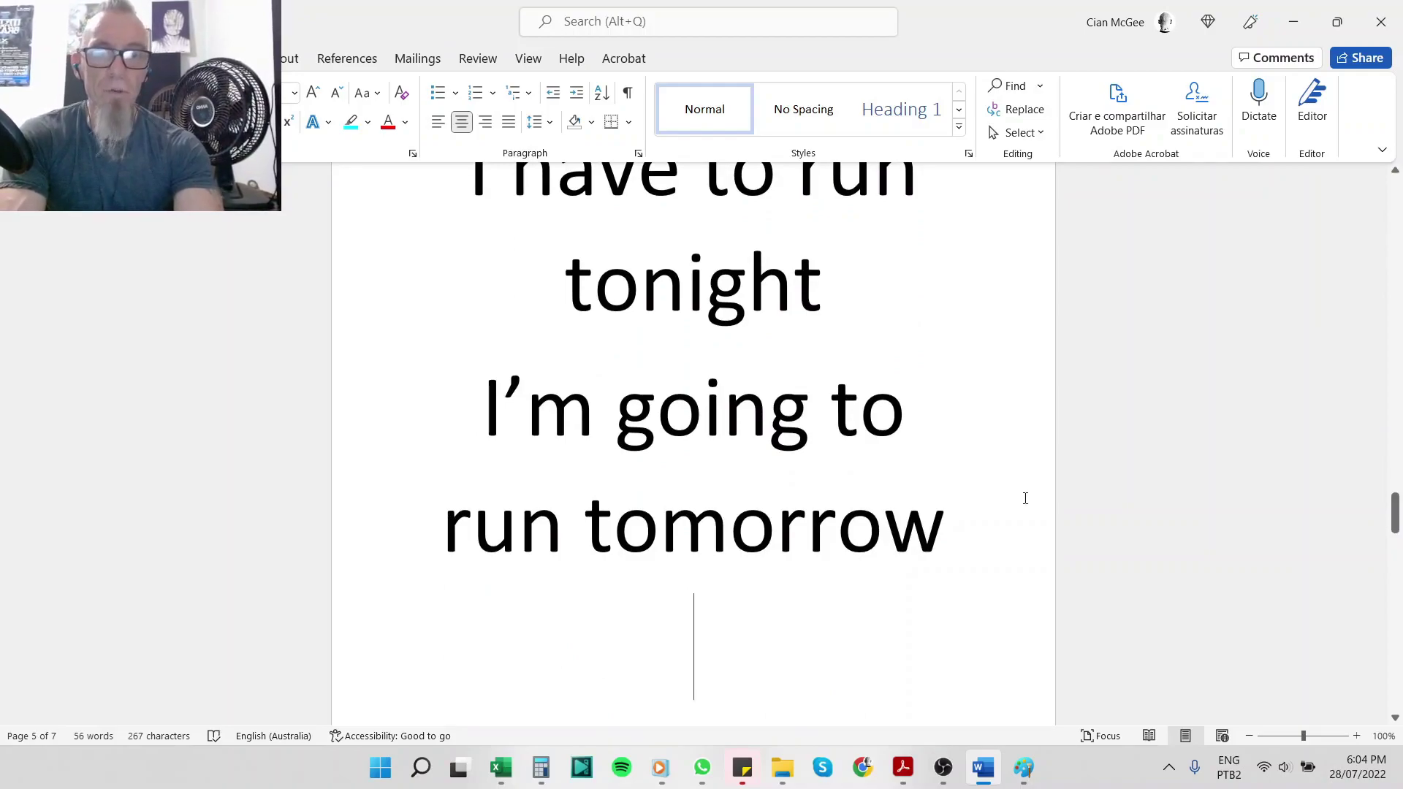
{"action": "type", "text": "I ran 10k"}
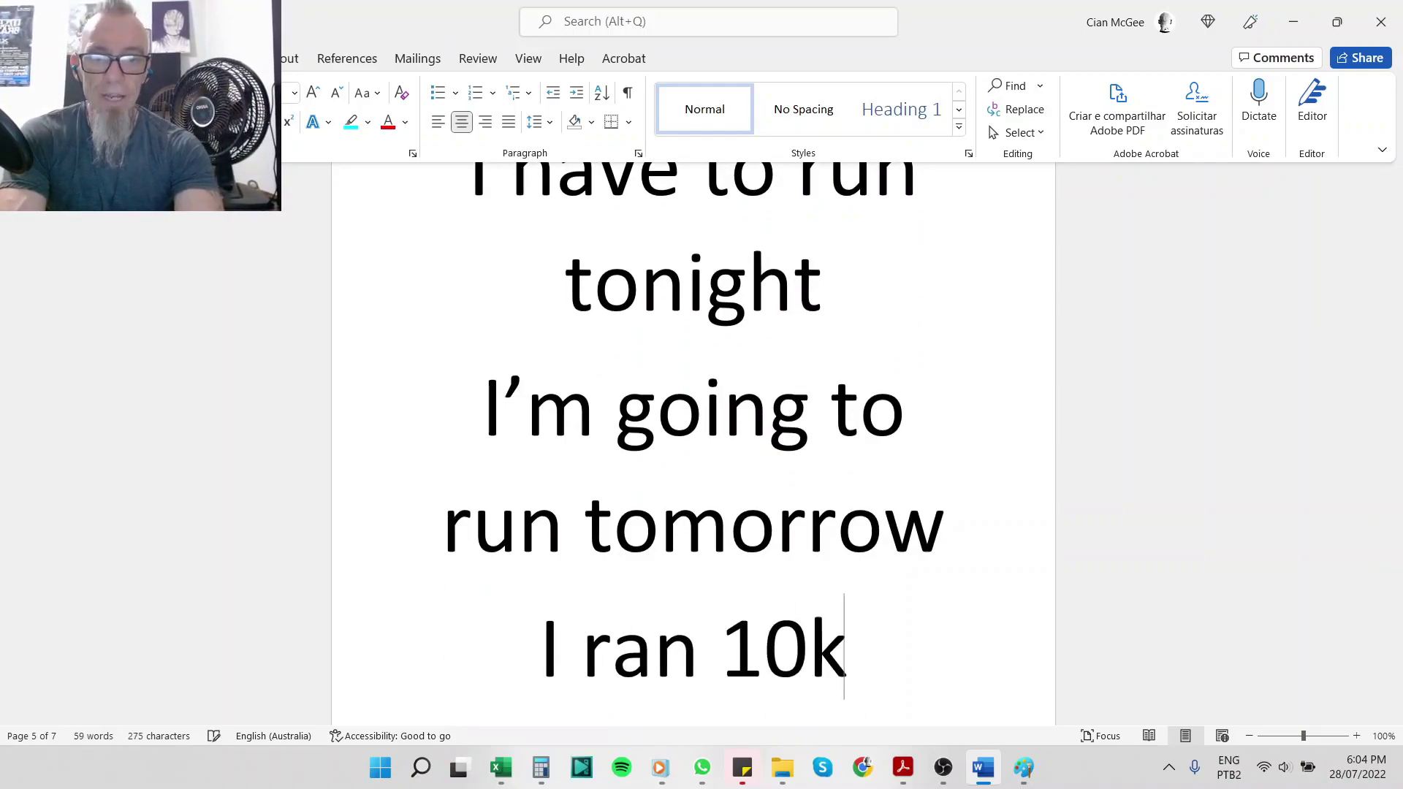
{"action": "type", "text": "m yesterday"}
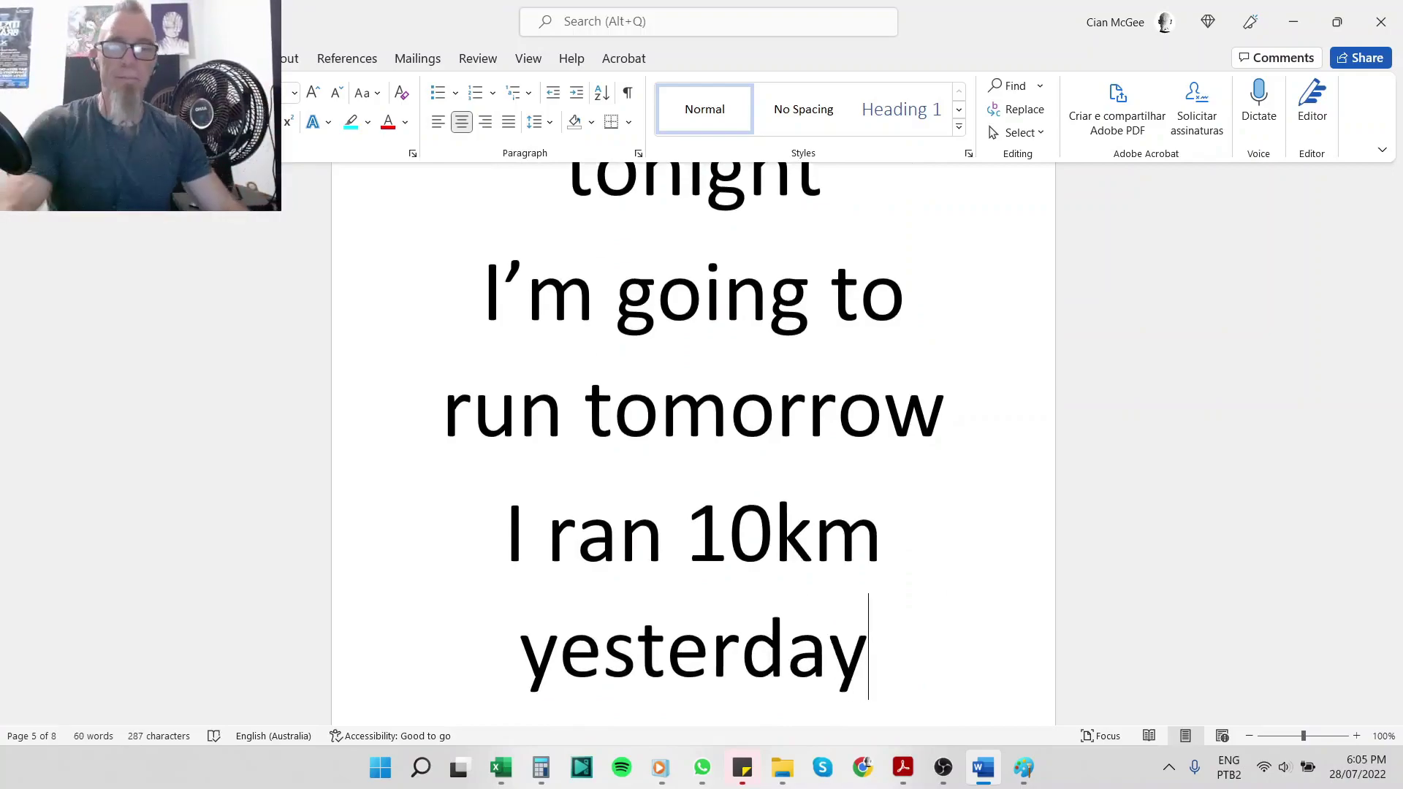
{"action": "key", "text": "alt+Tab"}
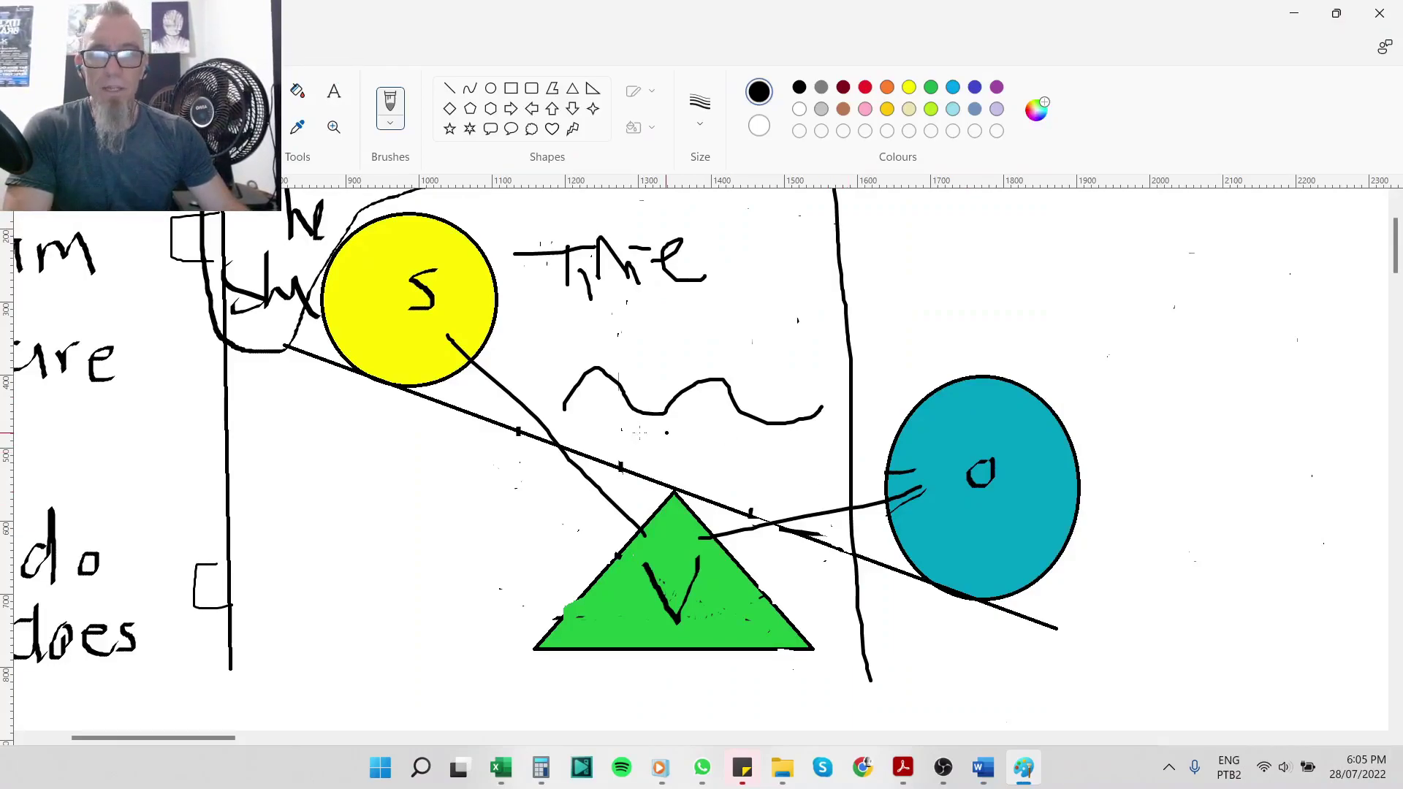
Draw a second wavy line and a handwritten 'run' with a rightward arrow
{"action": "left_click_drag", "start_coordinate": [604, 442], "coordinate": [789, 466]}
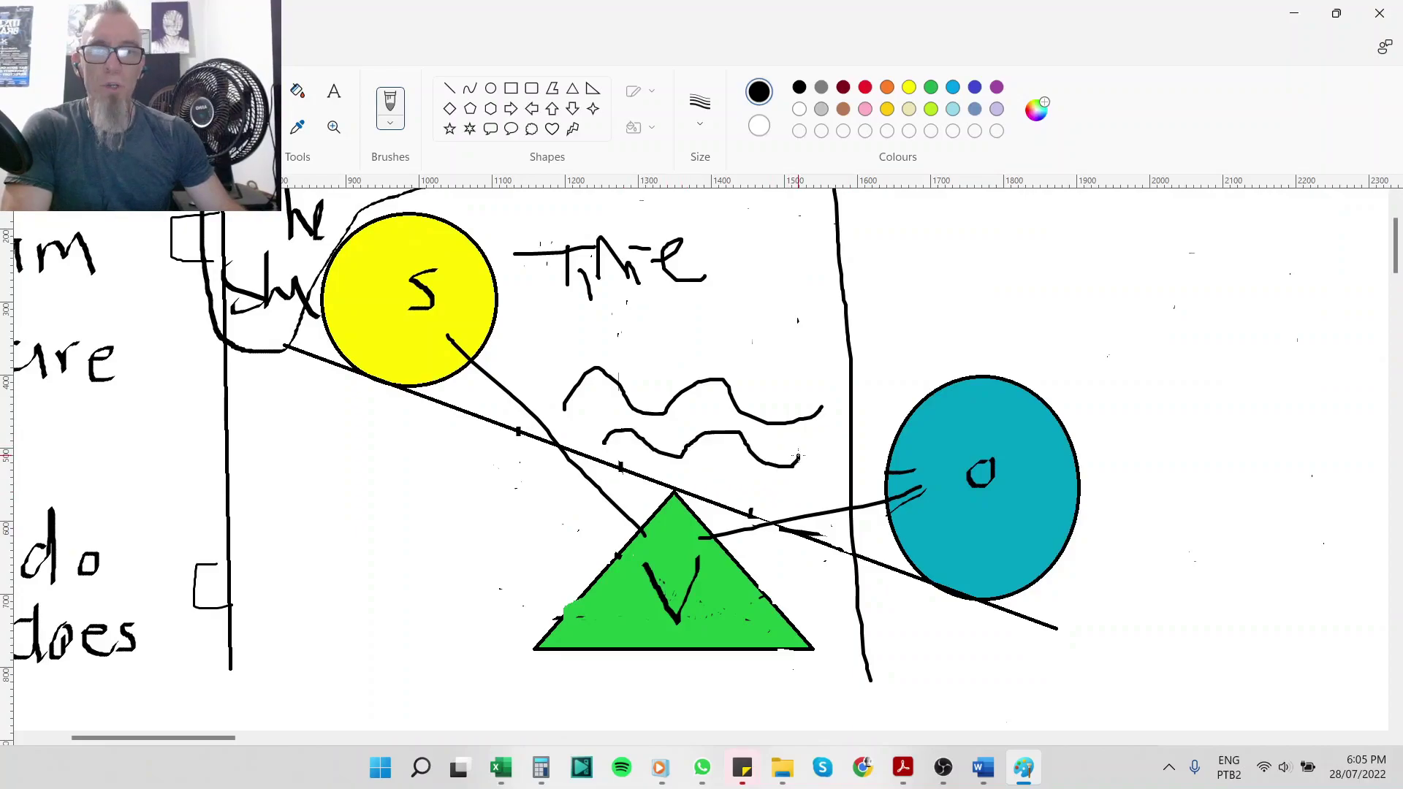
{"action": "left_click_drag", "start_coordinate": [686, 700], "coordinate": [750, 667]}
{"action": "left_click_drag", "start_coordinate": [760, 669], "coordinate": [1159, 669]}
{"action": "left_click_drag", "start_coordinate": [1158, 651], "coordinate": [1167, 656]}
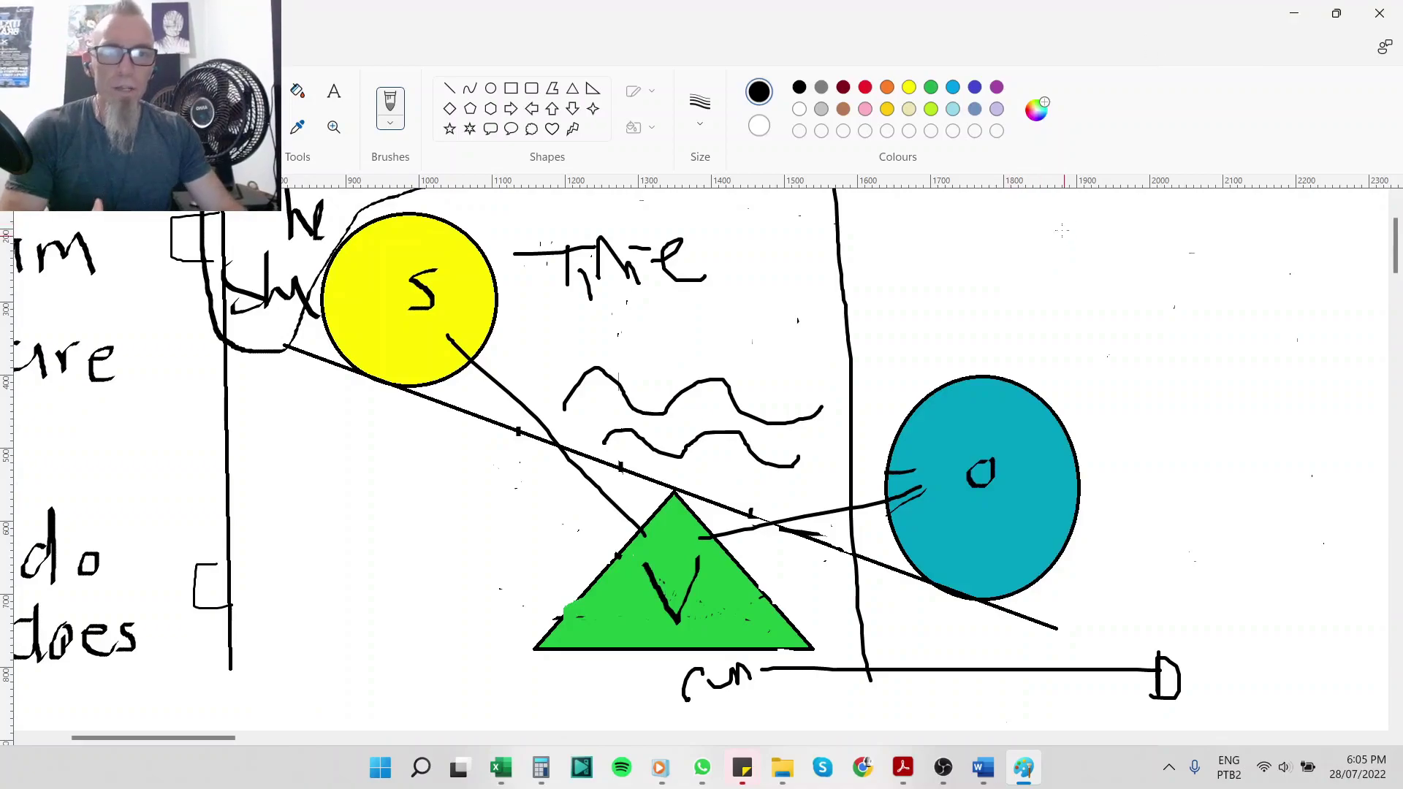
Draw a box on the right with a handwritten note, and write 'to run' below it
{"action": "mouse_move", "coordinate": [1061, 227]}
{"action": "left_mouse_down"}
{"action": "mouse_move", "coordinate": [1062, 351]}
{"action": "mouse_move", "coordinate": [1236, 390]}
{"action": "mouse_move", "coordinate": [1266, 210]}
{"action": "mouse_move", "coordinate": [1070, 227]}
{"action": "mouse_move", "coordinate": [1143, 262]}
{"action": "left_mouse_up"}
{"action": "left_click_drag", "start_coordinate": [1146, 254], "coordinate": [1166, 249]}
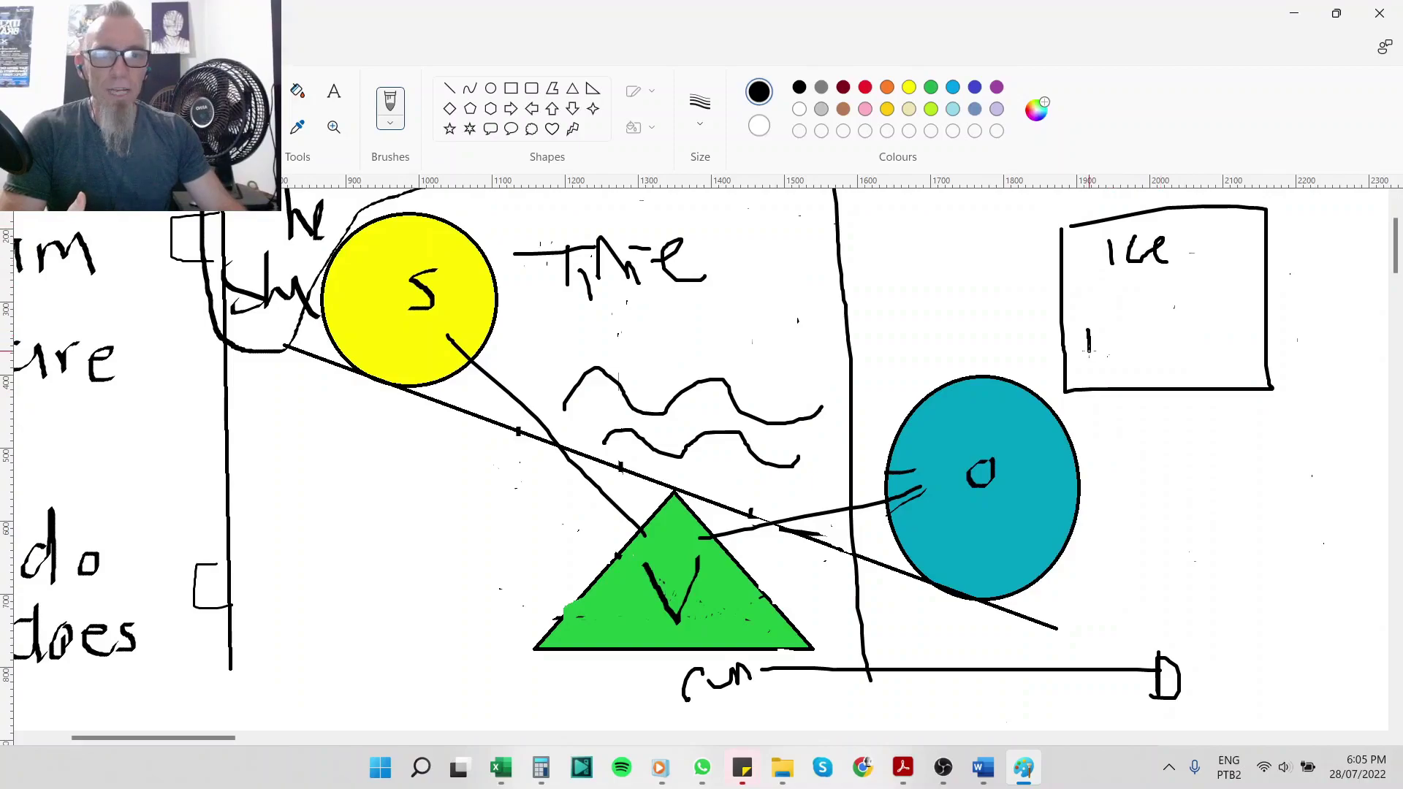
{"action": "mouse_move", "coordinate": [1088, 351]}
{"action": "left_mouse_down"}
{"action": "mouse_move", "coordinate": [1104, 314]}
{"action": "mouse_move", "coordinate": [1142, 316]}
{"action": "mouse_move", "coordinate": [1176, 292]}
{"action": "left_mouse_up"}
{"action": "mouse_move", "coordinate": [1184, 324]}
{"action": "left_mouse_down"}
{"action": "mouse_move", "coordinate": [1195, 292]}
{"action": "mouse_move", "coordinate": [1232, 358]}
{"action": "left_mouse_up"}
{"action": "left_click_drag", "start_coordinate": [1169, 438], "coordinate": [1176, 491]}
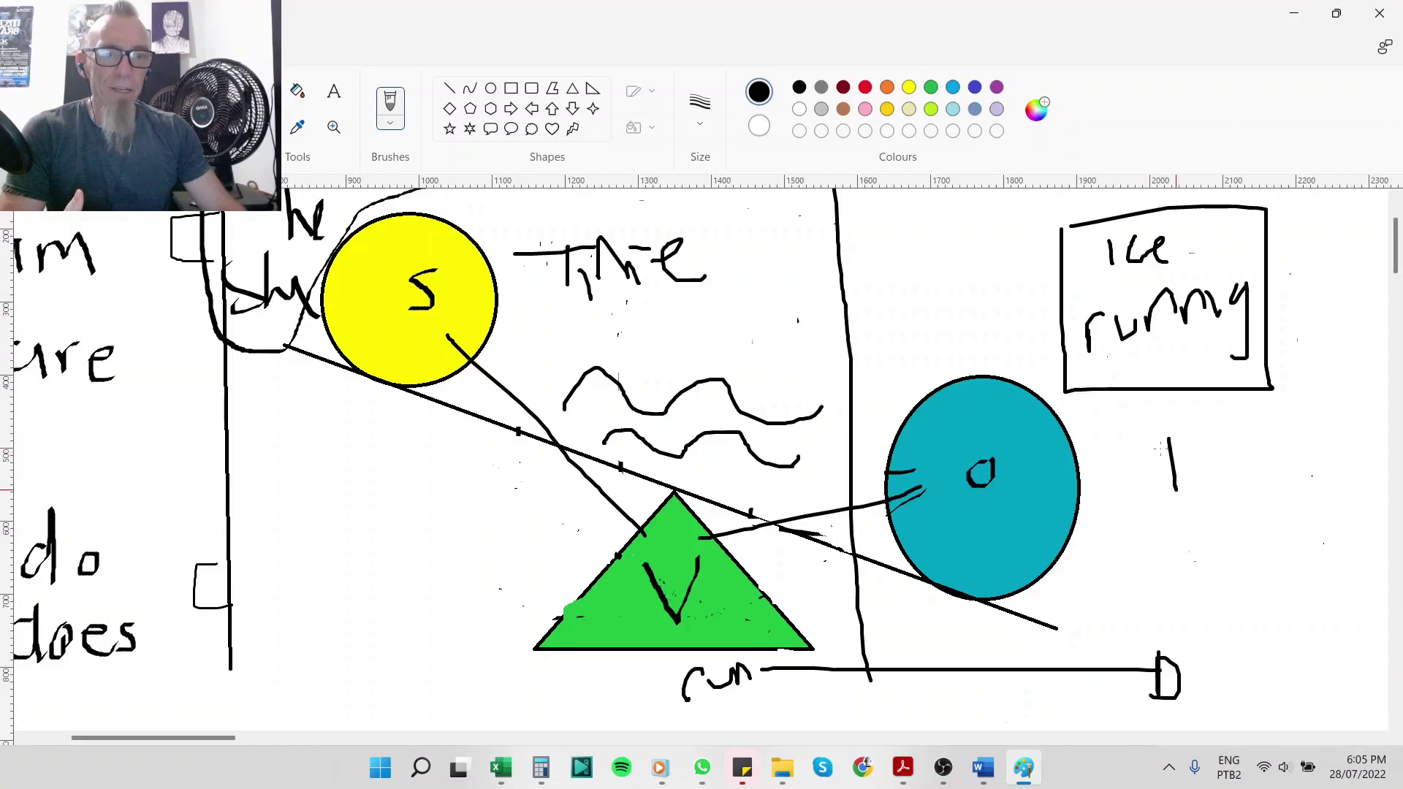
{"action": "left_click_drag", "start_coordinate": [1160, 442], "coordinate": [1198, 449]}
{"action": "mouse_move", "coordinate": [1204, 453]}
{"action": "left_mouse_down"}
{"action": "mouse_move", "coordinate": [1265, 423]}
{"action": "mouse_move", "coordinate": [1315, 431]}
{"action": "left_mouse_up"}
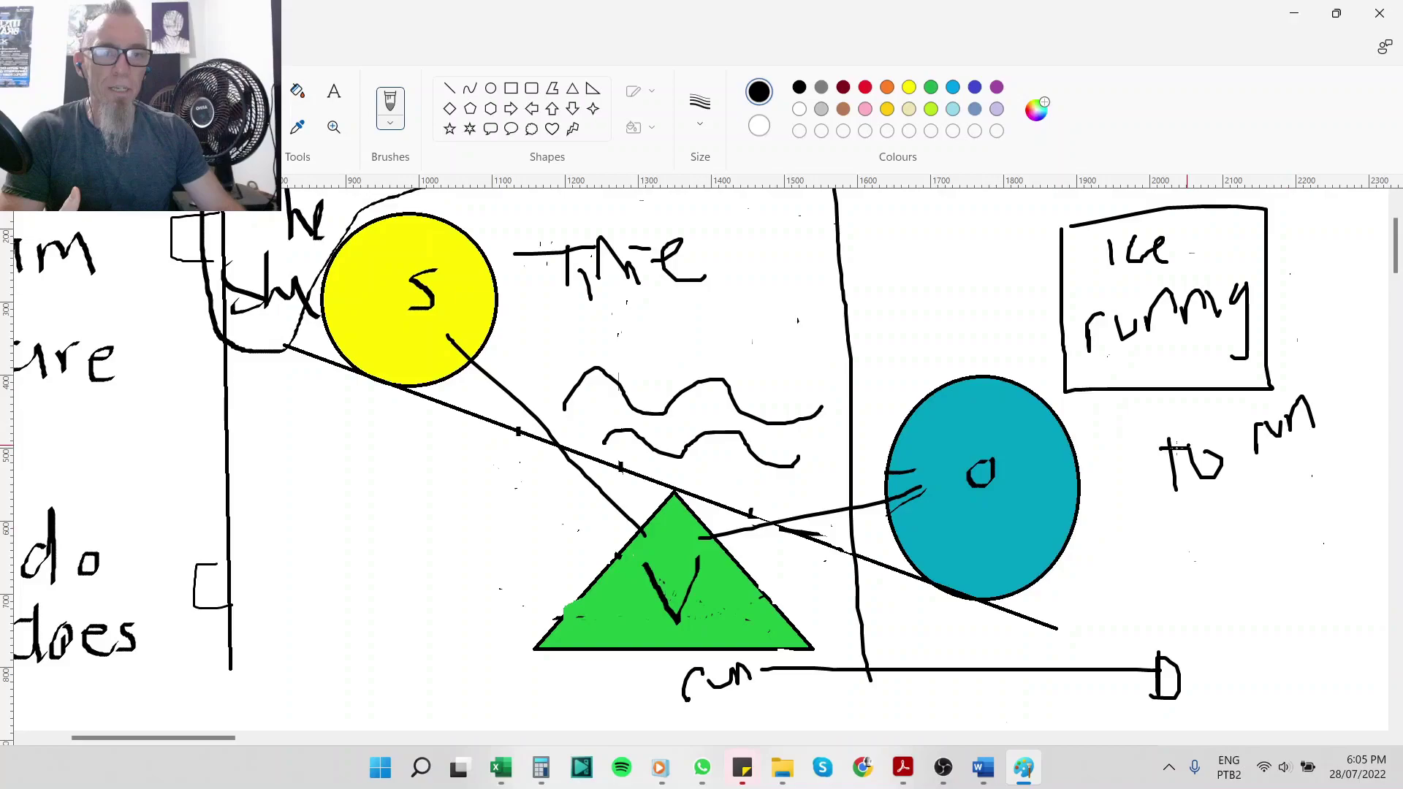
Add arrows pointing to the box and a loop around the green triangle and 'run'
{"action": "mouse_move", "coordinate": [901, 268]}
{"action": "left_mouse_down"}
{"action": "mouse_move", "coordinate": [979, 246]}
{"action": "mouse_move", "coordinate": [980, 288]}
{"action": "left_mouse_up"}
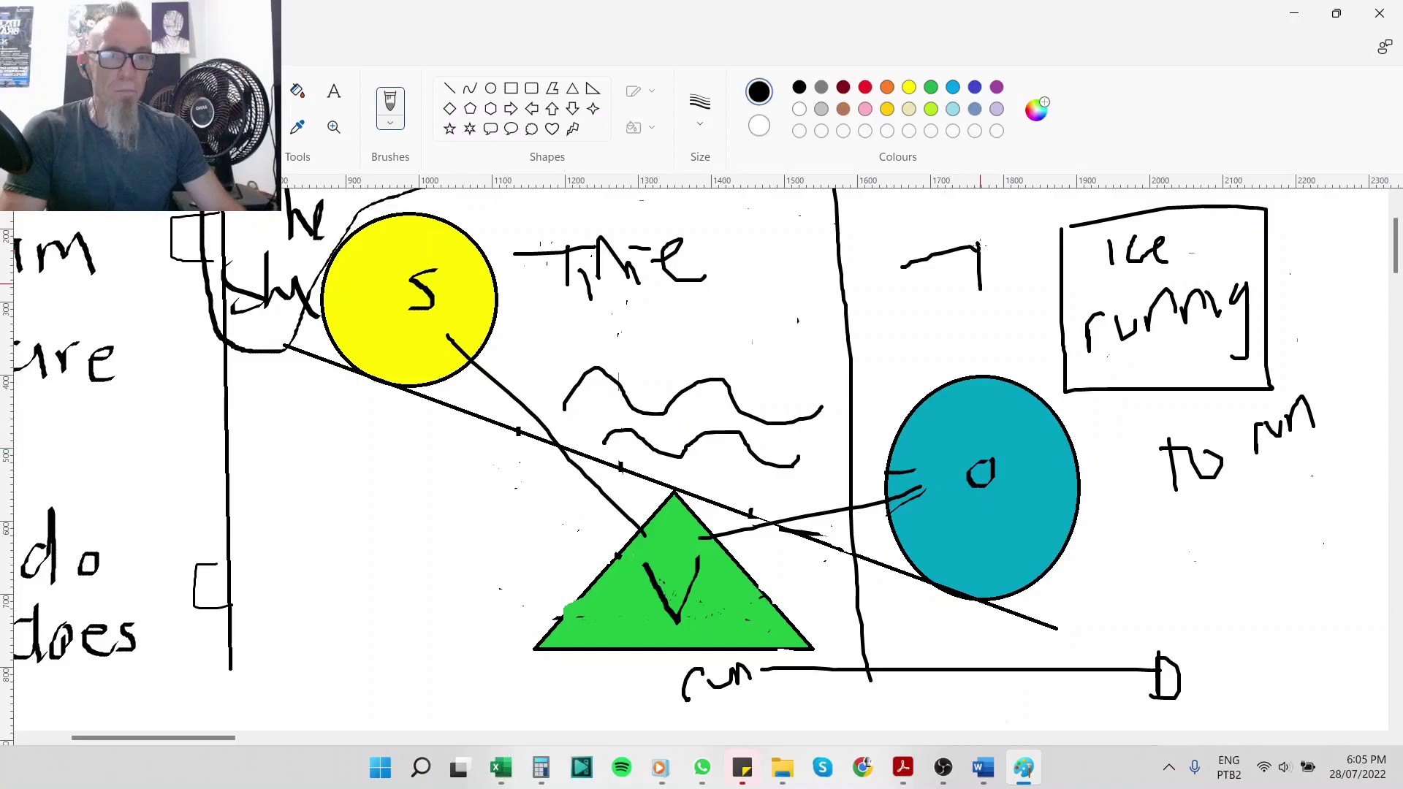
{"action": "scroll", "coordinate": [584, 365], "scroll_direction": "down", "scroll_amount": 3}
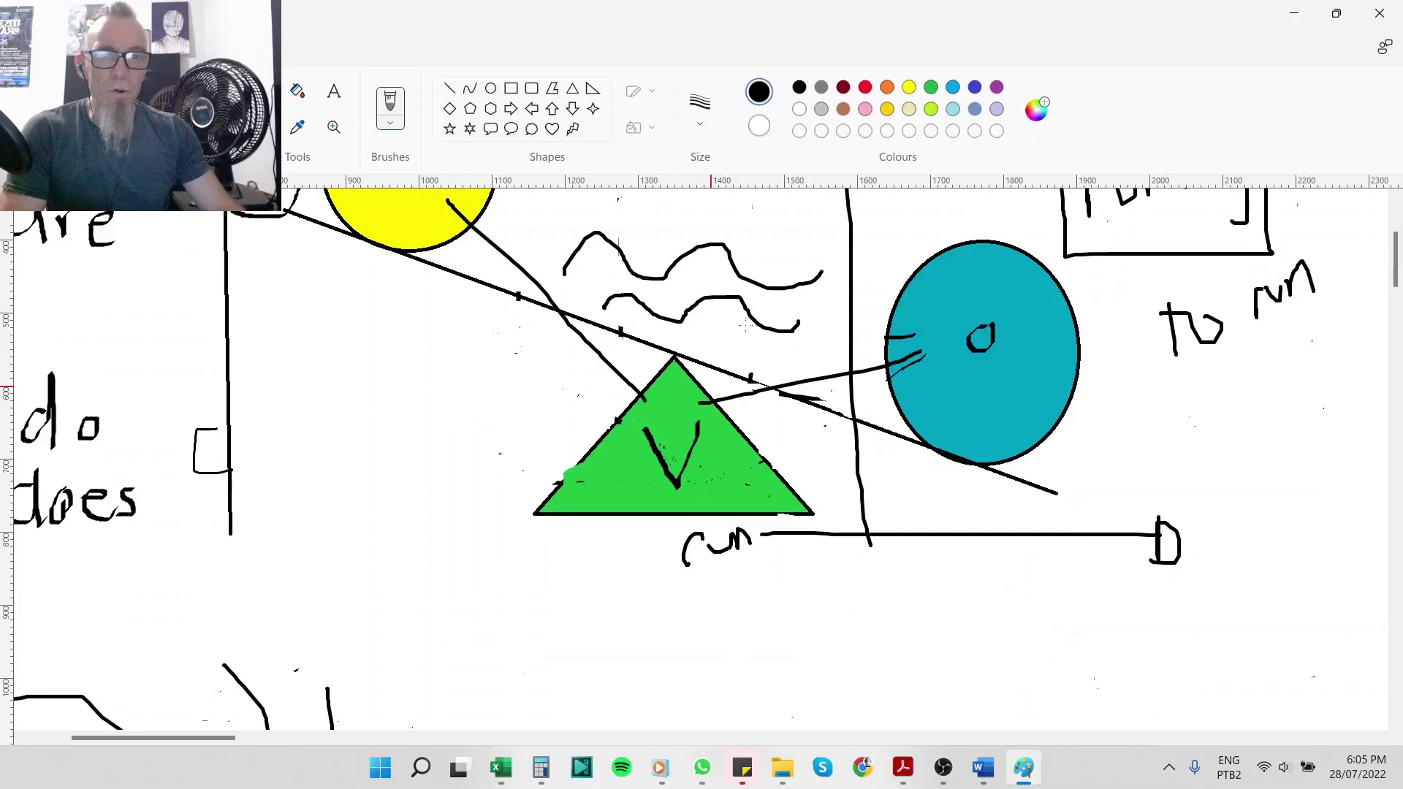
{"action": "left_click_drag", "start_coordinate": [581, 315], "coordinate": [749, 321]}
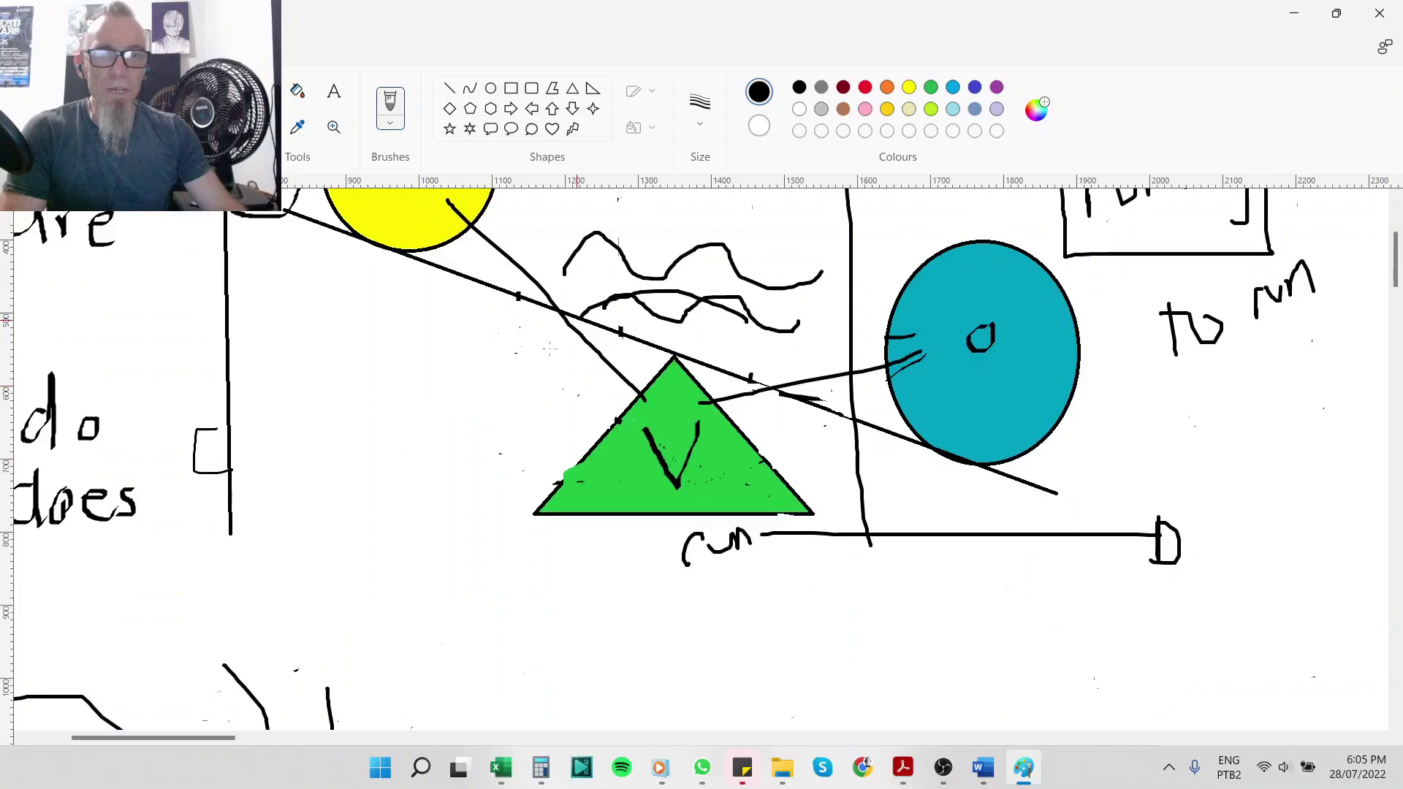
{"action": "mouse_move", "coordinate": [577, 315]}
{"action": "left_mouse_down"}
{"action": "mouse_move", "coordinate": [785, 410]}
{"action": "mouse_move", "coordinate": [721, 300]}
{"action": "left_mouse_up"}
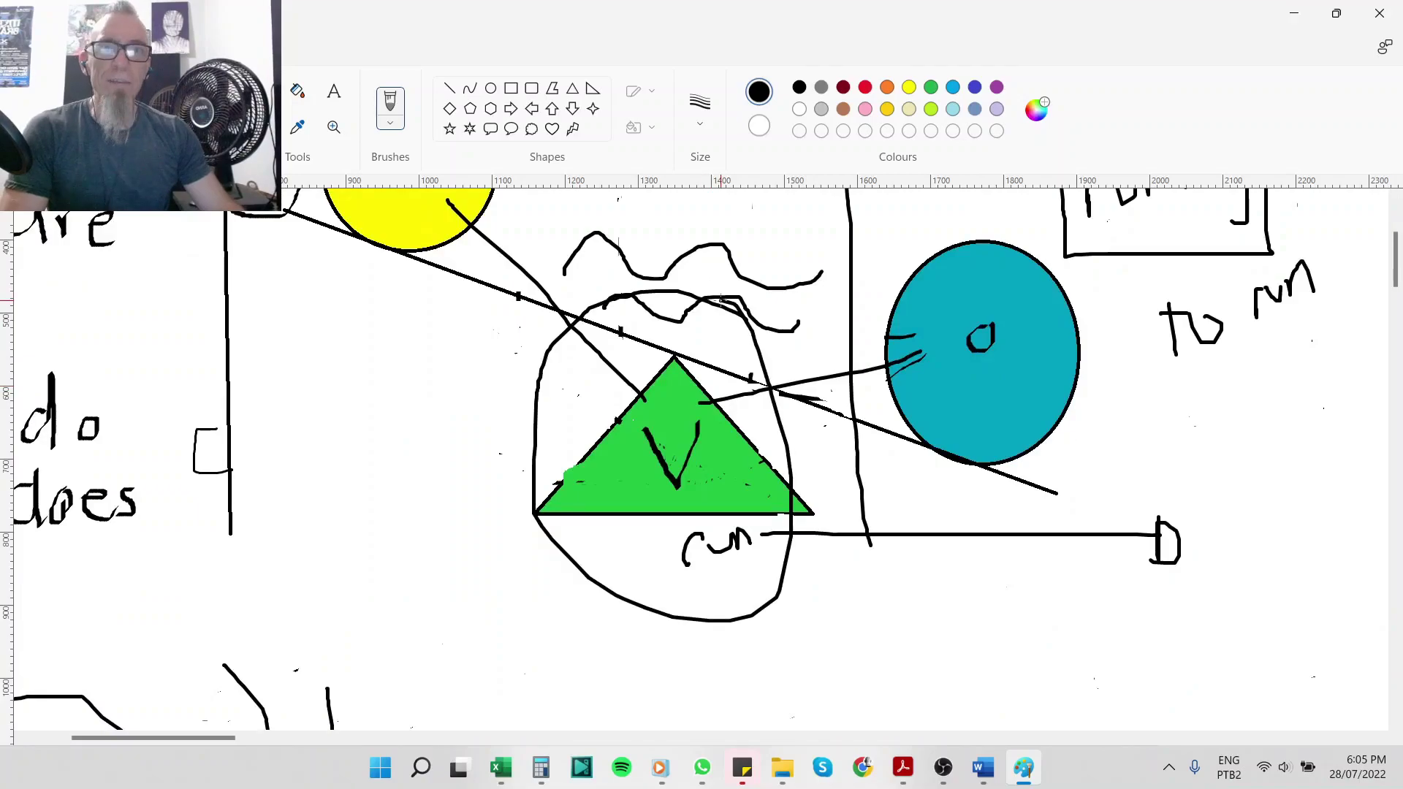
{"action": "scroll", "coordinate": [701, 438], "scroll_direction": "up", "scroll_amount": 3}
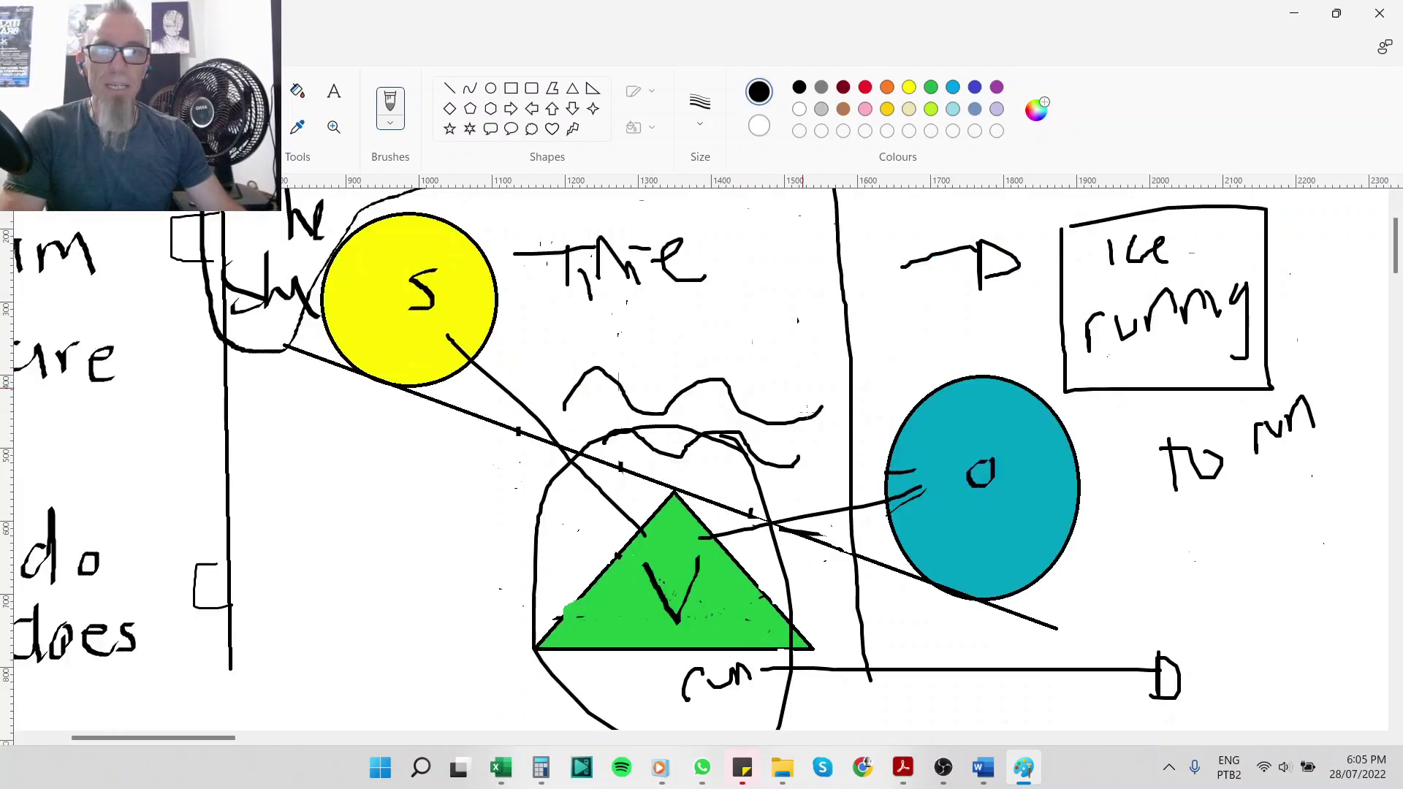
{"action": "left_click_drag", "start_coordinate": [779, 328], "coordinate": [947, 335]}
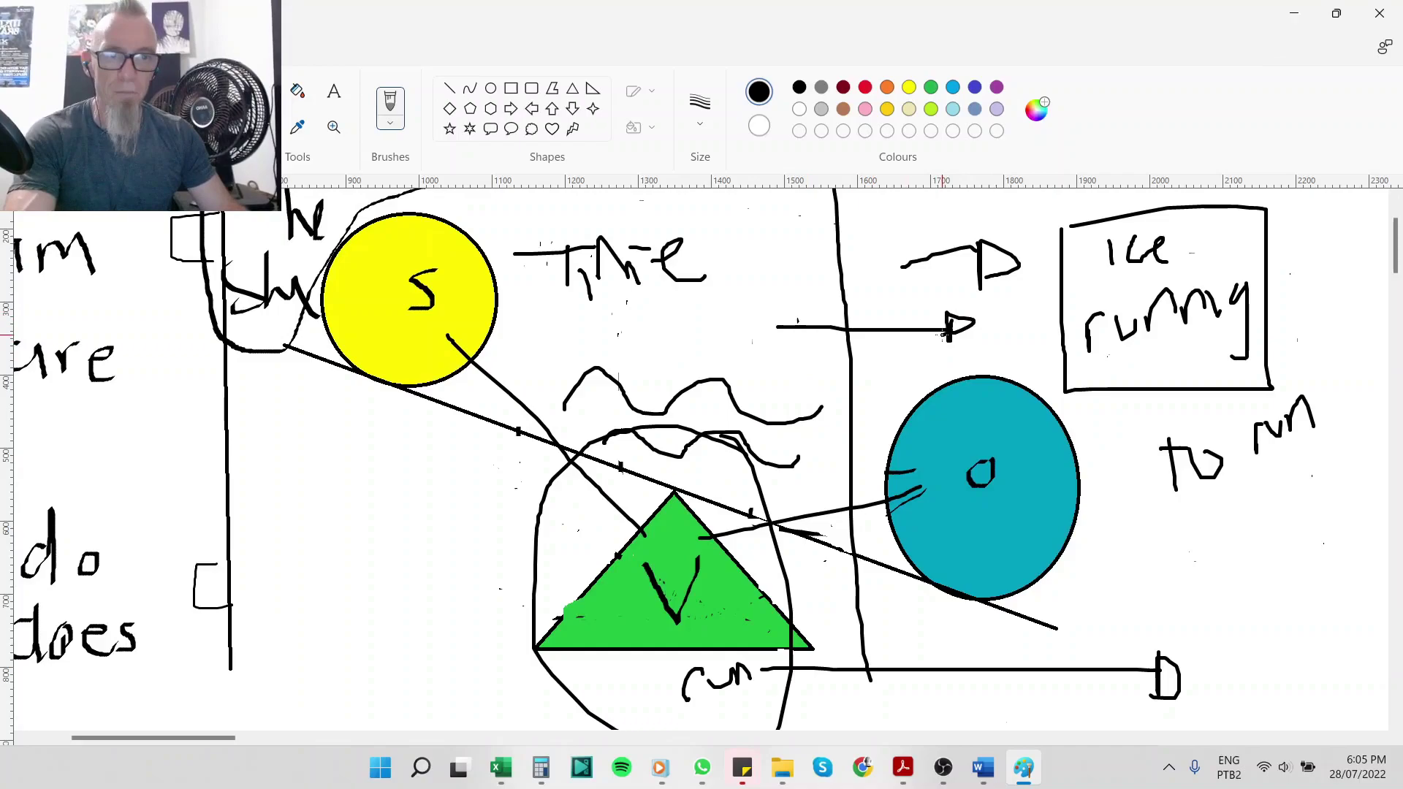
{"action": "key", "text": "alt+Tab"}
Scroll up and select the word smoking in the earlier sentence
{"action": "scroll", "coordinate": [935, 365], "scroll_direction": "up", "scroll_amount": 8}
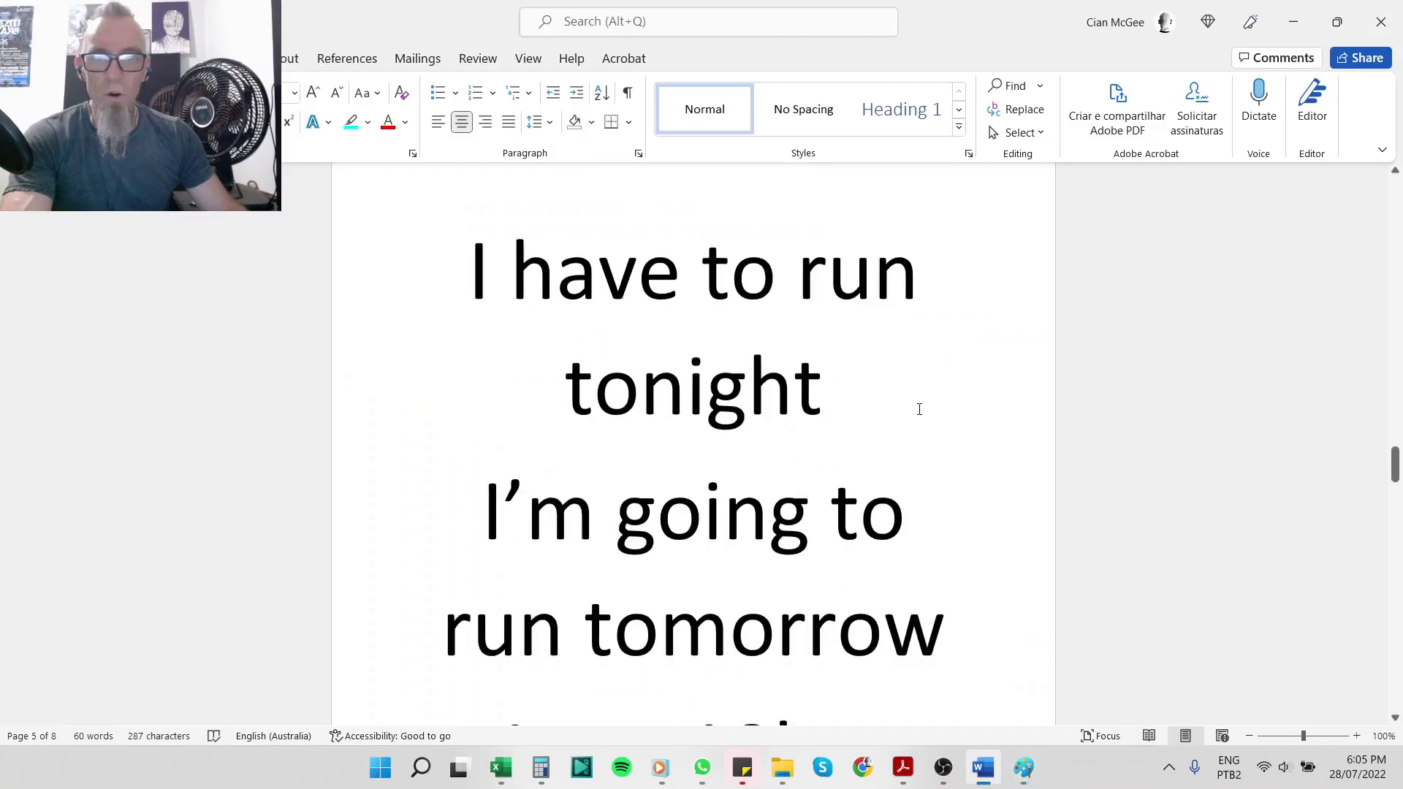
{"action": "scroll", "coordinate": [921, 415], "scroll_direction": "up", "scroll_amount": 6}
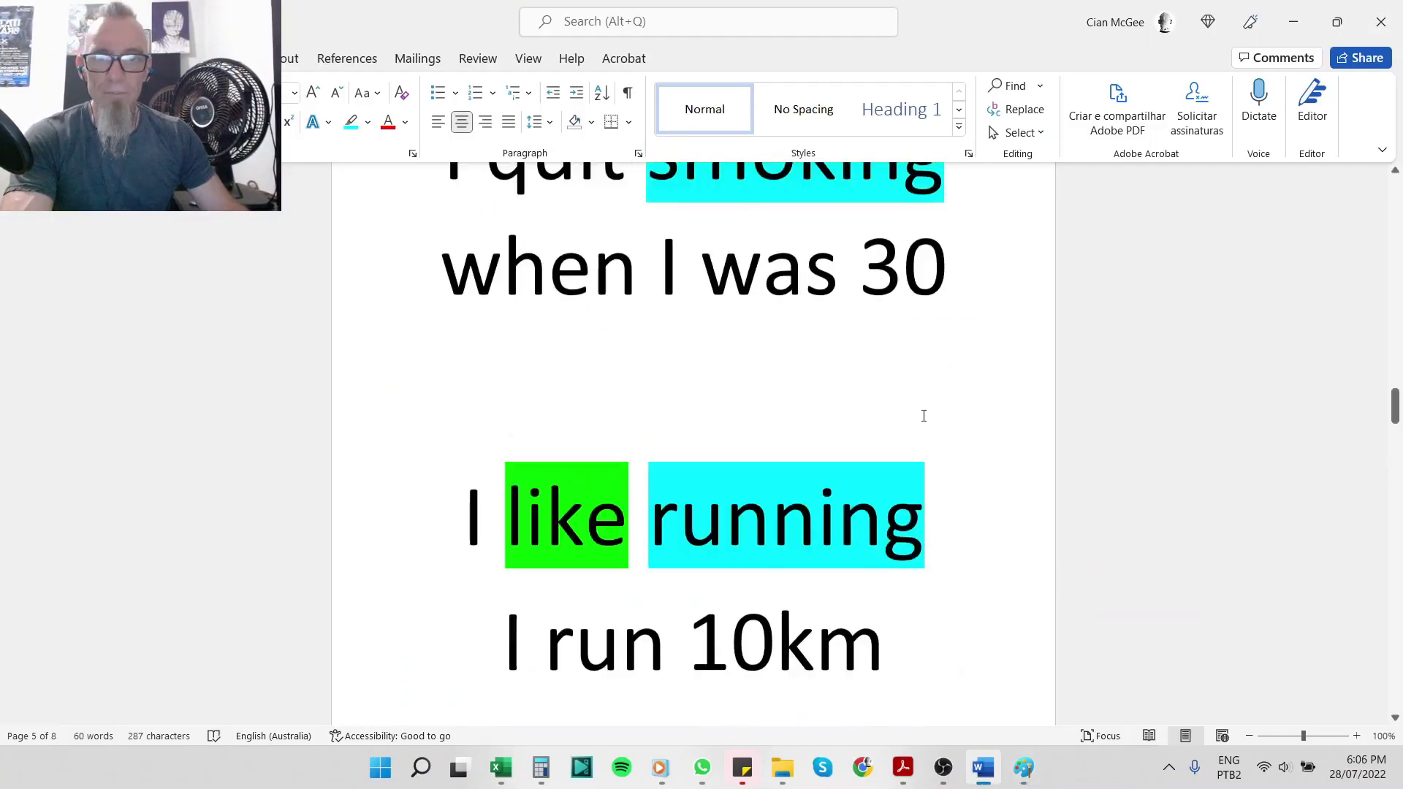
{"action": "scroll", "coordinate": [924, 415], "scroll_direction": "up", "scroll_amount": 5}
{"action": "double_click", "coordinate": [817, 361]}
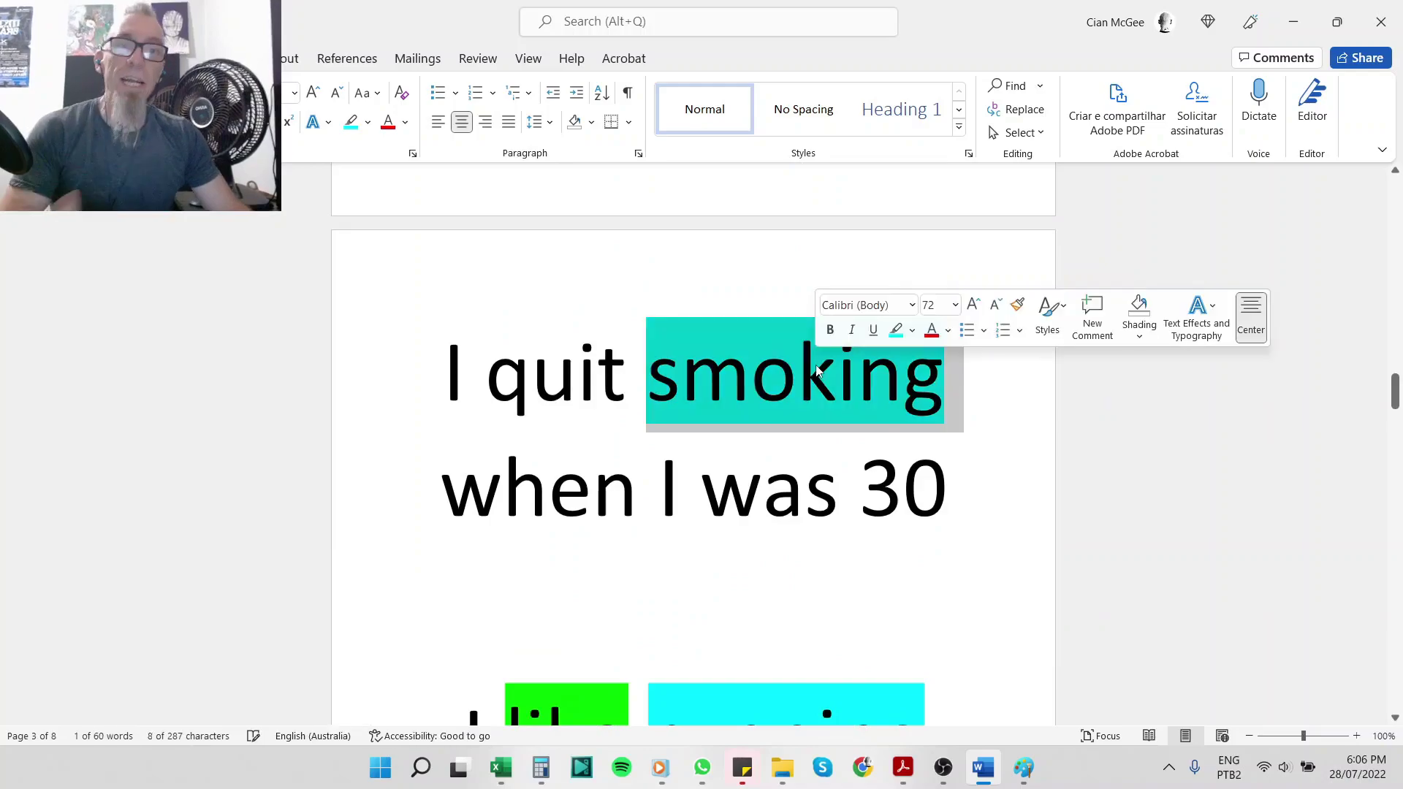
{"action": "left_click", "coordinate": [1045, 466]}
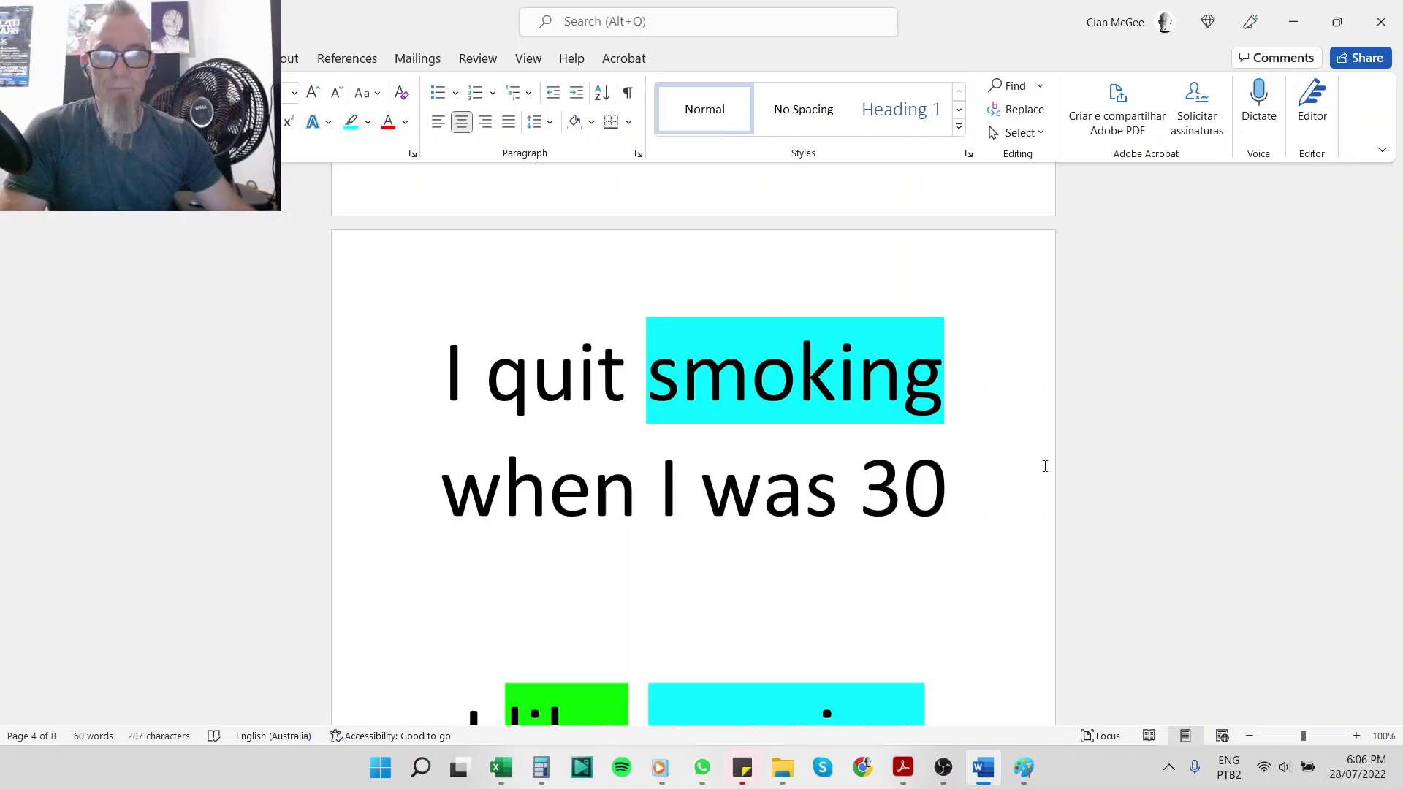
{"action": "double_click", "coordinate": [823, 378]}
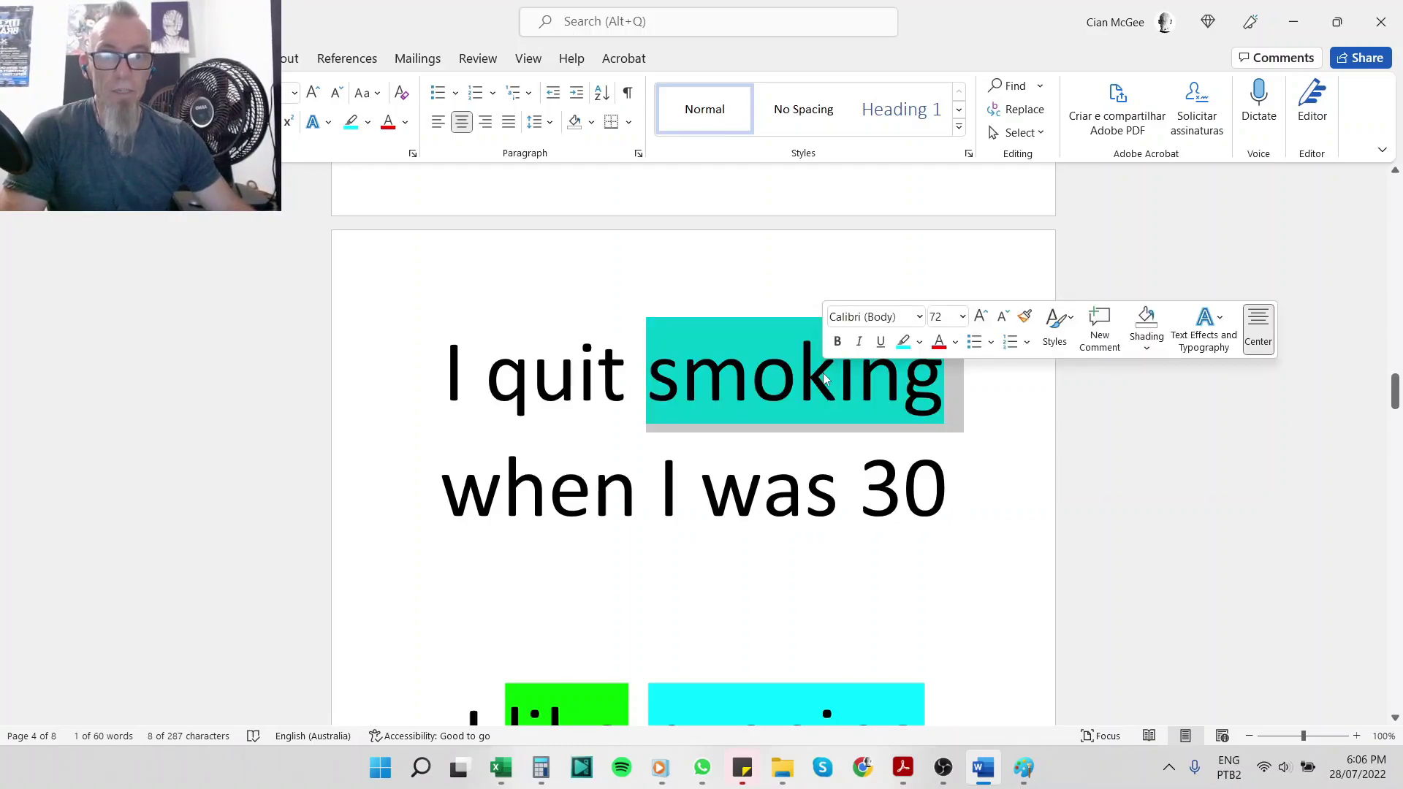
Scroll up to the first page showing the QUIT vs GIVE UP title
{"action": "scroll", "coordinate": [823, 378], "scroll_direction": "down", "scroll_amount": 1}
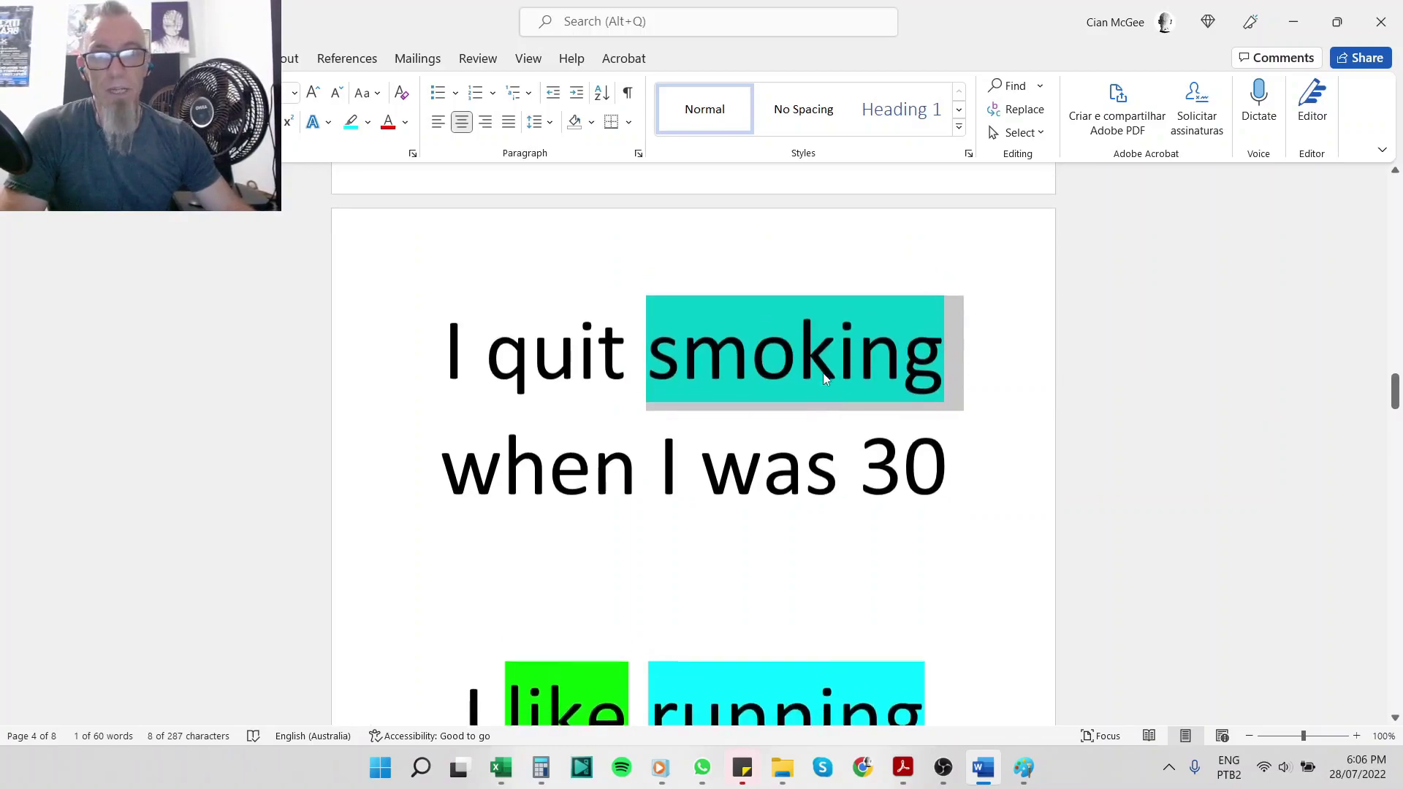
{"action": "scroll", "coordinate": [825, 378], "scroll_direction": "up", "scroll_amount": 1}
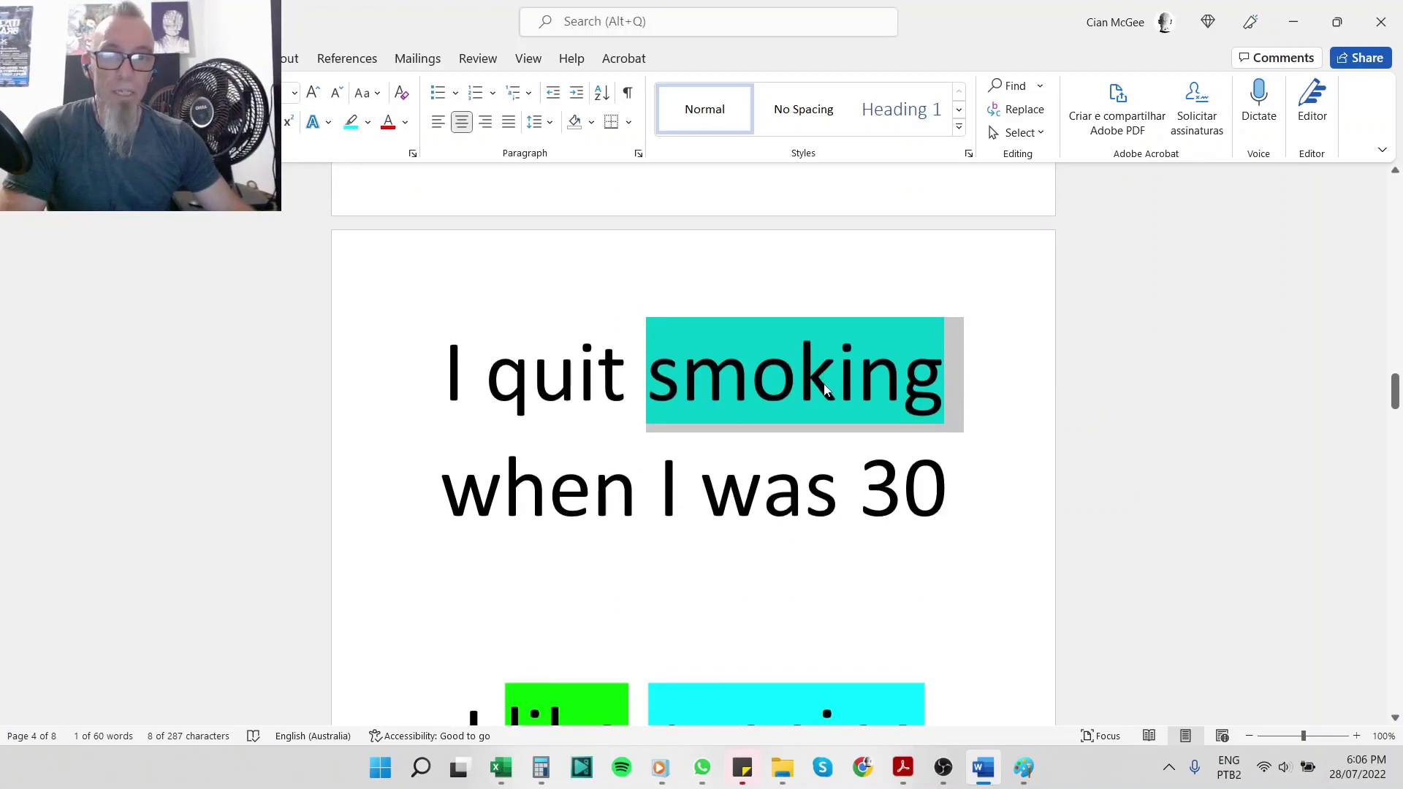
{"action": "scroll", "coordinate": [824, 387], "scroll_direction": "down", "scroll_amount": 3}
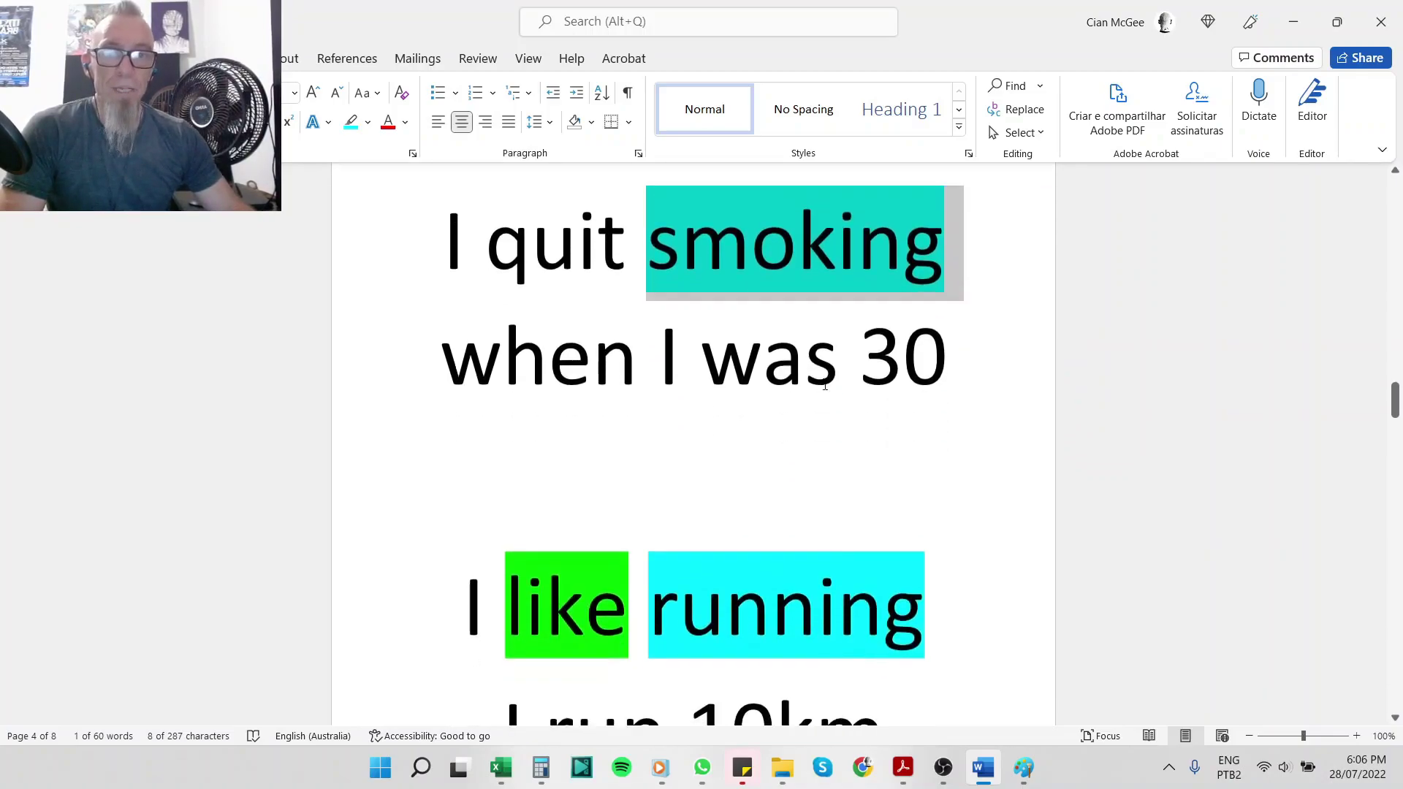
{"action": "scroll", "coordinate": [824, 386], "scroll_direction": "up", "scroll_amount": 1}
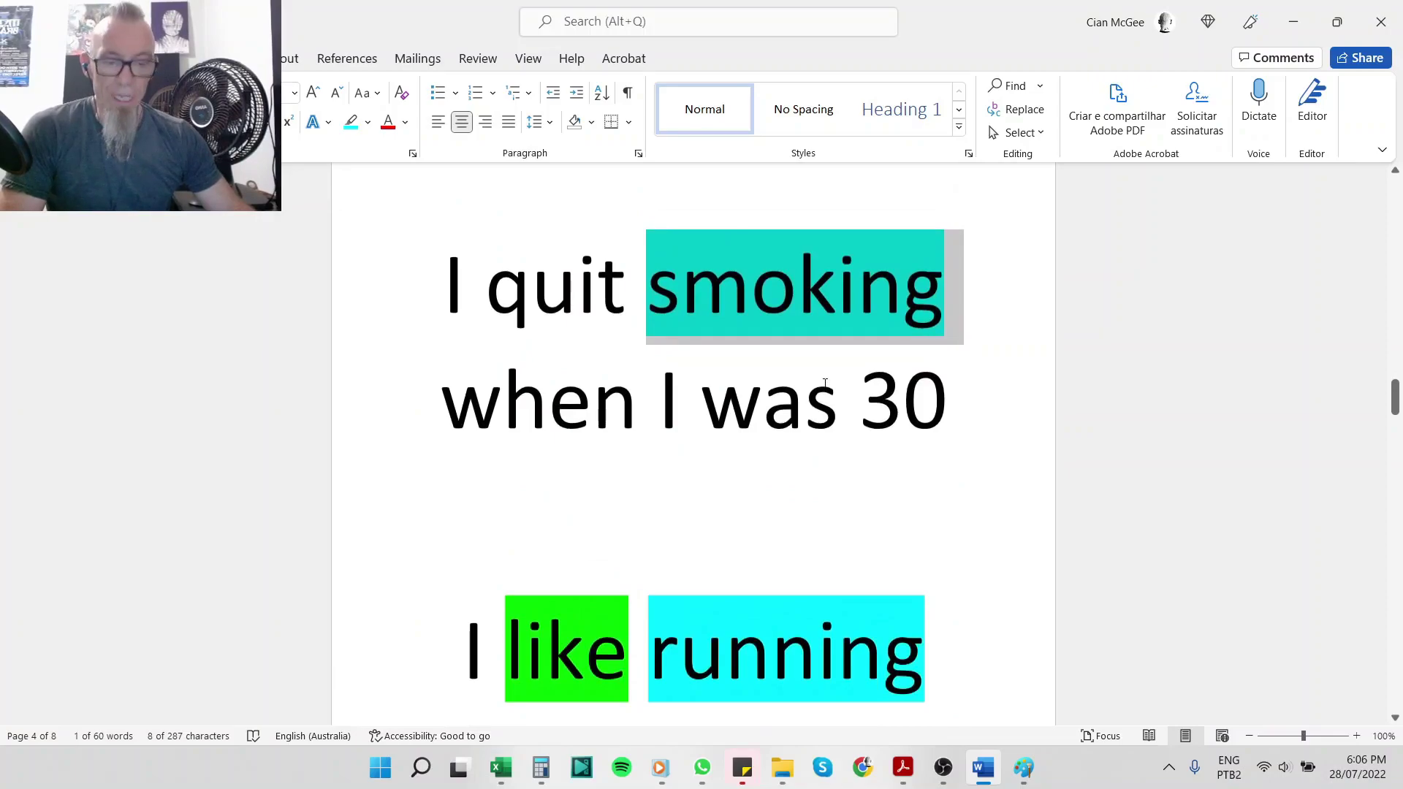
{"action": "scroll", "coordinate": [847, 599], "scroll_direction": "up", "scroll_amount": 10}
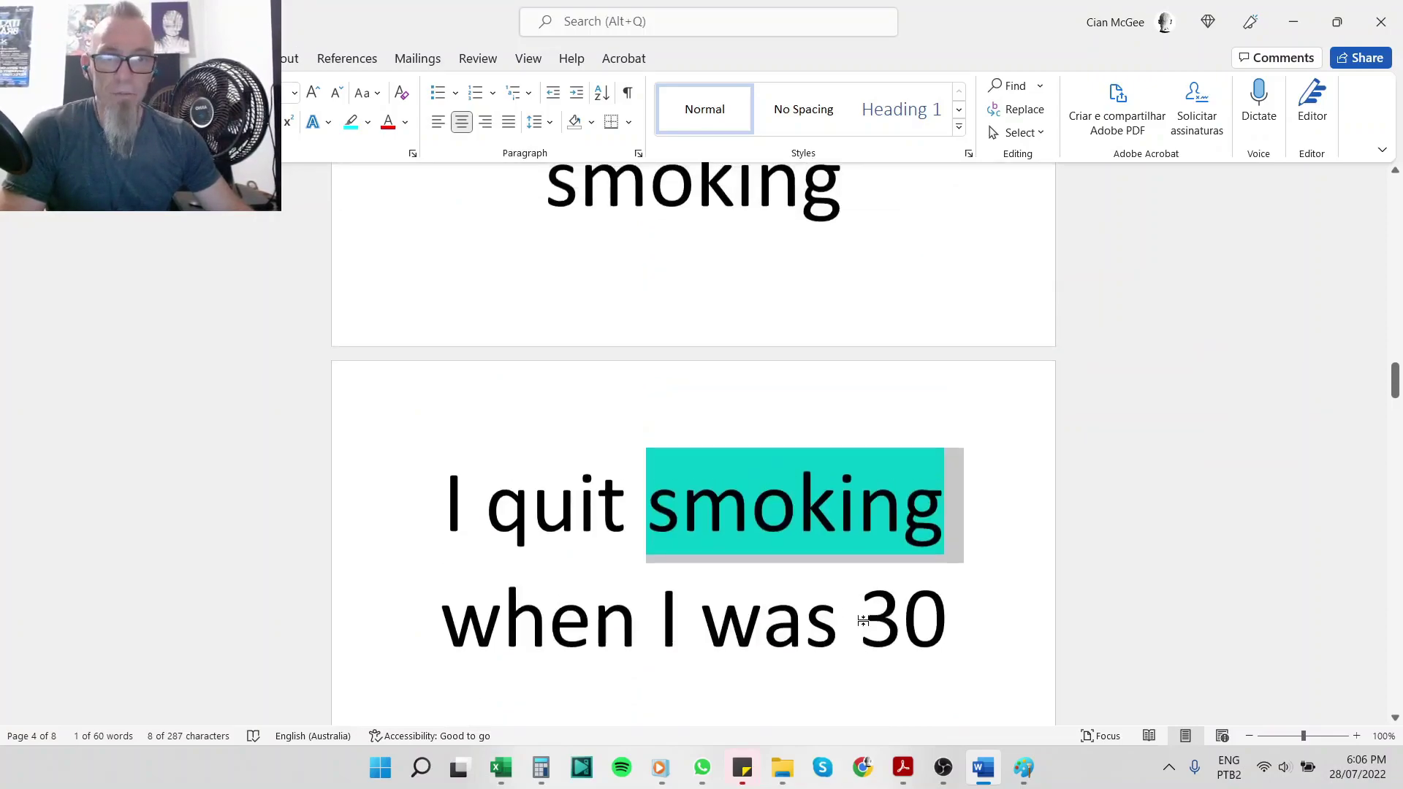
{"action": "scroll", "coordinate": [850, 609], "scroll_direction": "up", "scroll_amount": 5}
{"action": "scroll", "coordinate": [825, 599], "scroll_direction": "up", "scroll_amount": 10}
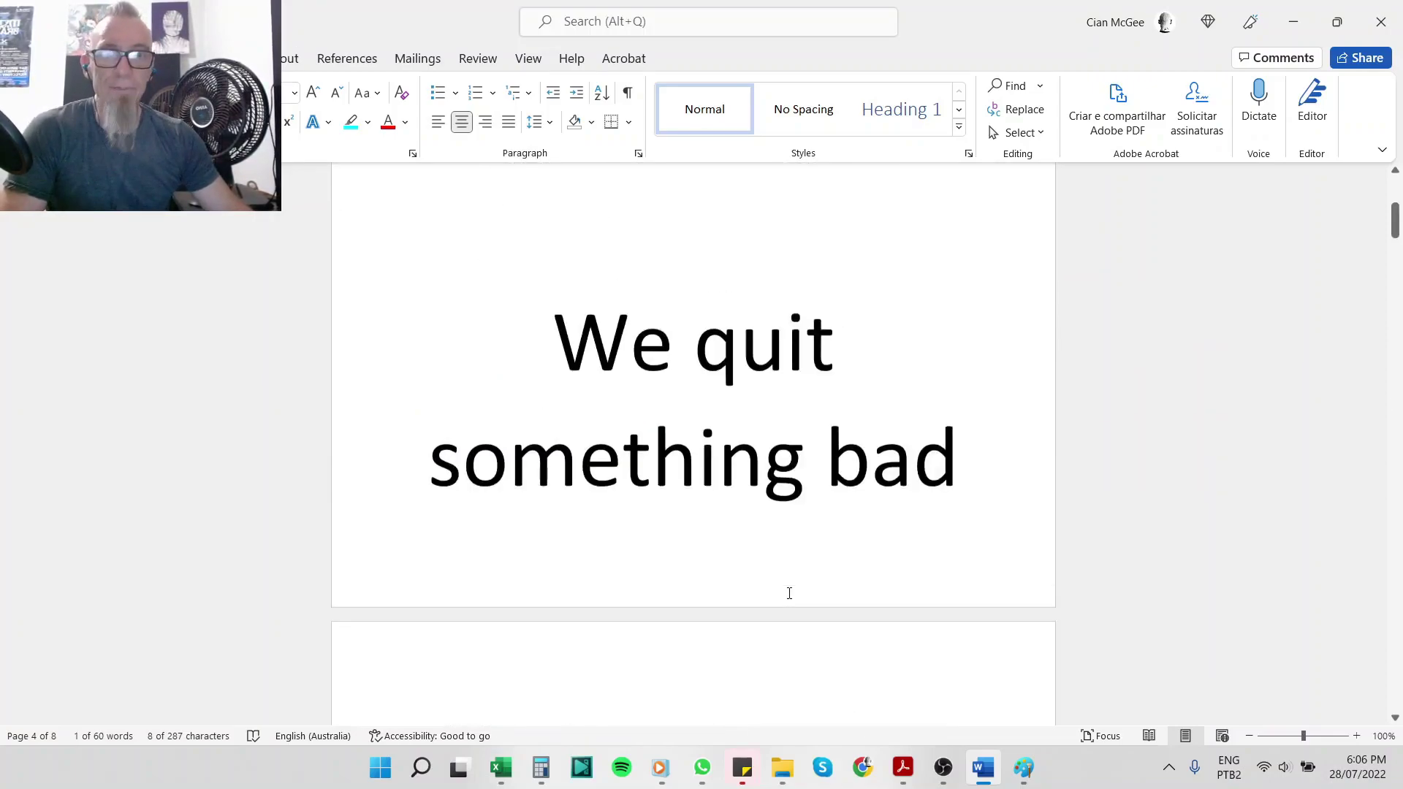
{"action": "scroll", "coordinate": [789, 593], "scroll_direction": "up", "scroll_amount": 10}
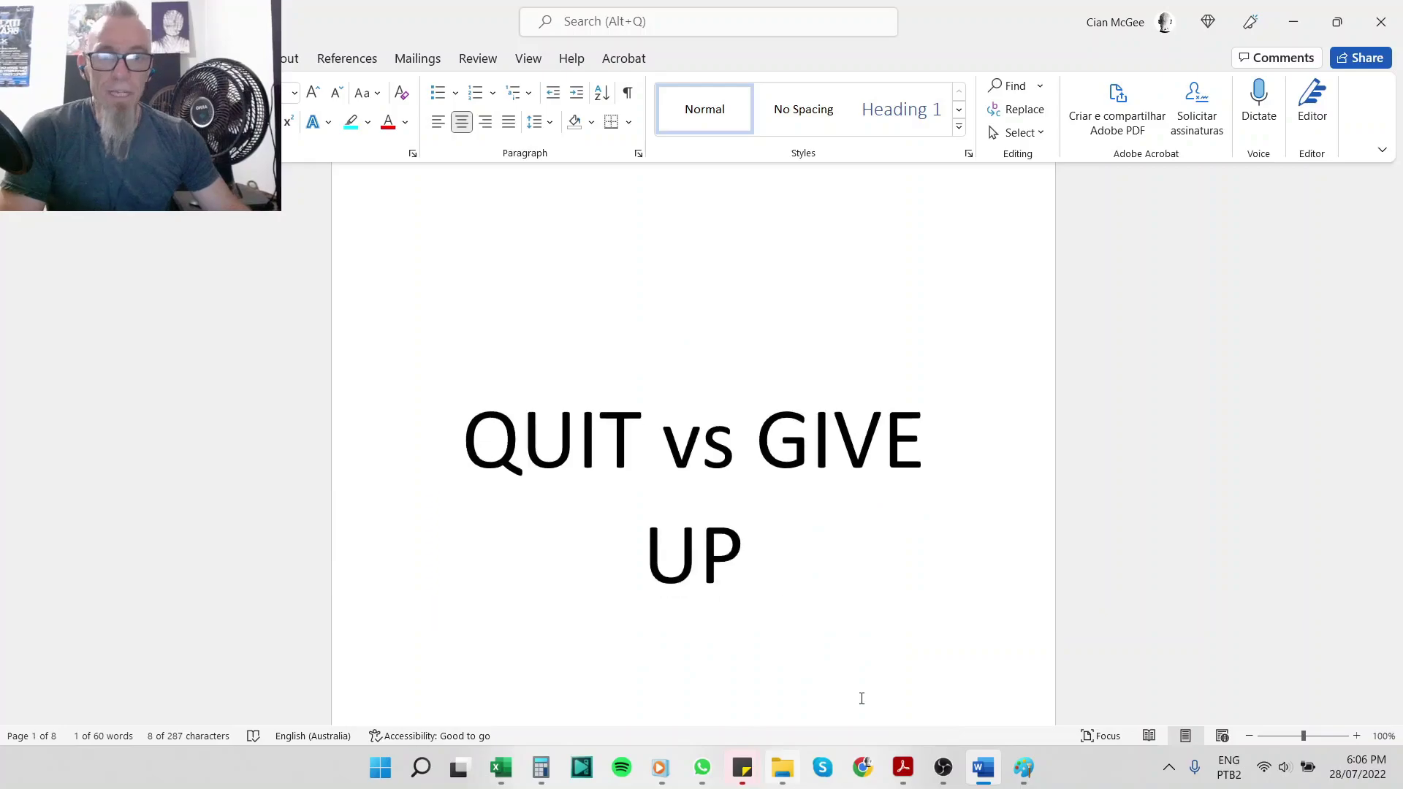
In Paint, draw two arrows out of the GIVE UP box, one rightward and one downward
{"action": "left_click", "coordinate": [1021, 772]}
{"action": "scroll", "coordinate": [856, 473], "scroll_direction": "up", "scroll_amount": 3}
{"action": "left_click_drag", "start_coordinate": [388, 453], "coordinate": [325, 460]}
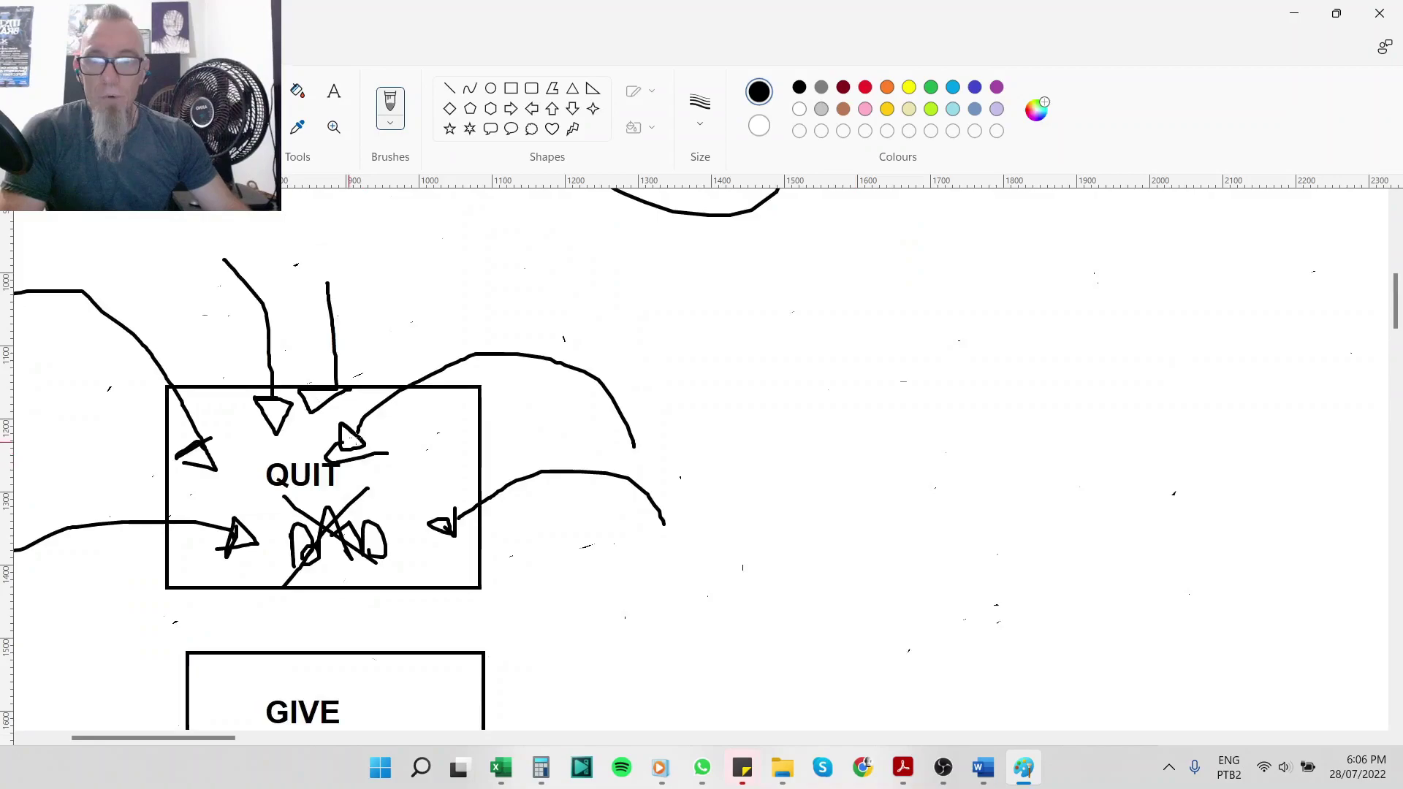
{"action": "scroll", "coordinate": [351, 438], "scroll_direction": "down", "scroll_amount": 9}
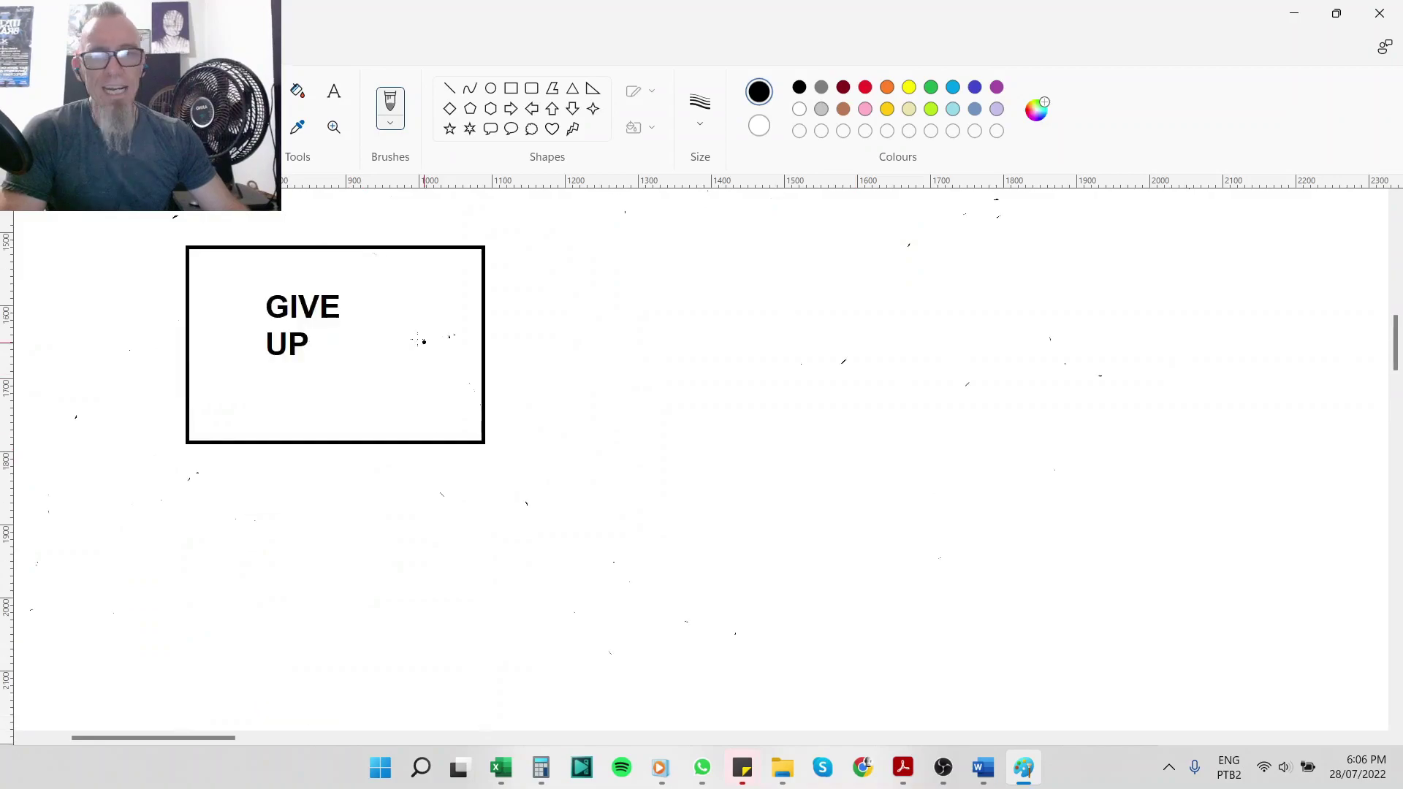
{"action": "mouse_move", "coordinate": [401, 351]}
{"action": "left_mouse_down"}
{"action": "mouse_move", "coordinate": [745, 447]}
{"action": "mouse_move", "coordinate": [706, 460]}
{"action": "left_mouse_up"}
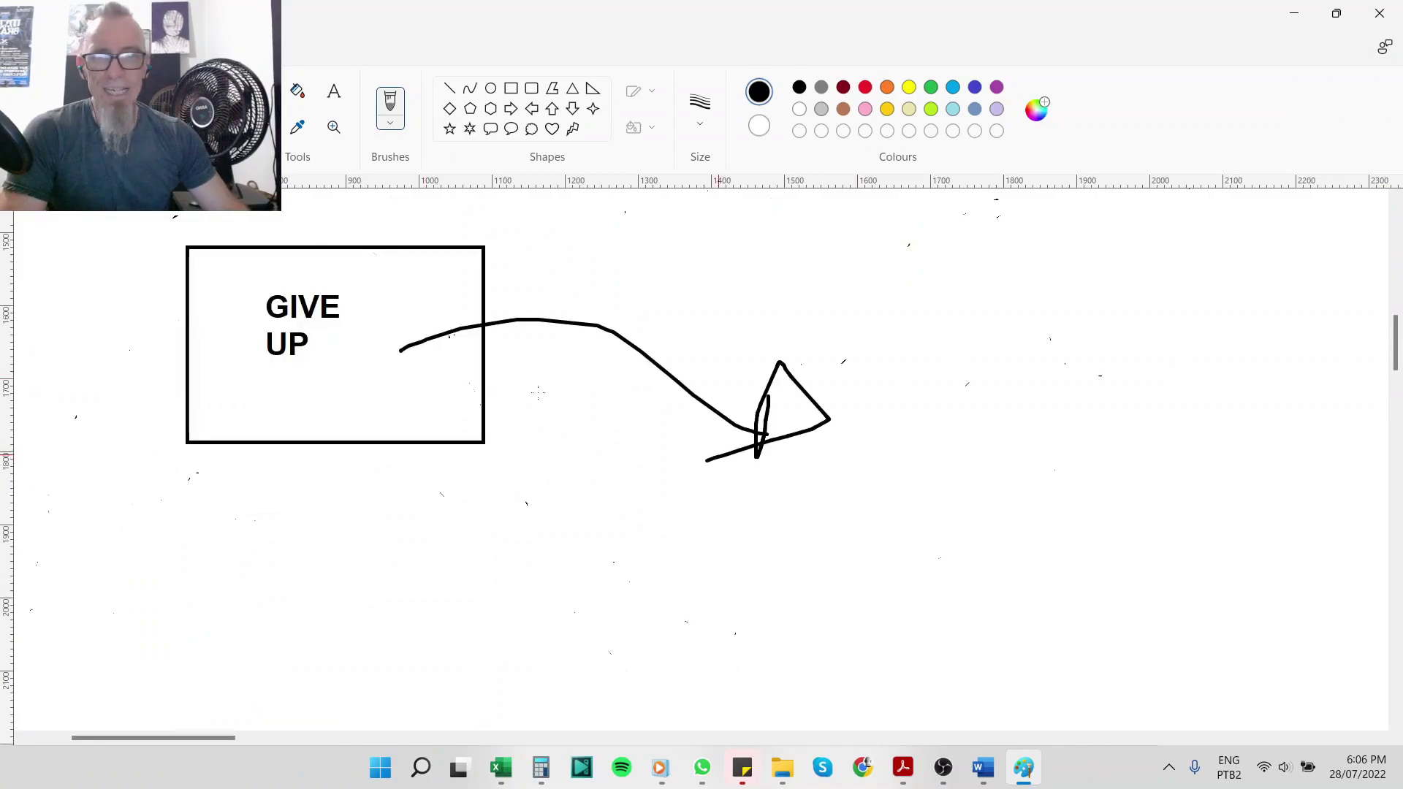
{"action": "left_click_drag", "start_coordinate": [400, 406], "coordinate": [606, 493]}
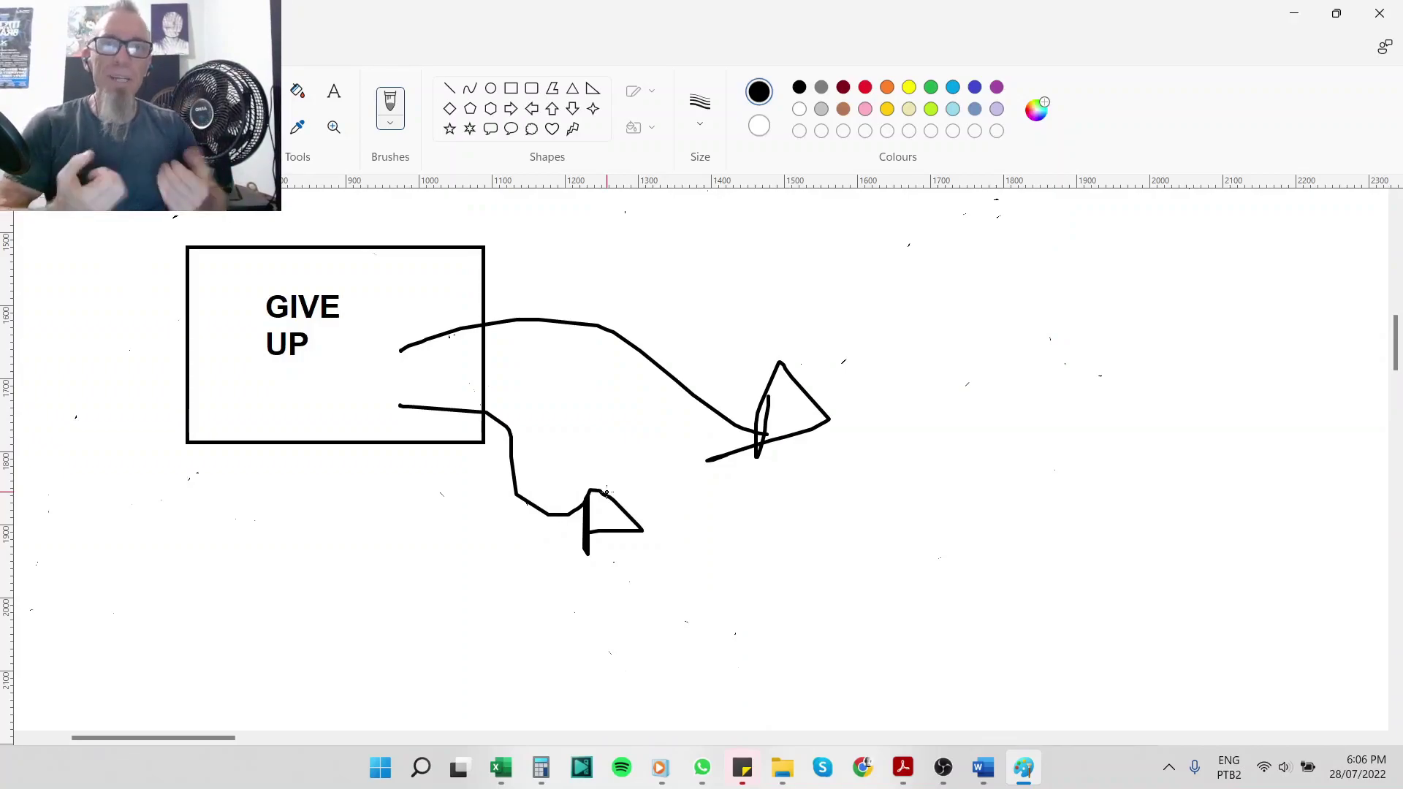
Return to the Word document and place the cursor on blank page 6
{"action": "key", "text": "alt+Tab"}
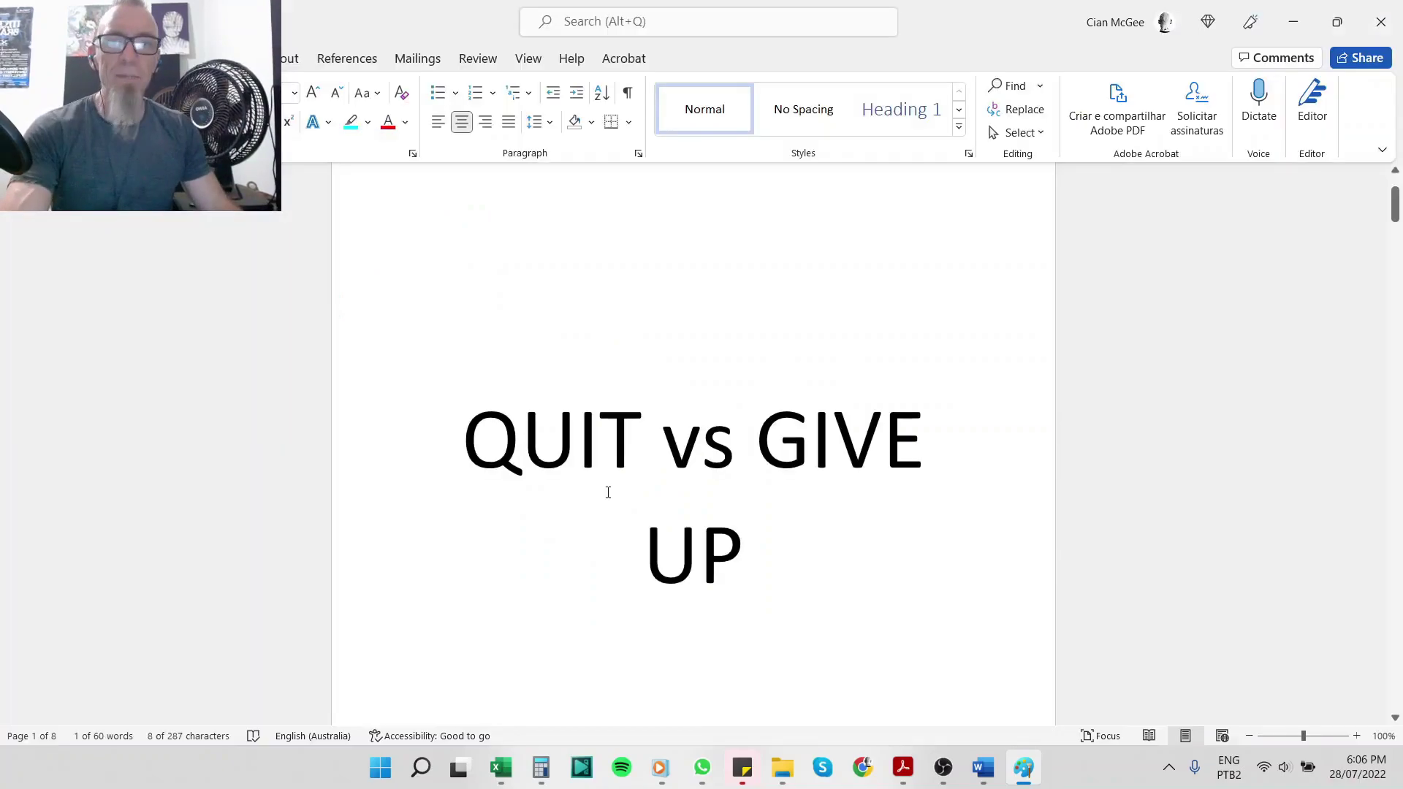
{"action": "scroll", "coordinate": [608, 492], "scroll_direction": "down", "scroll_amount": 8}
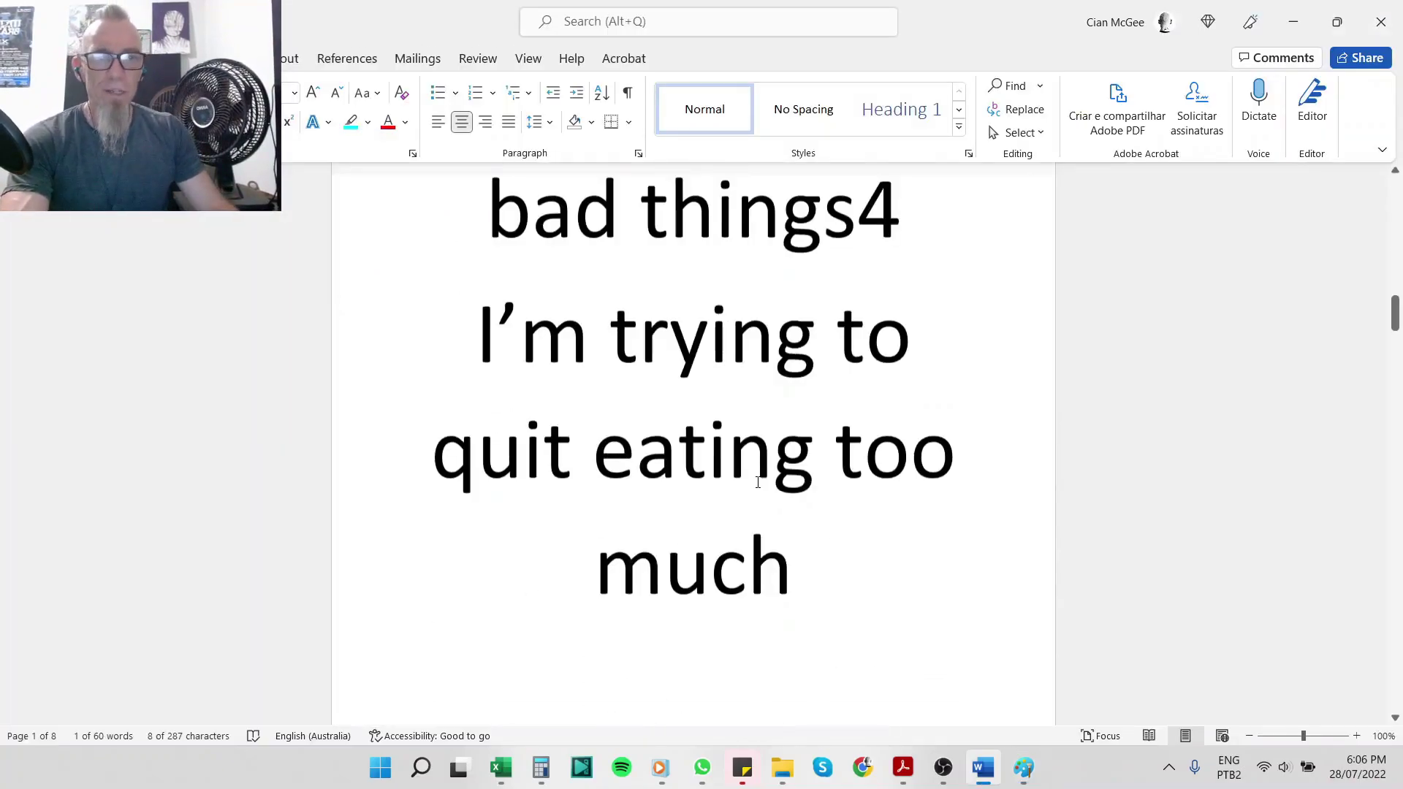
{"action": "scroll", "coordinate": [757, 483], "scroll_direction": "down", "scroll_amount": 10}
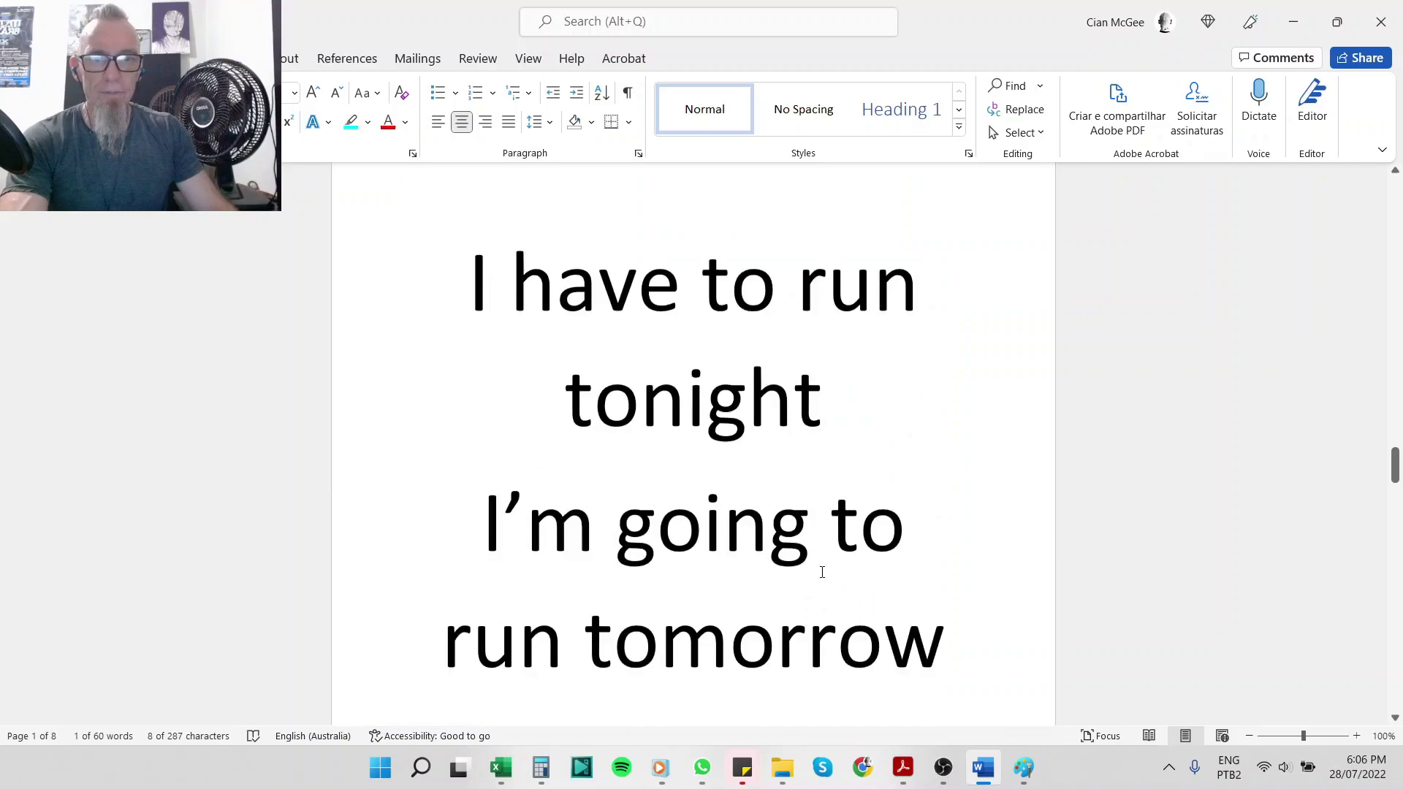
{"action": "scroll", "coordinate": [822, 572], "scroll_direction": "down", "scroll_amount": 5}
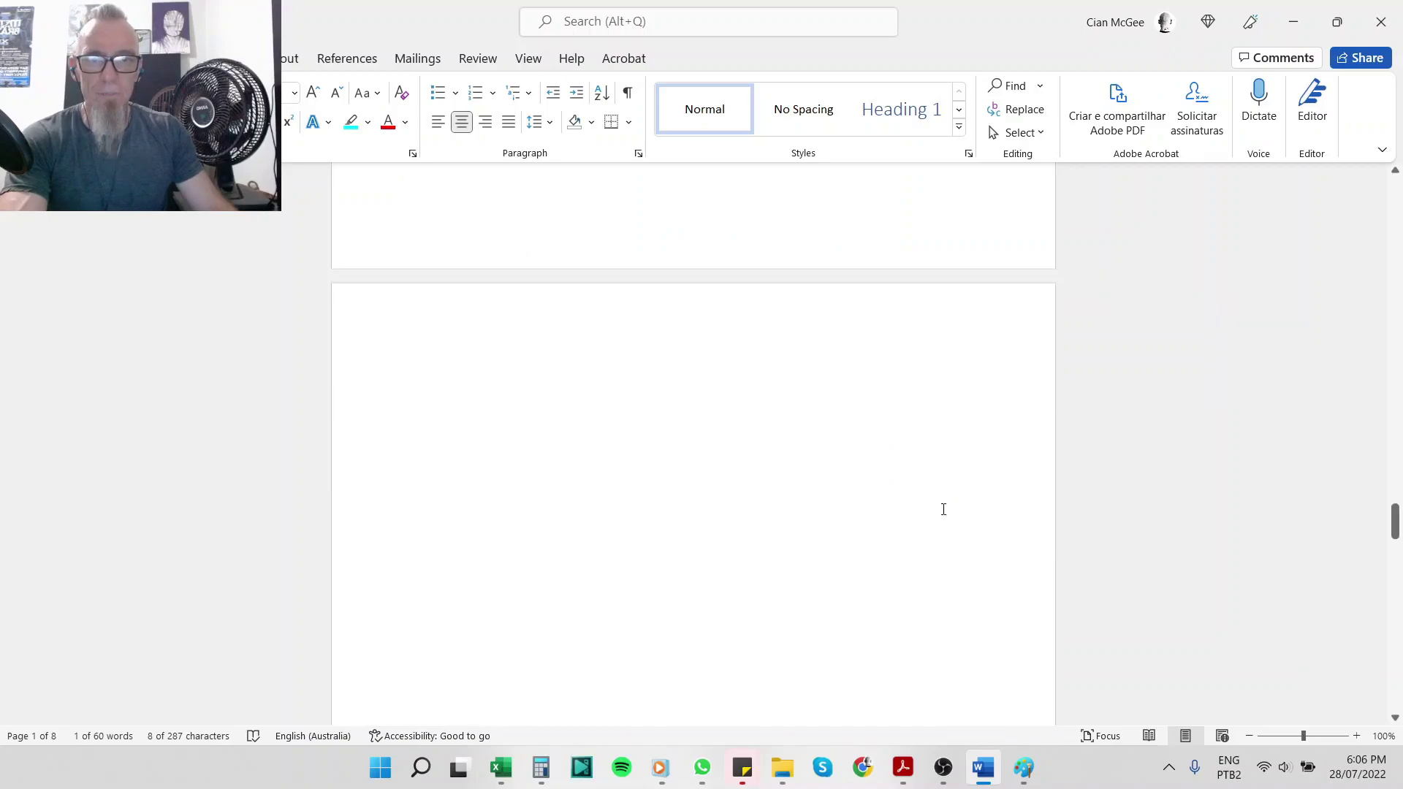
{"action": "left_click", "coordinate": [927, 429]}
Type 'We quit things that are bad for us' and 'We give up things that are good for us' on separate lines
{"action": "type", "text": "We qu"}
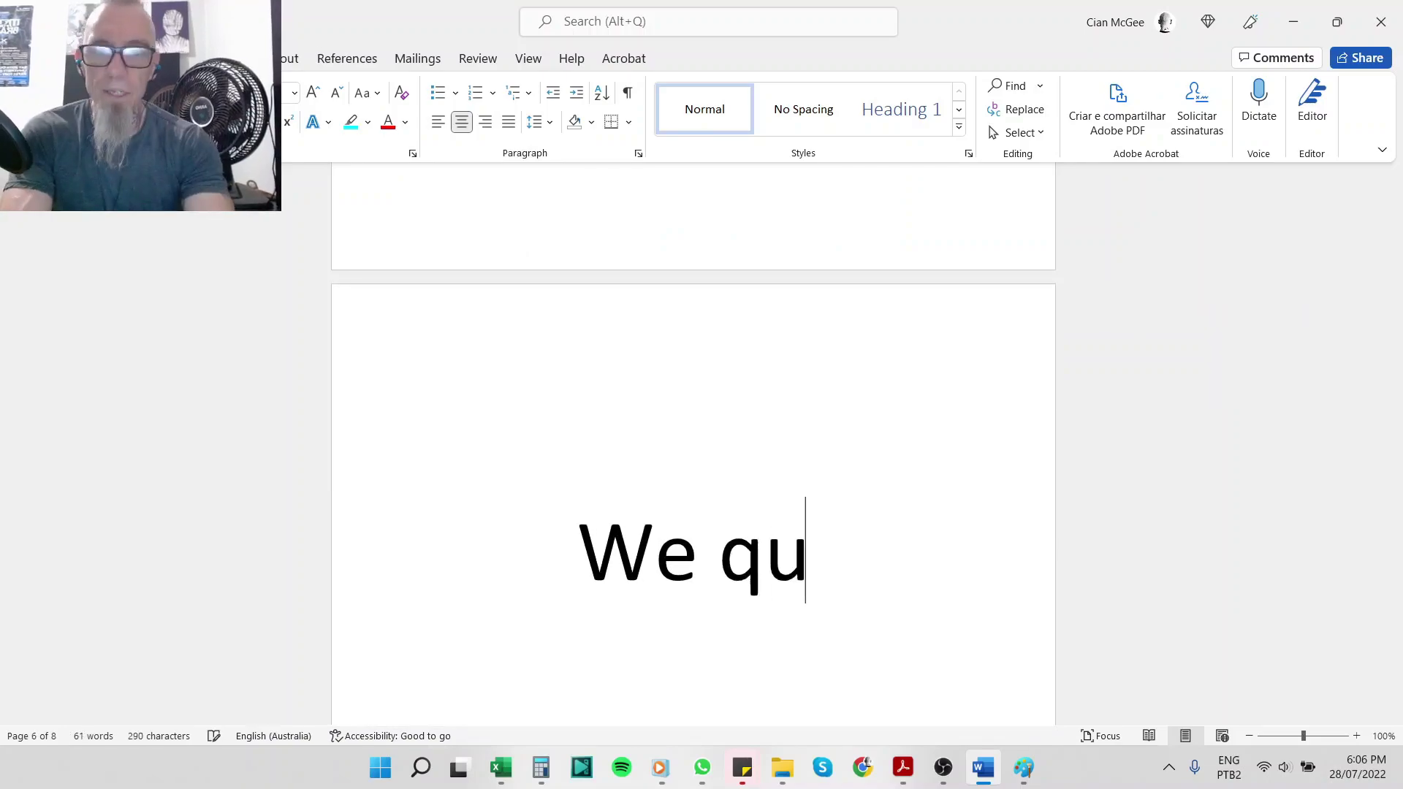
{"action": "type", "text": "it things that "}
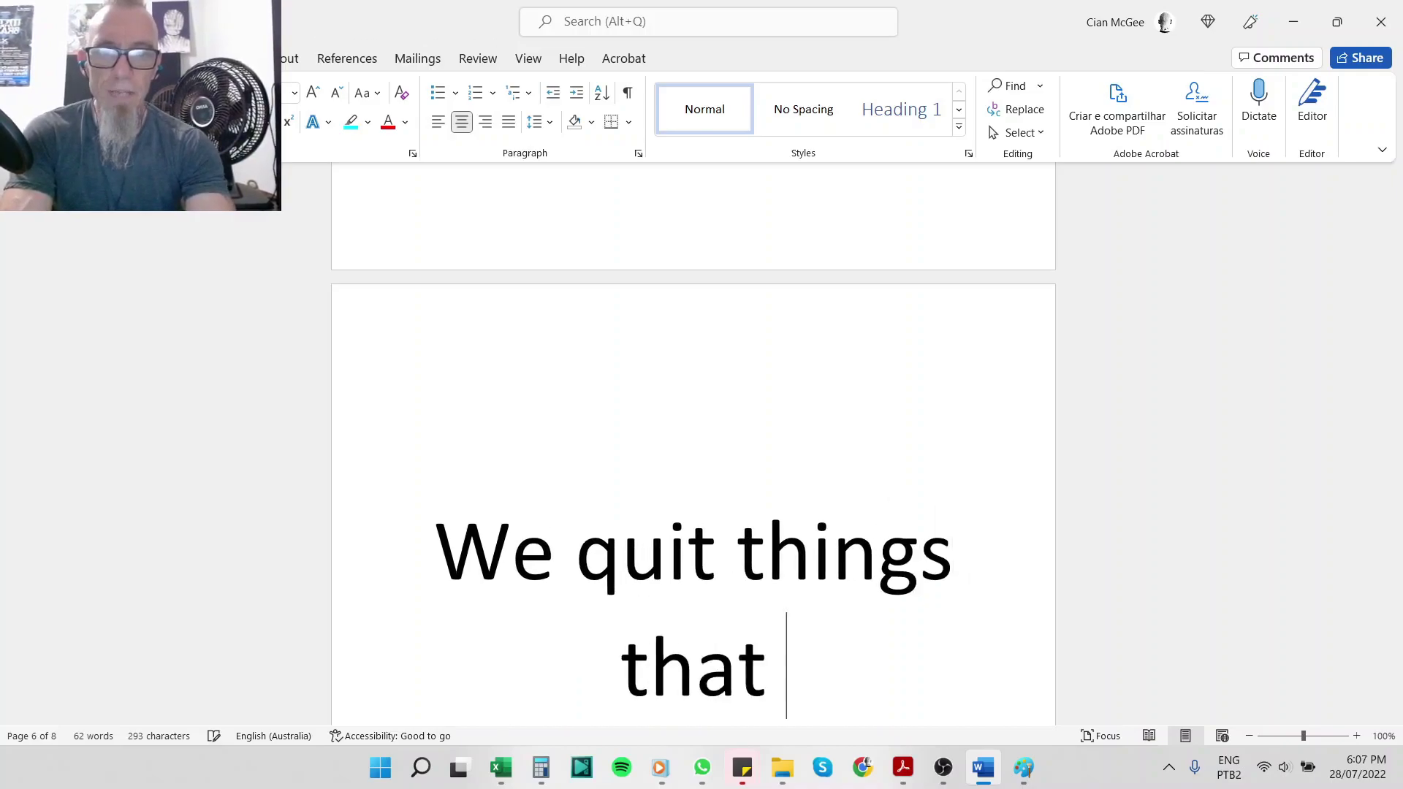
{"action": "type", "text": "w"}
{"action": "key", "text": "BackSpace"}
{"action": "type", "text": "are bad fo"}
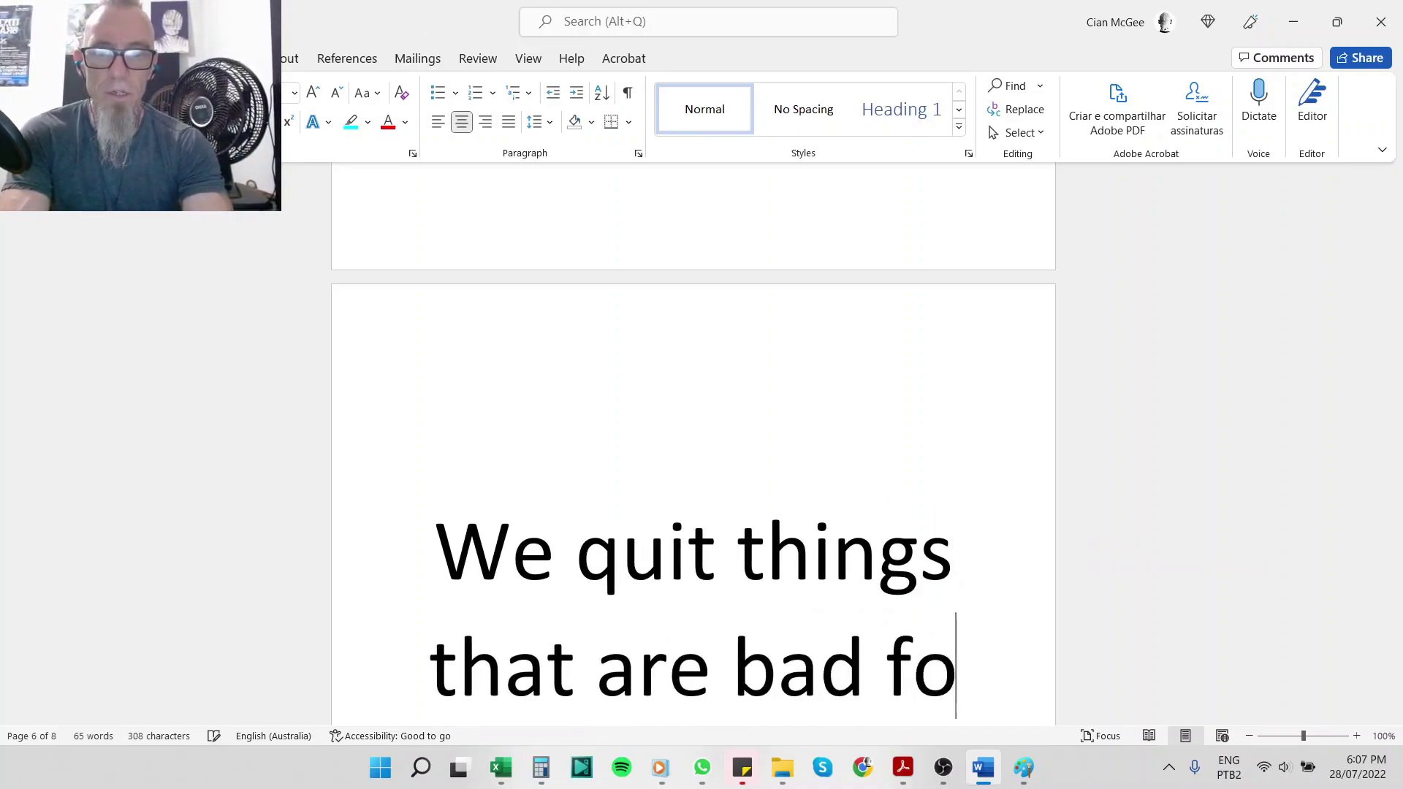
{"action": "type", "text": "r us"}
{"action": "key", "text": "Return"}
{"action": "type", "text": "We "}
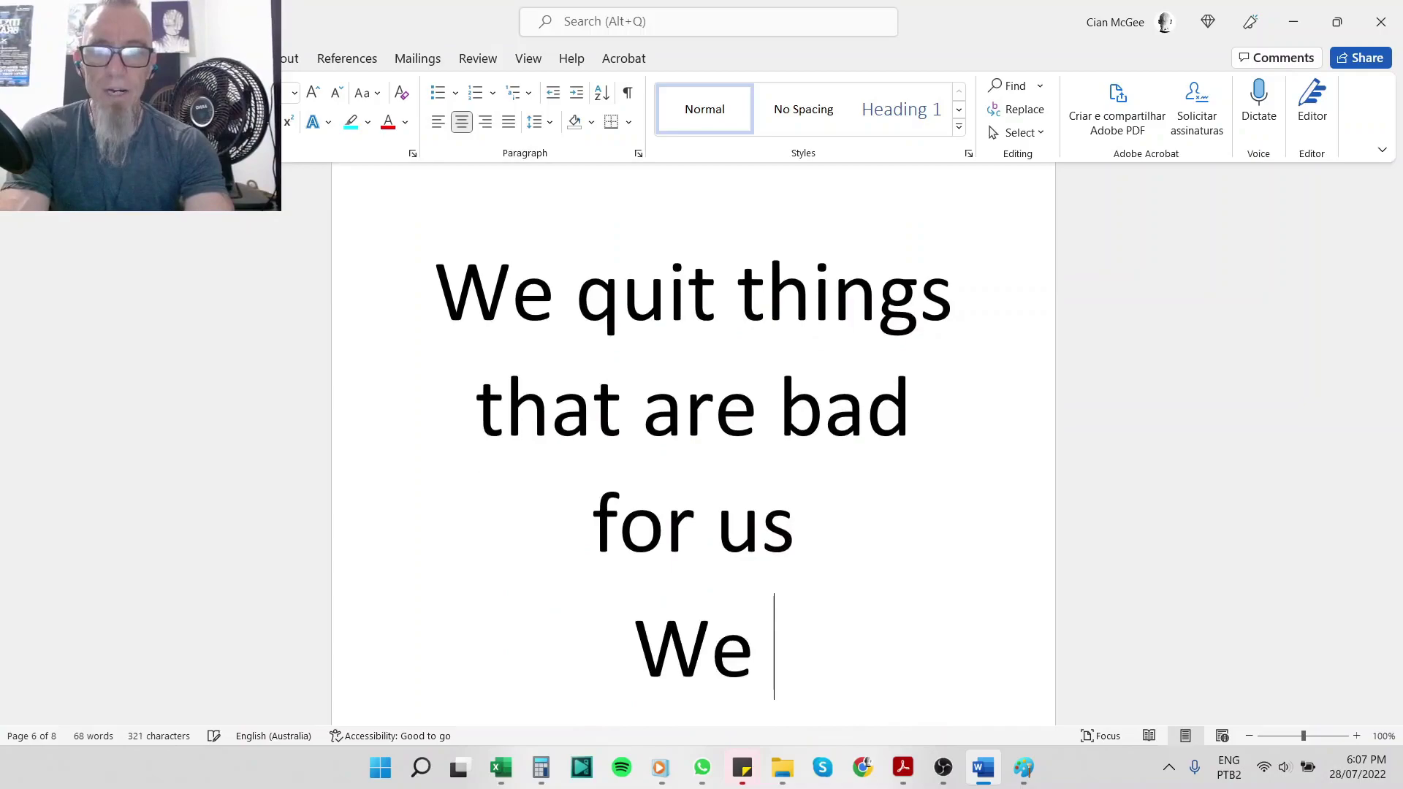
{"action": "type", "text": "give up thin"}
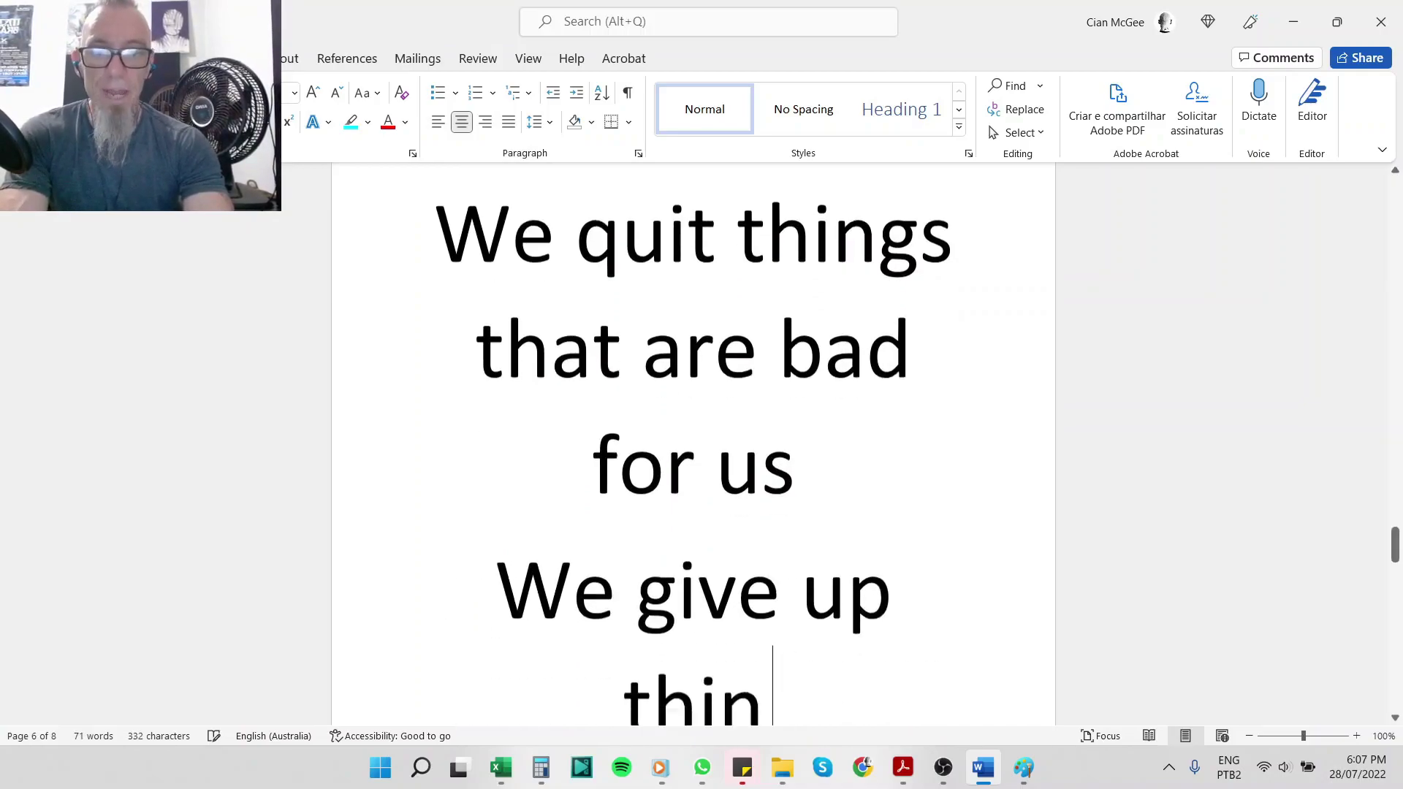
{"action": "type", "text": "gs that are "}
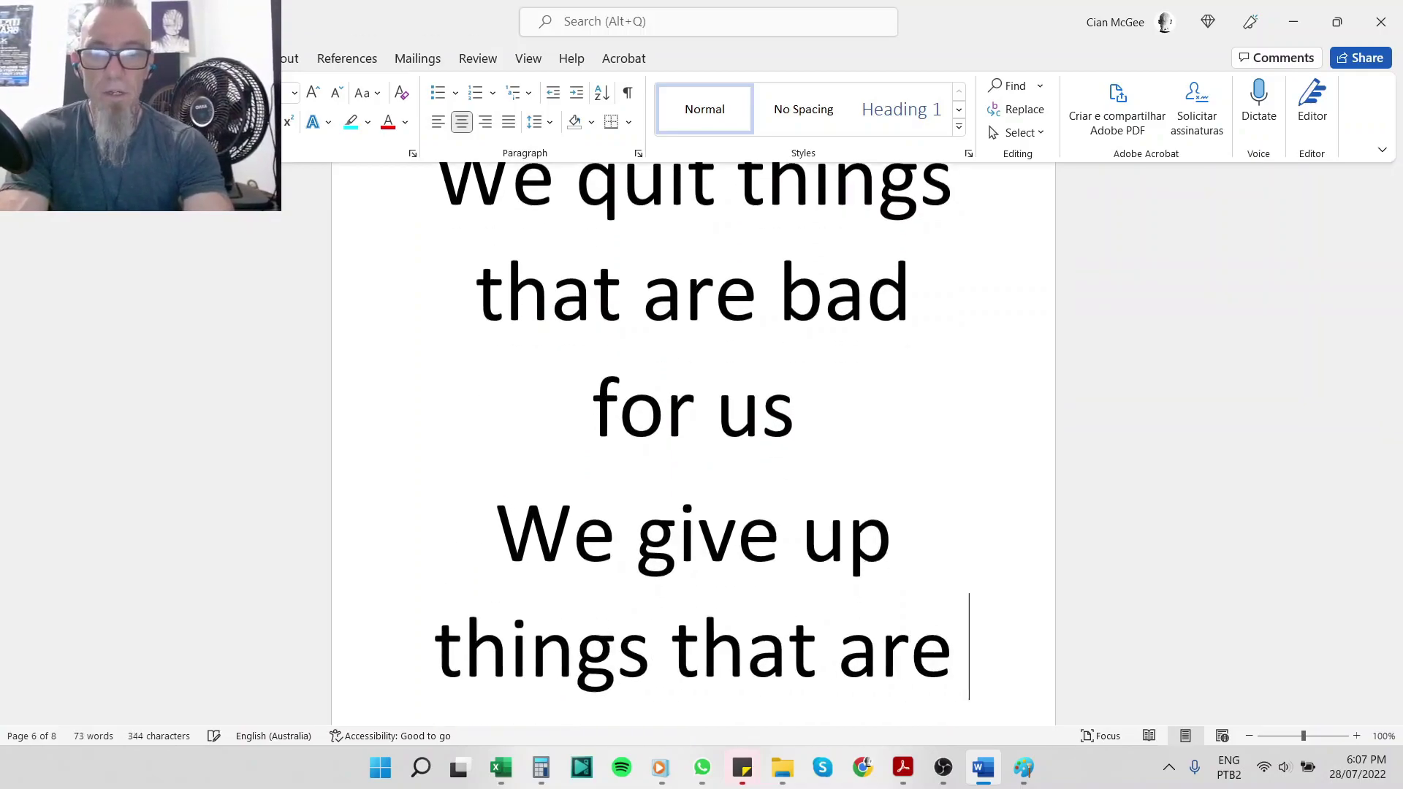
{"action": "type", "text": "good for us"}
{"action": "key", "text": "Return"}
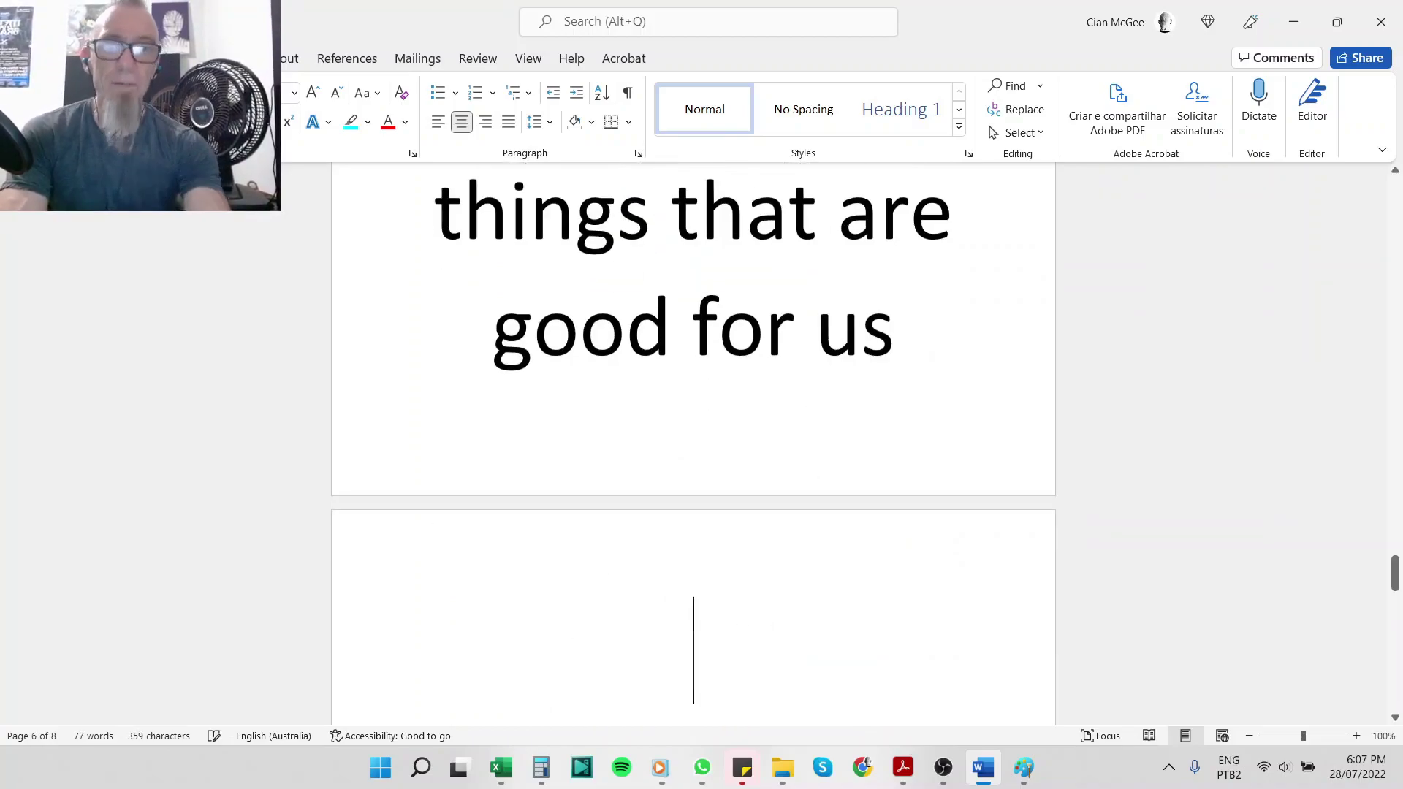
{"action": "scroll", "coordinate": [906, 395], "scroll_direction": "up", "scroll_amount": 3}
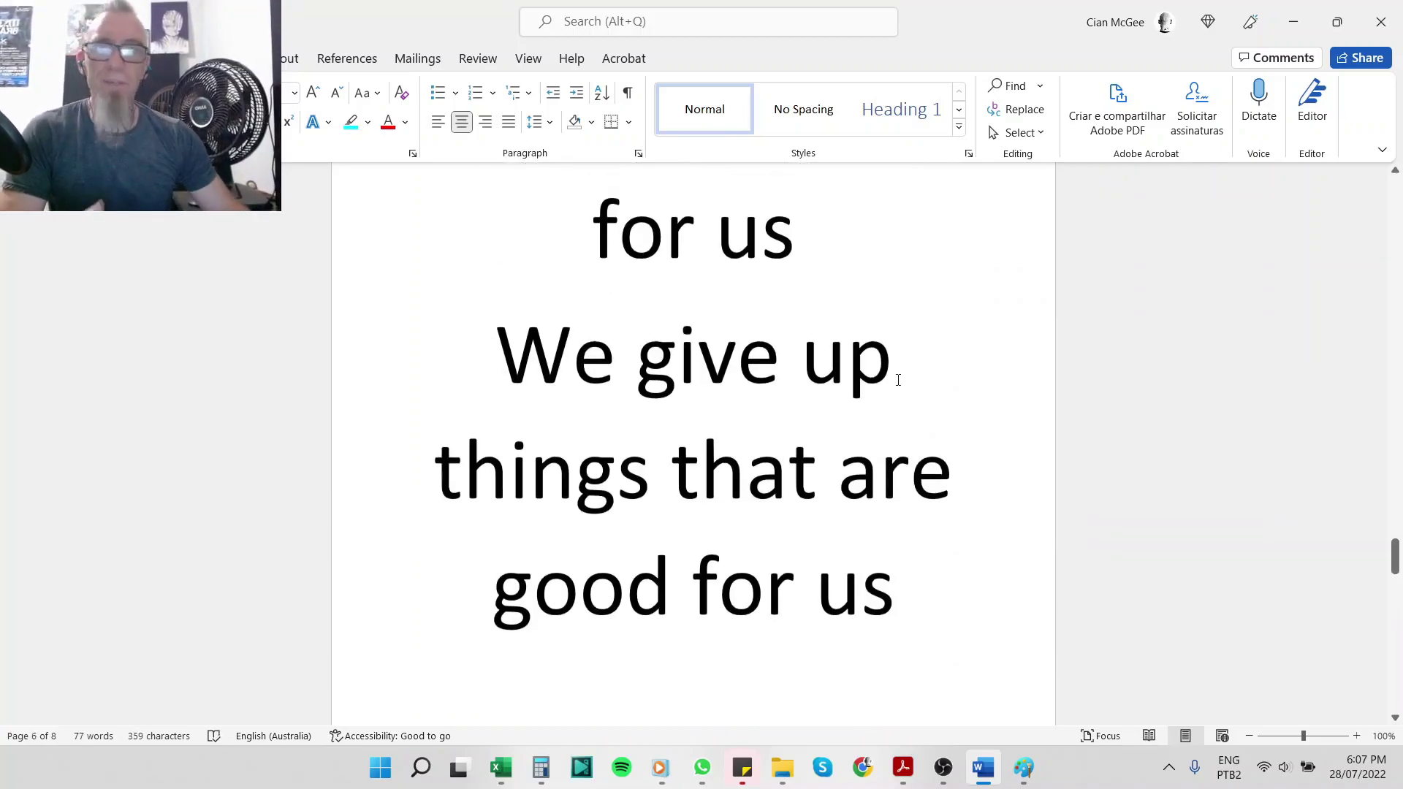
{"action": "scroll", "coordinate": [897, 373], "scroll_direction": "down", "scroll_amount": 1}
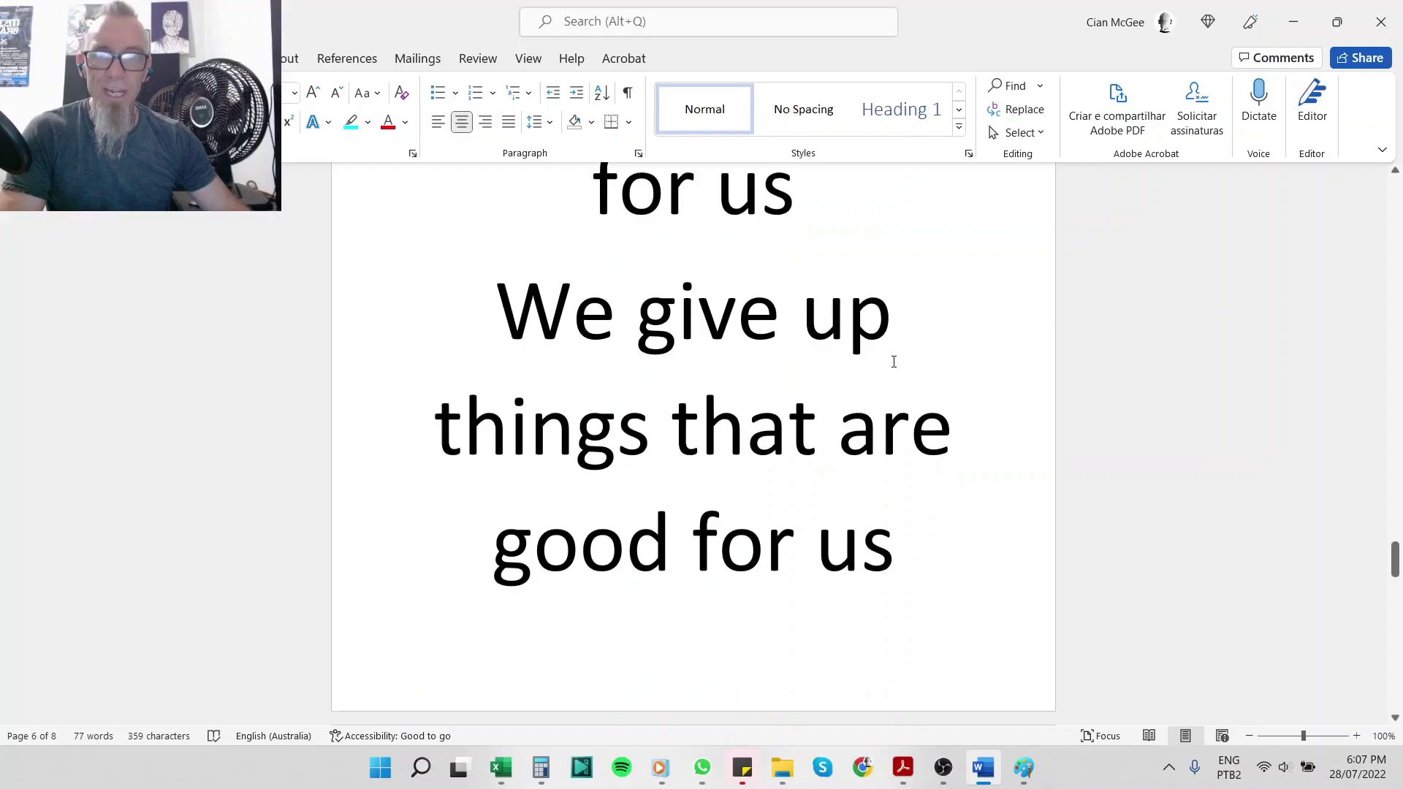
{"action": "scroll", "coordinate": [894, 362], "scroll_direction": "down", "scroll_amount": 1}
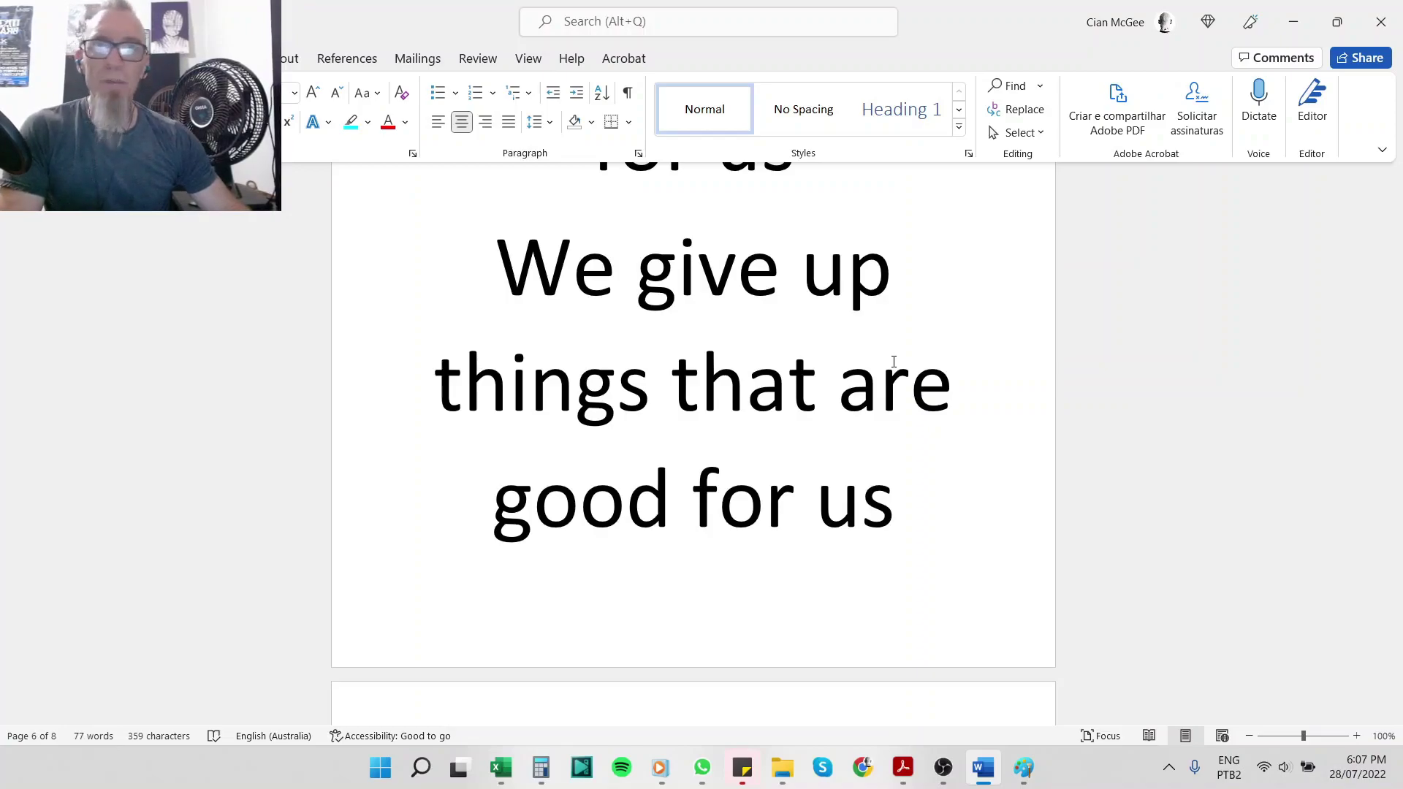
{"action": "scroll", "coordinate": [893, 362], "scroll_direction": "up", "scroll_amount": 2}
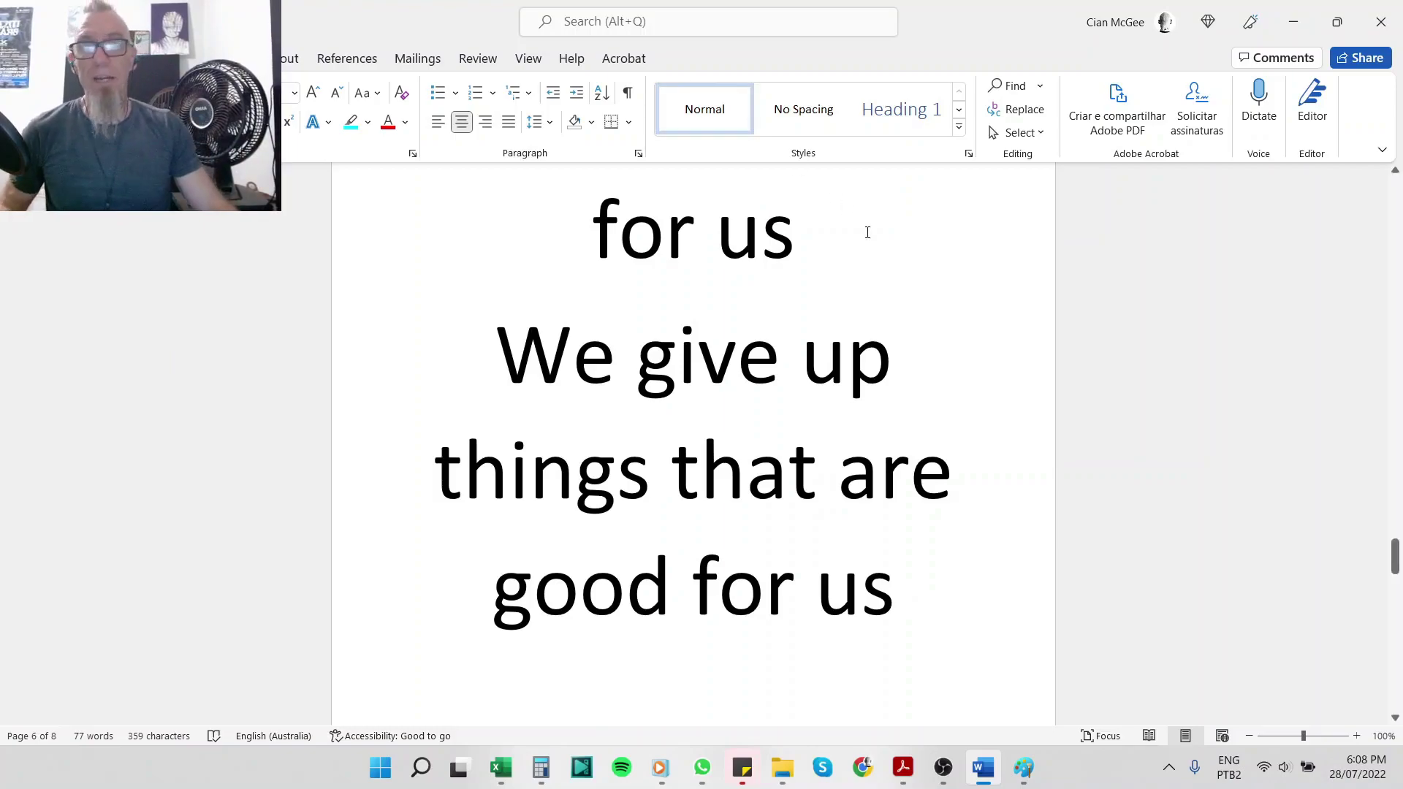
{"action": "left_click_drag", "start_coordinate": [865, 231], "coordinate": [618, 267]}
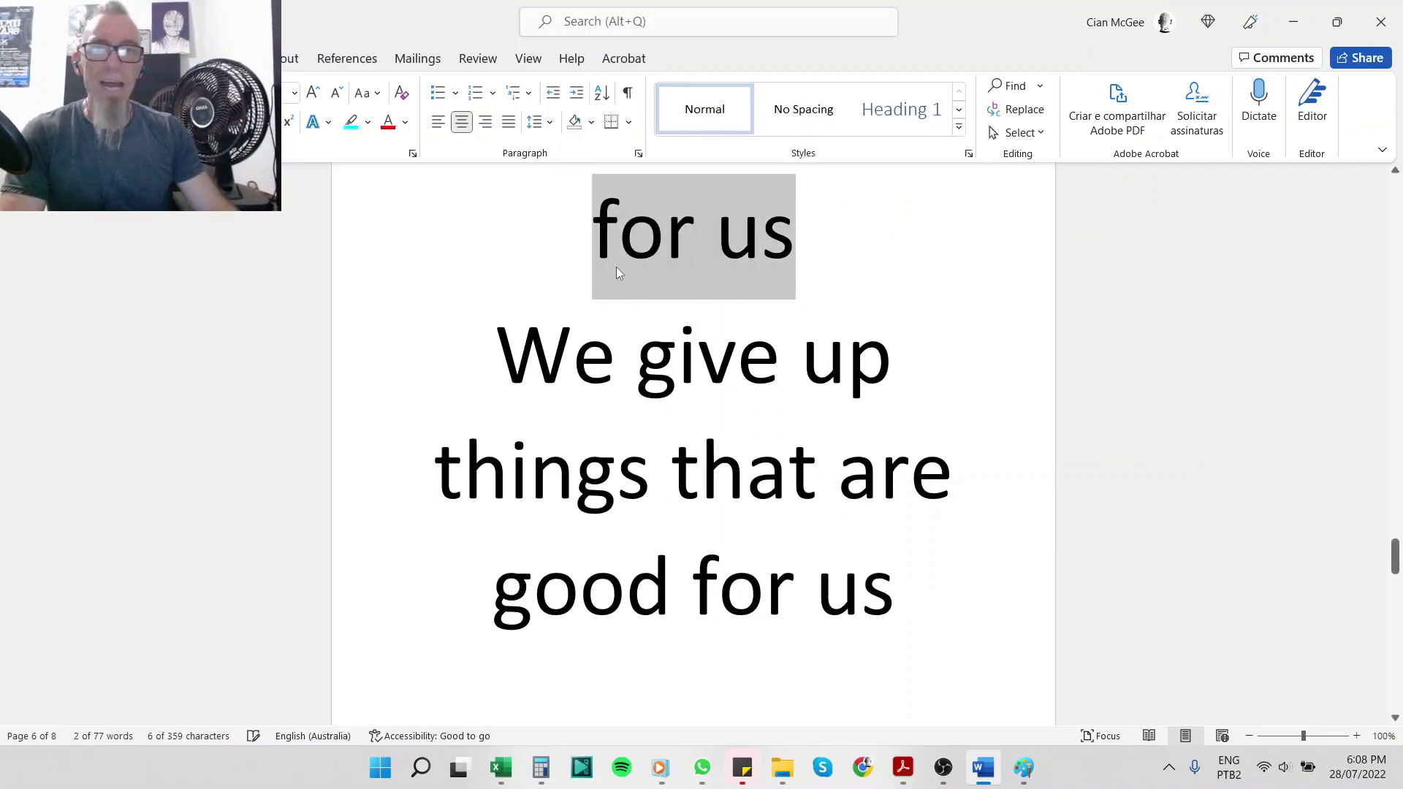
{"action": "scroll", "coordinate": [619, 268], "scroll_direction": "up", "scroll_amount": 2}
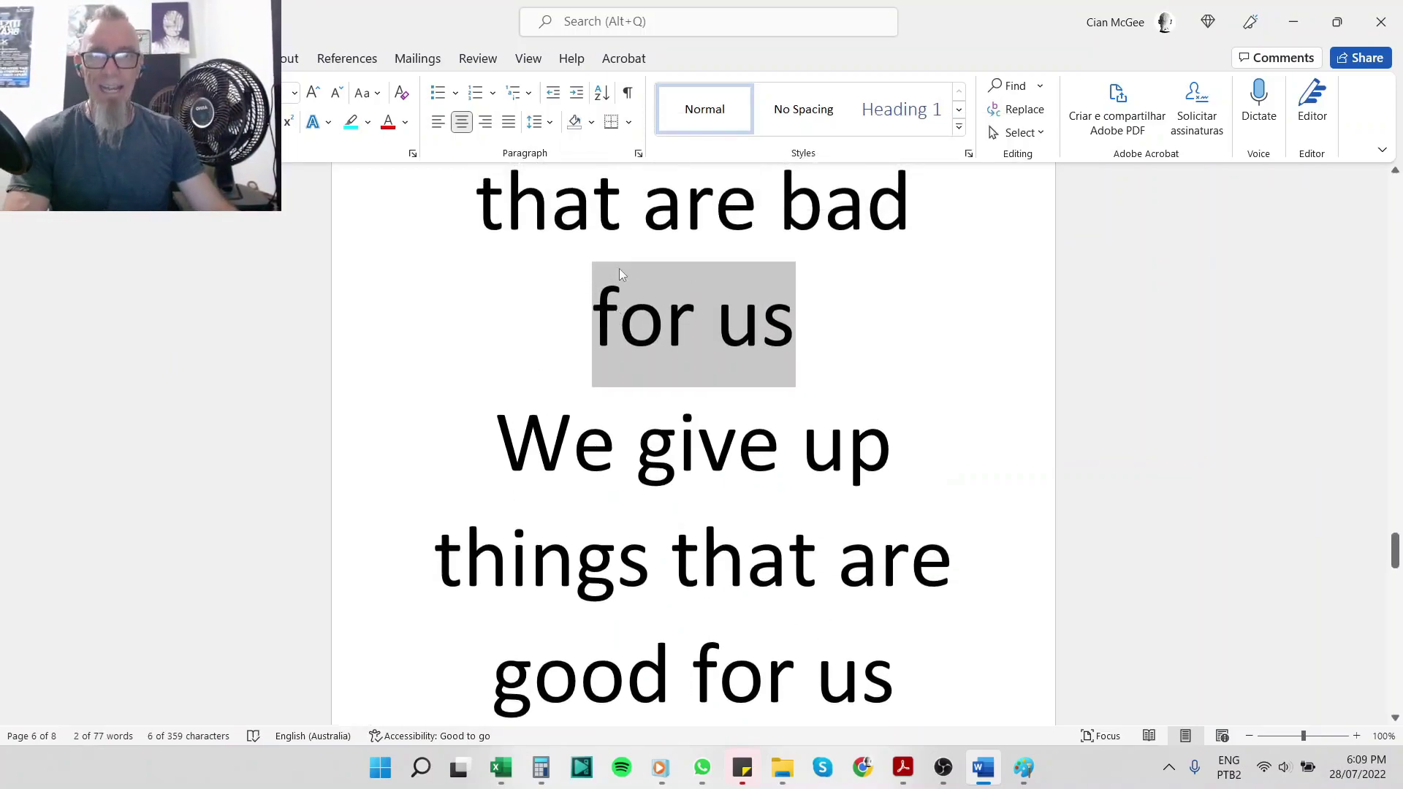
{"action": "scroll", "coordinate": [623, 288], "scroll_direction": "down", "scroll_amount": 2}
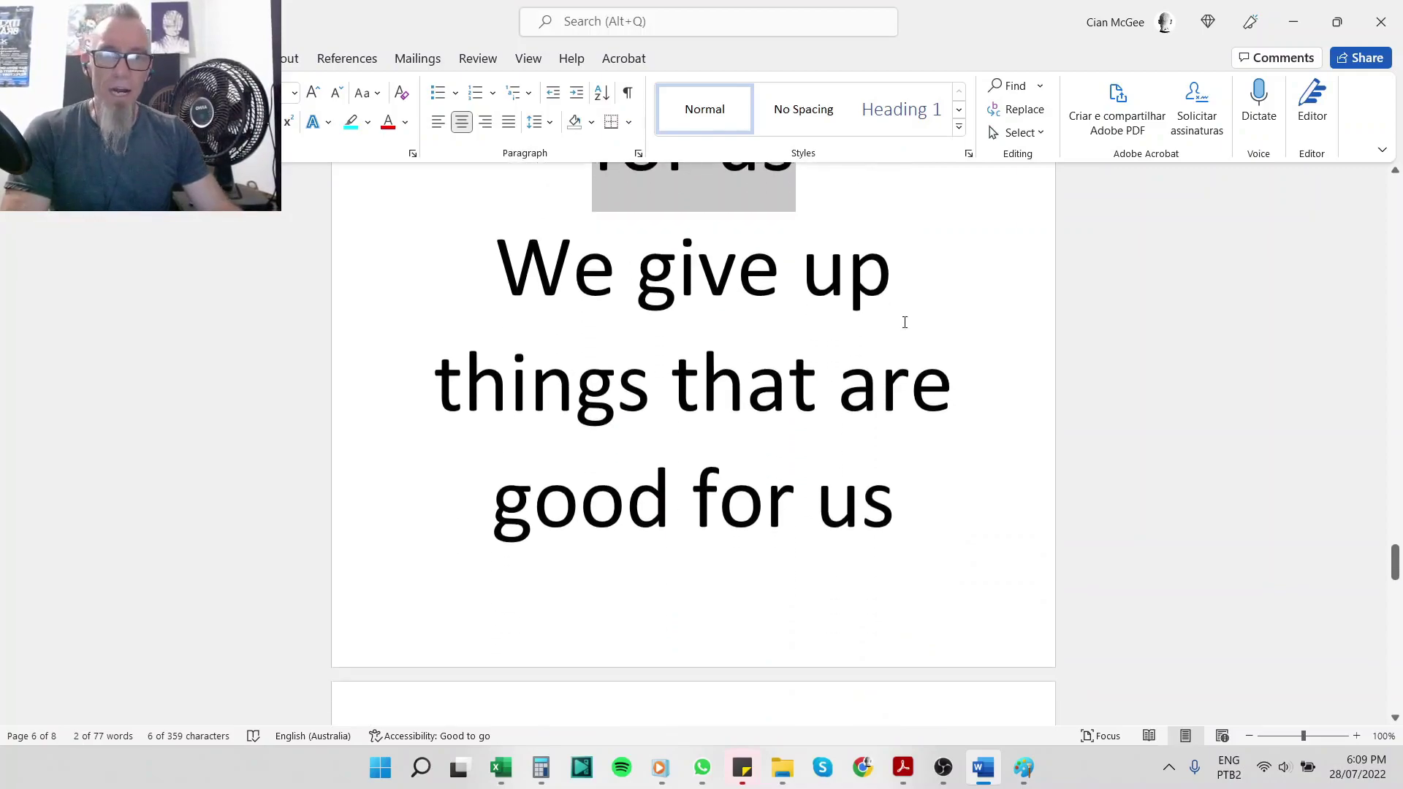
{"action": "scroll", "coordinate": [917, 367], "scroll_direction": "up", "scroll_amount": 1}
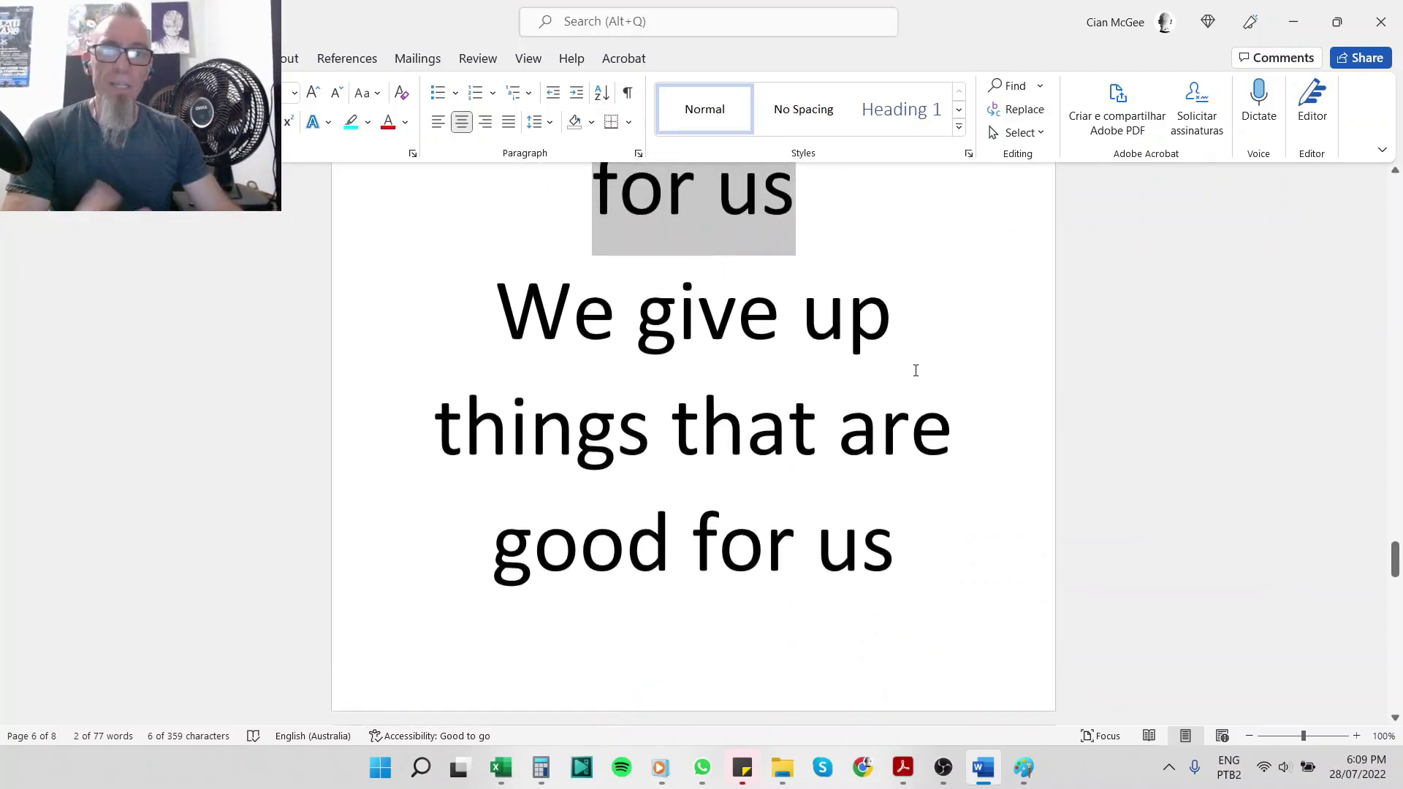
{"action": "double_click", "coordinate": [872, 324]}
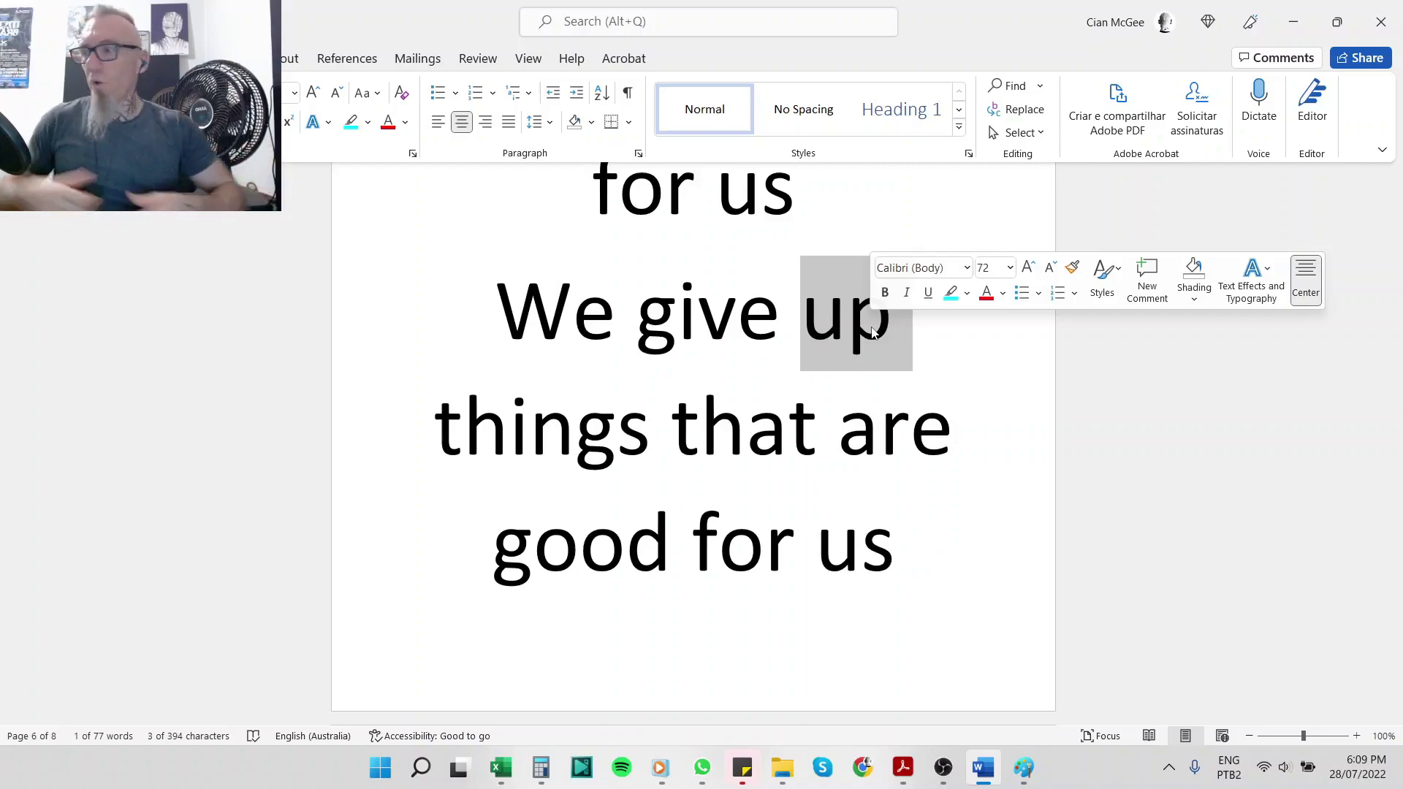
{"action": "scroll", "coordinate": [873, 333], "scroll_direction": "down", "scroll_amount": 1}
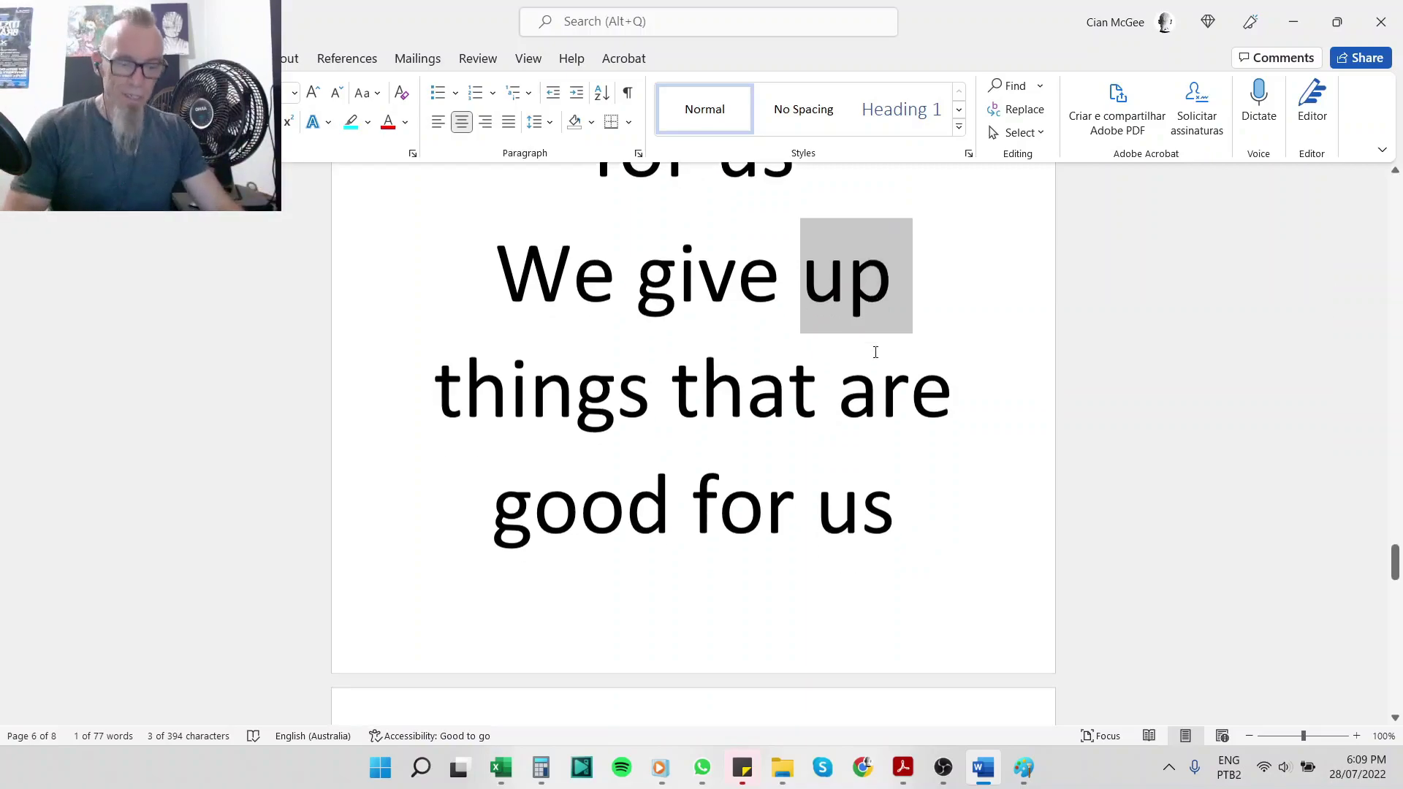
{"action": "left_click", "coordinate": [1024, 486]}
Start a new line reading 'I quit smoking when I was 30'
{"action": "key", "text": "Return"}
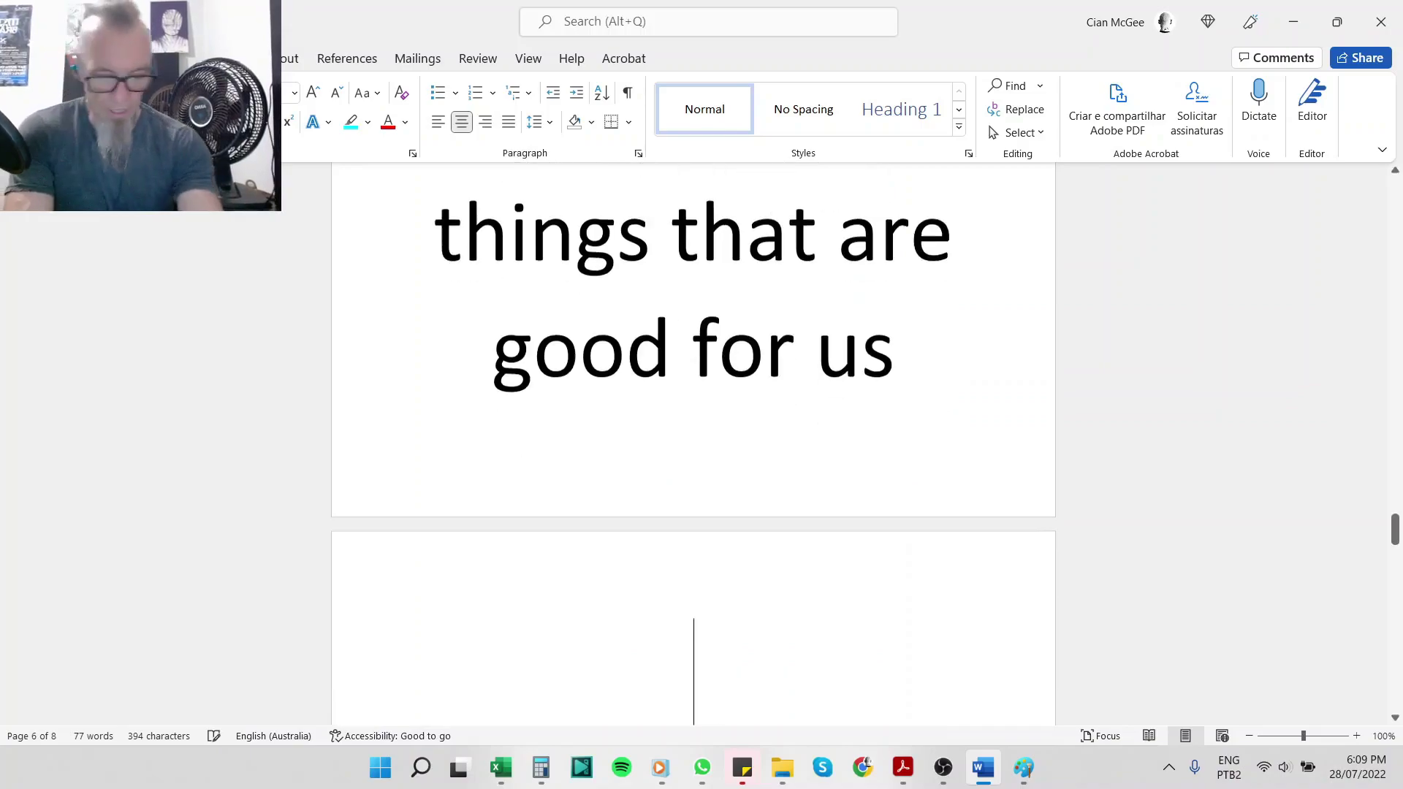
{"action": "type", "text": "O"}
{"action": "key", "text": "BackSpace"}
{"action": "type", "text": "I quit "}
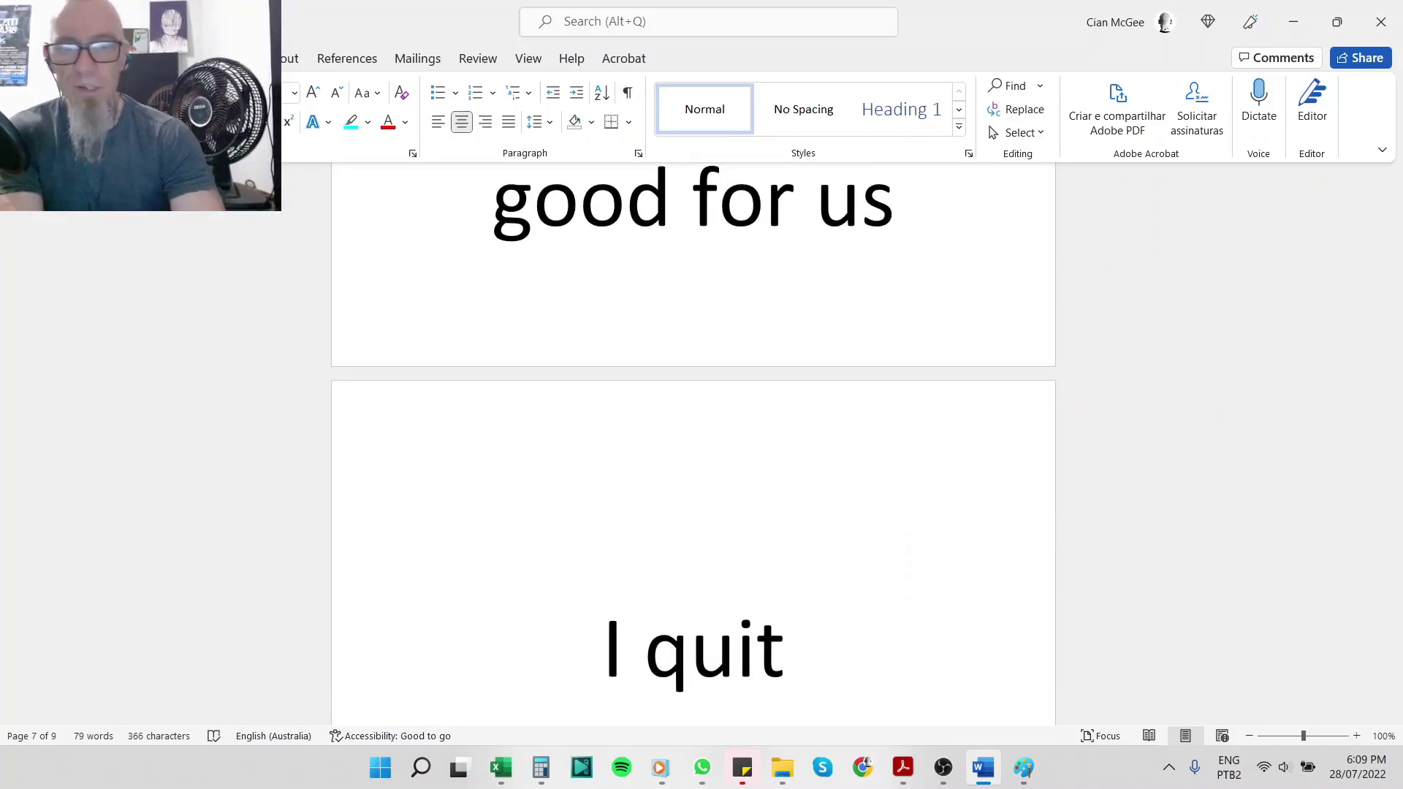
{"action": "type", "text": "smoking when I was "}
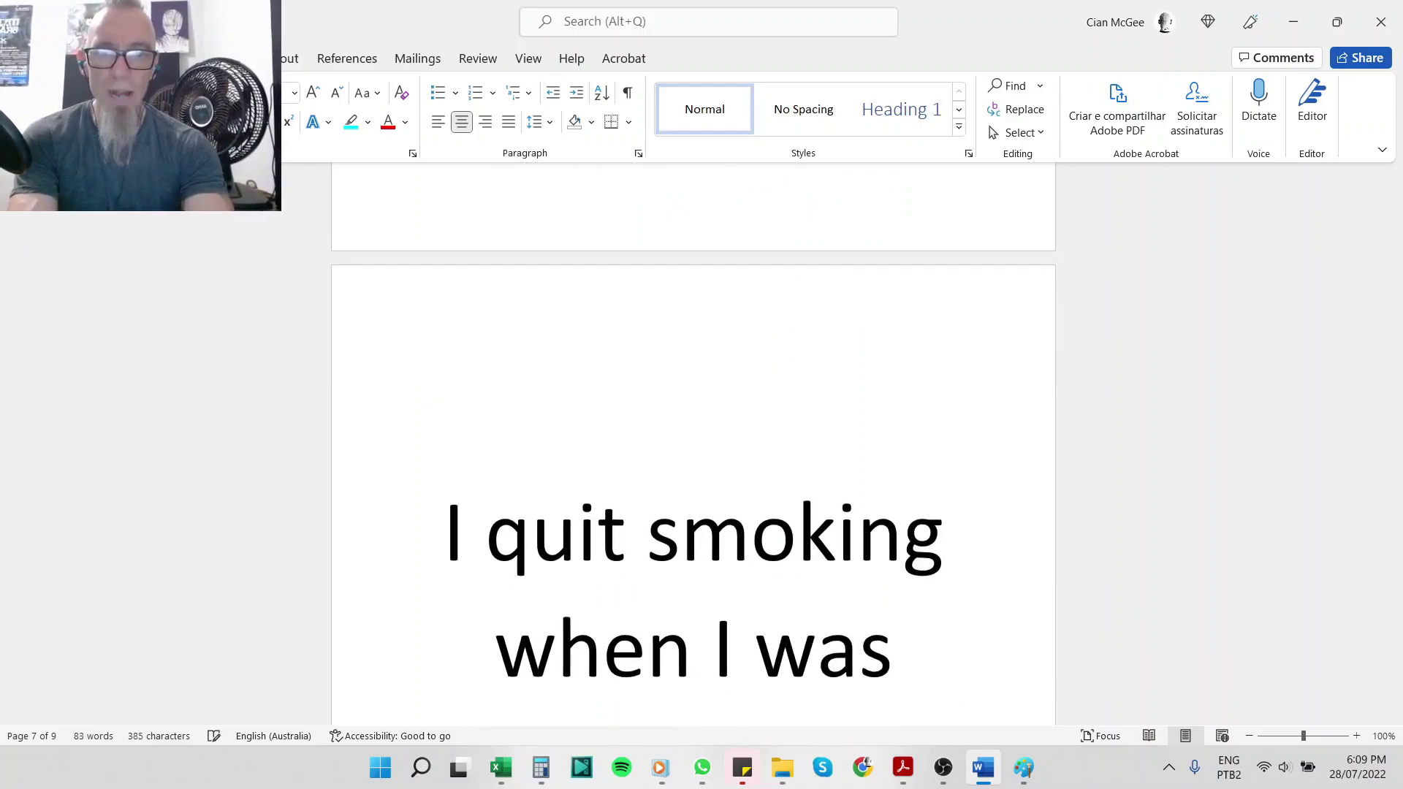
{"action": "type", "text": "30"}
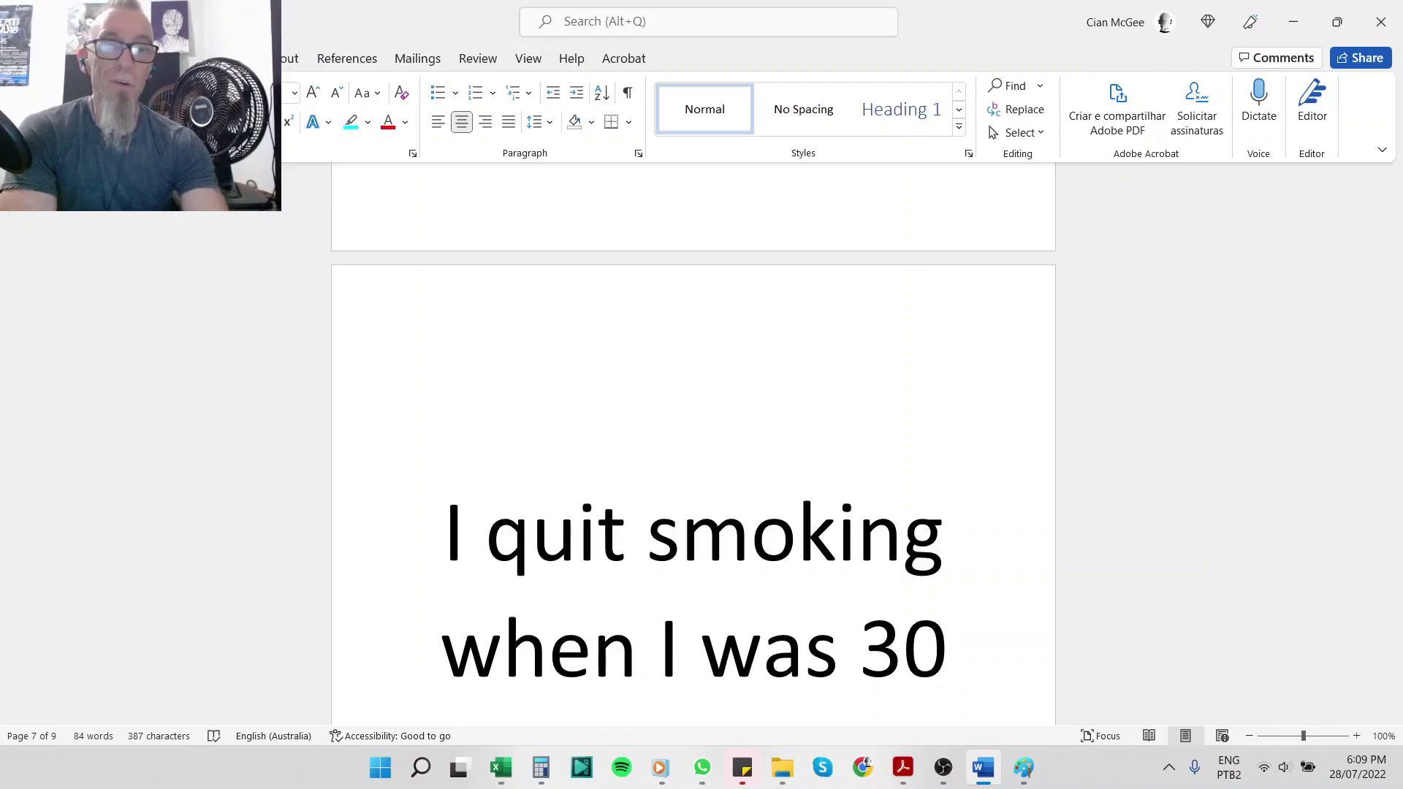
Add 'Cold turkey' on the line below and start an empty line after it
{"action": "key", "text": "Return"}
{"action": "type", "text": "cold turkey"}
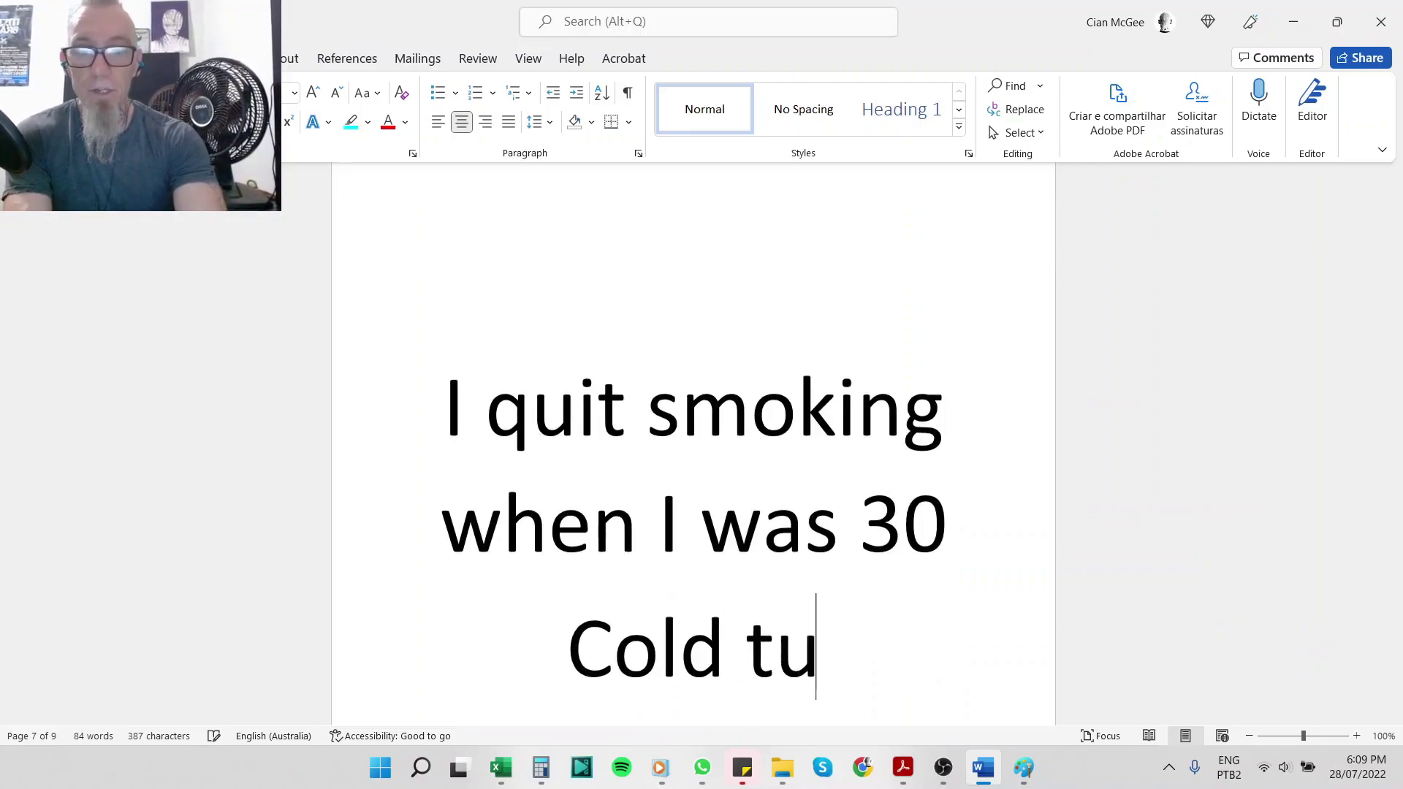
{"action": "key", "text": "Return"}
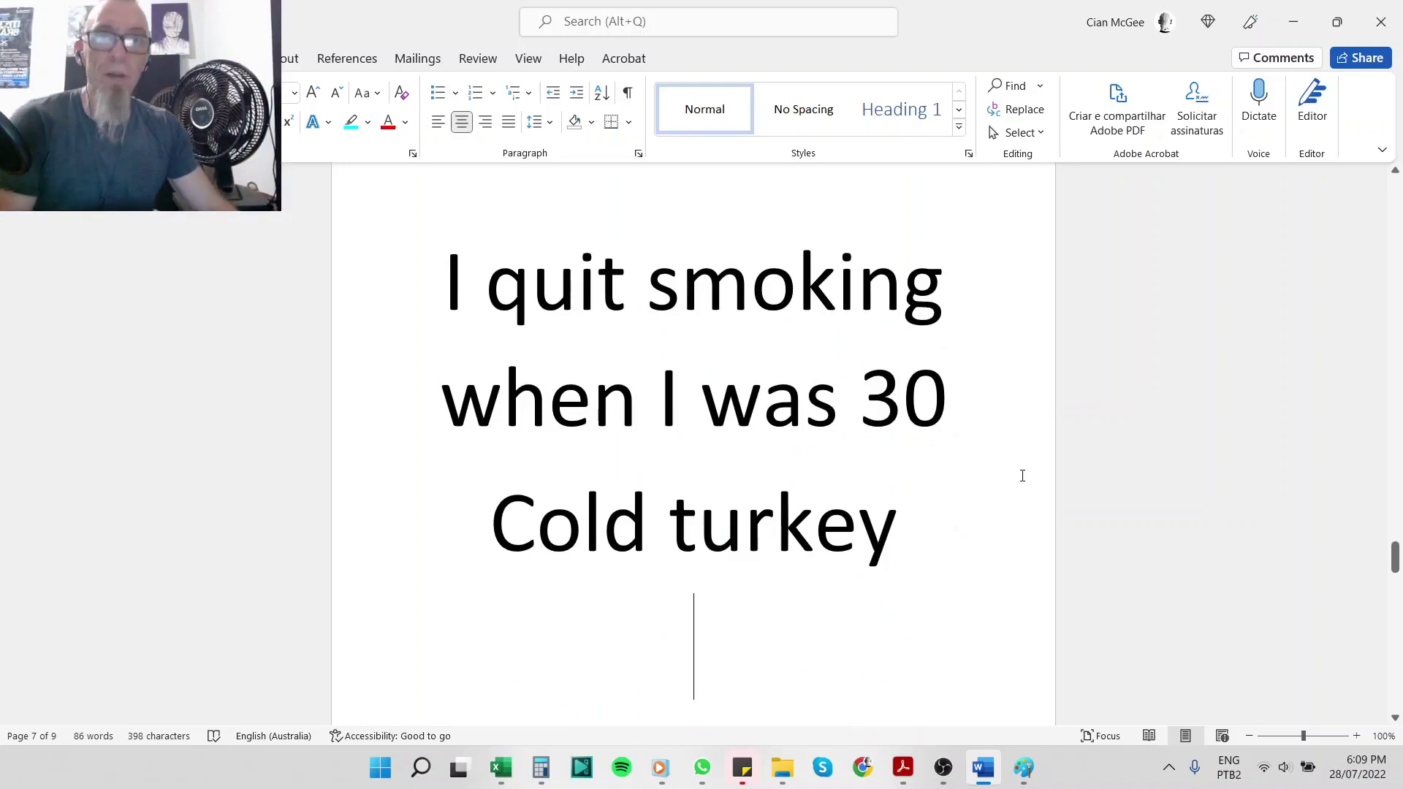
{"action": "scroll", "coordinate": [1030, 469], "scroll_direction": "up", "scroll_amount": 1}
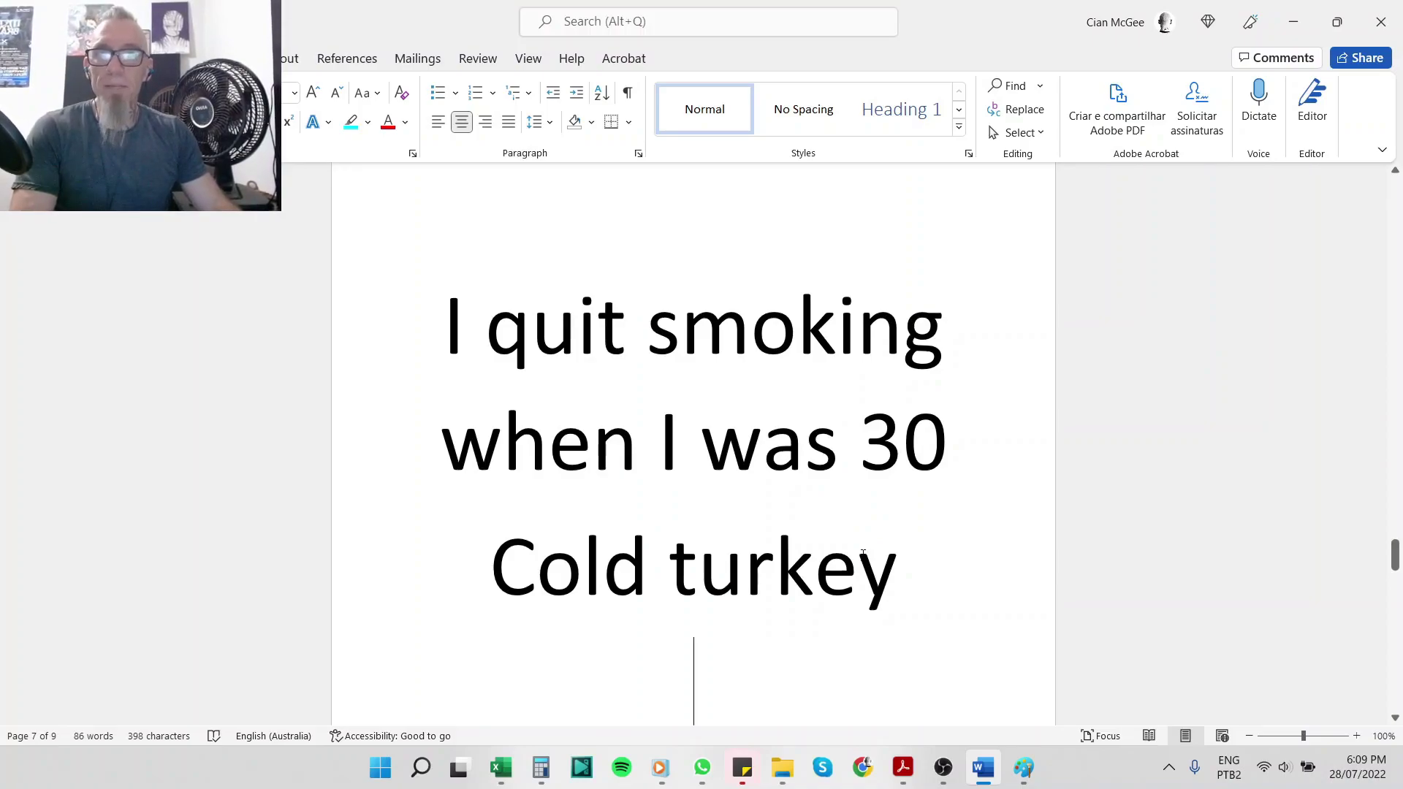
{"action": "scroll", "coordinate": [863, 553], "scroll_direction": "up", "scroll_amount": 3}
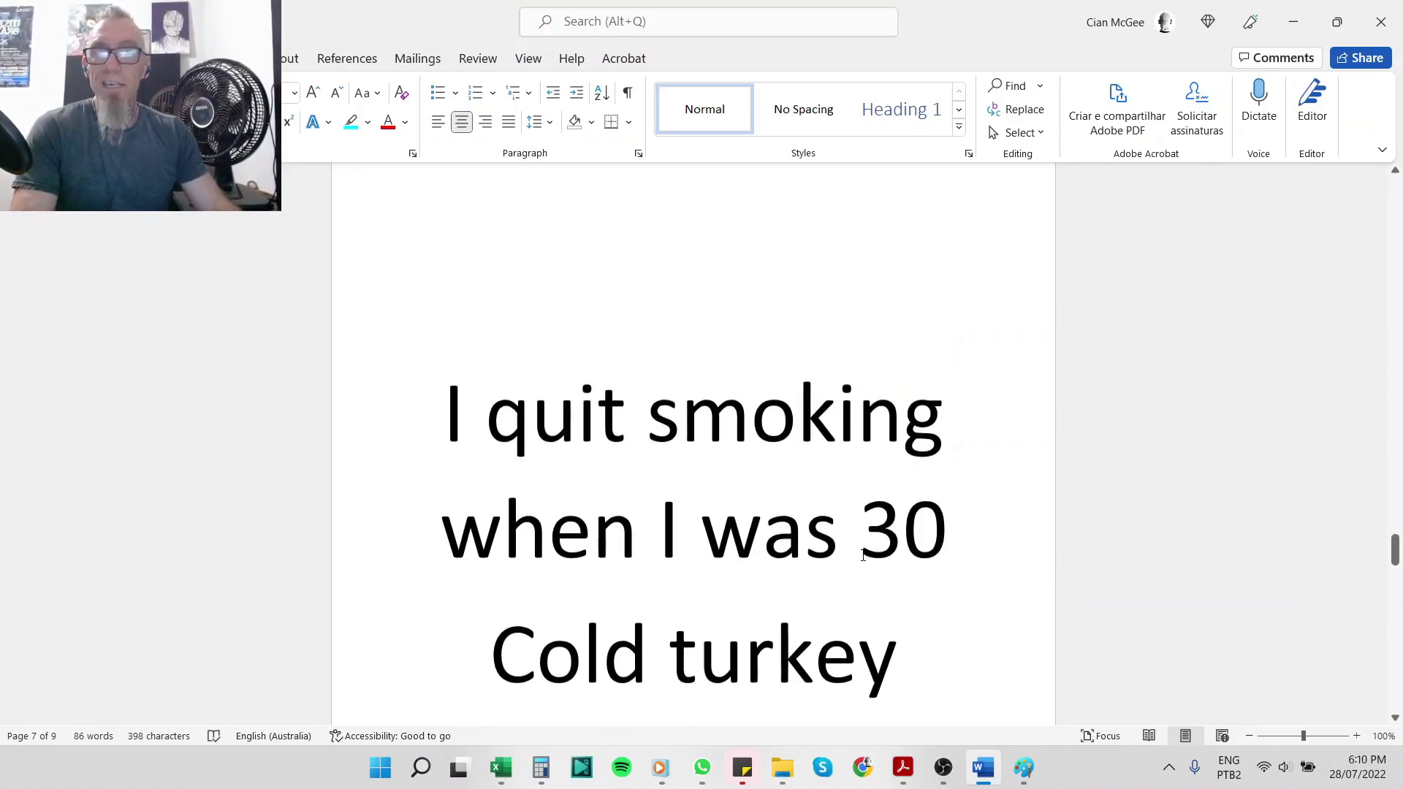
{"action": "scroll", "coordinate": [863, 553], "scroll_direction": "down", "scroll_amount": 3}
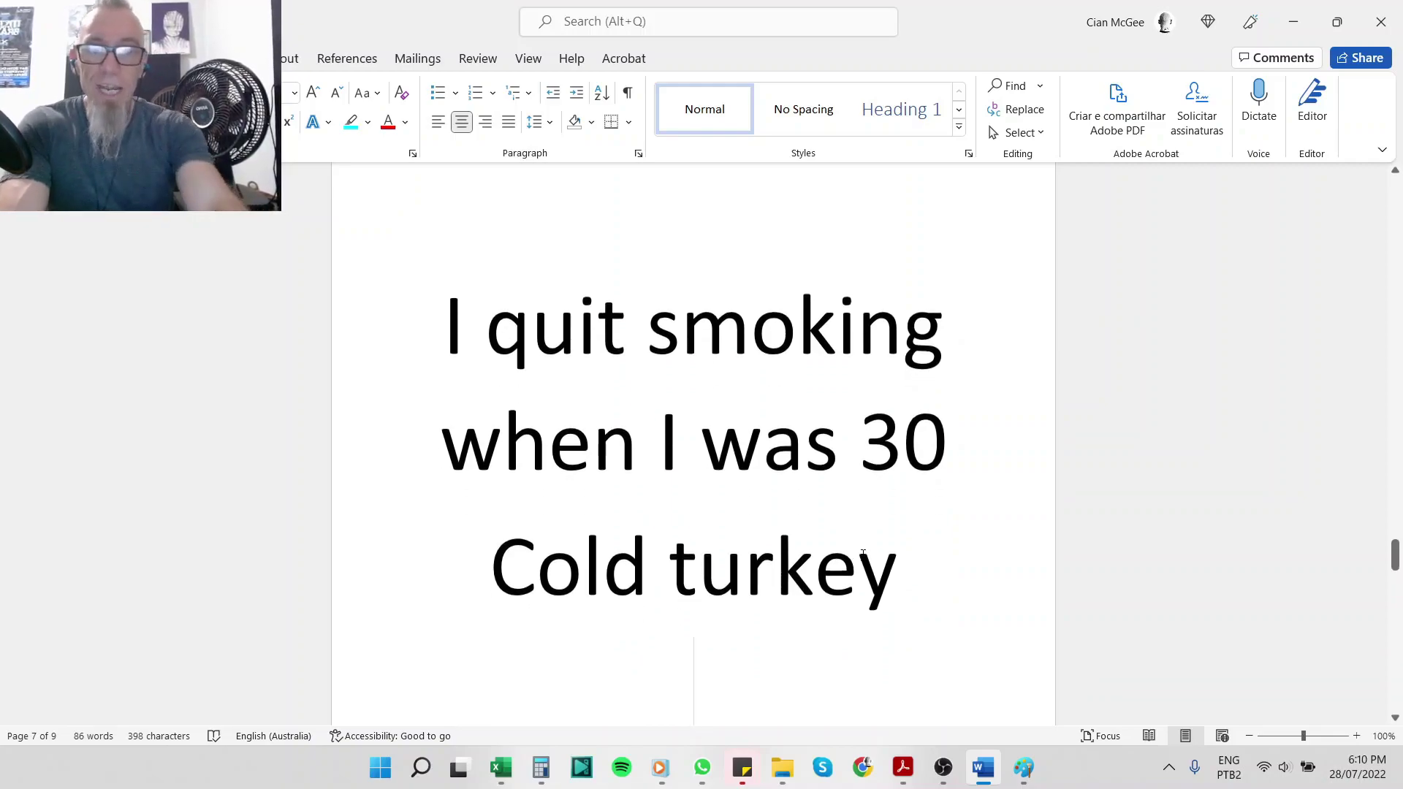
Type 'I quit drinking', then add an 'I drink juice' line and delete 'juice'
{"action": "type", "text": "I quit dr"}
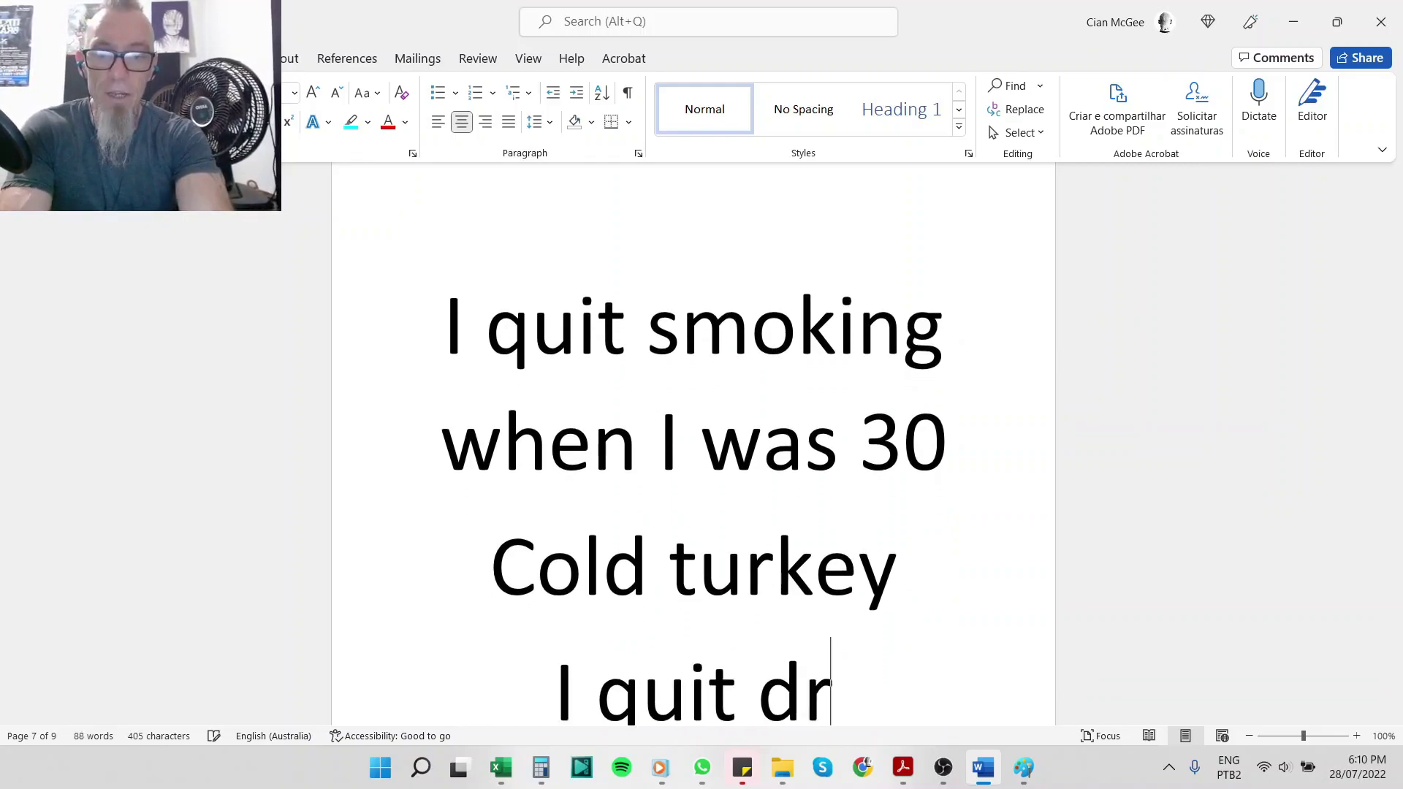
{"action": "type", "text": "inkinh"}
{"action": "key", "text": "BackSpace"}
{"action": "type", "text": "g]"}
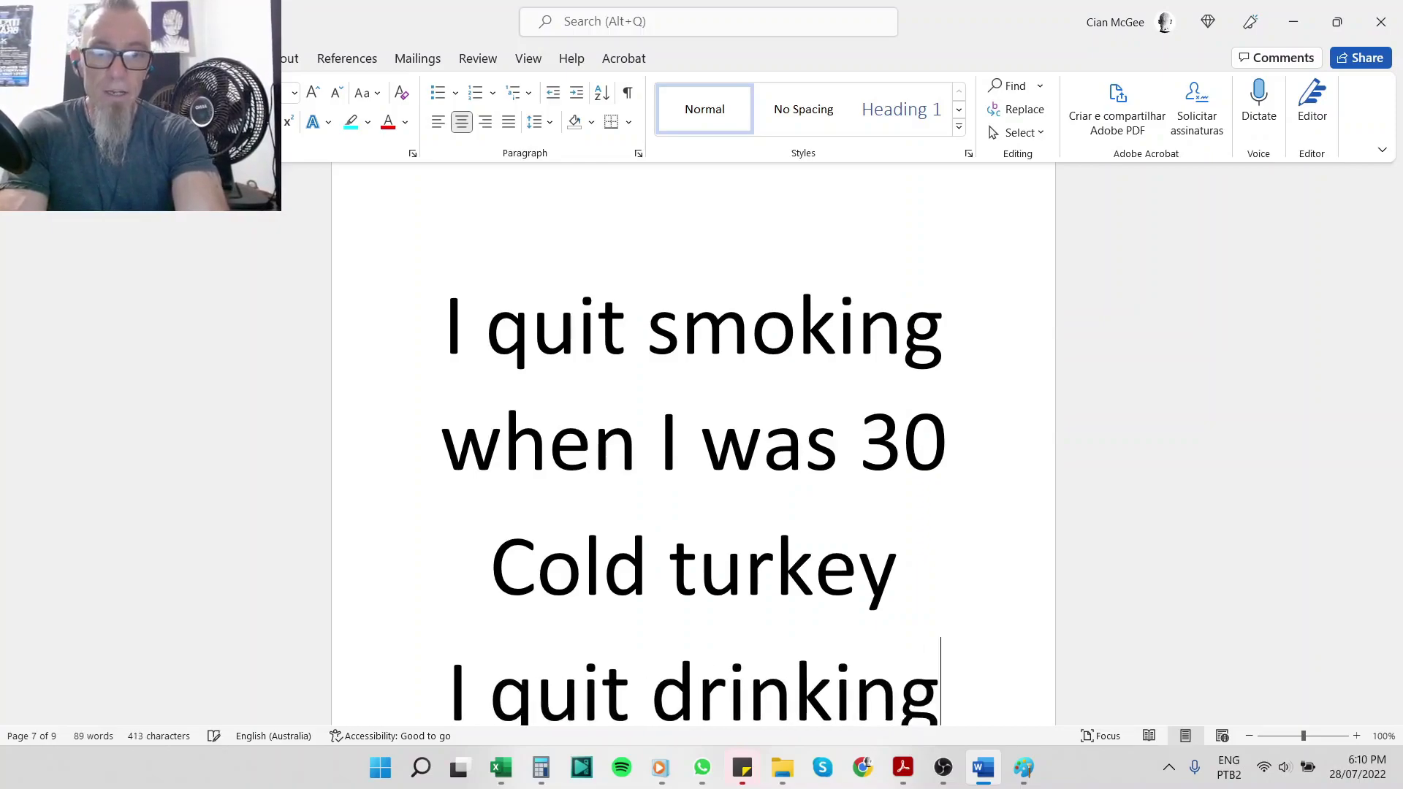
{"action": "scroll", "coordinate": [693, 439], "scroll_direction": "down", "scroll_amount": 3}
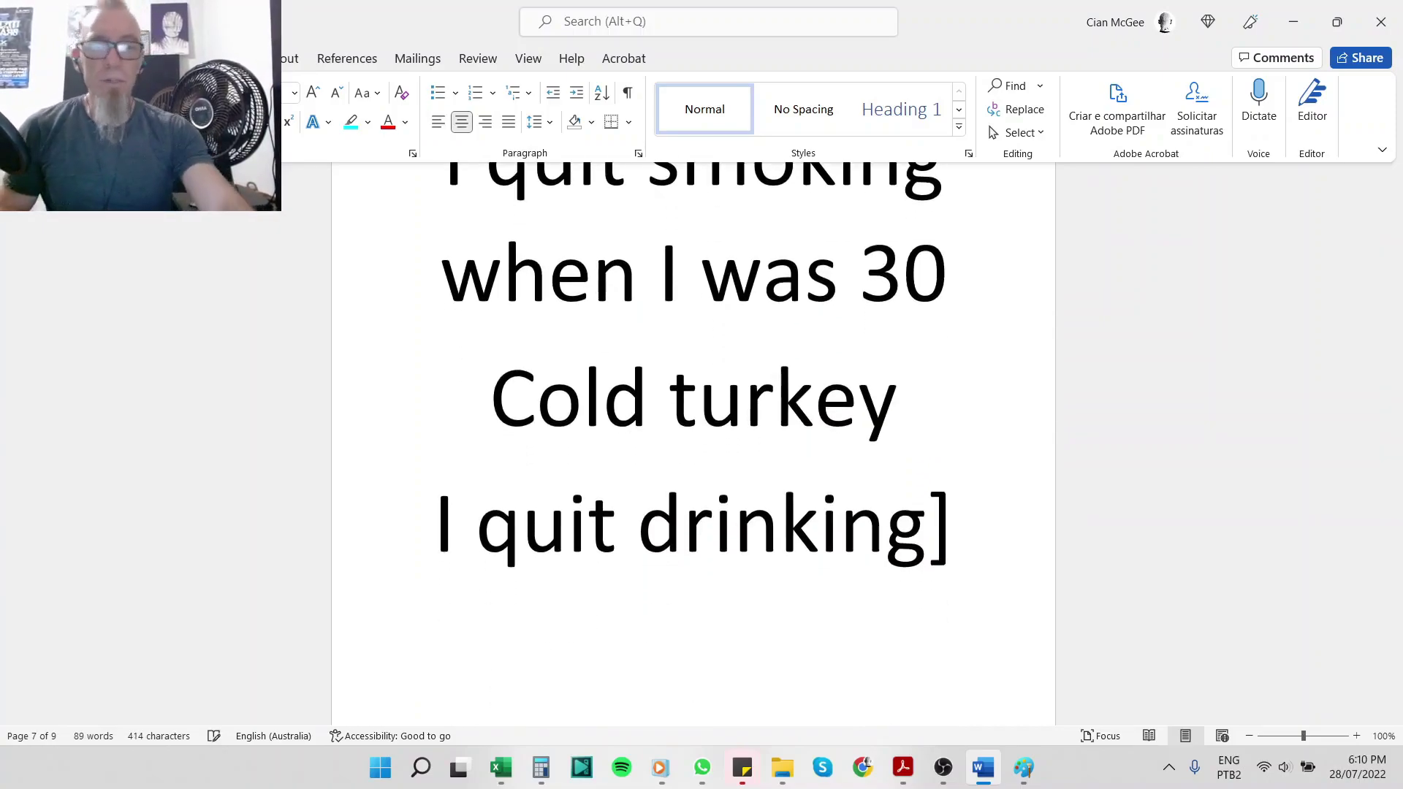
{"action": "key", "text": "BackSpace"}
{"action": "key", "text": "Return"}
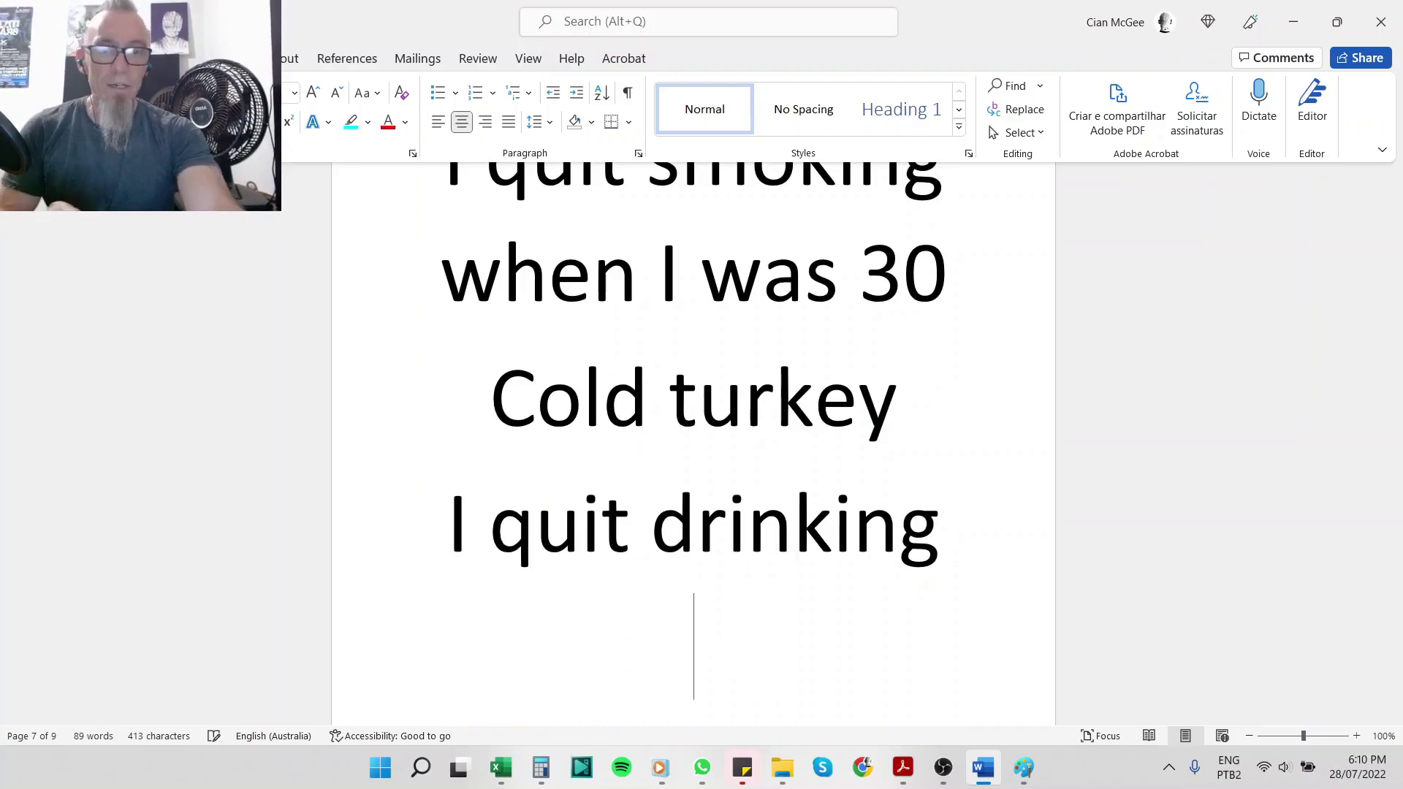
{"action": "type", "text": "i drink"}
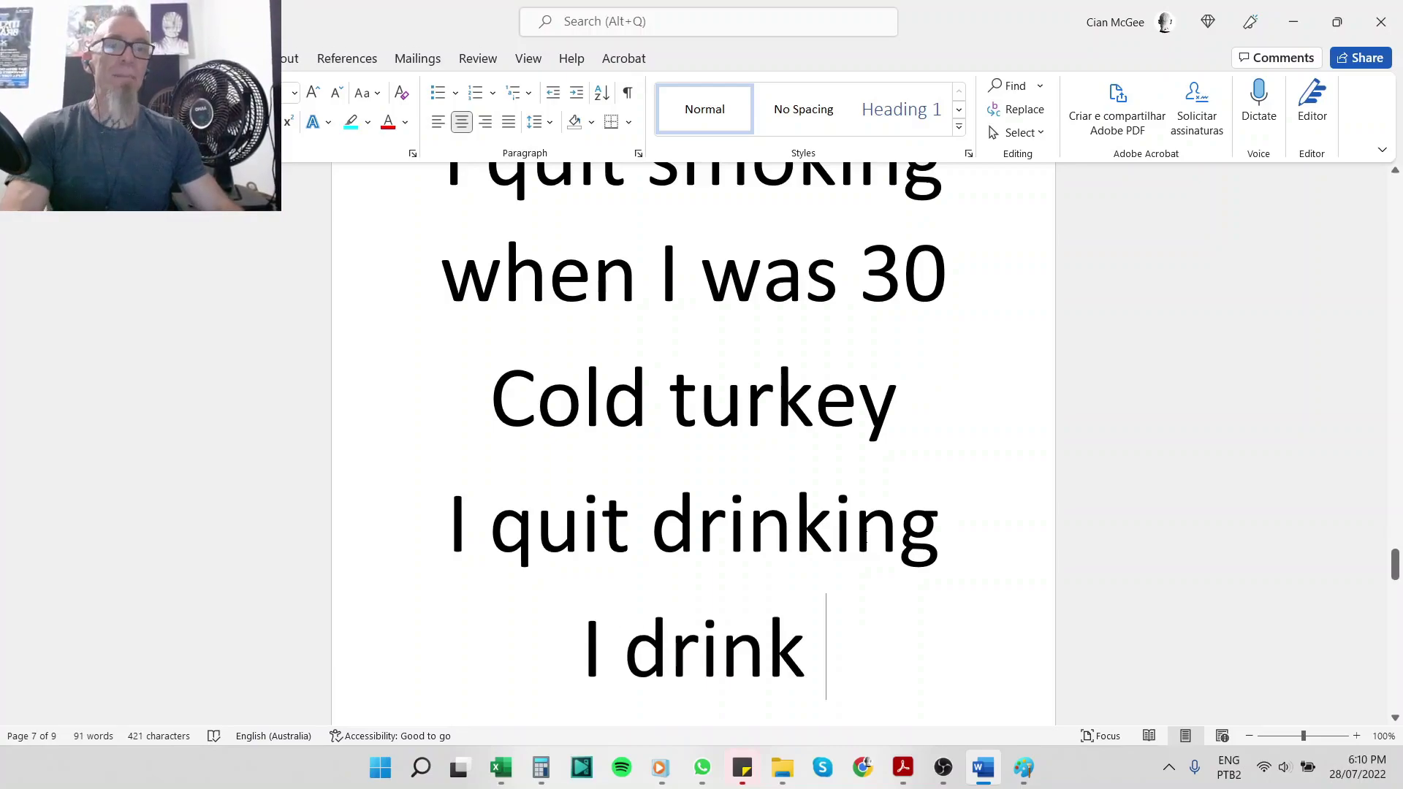
{"action": "type", "text": "juice"}
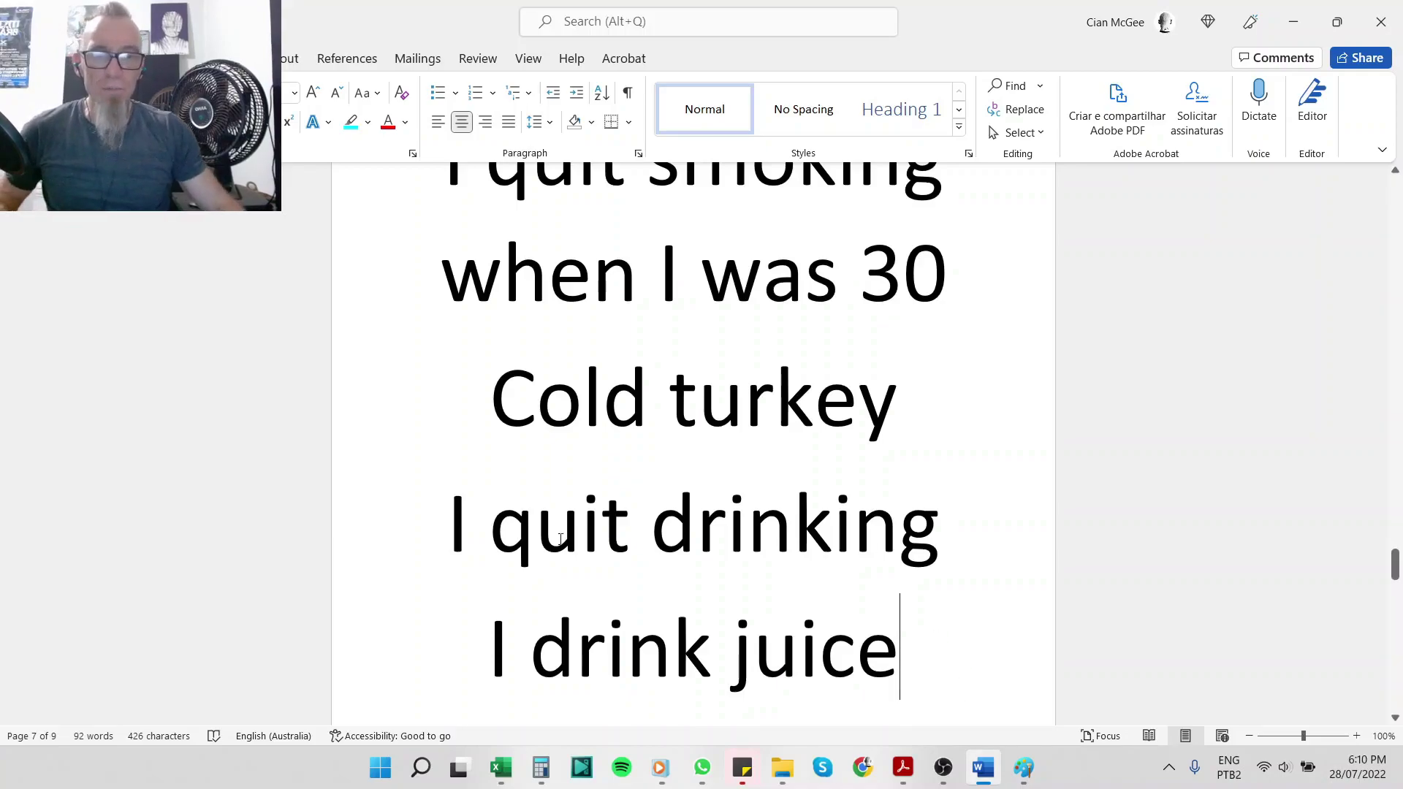
{"action": "double_click", "coordinate": [855, 636]}
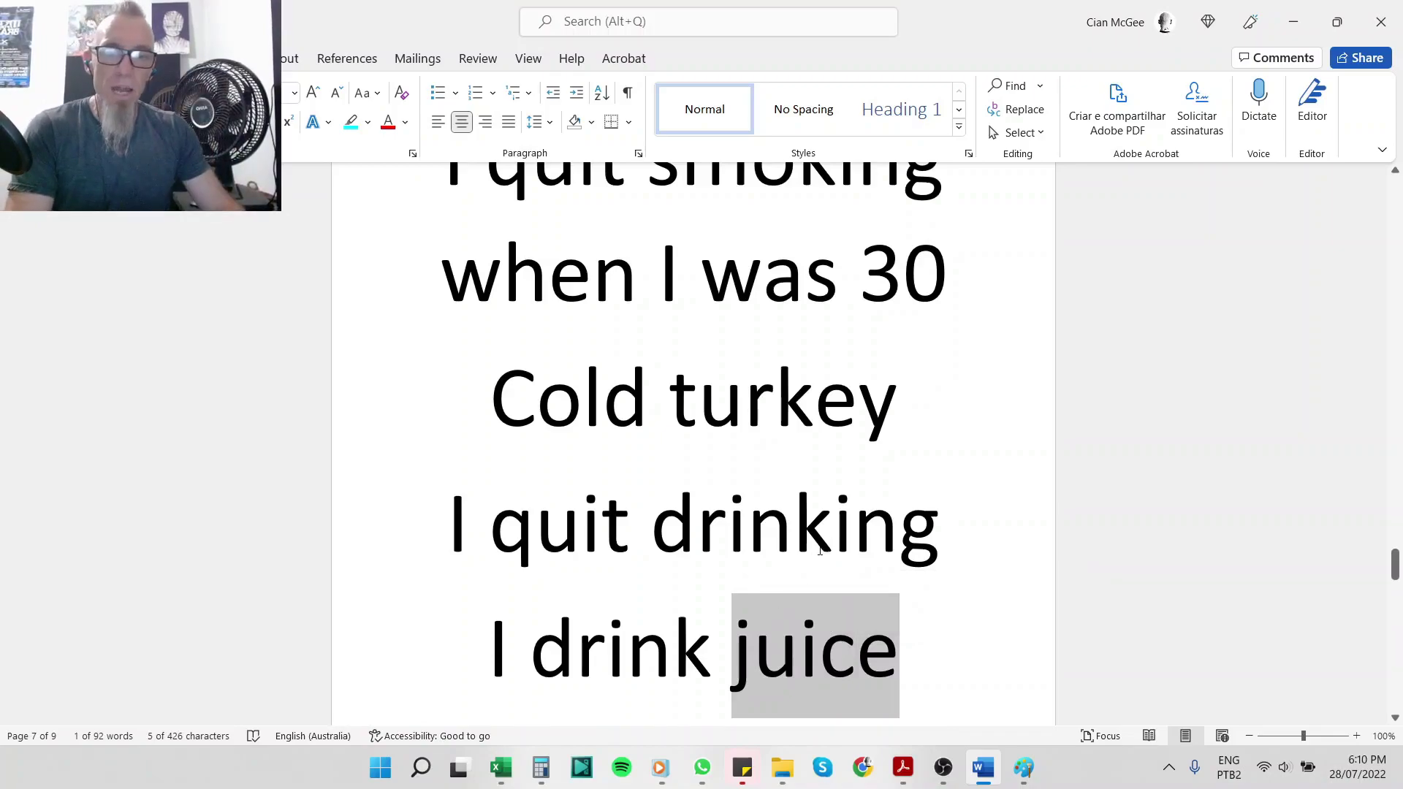
{"action": "key", "text": "Delete"}
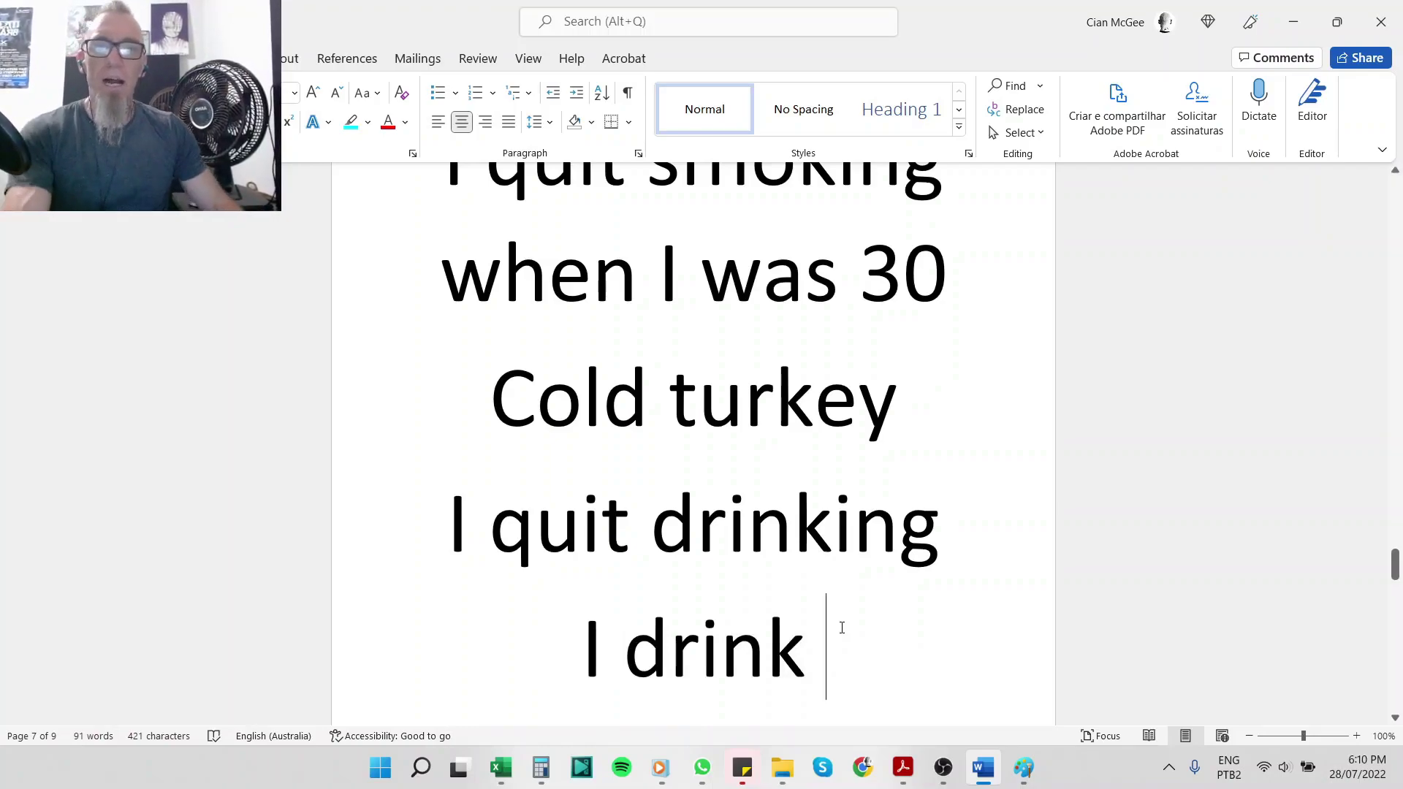
Extend the line to 'I quit drinking last year after a very heavy mushroom experience'
{"action": "left_click", "coordinate": [1019, 507]}
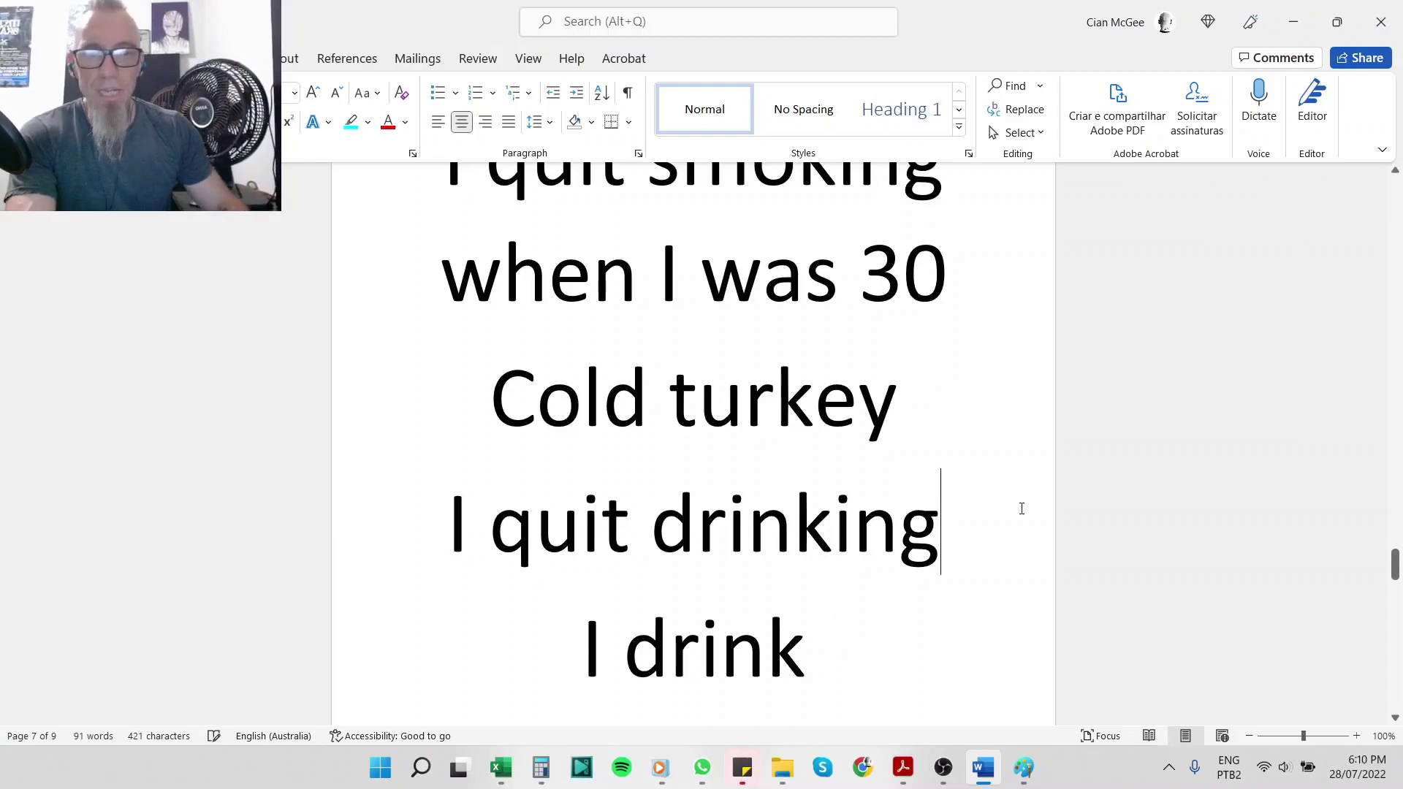
{"action": "type", "text": "last ea"}
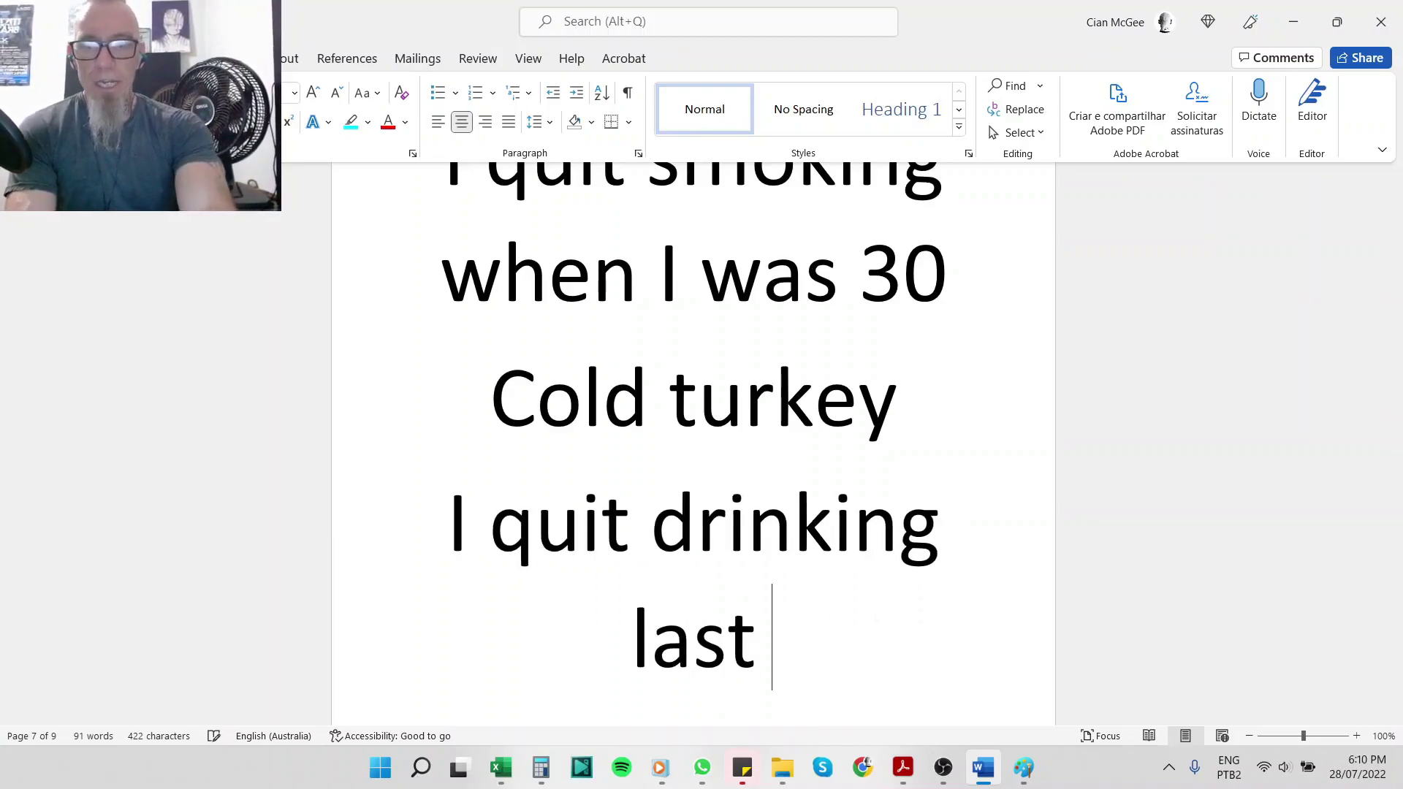
{"action": "key", "text": "BackSpace"}
{"action": "key", "text": "BackSpace"}
{"action": "type", "text": "year "}
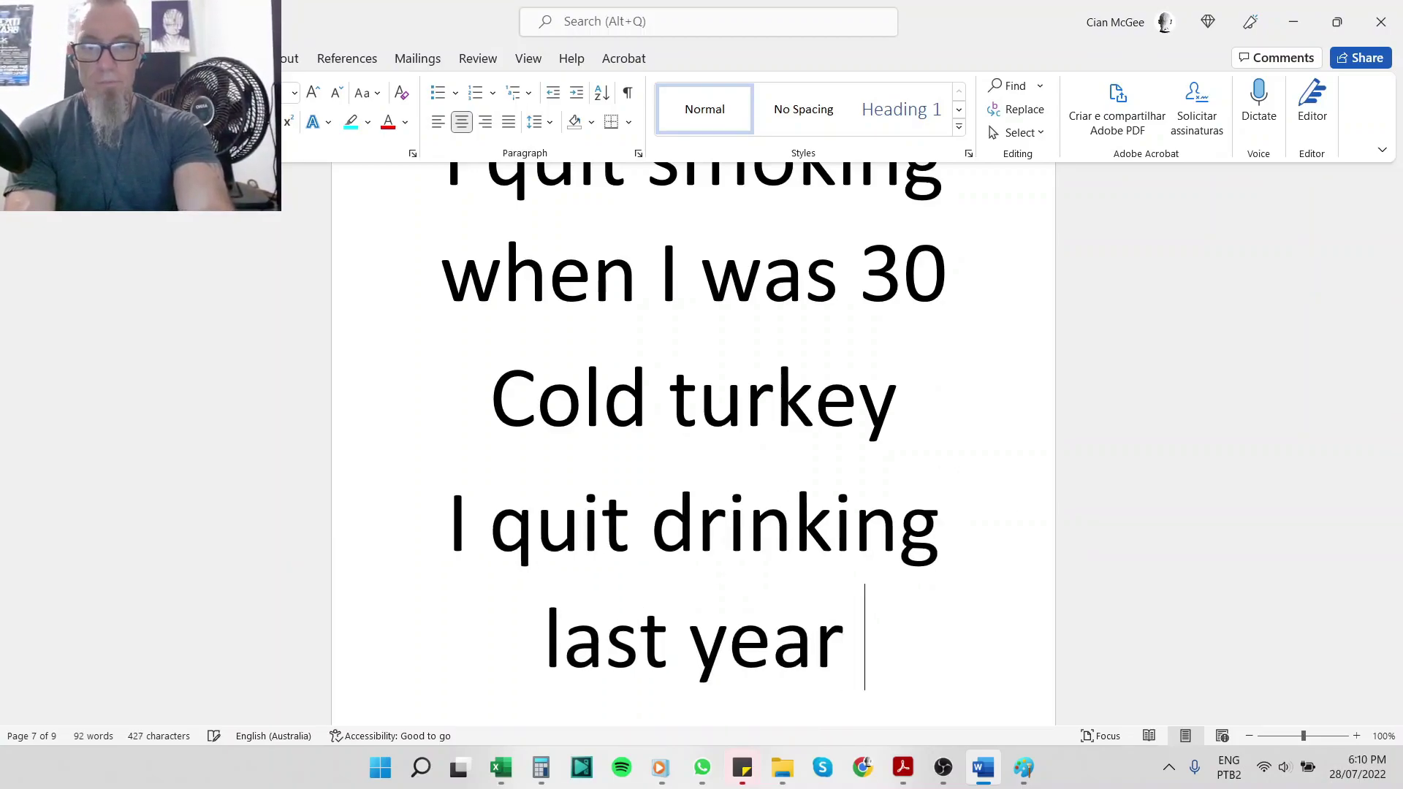
{"action": "type", "text": "after av"}
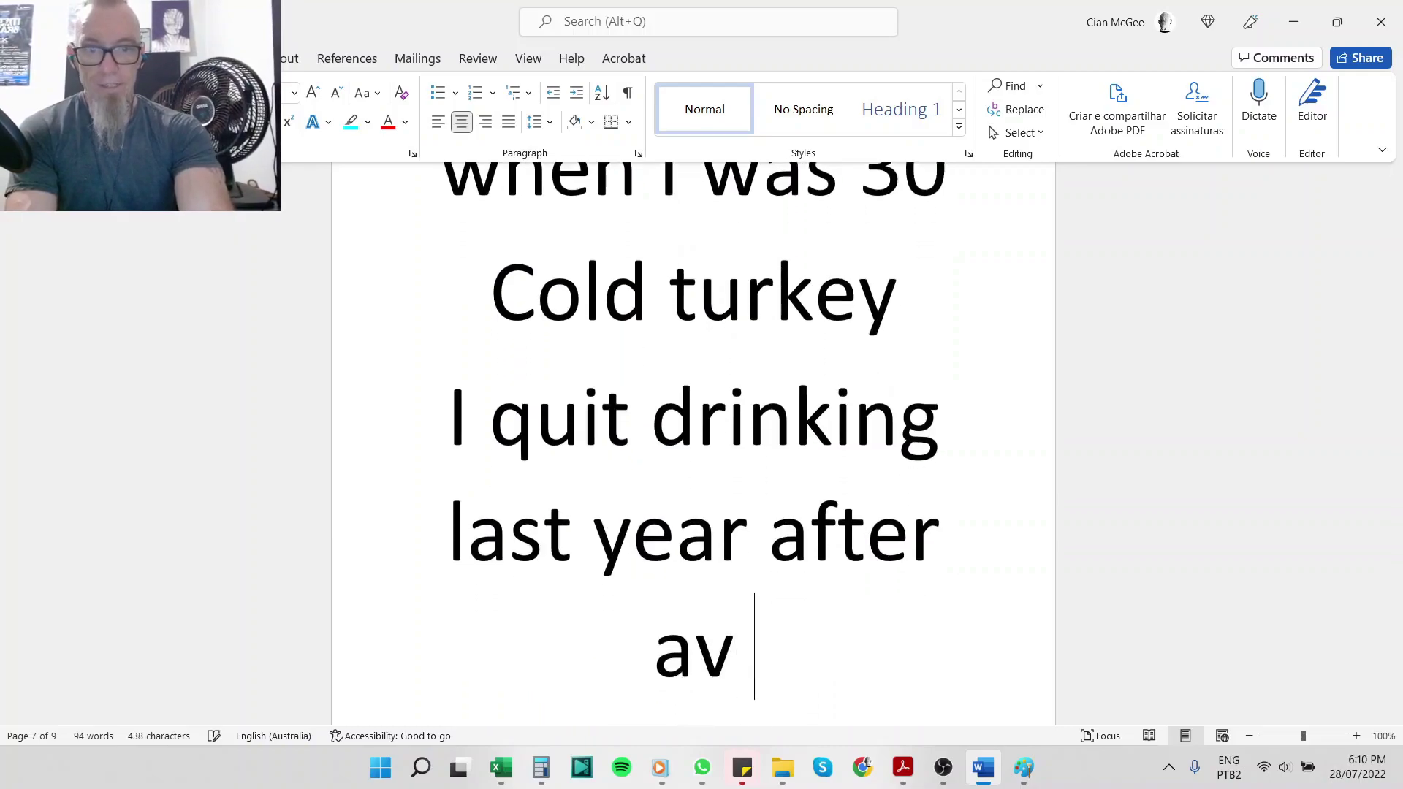
{"action": "key", "text": "BackSpace"}
{"action": "type", "text": "very hea"}
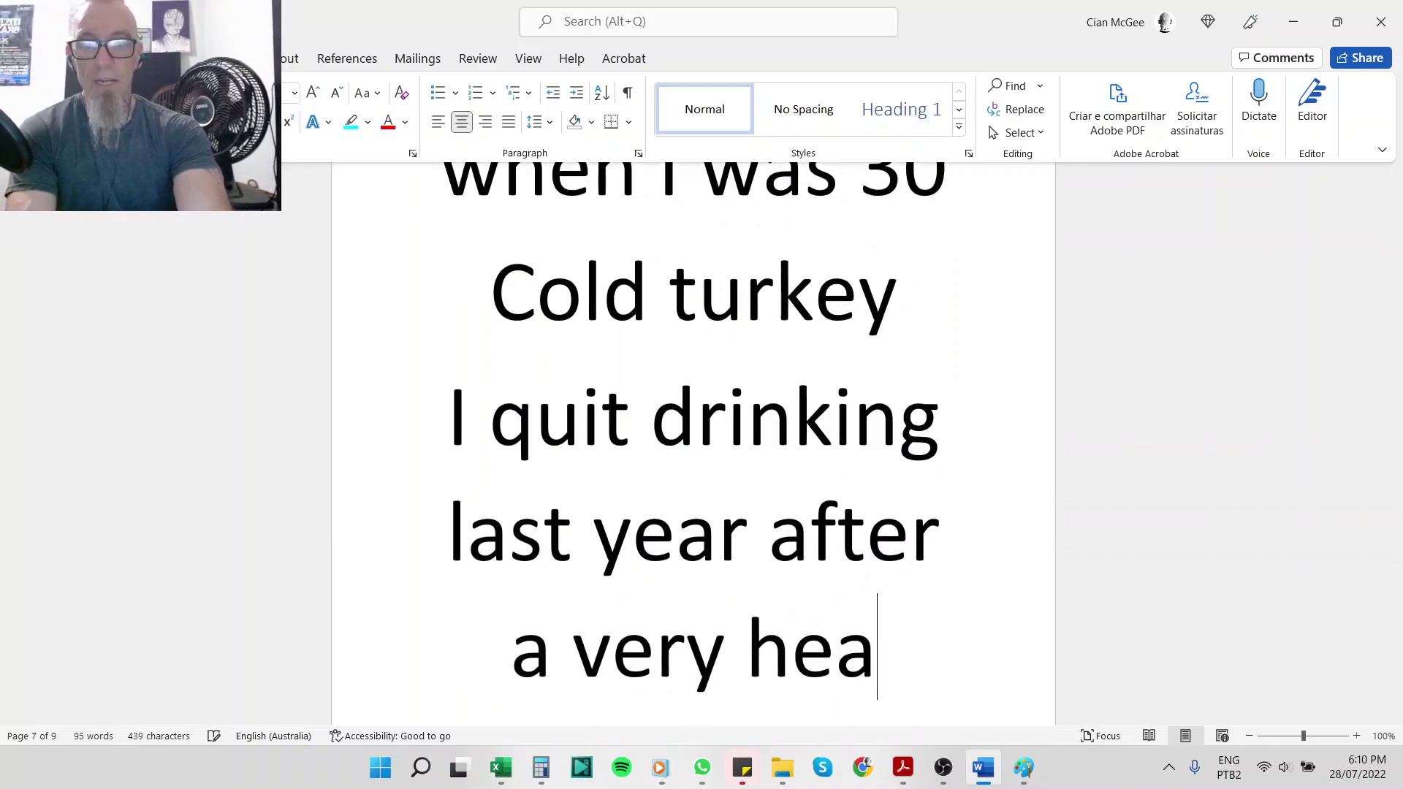
{"action": "type", "text": "vy mushroom eperi"}
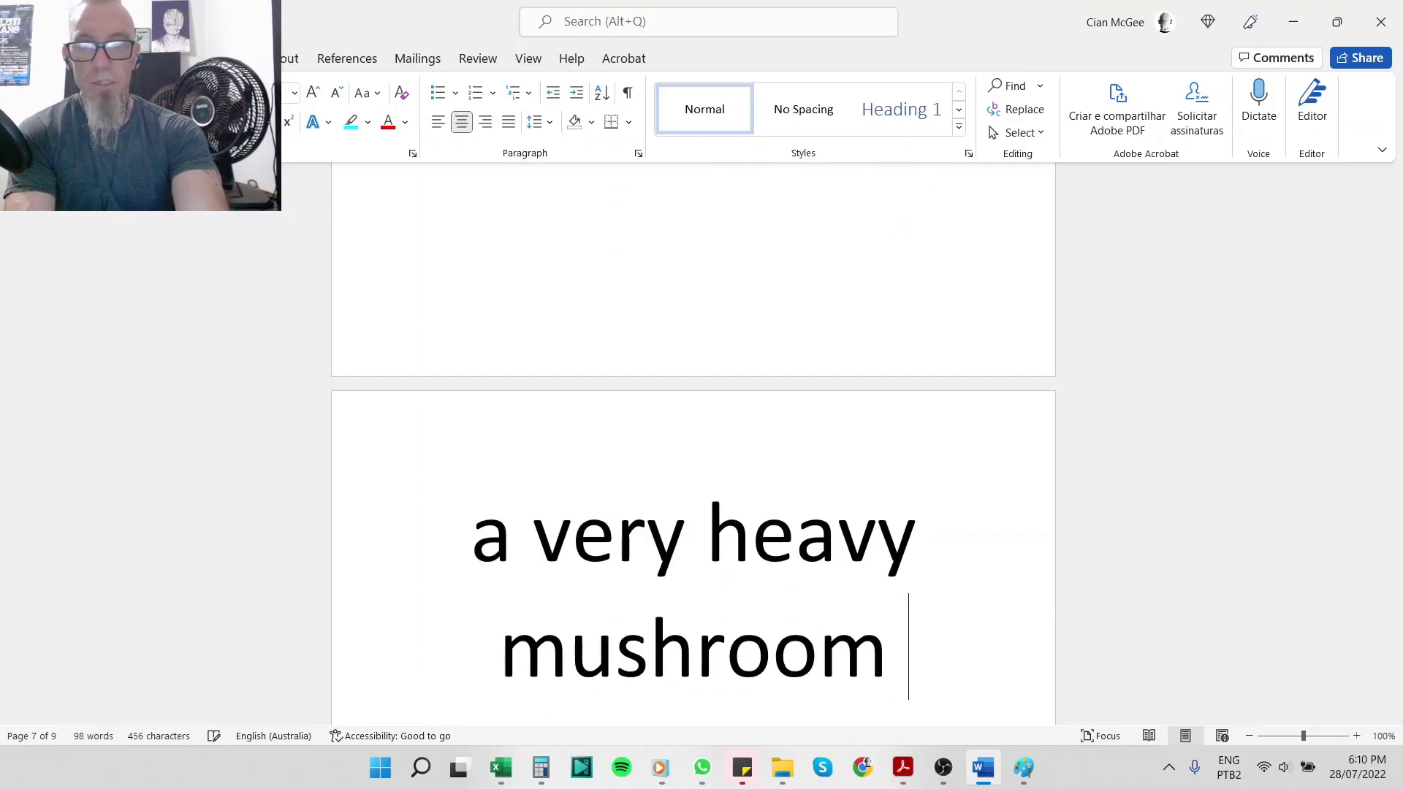
{"action": "key", "text": "BackSpace"}
{"action": "key", "text": "BackSpace"}
{"action": "key", "text": "BackSpace"}
{"action": "key", "text": "BackSpace"}
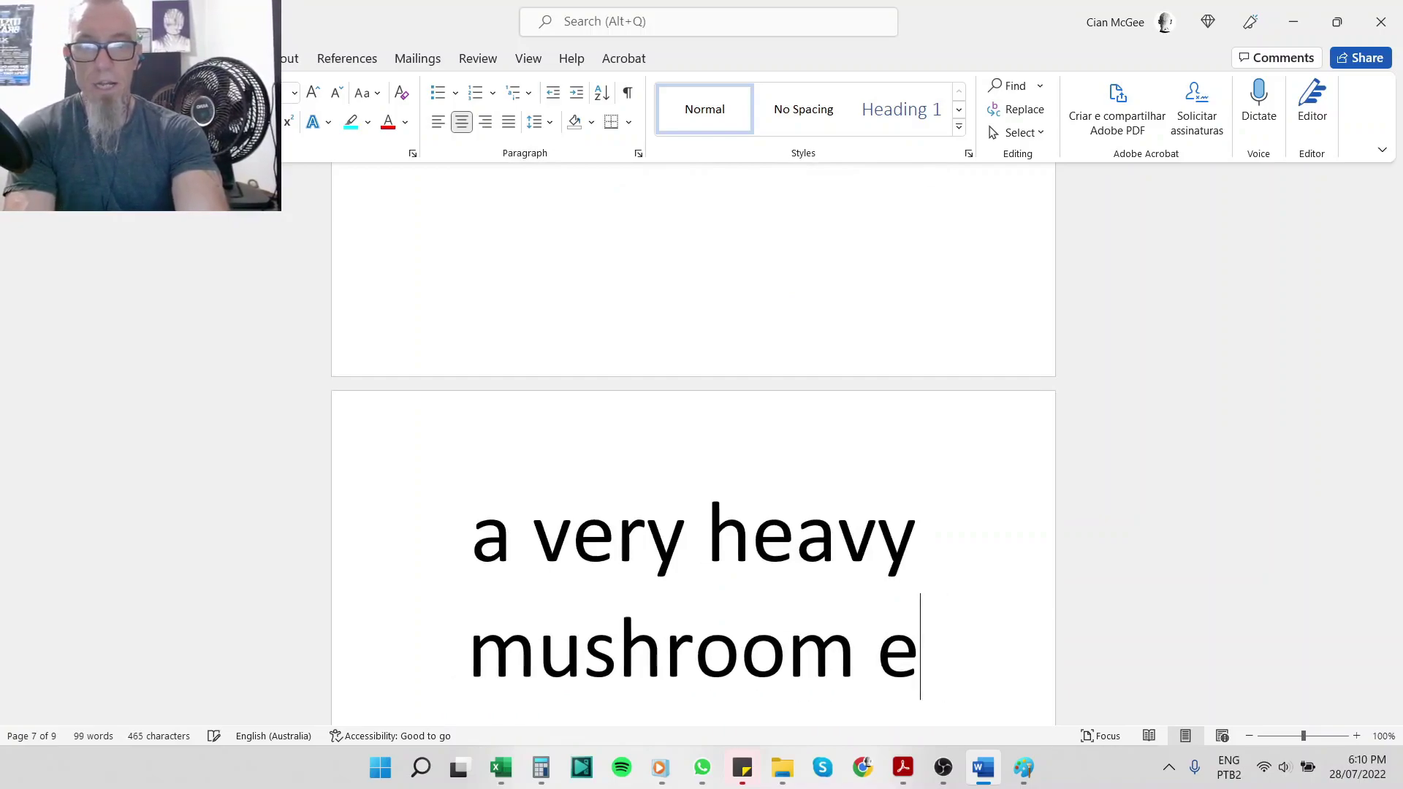
{"action": "type", "text": "xper"}
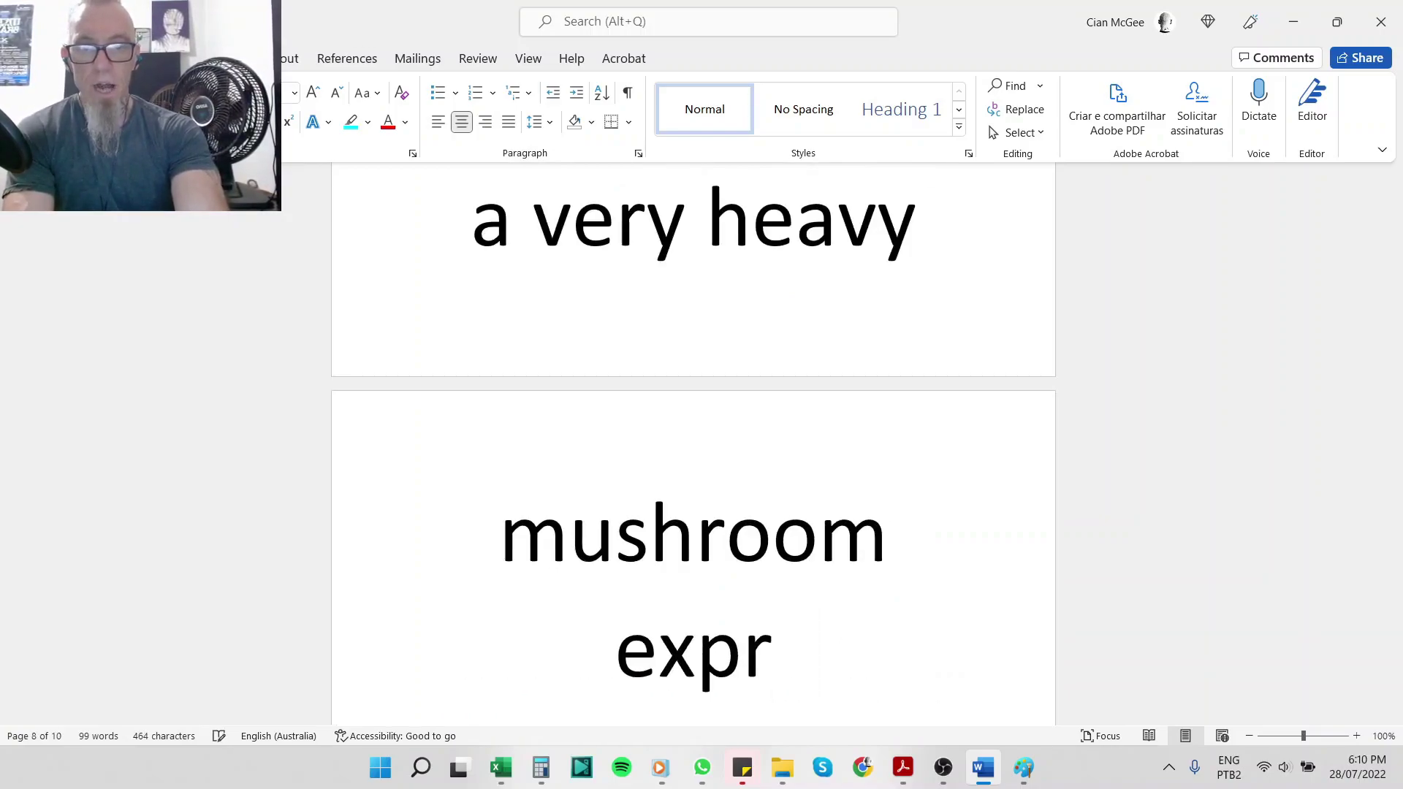
{"action": "key", "text": "BackSpace"}
{"action": "type", "text": "erience"}
{"action": "key", "text": "Return"}
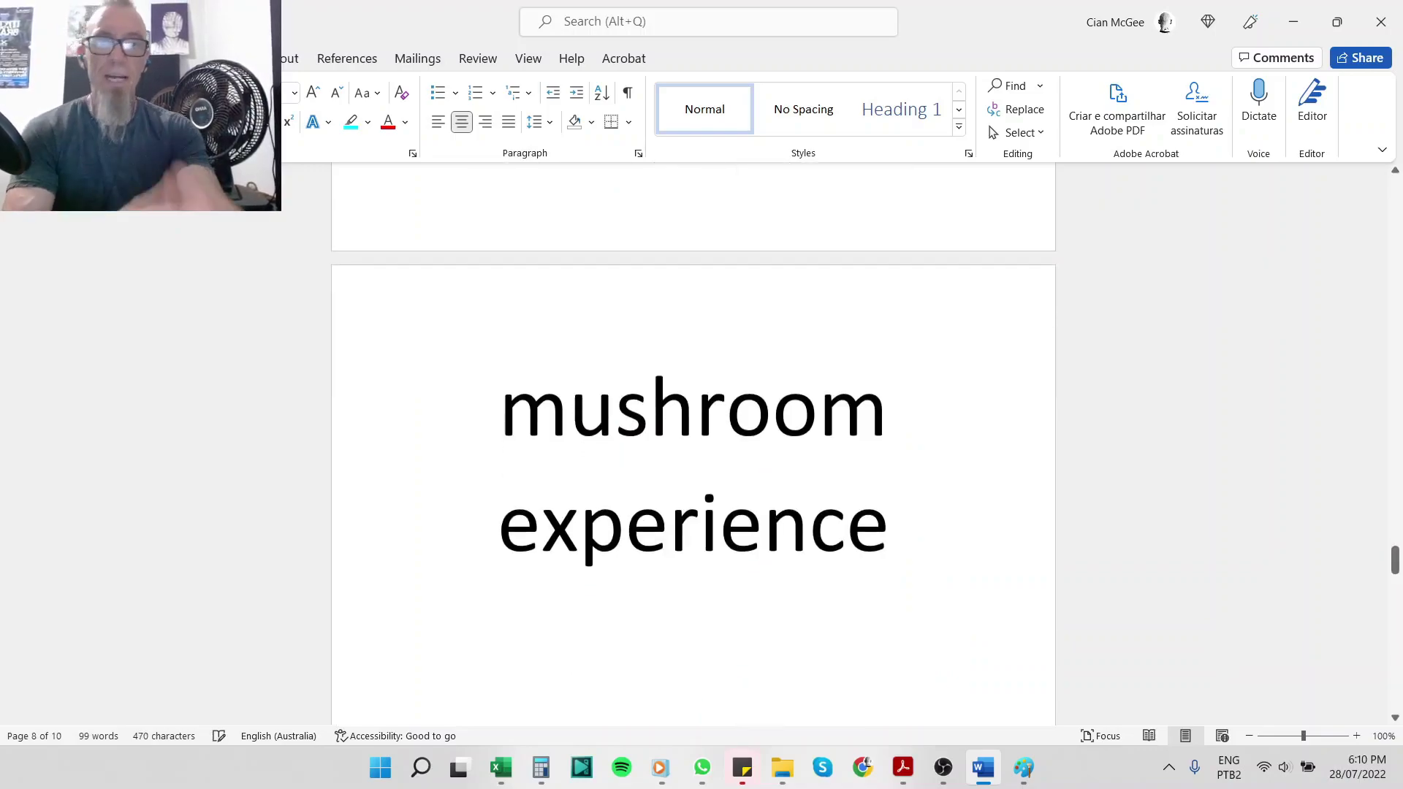
{"action": "scroll", "coordinate": [1059, 507], "scroll_direction": "up", "scroll_amount": 2}
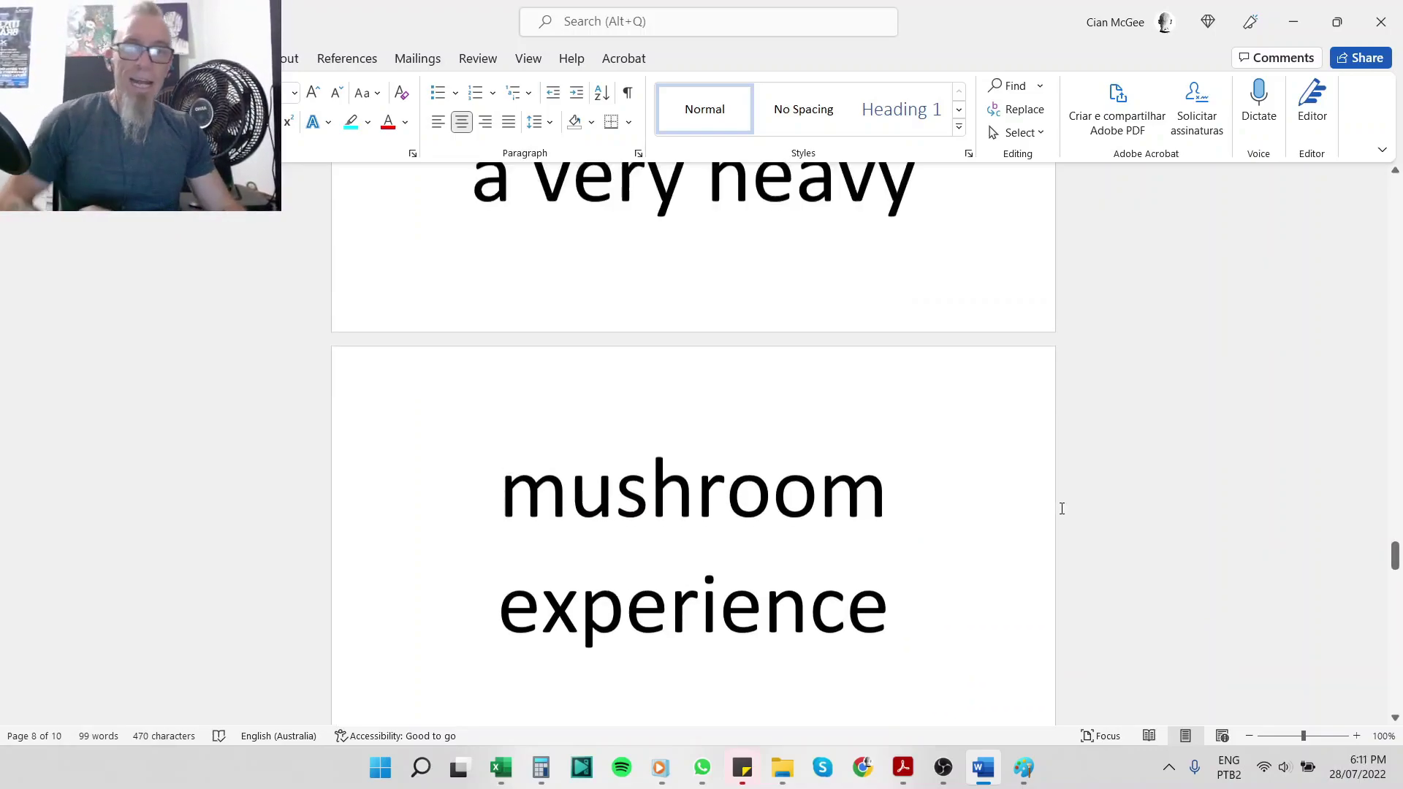
{"action": "scroll", "coordinate": [1096, 522], "scroll_direction": "up", "scroll_amount": 1}
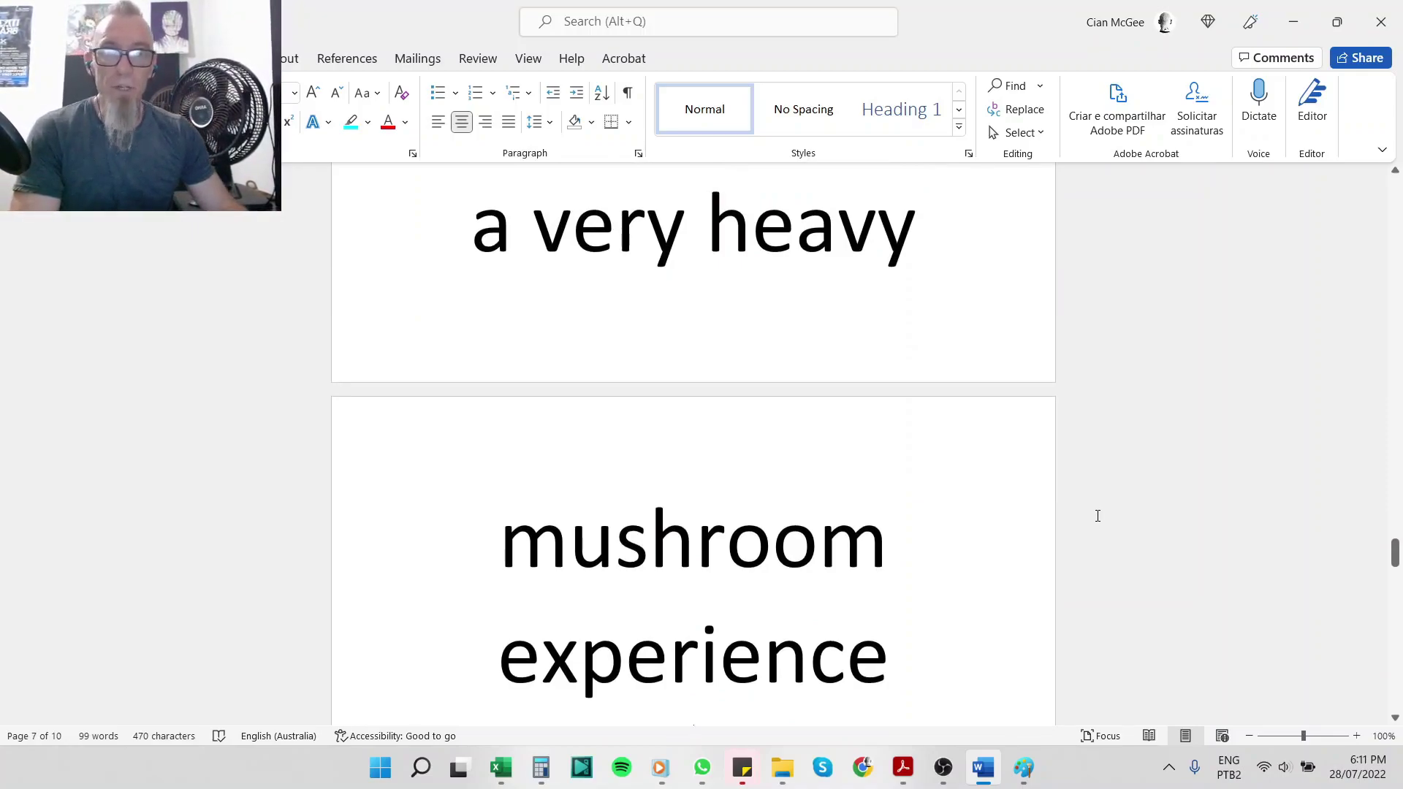
{"action": "scroll", "coordinate": [1098, 515], "scroll_direction": "up", "scroll_amount": 2}
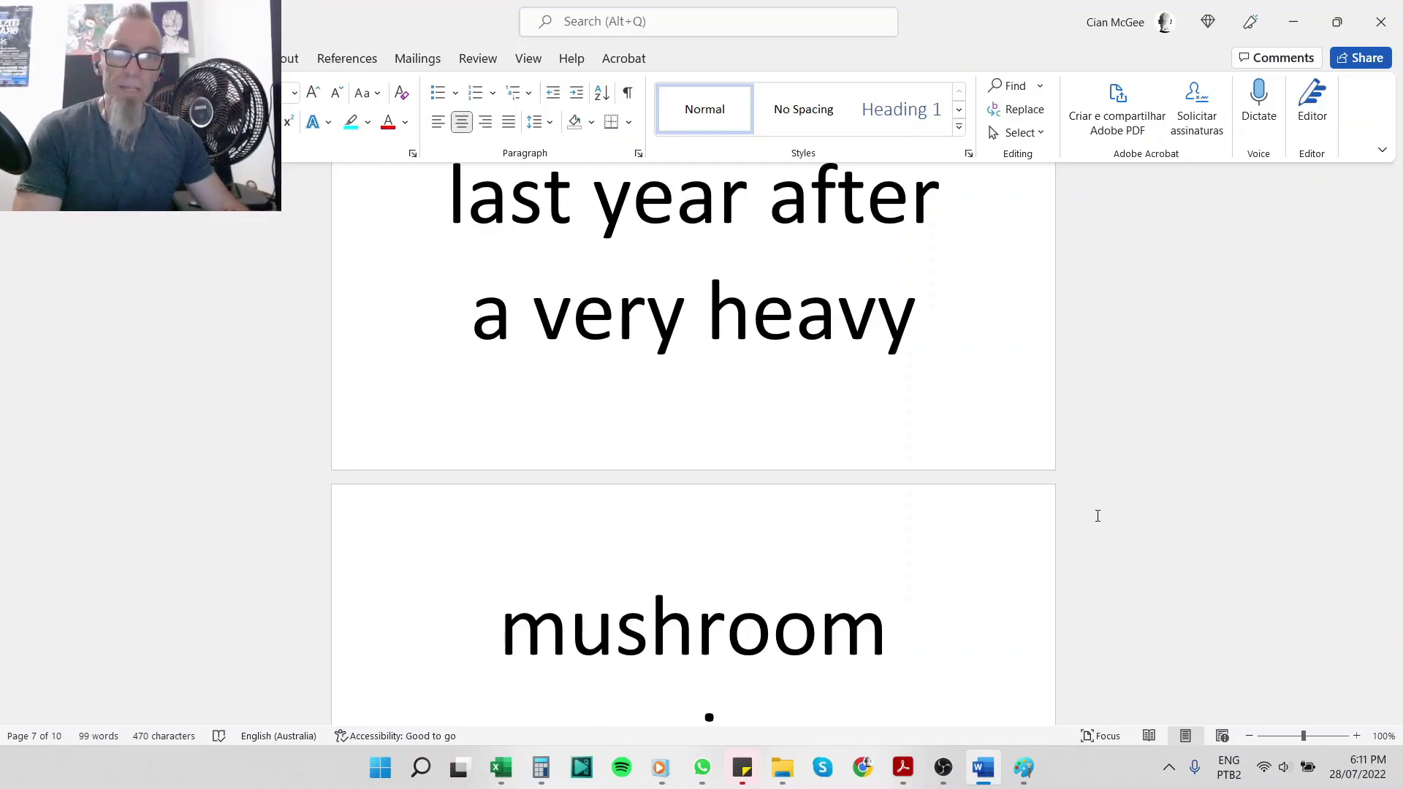
{"action": "scroll", "coordinate": [1098, 516], "scroll_direction": "up", "scroll_amount": 1}
{"action": "scroll", "coordinate": [1097, 516], "scroll_direction": "down", "scroll_amount": 3}
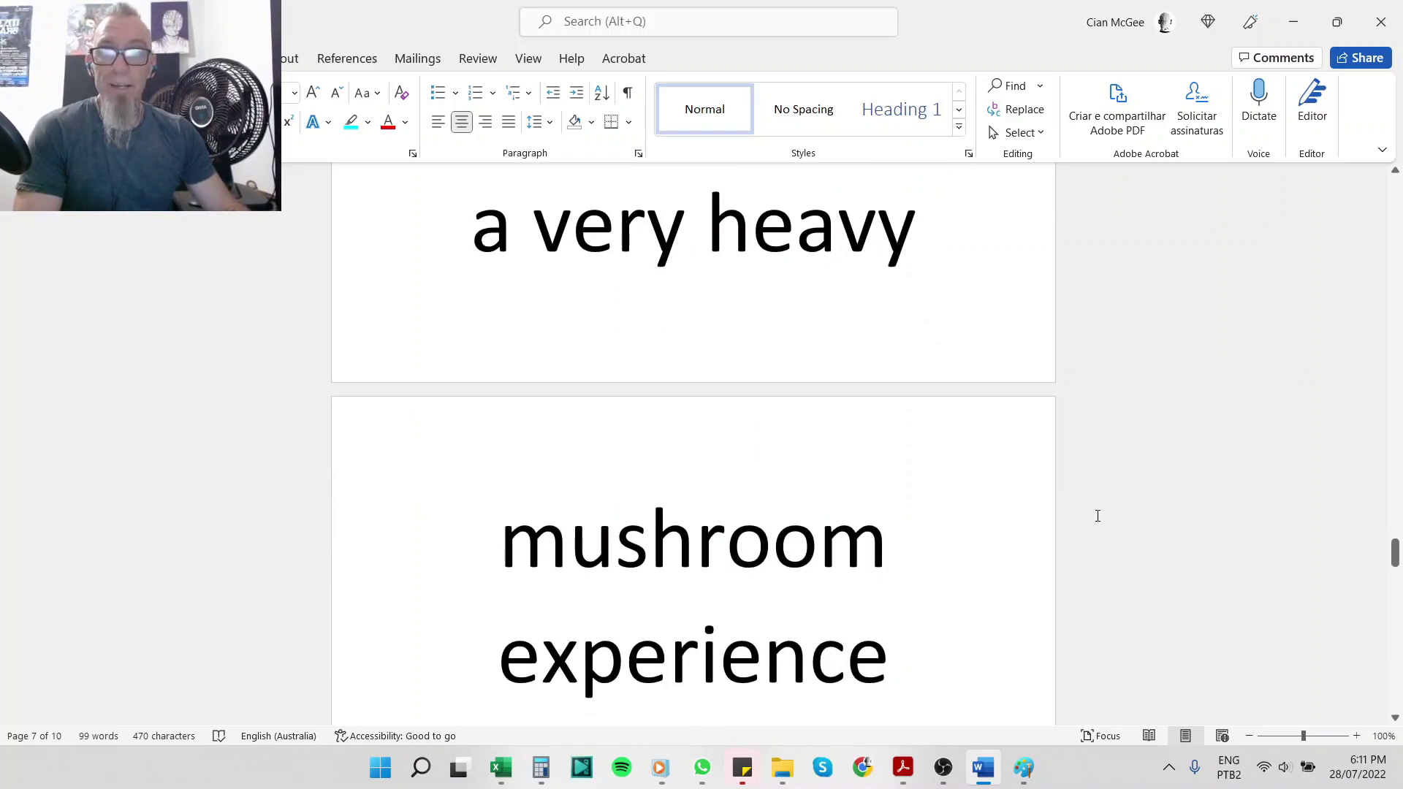
{"action": "scroll", "coordinate": [1098, 516], "scroll_direction": "down", "scroll_amount": 1}
{"action": "scroll", "coordinate": [1097, 516], "scroll_direction": "up", "scroll_amount": 2}
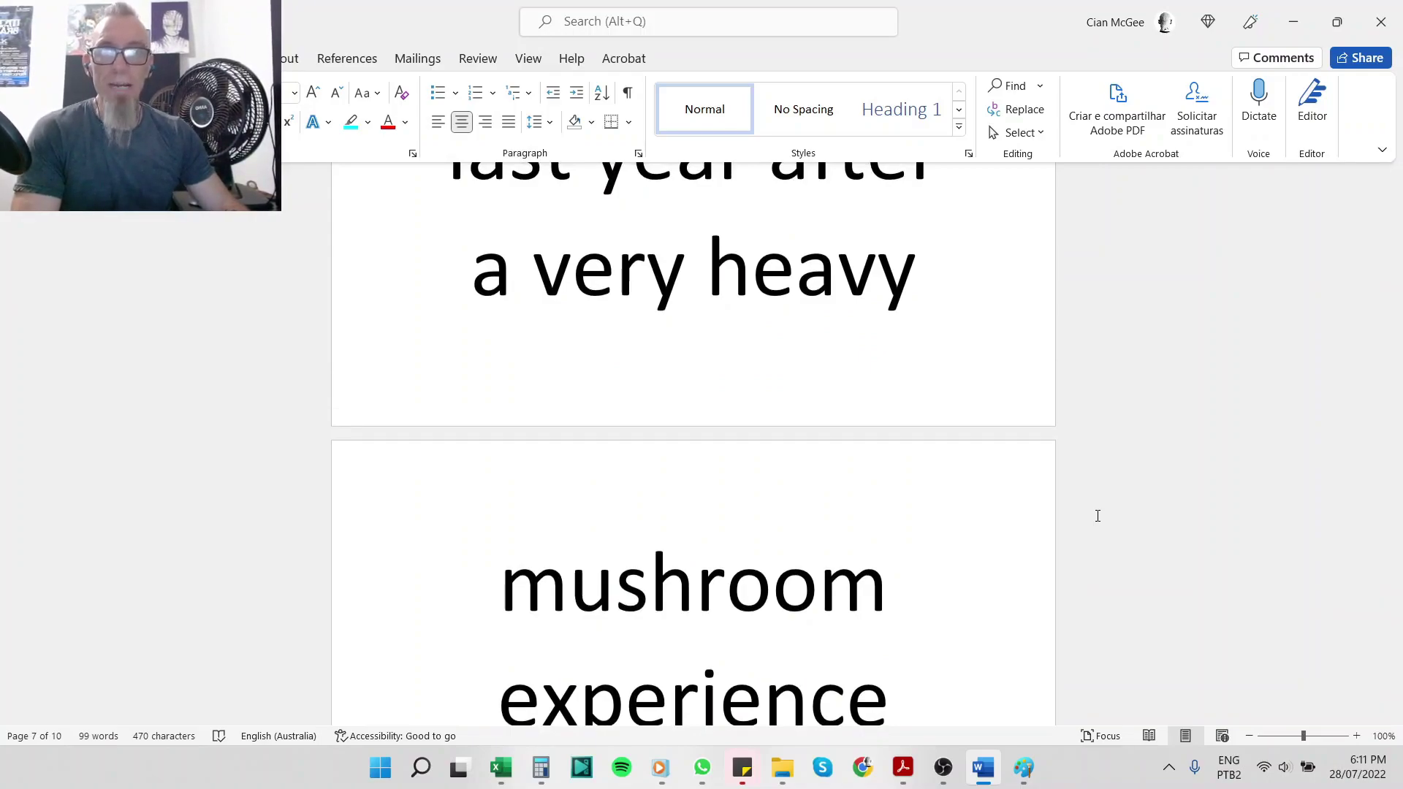
{"action": "scroll", "coordinate": [1097, 516], "scroll_direction": "down", "scroll_amount": 1}
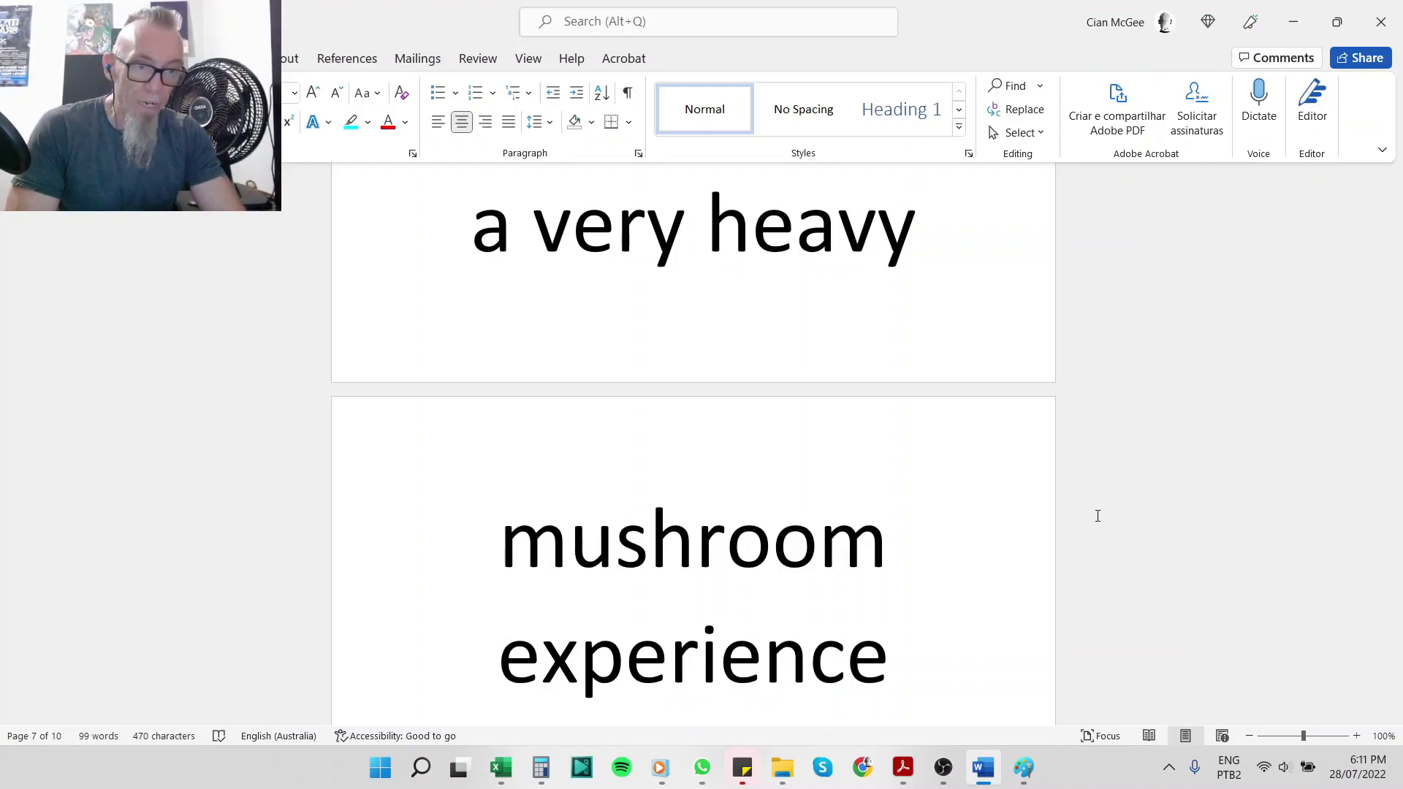
{"action": "scroll", "coordinate": [1097, 516], "scroll_direction": "up", "scroll_amount": 3}
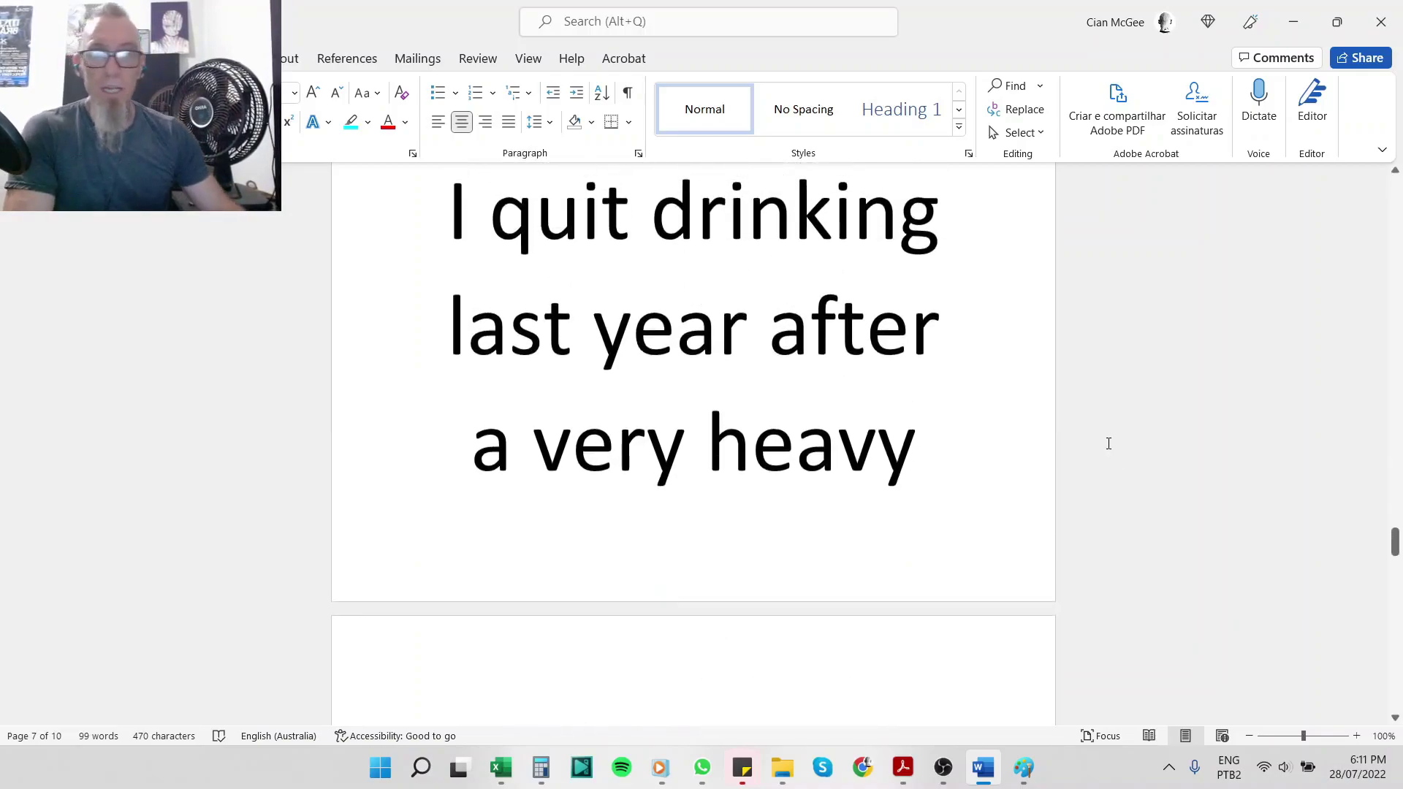
{"action": "scroll", "coordinate": [1108, 442], "scroll_direction": "up", "scroll_amount": 3}
Scroll down to page 8 and select the entire 'I drink' line
{"action": "left_click", "coordinate": [987, 425]}
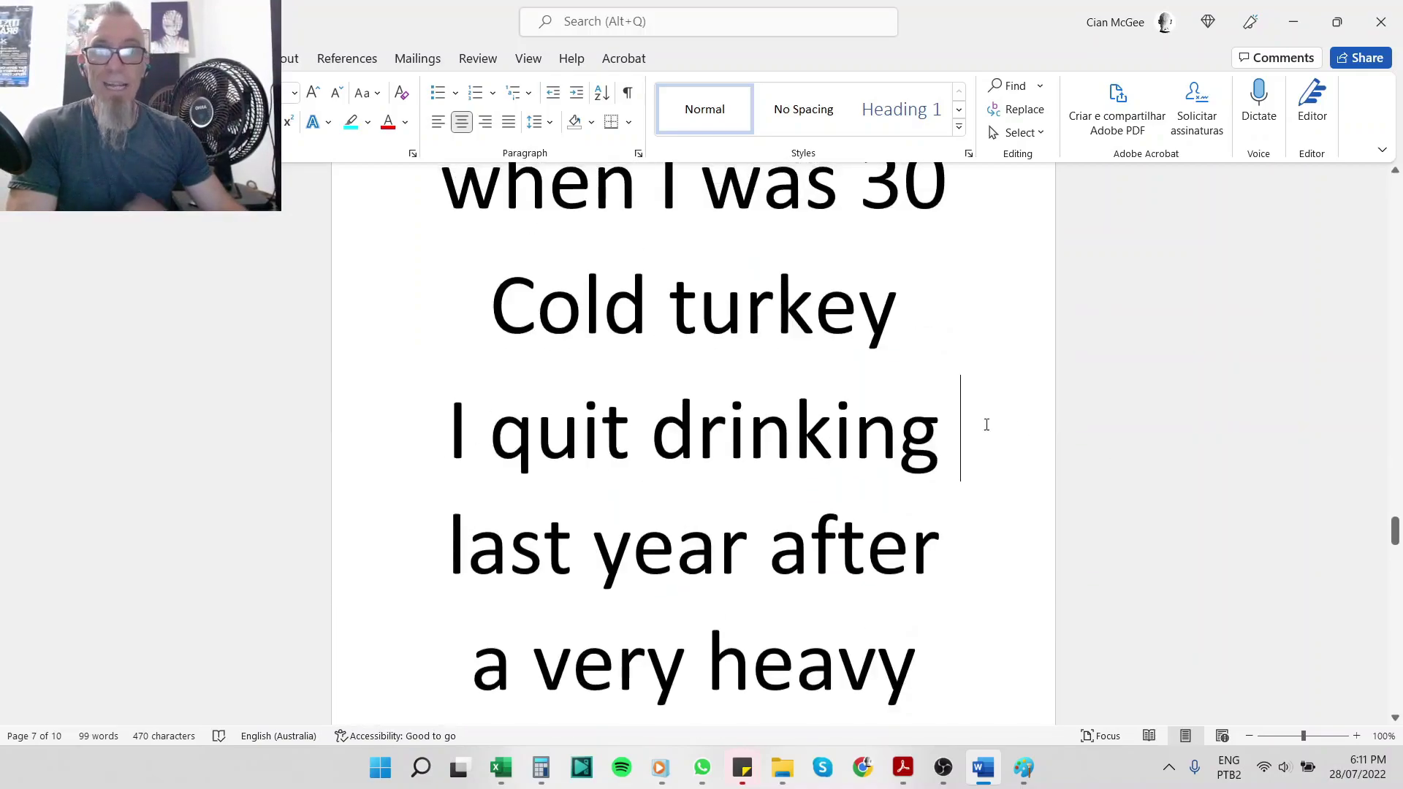
{"action": "mouse_move", "coordinate": [986, 425]}
{"action": "left_mouse_down"}
{"action": "mouse_move", "coordinate": [683, 404]}
{"action": "mouse_move", "coordinate": [648, 414]}
{"action": "mouse_move", "coordinate": [977, 407]}
{"action": "left_mouse_up"}
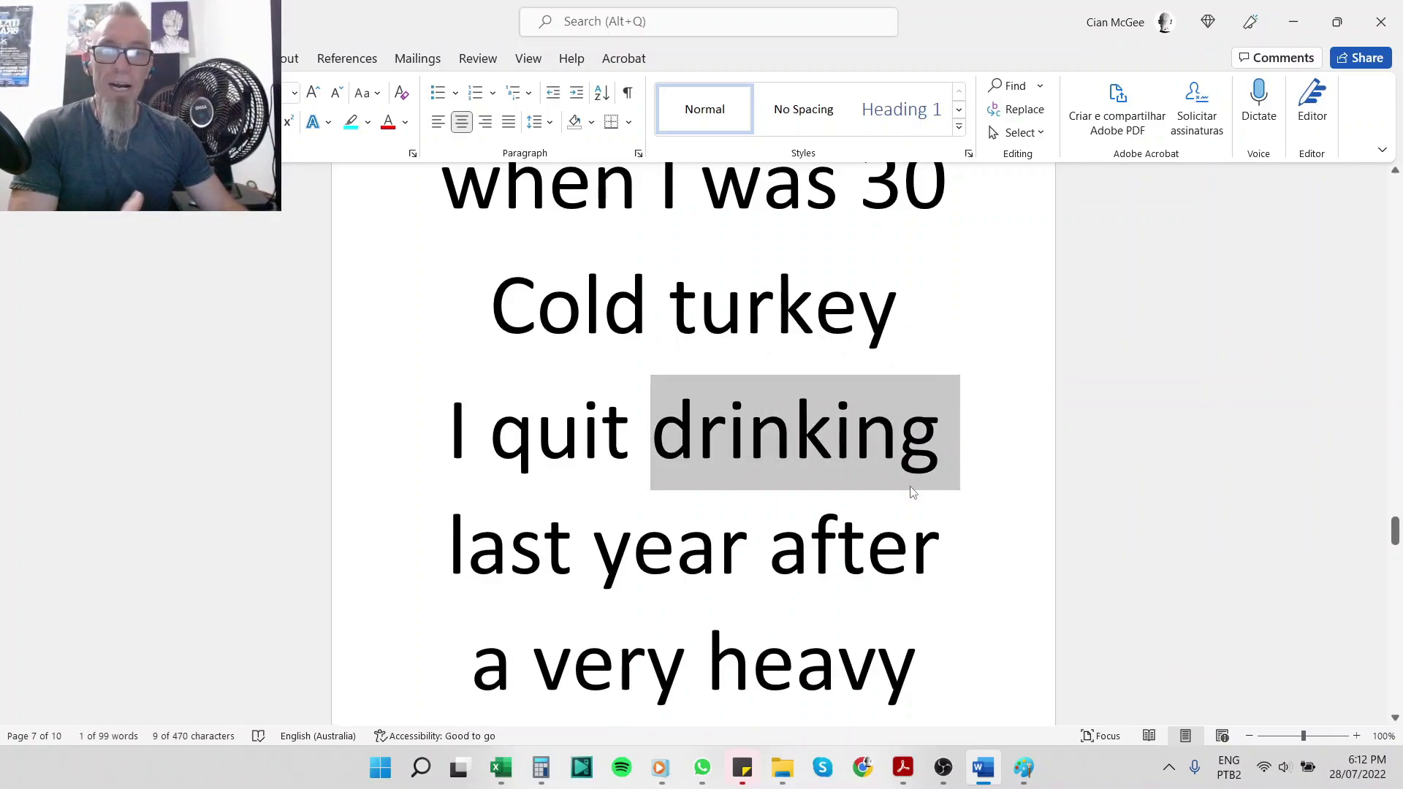
{"action": "scroll", "coordinate": [914, 492], "scroll_direction": "up", "scroll_amount": 3}
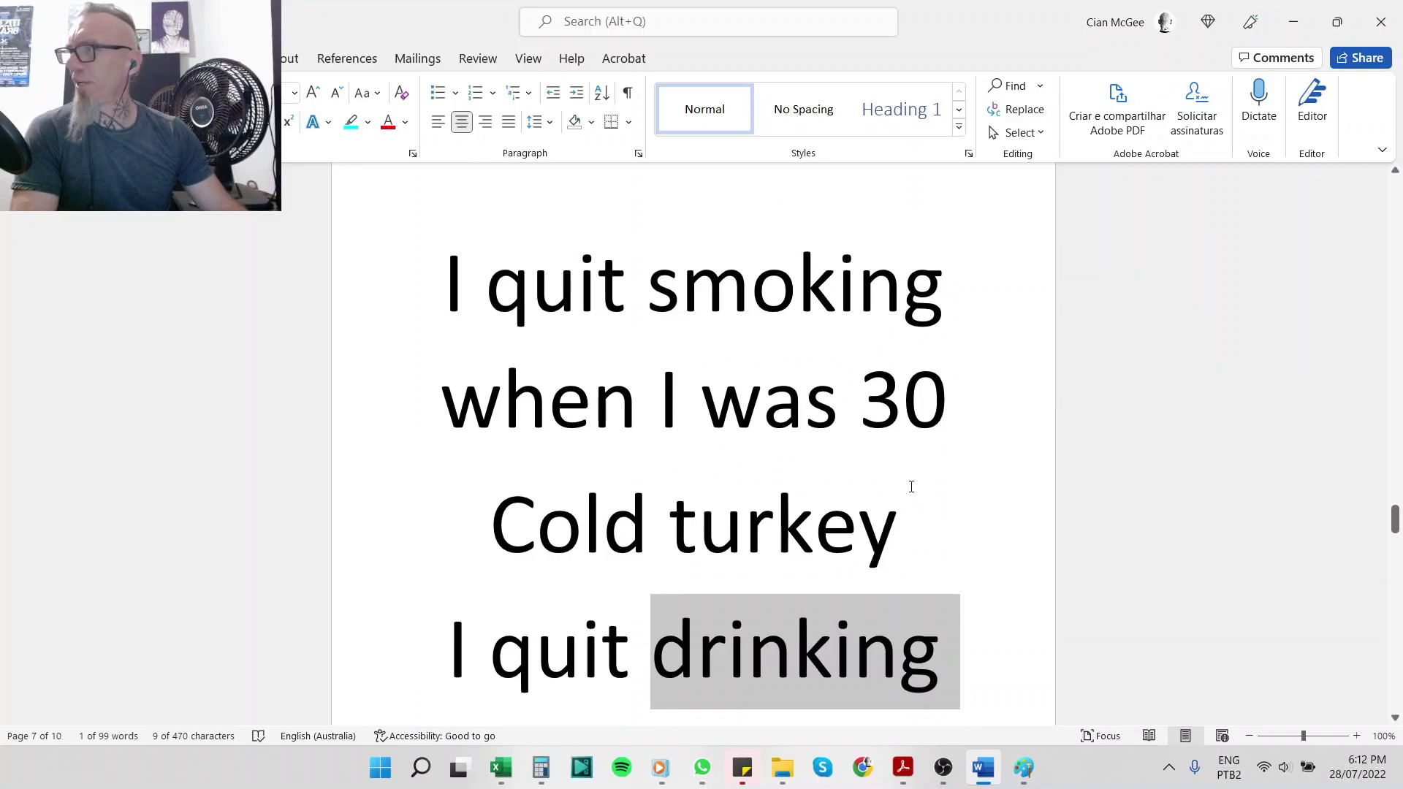
{"action": "scroll", "coordinate": [912, 487], "scroll_direction": "down", "scroll_amount": 1}
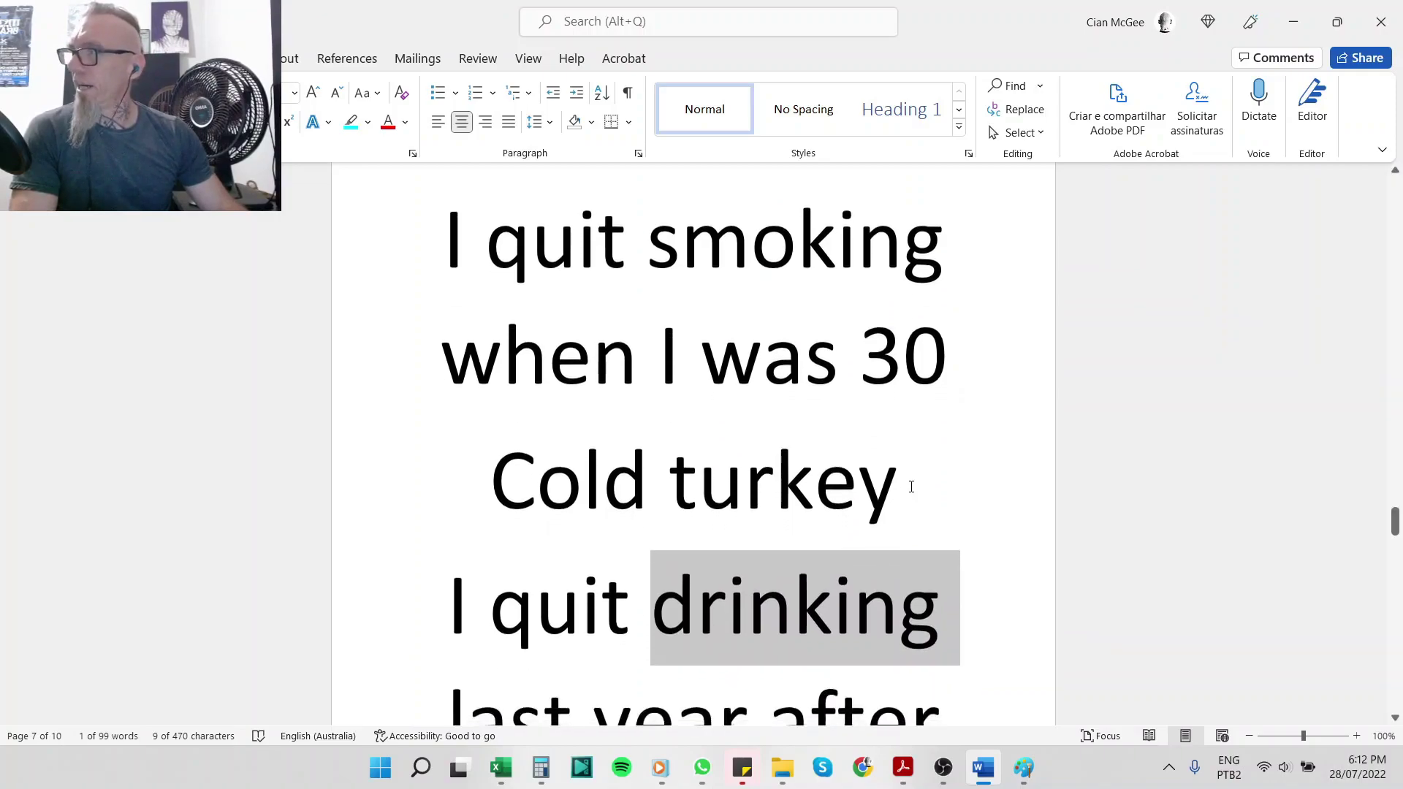
{"action": "scroll", "coordinate": [910, 485], "scroll_direction": "down", "scroll_amount": 1}
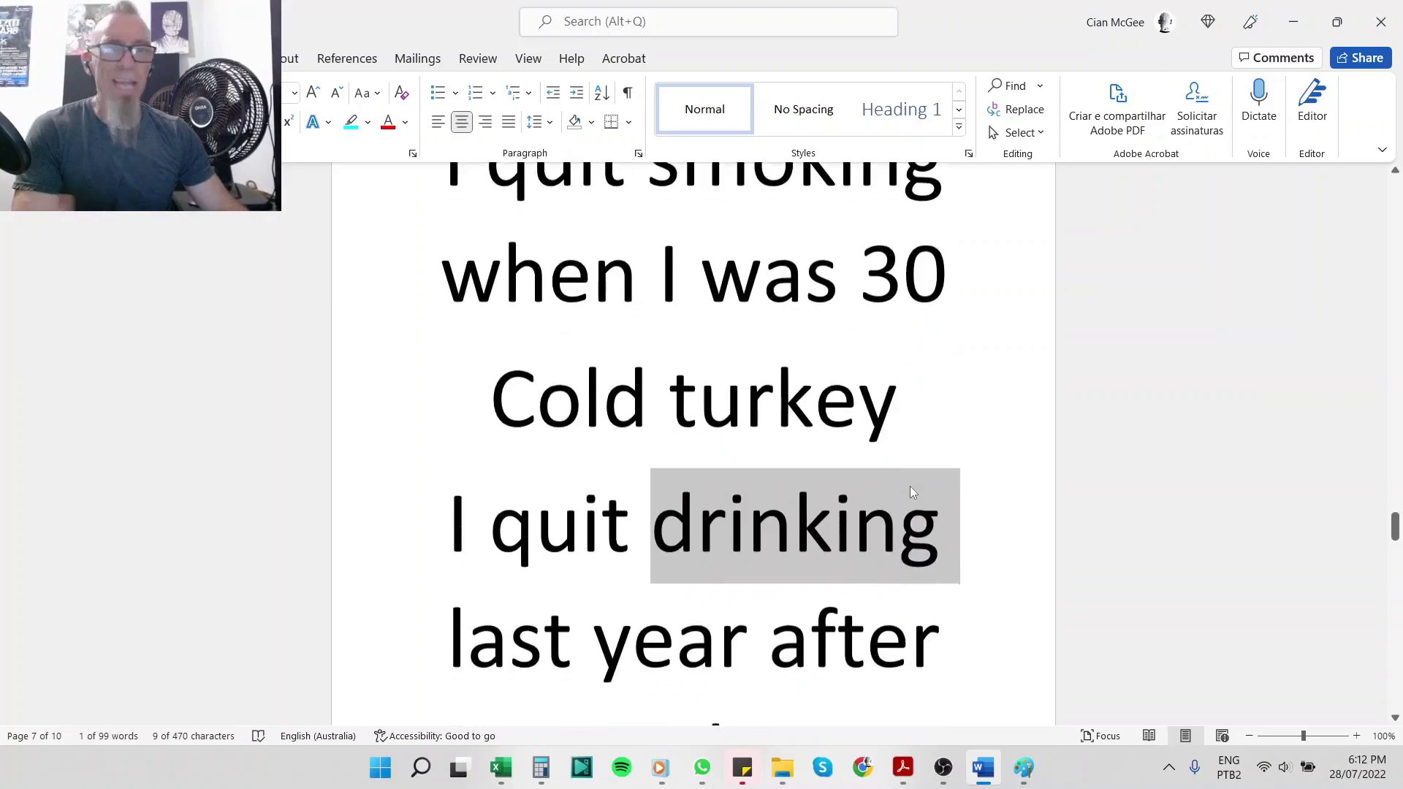
{"action": "scroll", "coordinate": [909, 486], "scroll_direction": "down", "scroll_amount": 1}
{"action": "scroll", "coordinate": [911, 486], "scroll_direction": "down", "scroll_amount": 8}
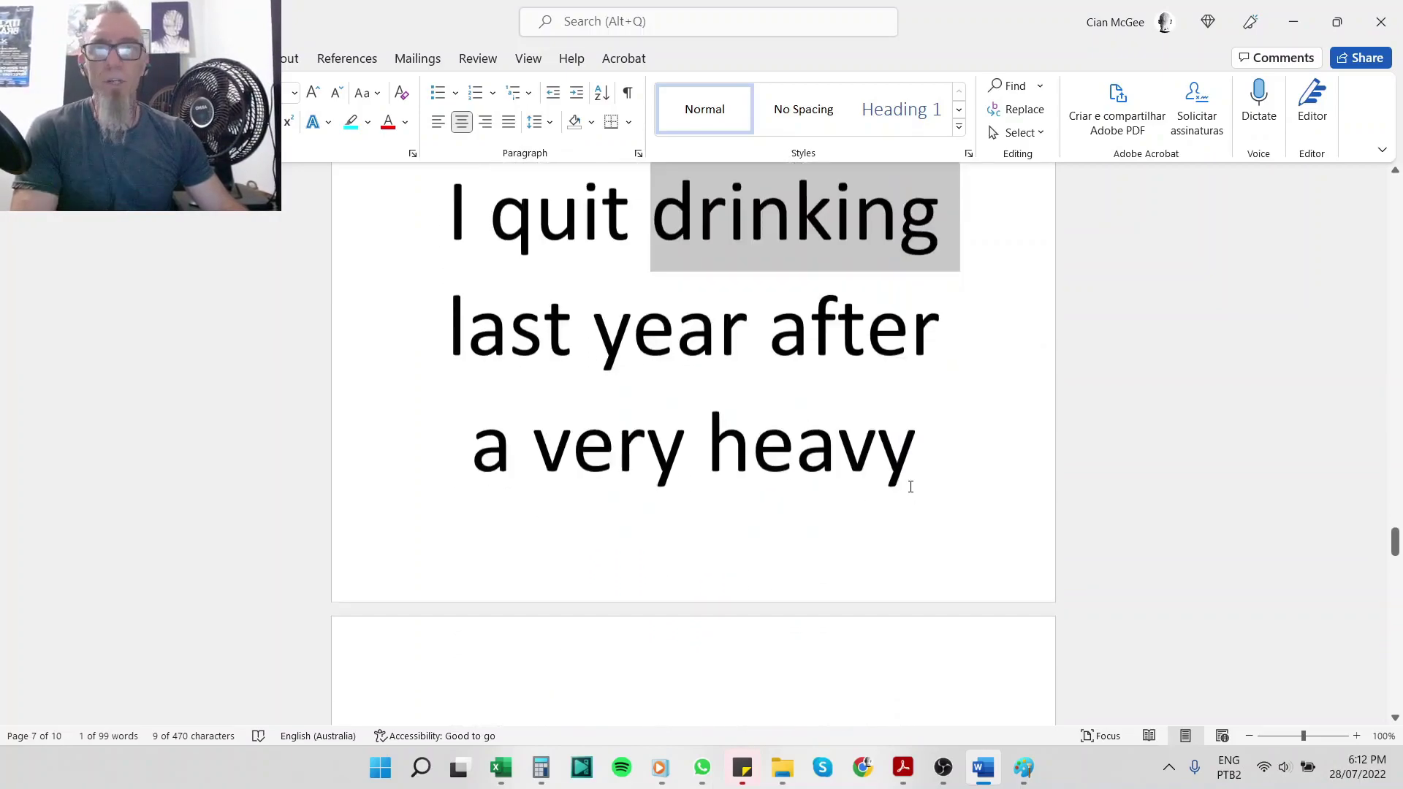
{"action": "scroll", "coordinate": [911, 487], "scroll_direction": "down", "scroll_amount": 4}
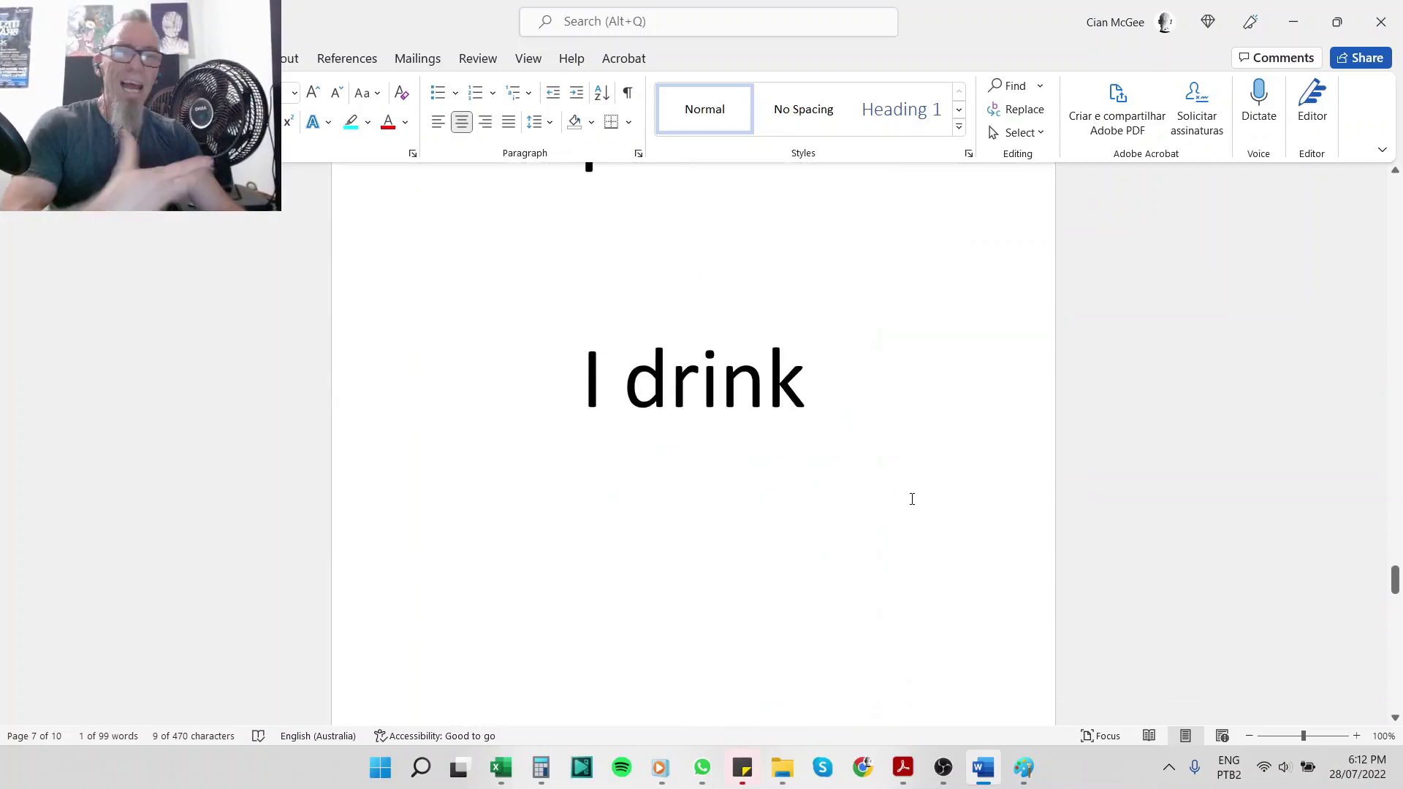
{"action": "left_click", "coordinate": [407, 419]}
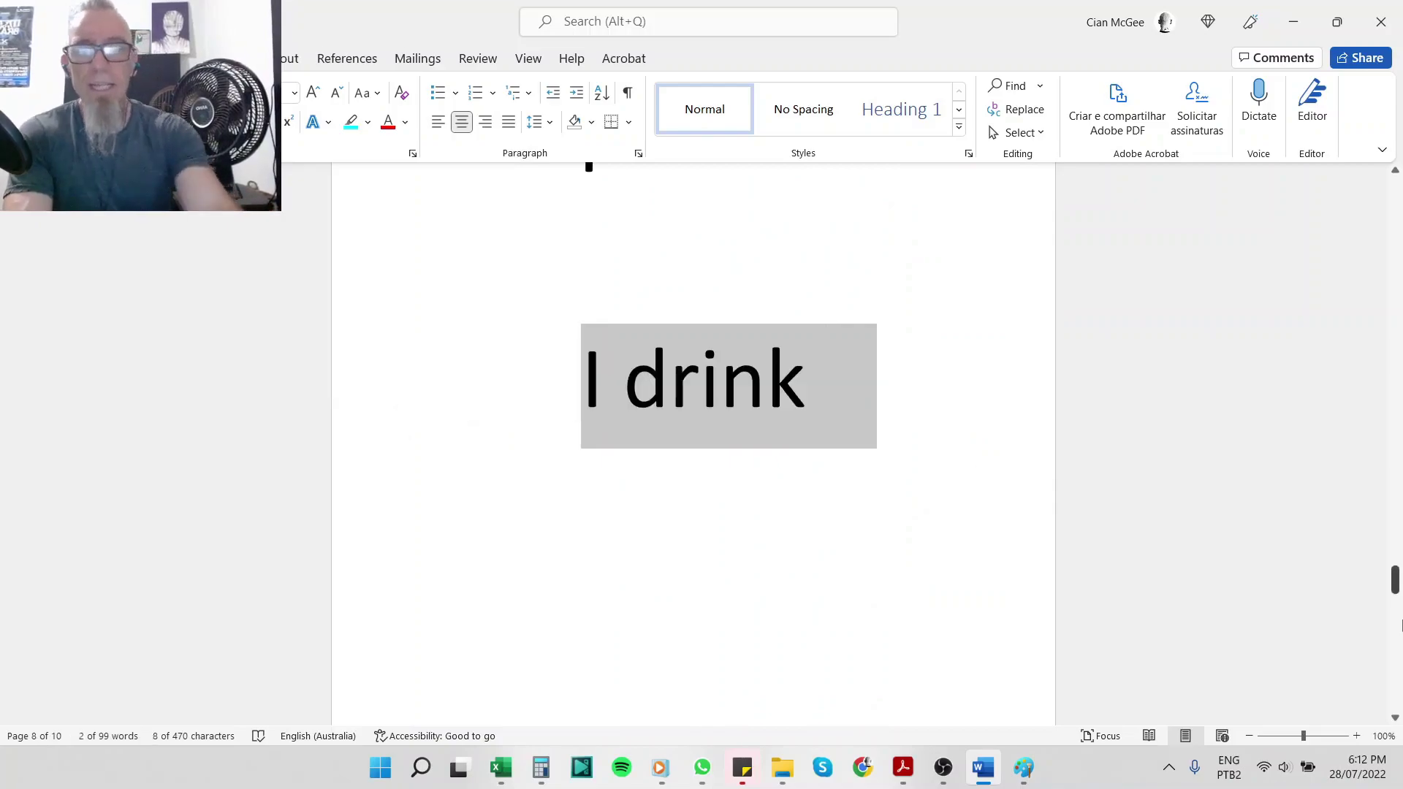
Overwrite the selected line with 'I gave up Muay Thai in 2020' and start a new line
{"action": "type", "text": "I gave "}
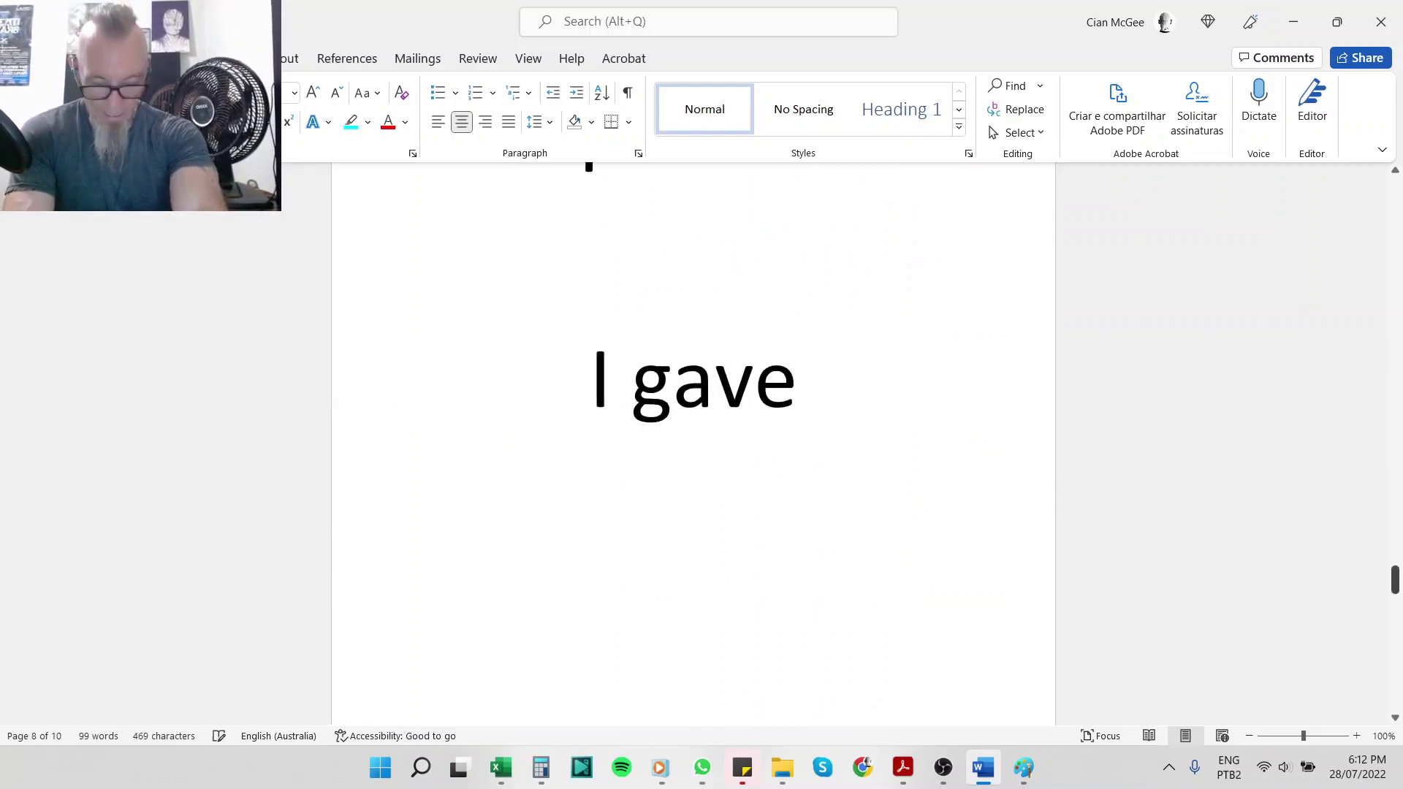
{"action": "type", "text": "up "}
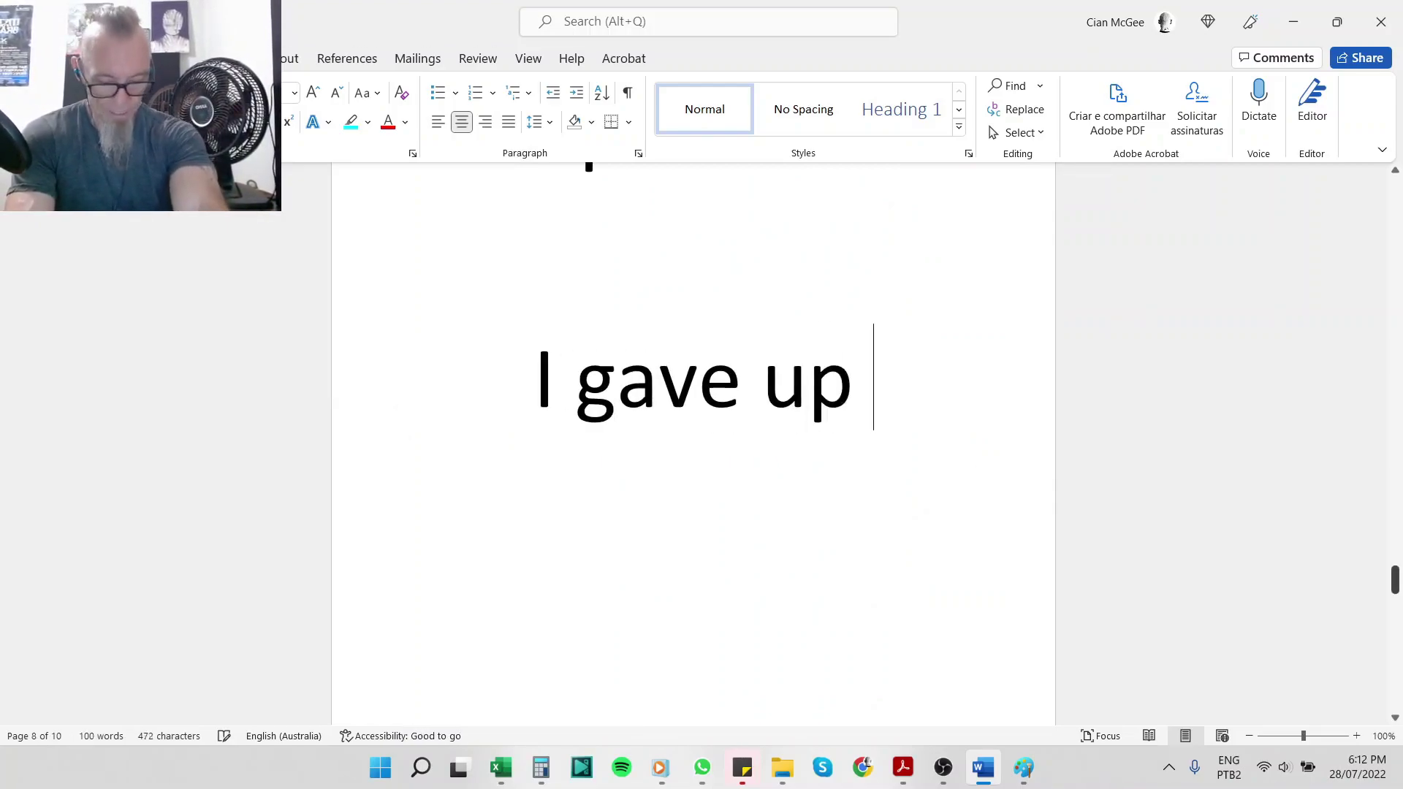
{"action": "type", "text": "Mua"}
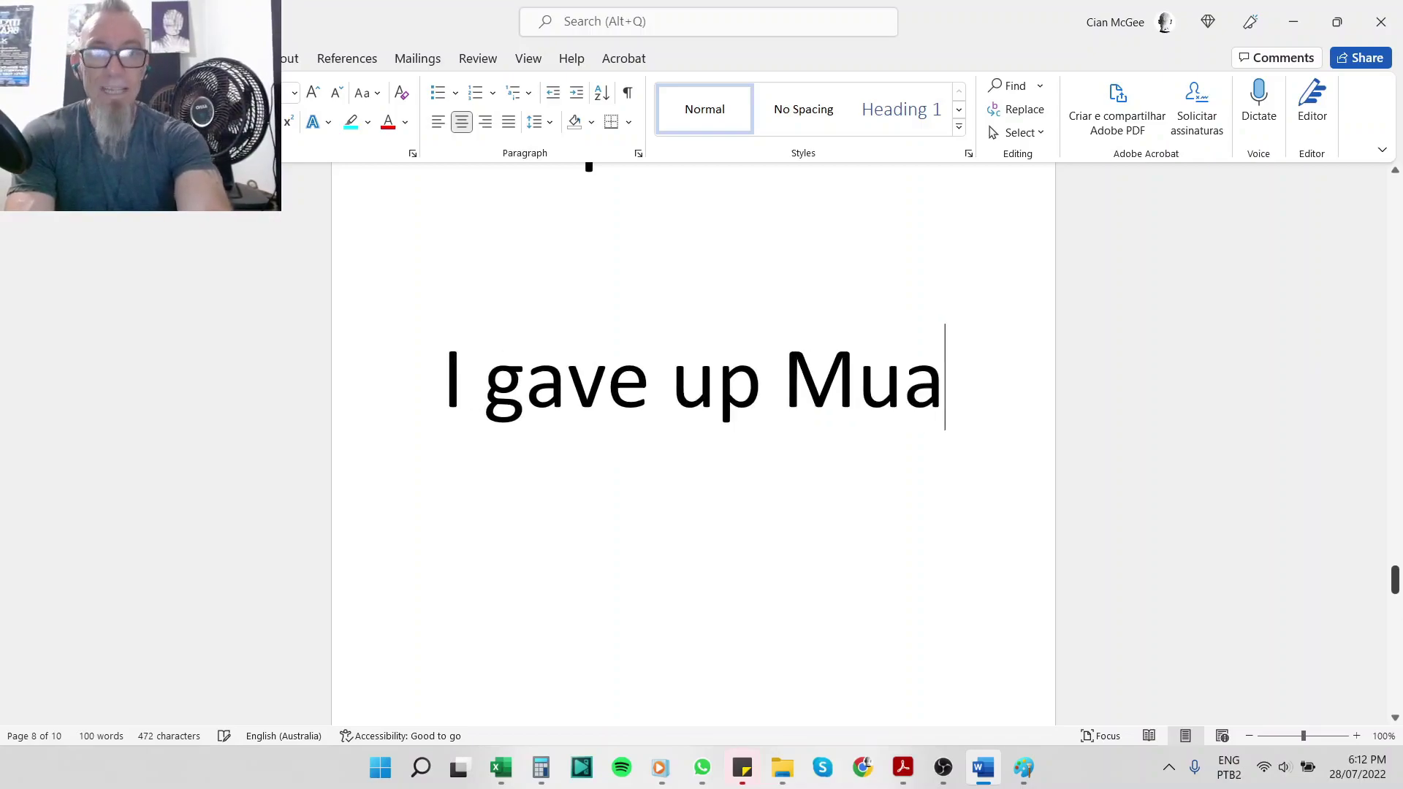
{"action": "type", "text": "y Thai in 2020"}
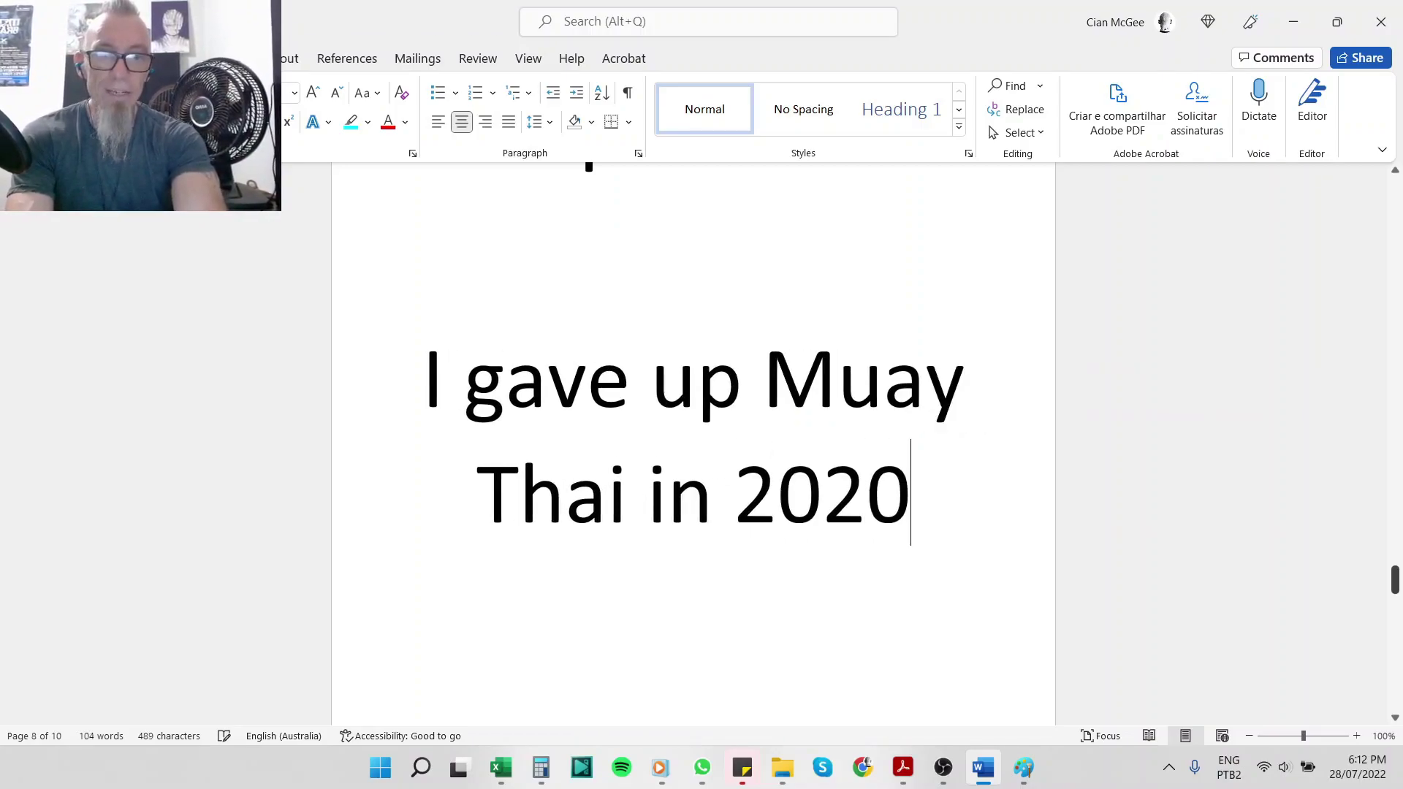
{"action": "key", "text": "Return"}
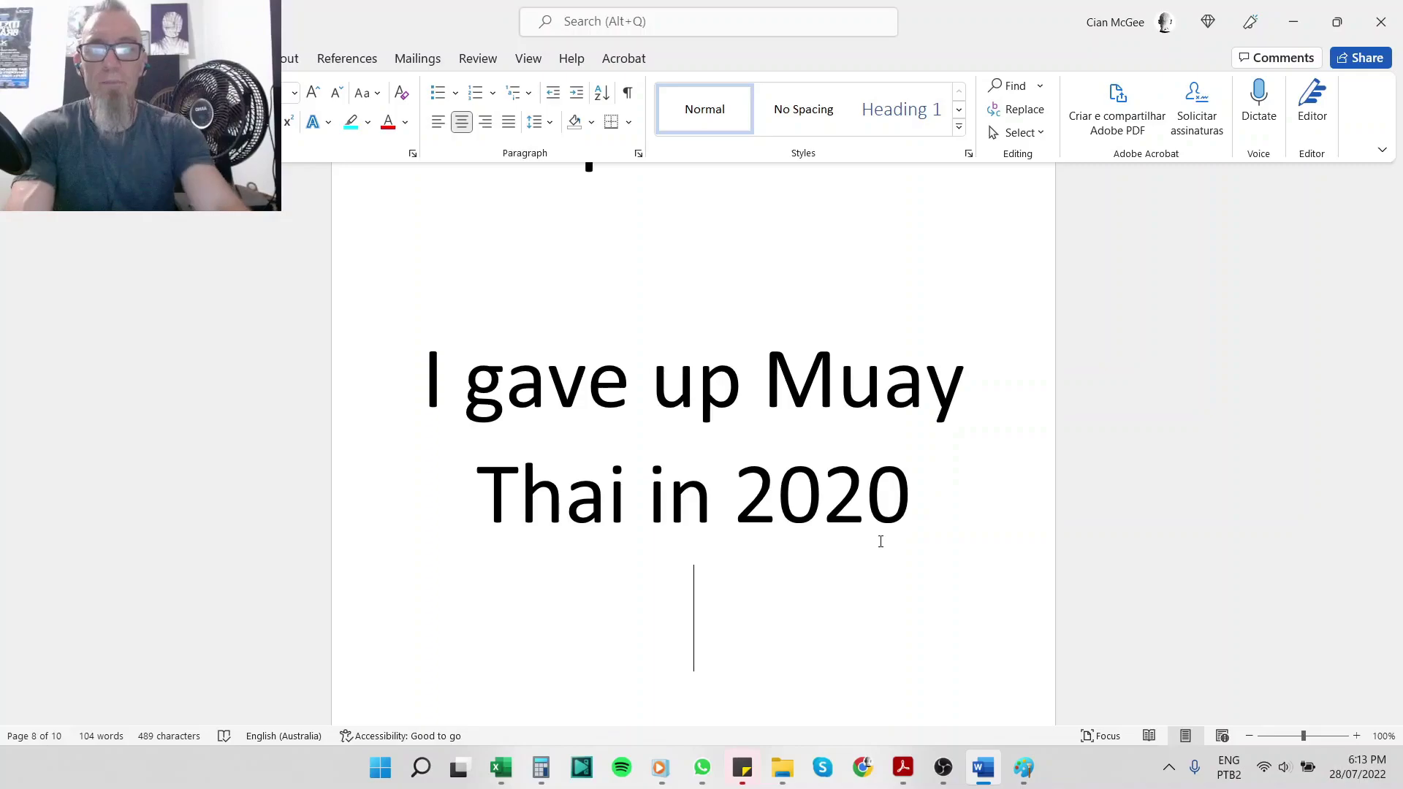
Type 'I quit muay thai' and insert a page break right after it
{"action": "type", "text": "I quit muay"}
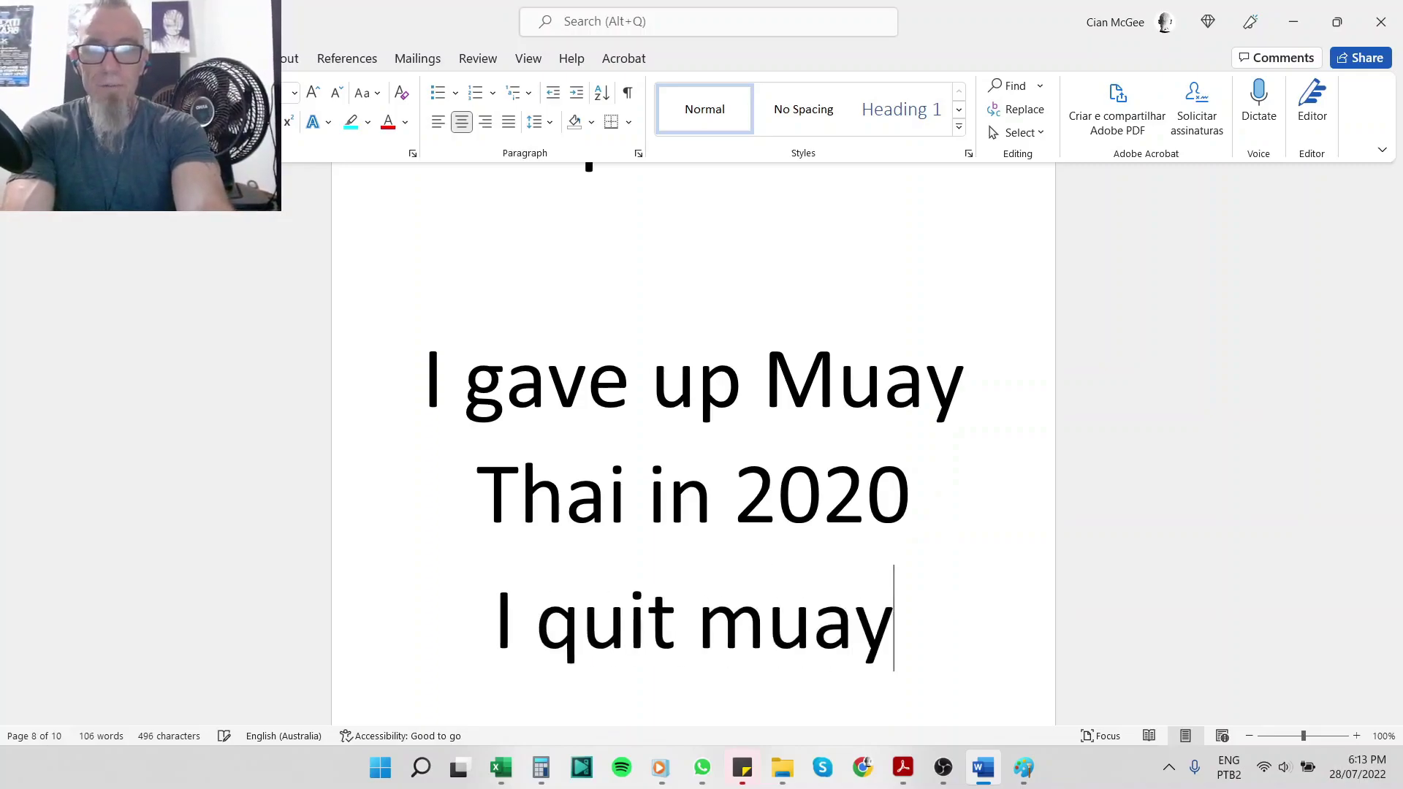
{"action": "type", "text": " thai"}
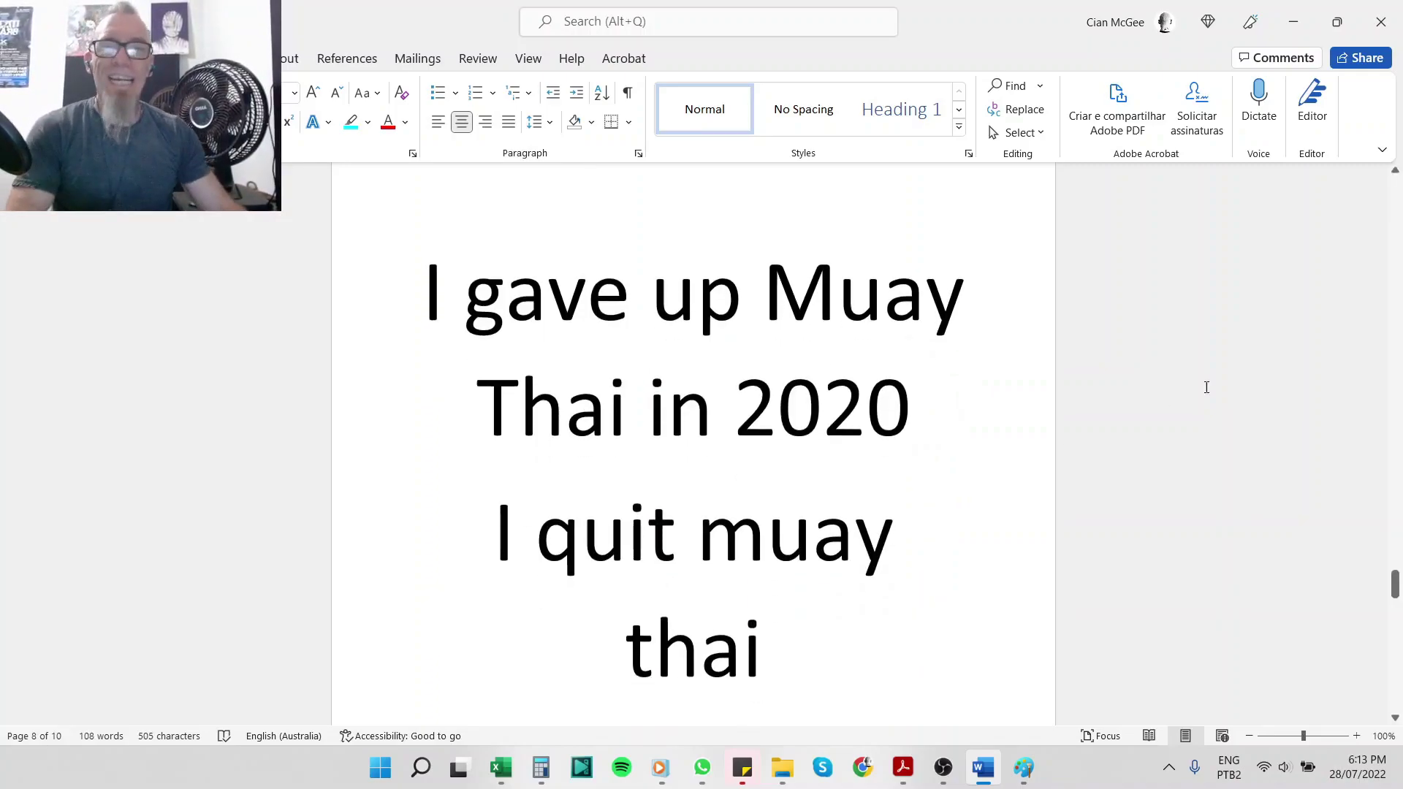
{"action": "left_click_drag", "start_coordinate": [816, 612], "coordinate": [802, 589]}
{"action": "left_click", "coordinate": [807, 602]}
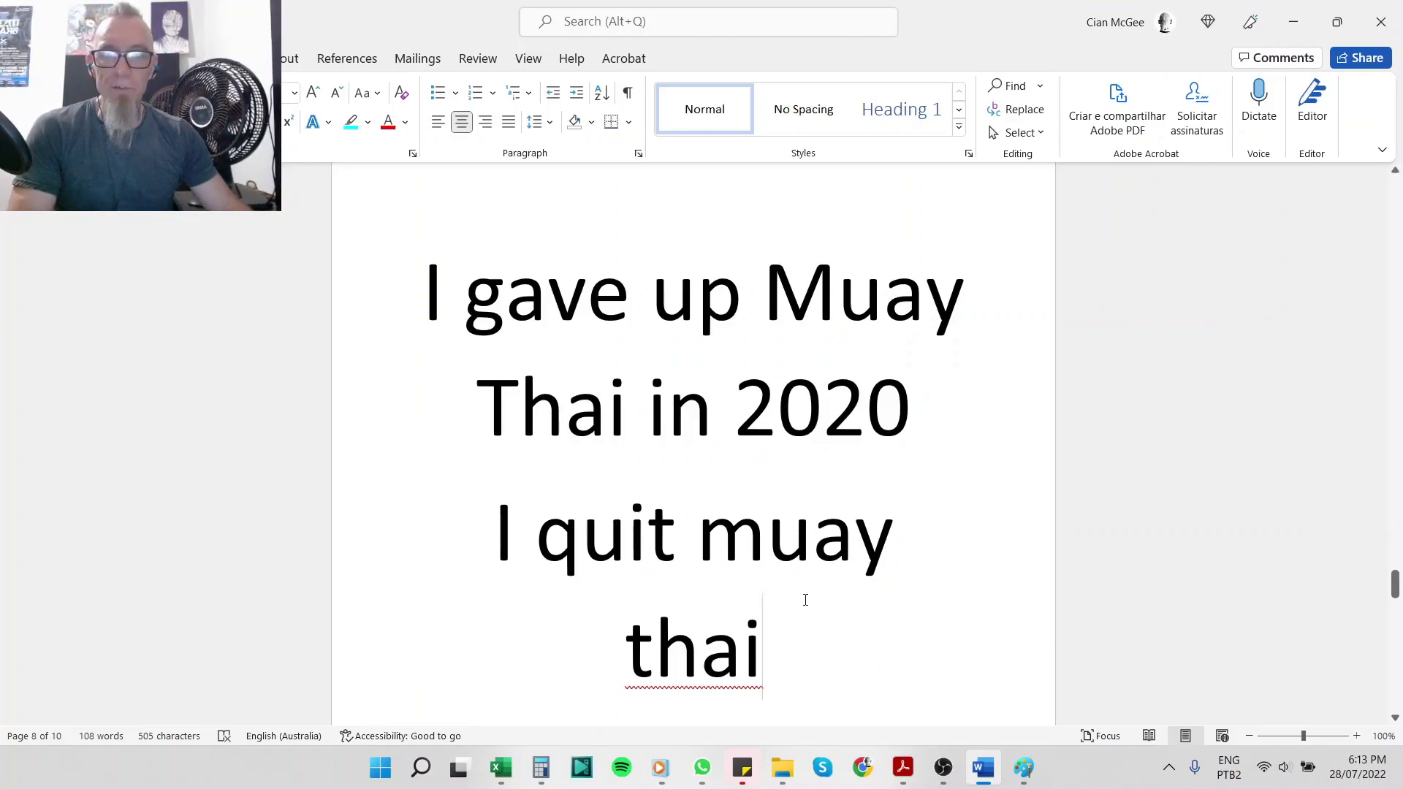
{"action": "scroll", "coordinate": [805, 599], "scroll_direction": "down", "scroll_amount": 2}
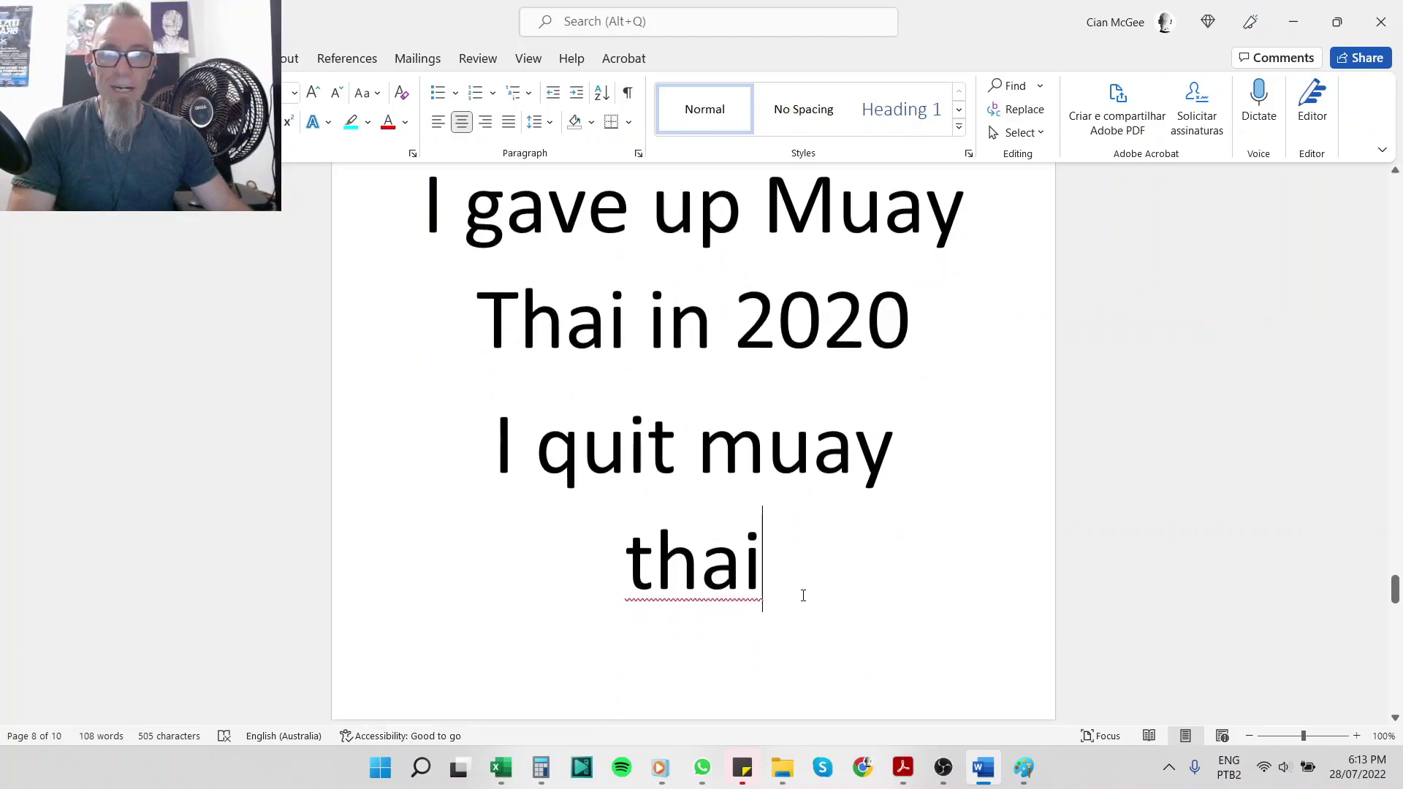
{"action": "double_click", "coordinate": [801, 577]}
{"action": "double_click", "coordinate": [627, 446]}
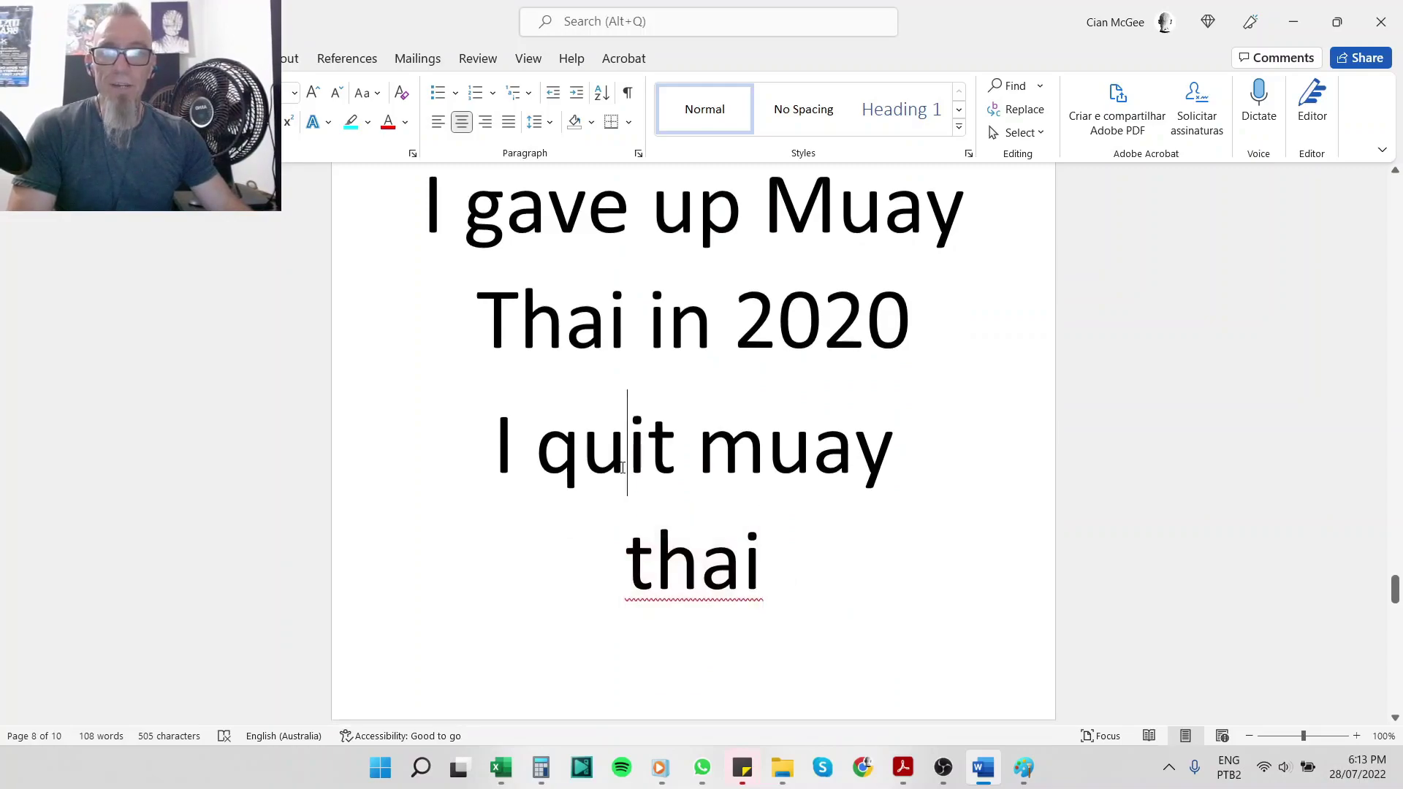
{"action": "left_click", "coordinate": [799, 574]}
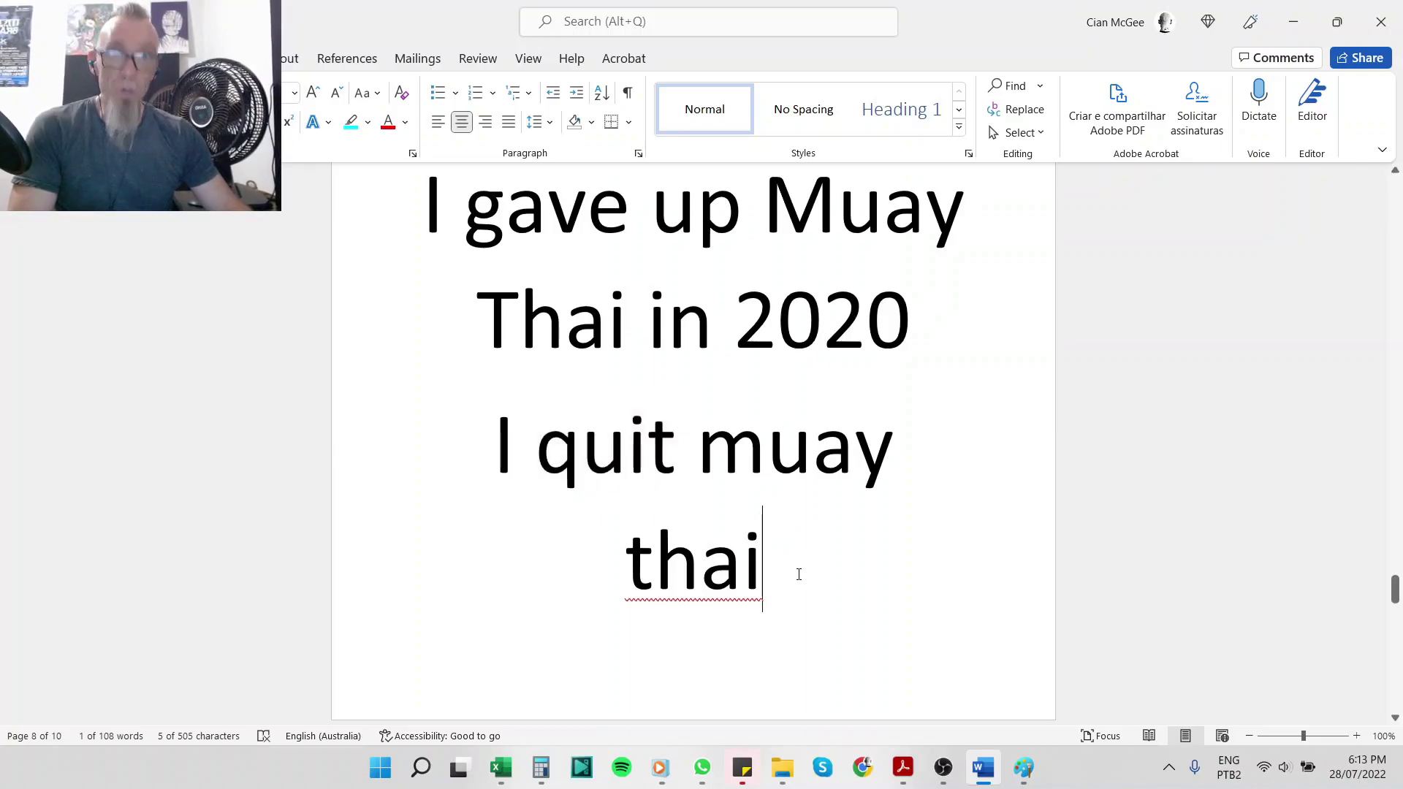
{"action": "key", "text": "ctrl+Return"}
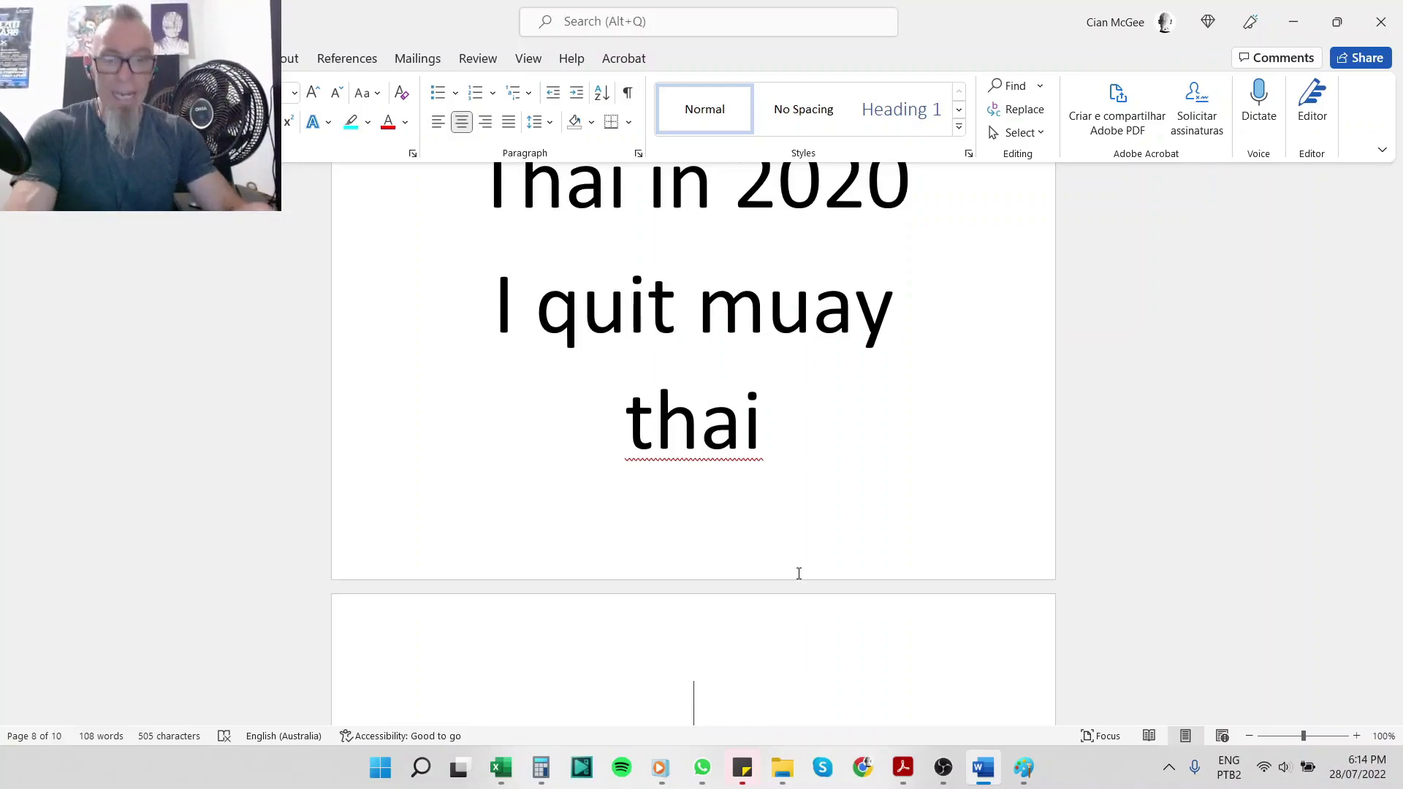
Type 'I gave up learning to code' and 'I gave up studying french' on separate lines
{"action": "type", "text": "I gave up lea"}
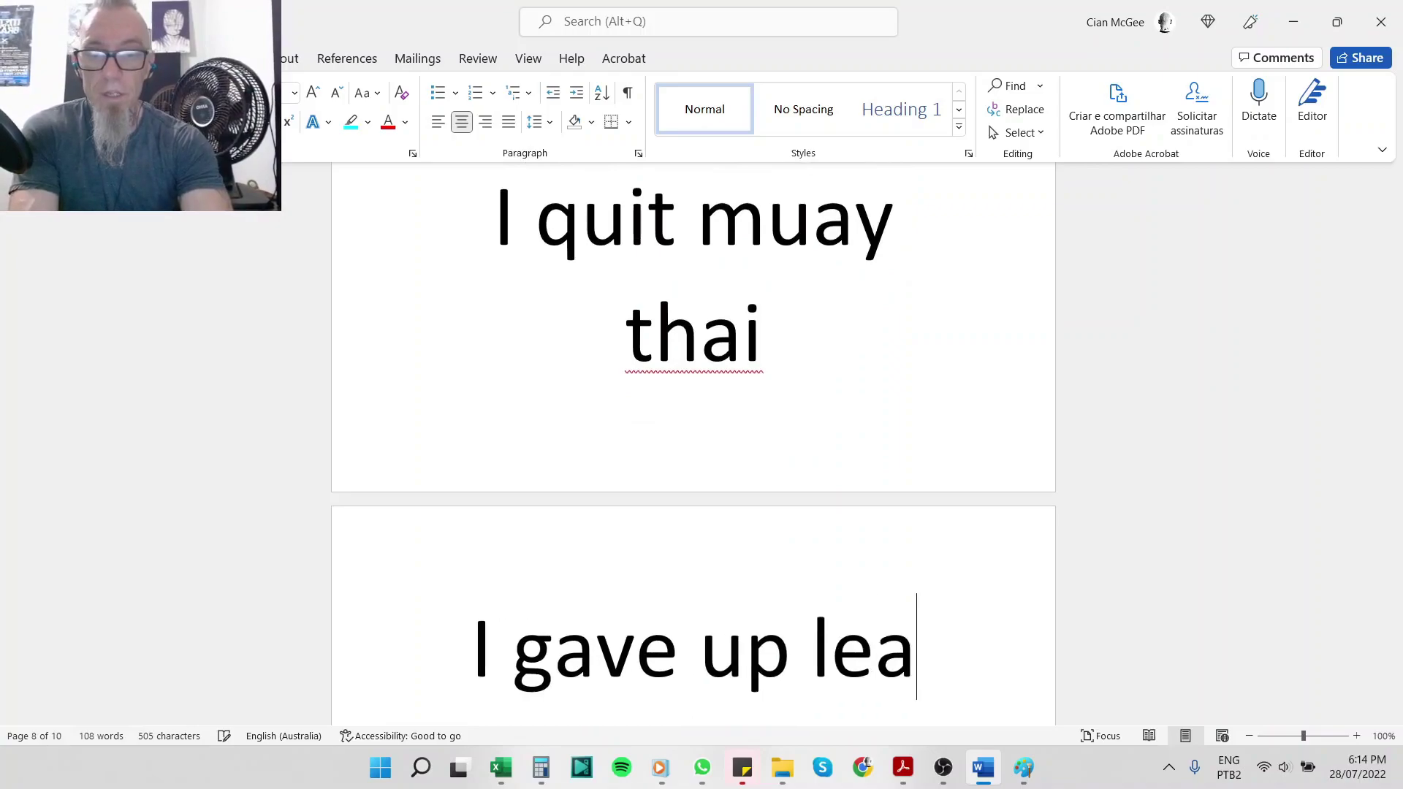
{"action": "type", "text": "rning to code"}
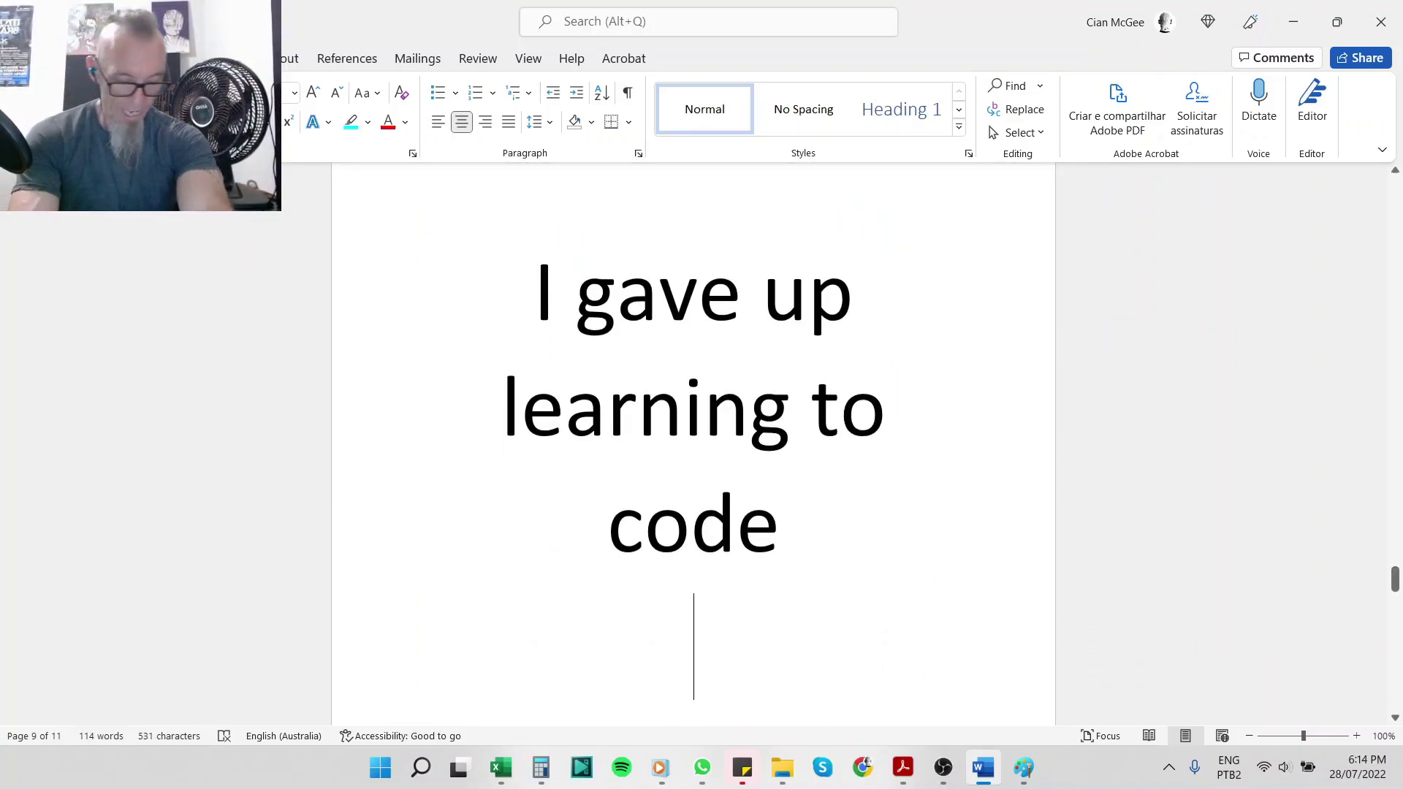
{"action": "key", "text": "Return"}
{"action": "type", "text": "I gave up st"}
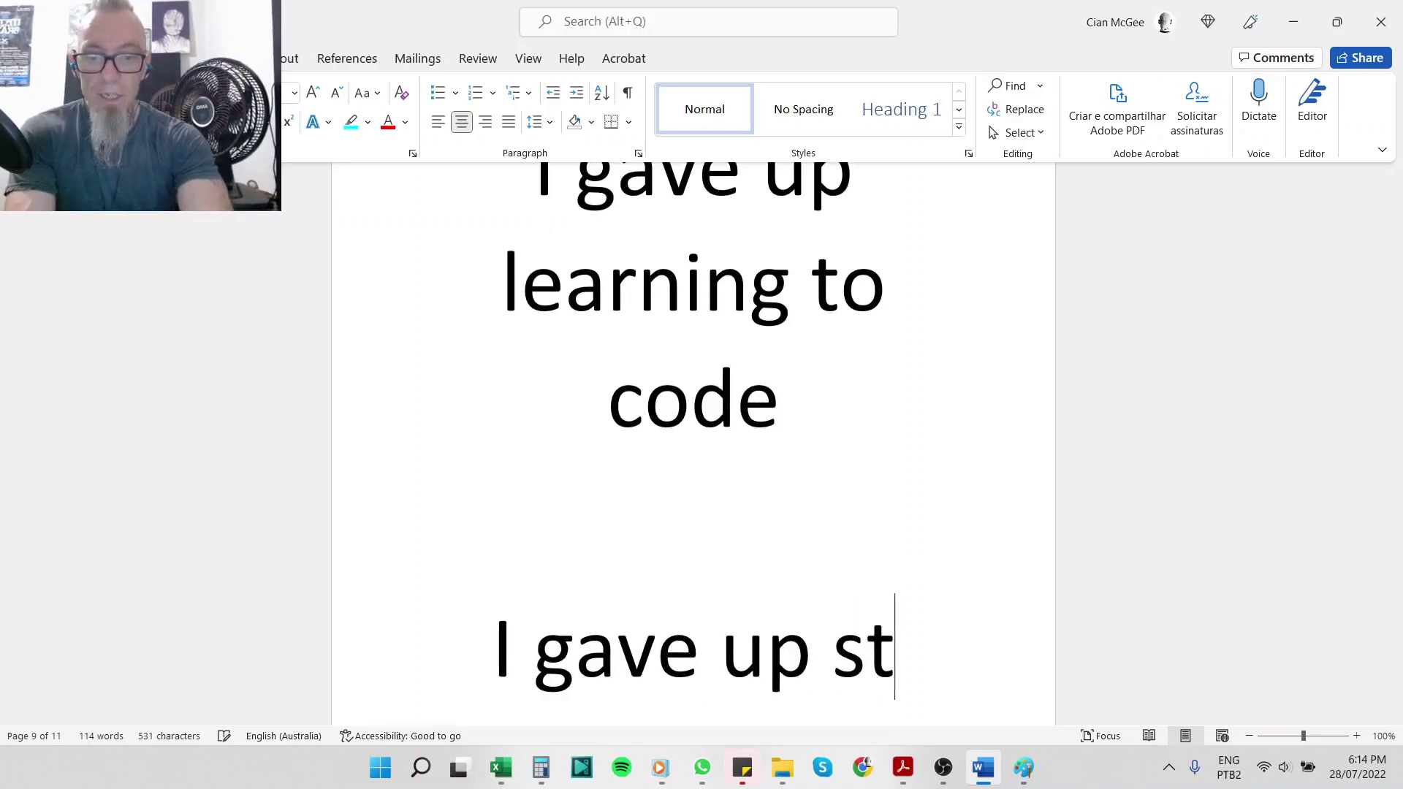
{"action": "type", "text": "udying fr"}
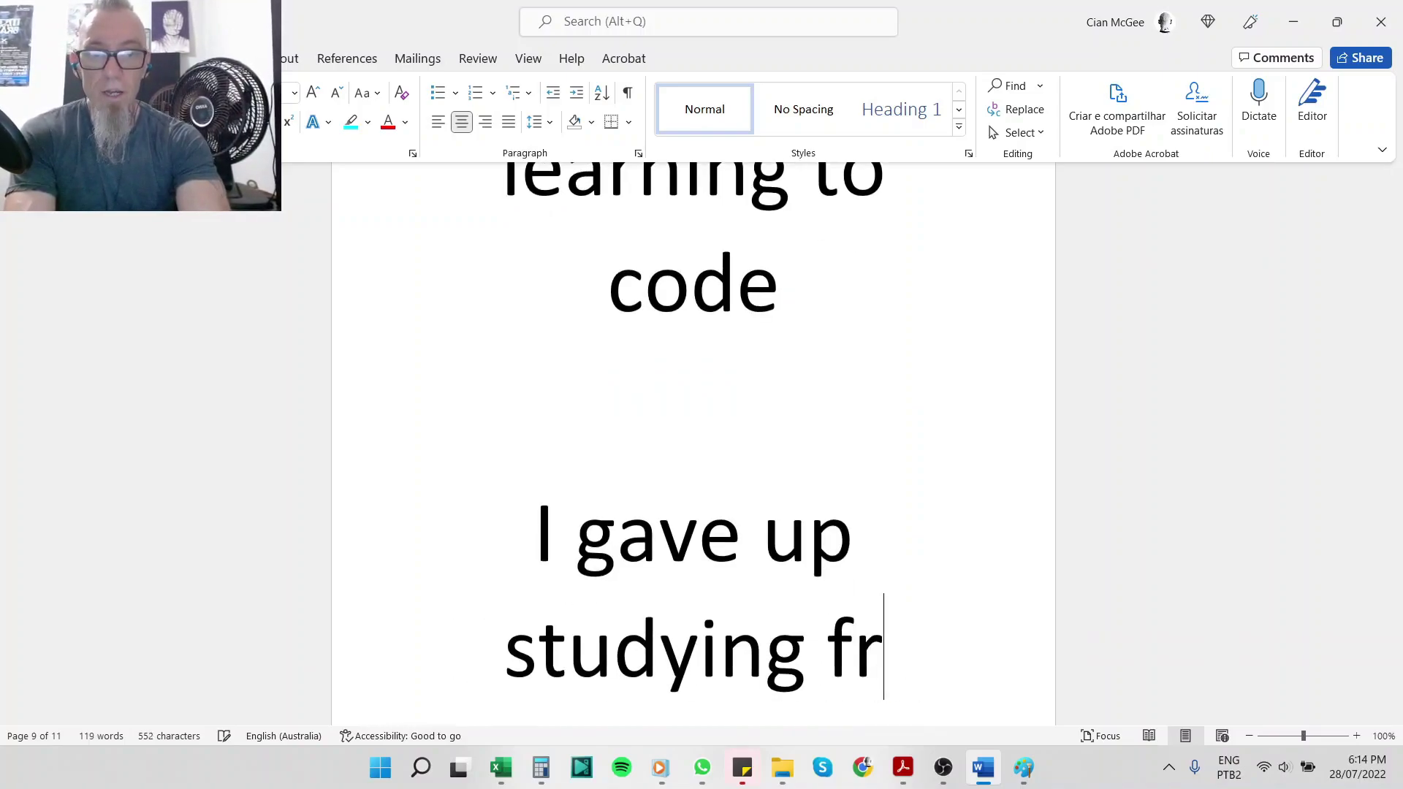
{"action": "type", "text": "ench"}
{"action": "key", "text": "Return"}
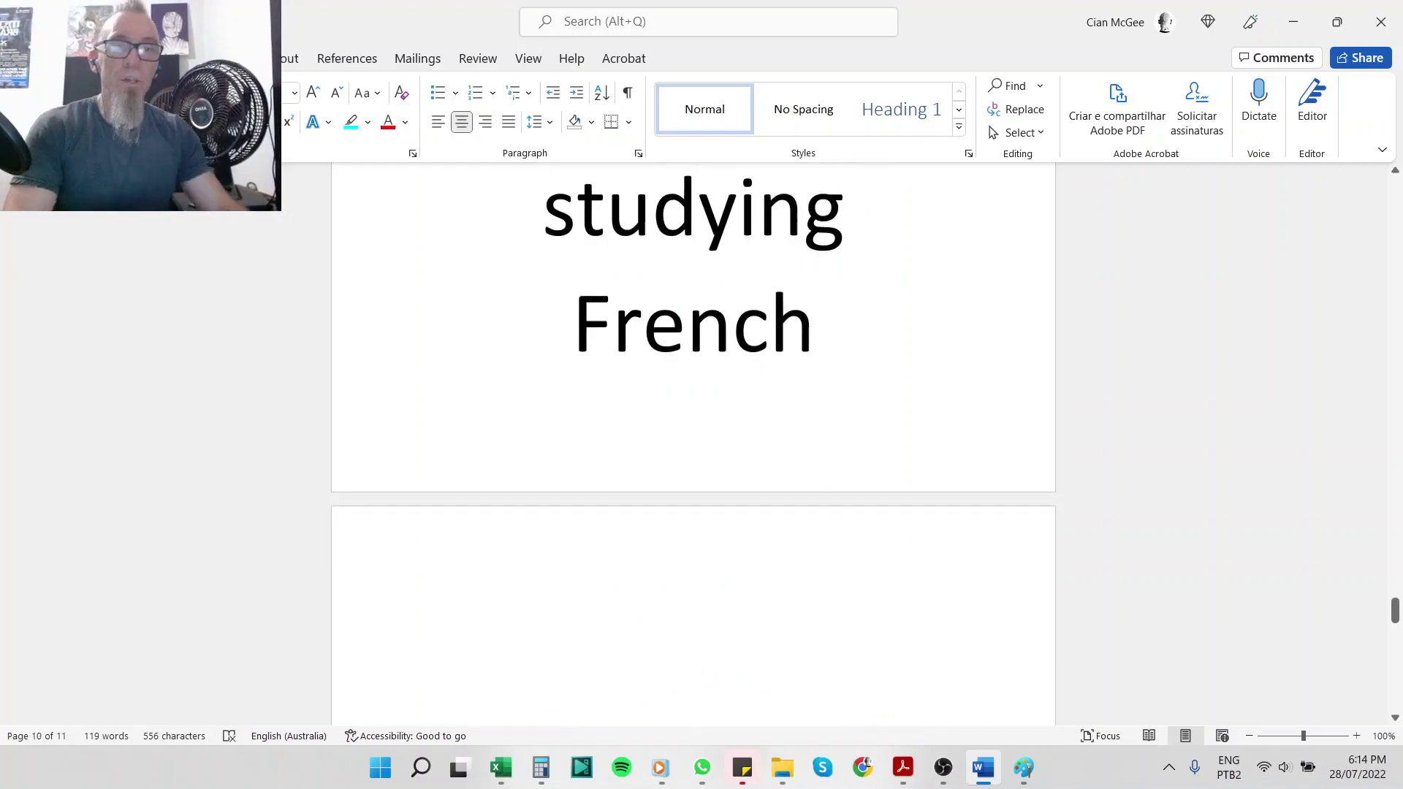
{"action": "scroll", "coordinate": [723, 364], "scroll_direction": "up", "scroll_amount": 2}
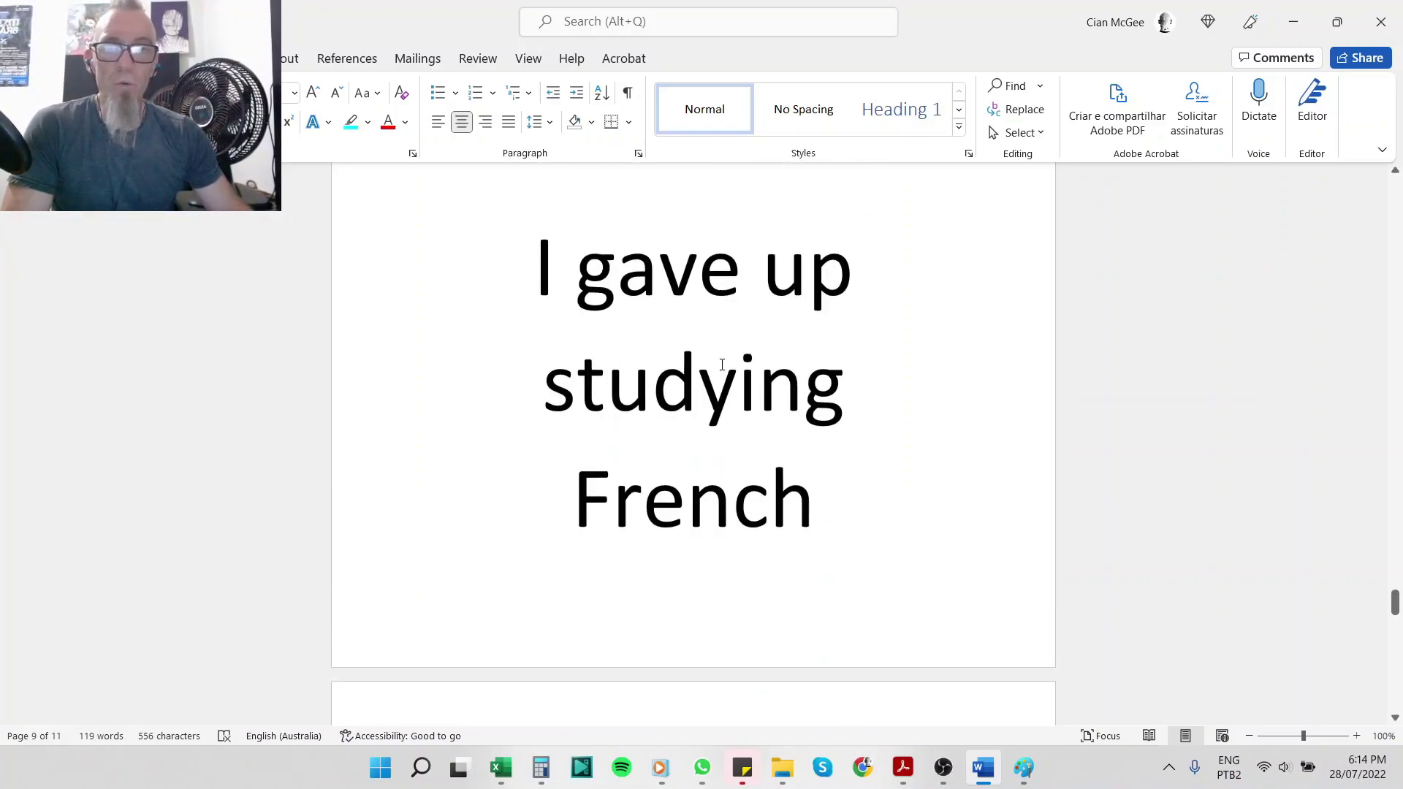
{"action": "scroll", "coordinate": [721, 361], "scroll_direction": "down", "scroll_amount": 2}
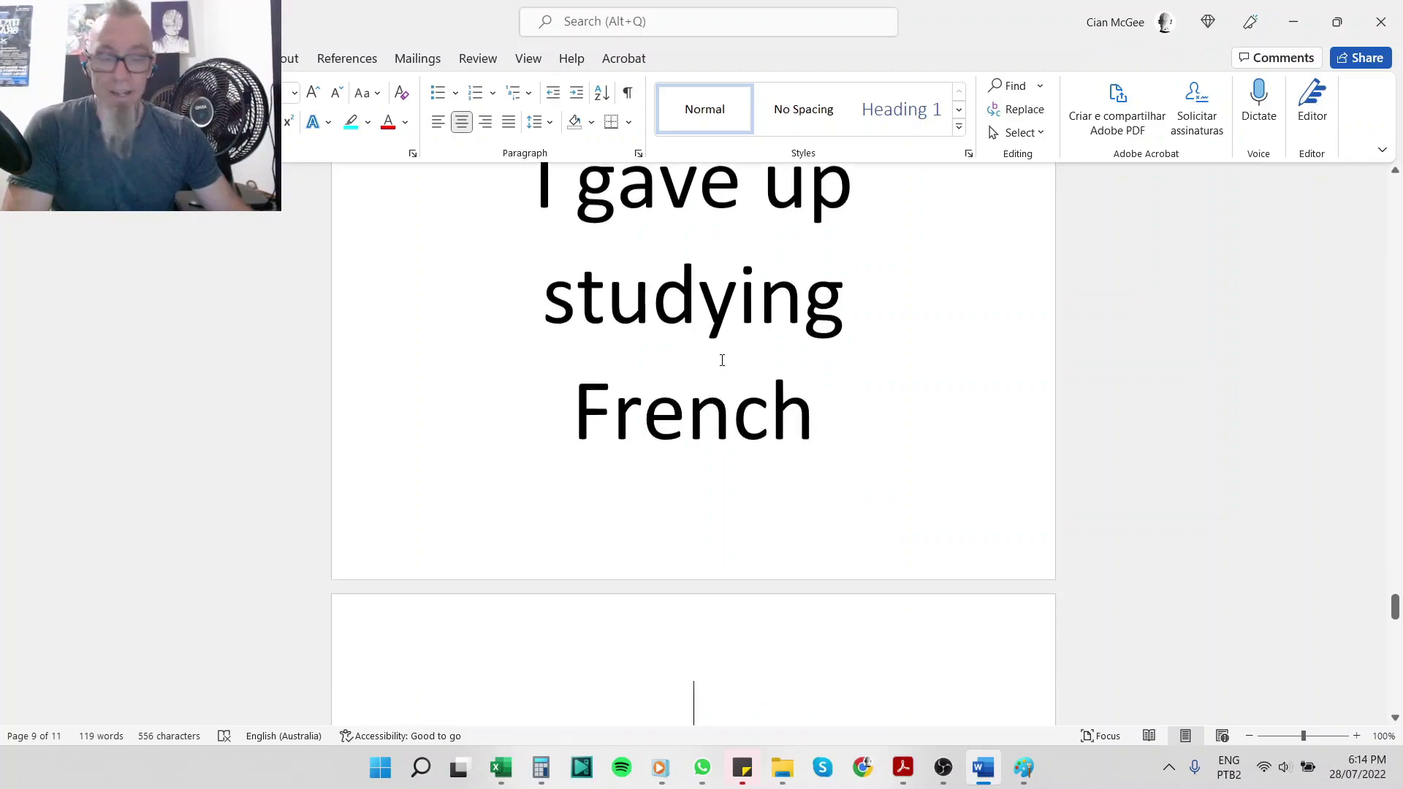
{"action": "scroll", "coordinate": [723, 356], "scroll_direction": "down", "scroll_amount": 2}
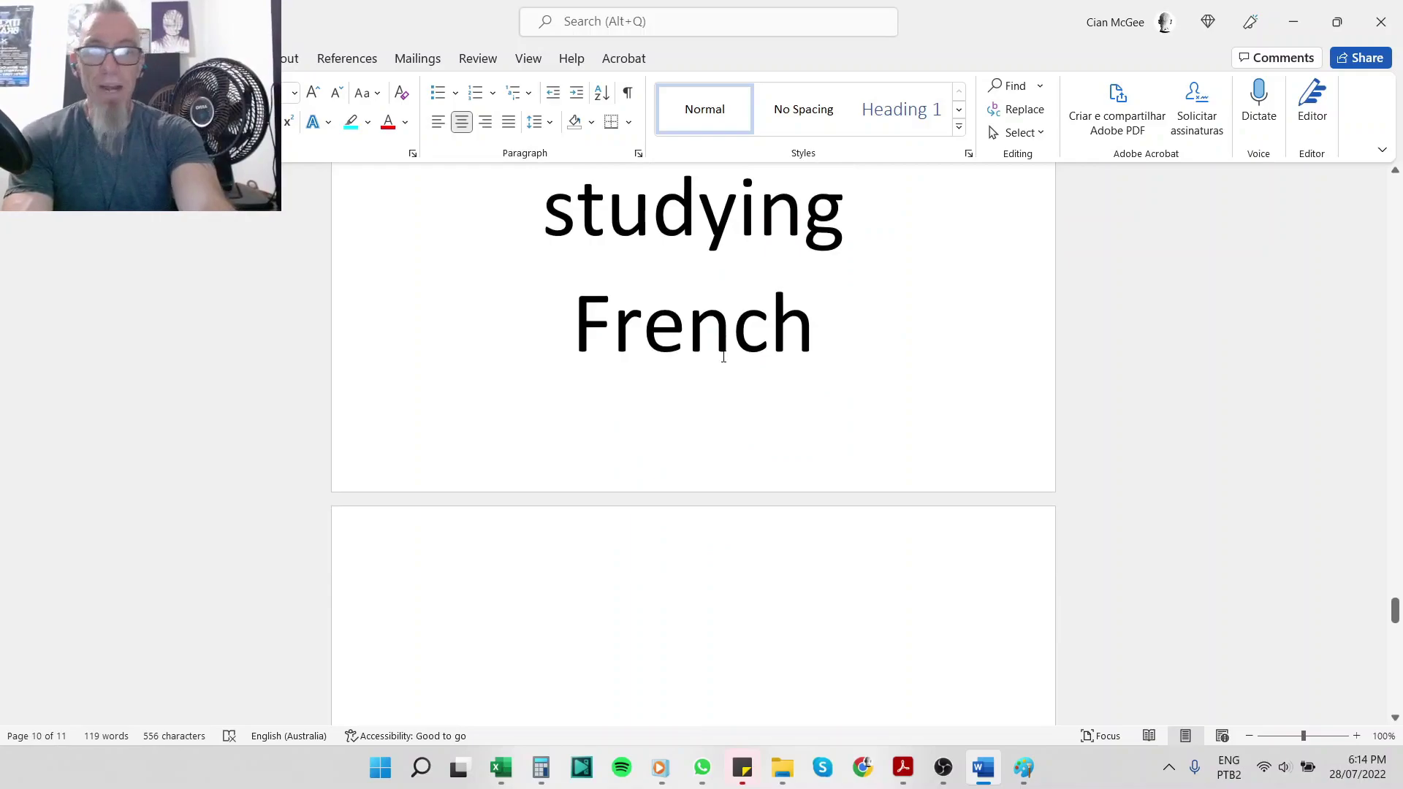
Type the final line 'I gave up trying to quit' on page 10 and start a new line
{"action": "type", "text": "I a"}
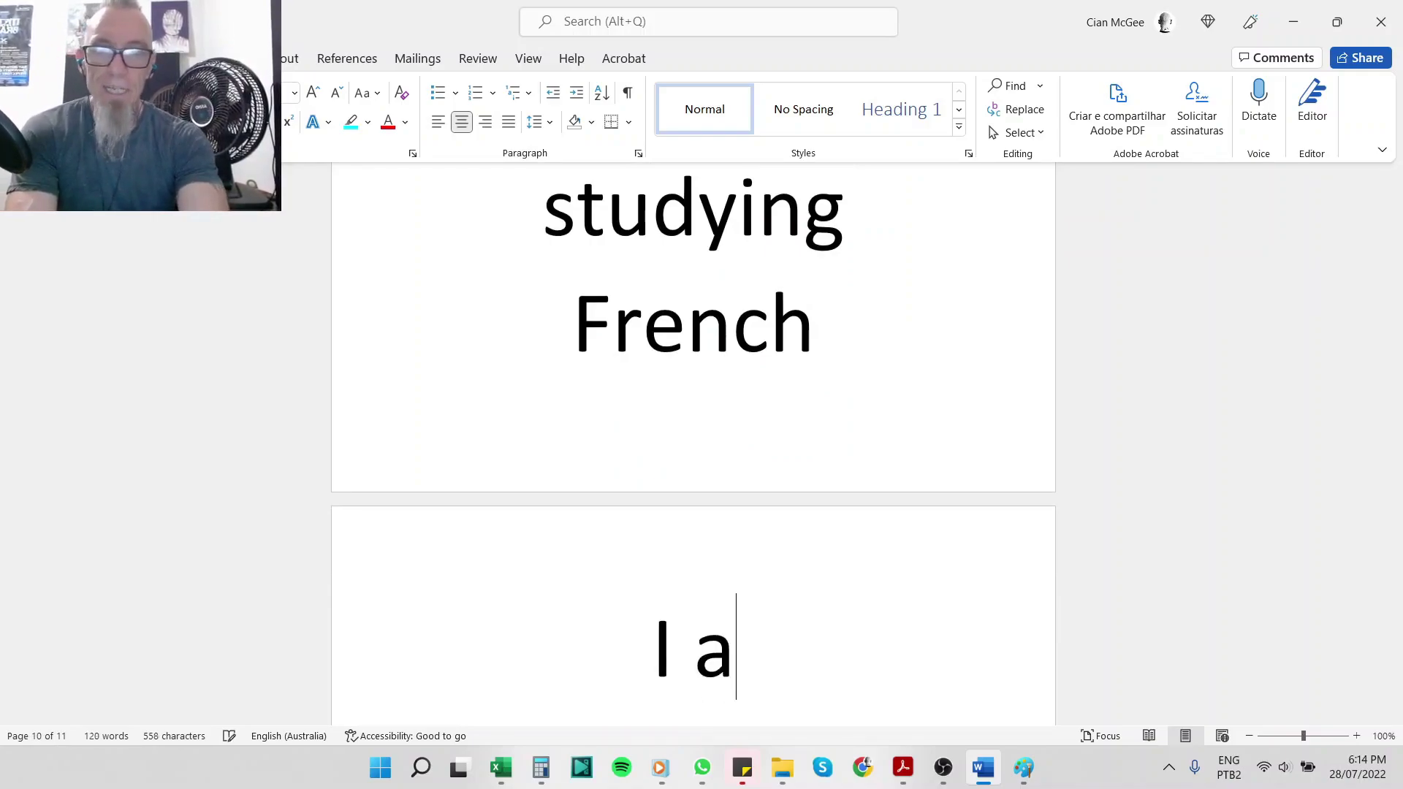
{"action": "key", "text": "BackSpace"}
{"action": "type", "text": "gave up tr"}
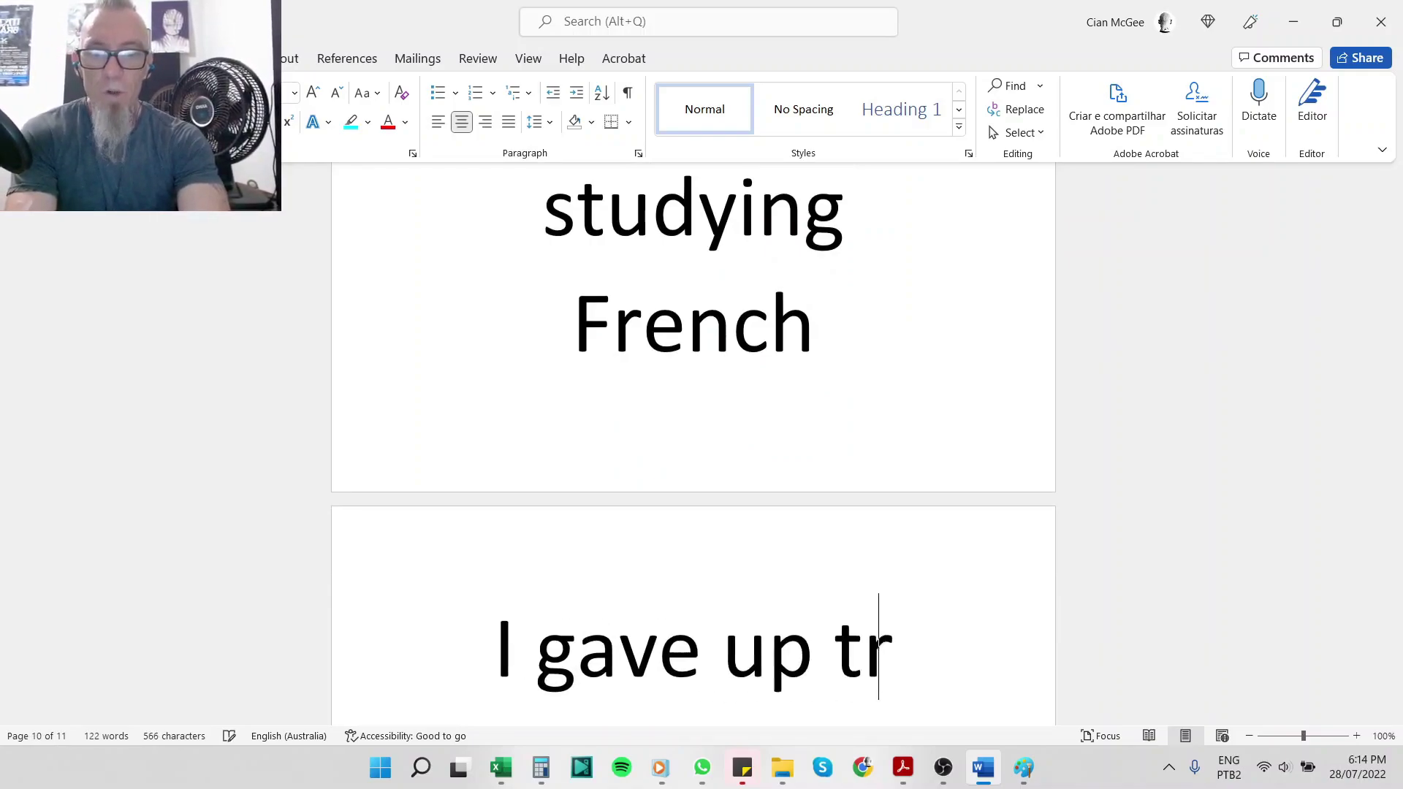
{"action": "type", "text": "ying to quit"}
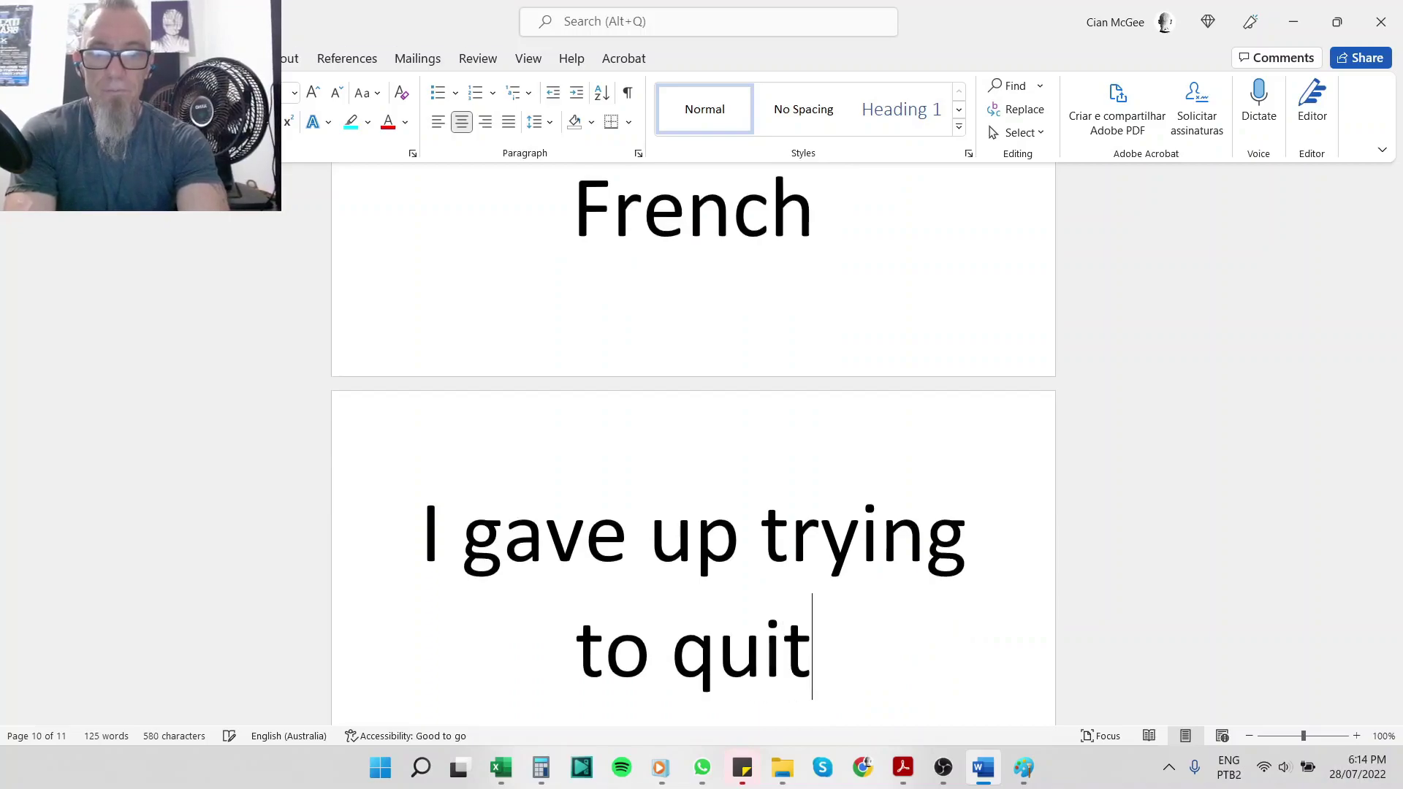
{"action": "key", "text": "Return"}
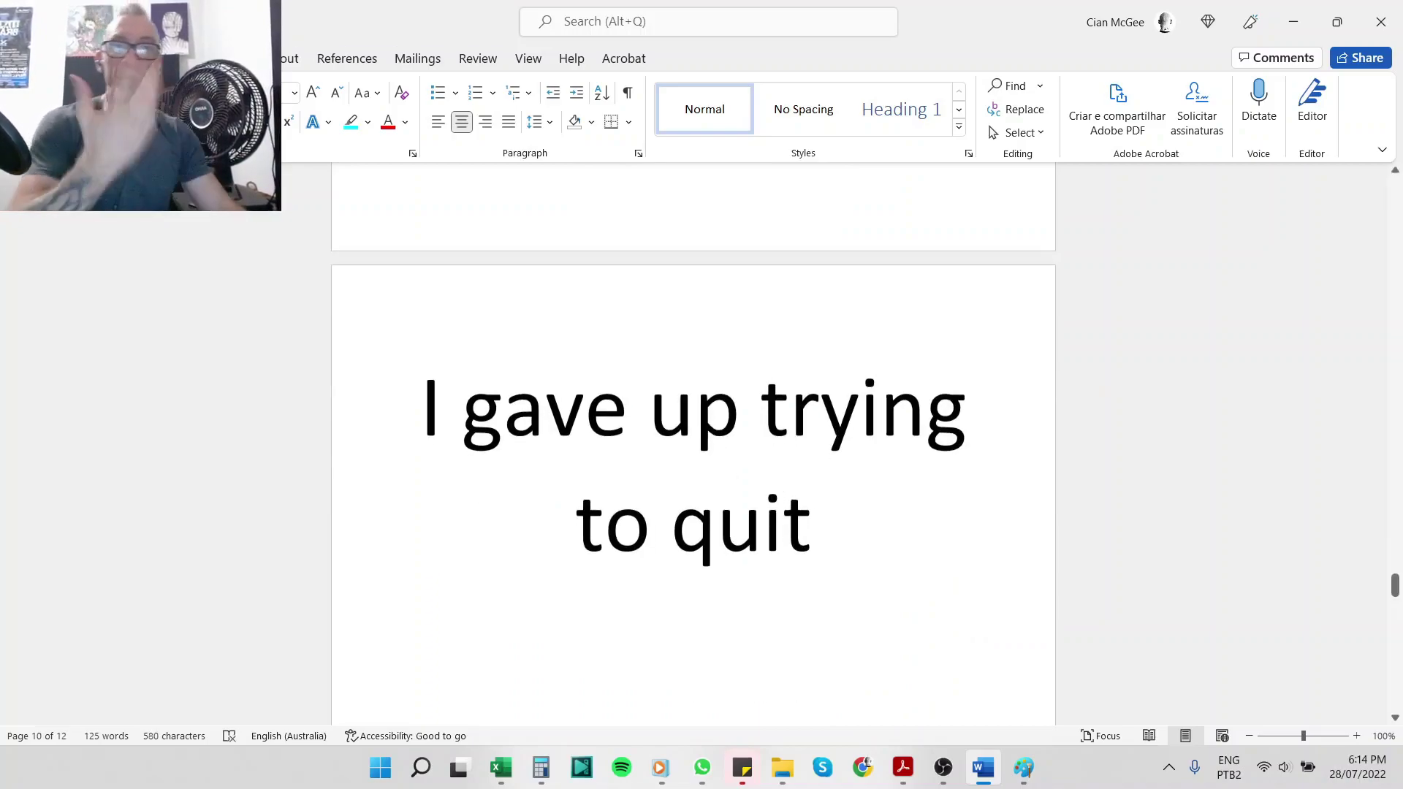